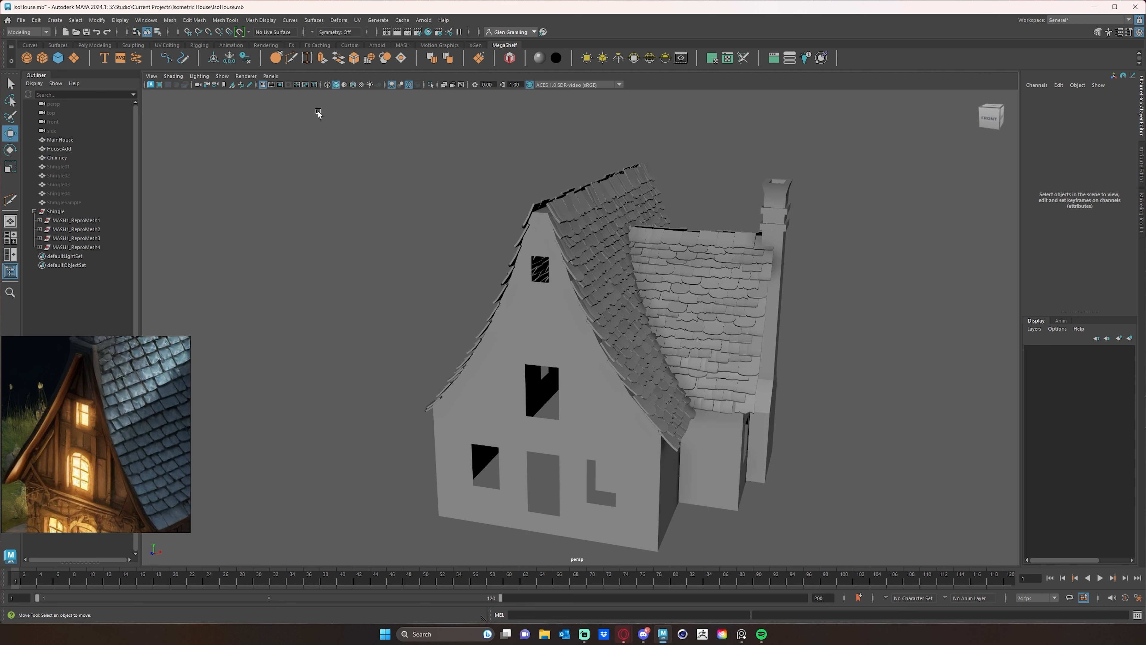
- Create a polygon cube and move it to the peak of the front gable, about Y 1038, Z 267
left_click(42, 58)
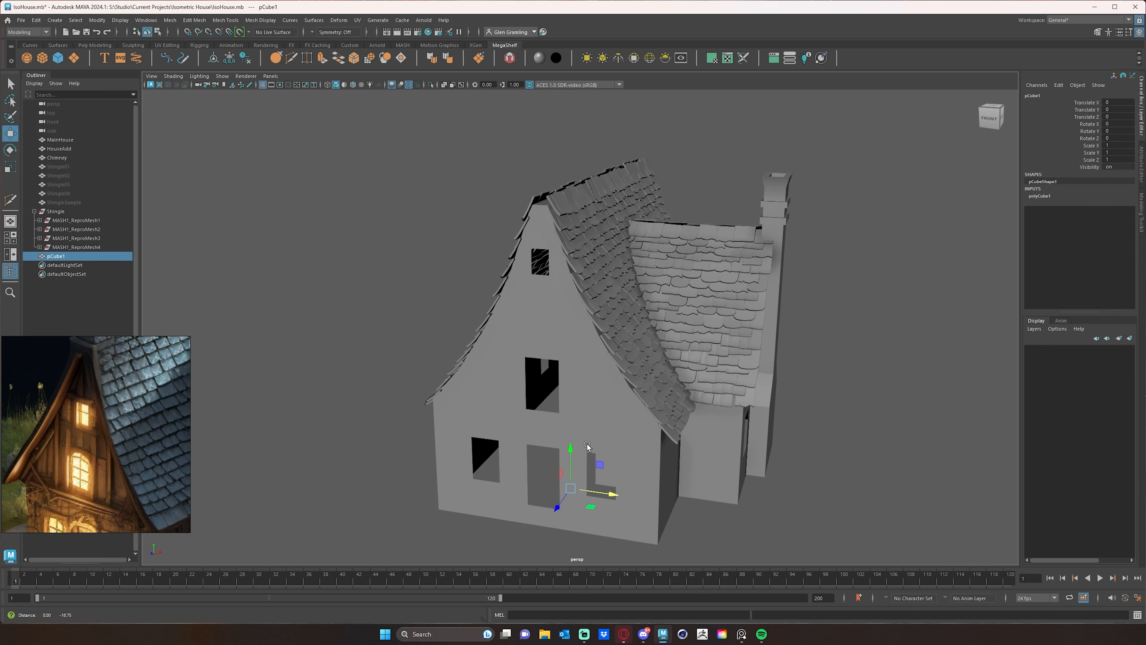
scroll(587, 446, "down", 2)
left_click_drag(554, 477, 518, 230)
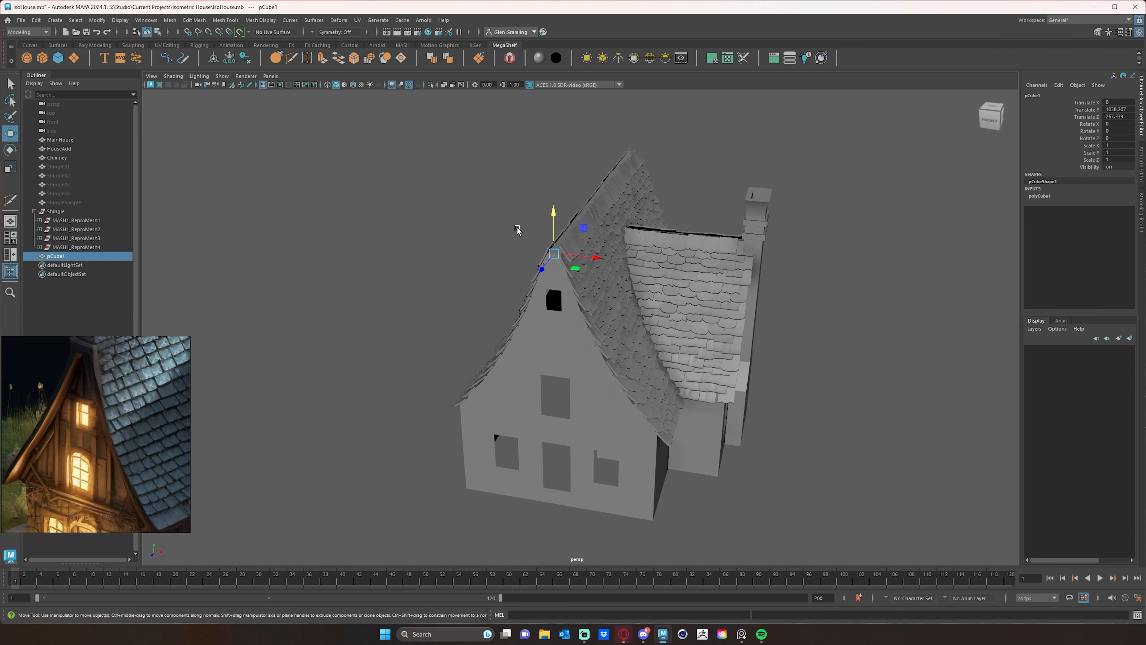
- Scale the cube uniformly to about 30.24 at the gable peak
scroll(517, 229, "up", 5)
key("e")
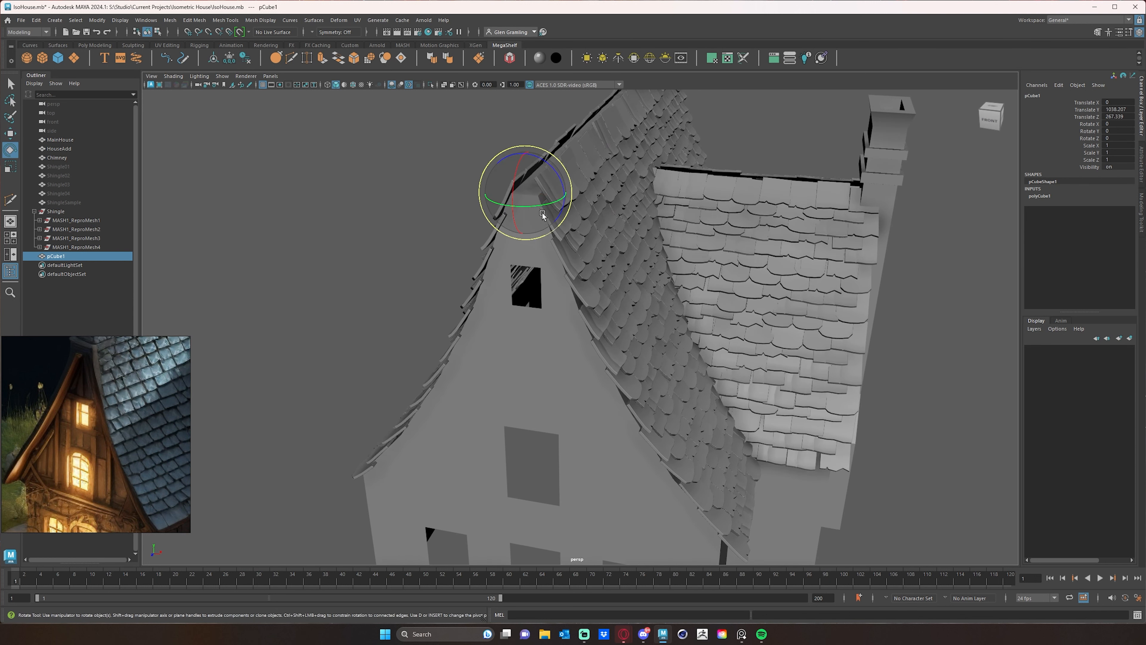
key("r")
left_click_drag(528, 193, 540, 194)
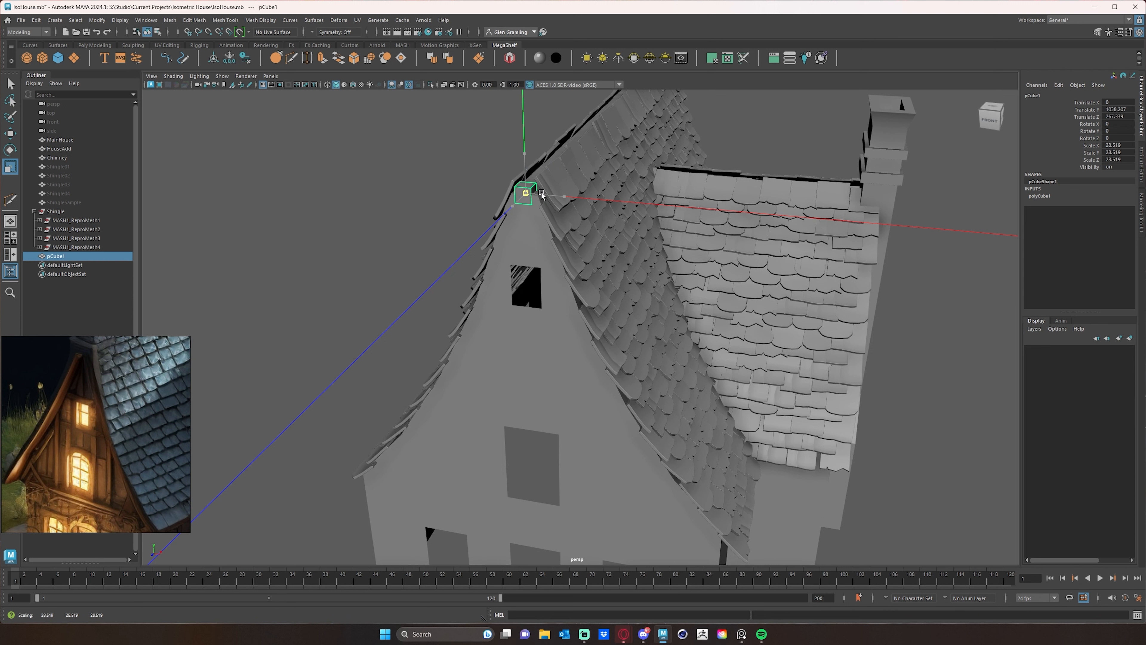
key("w")
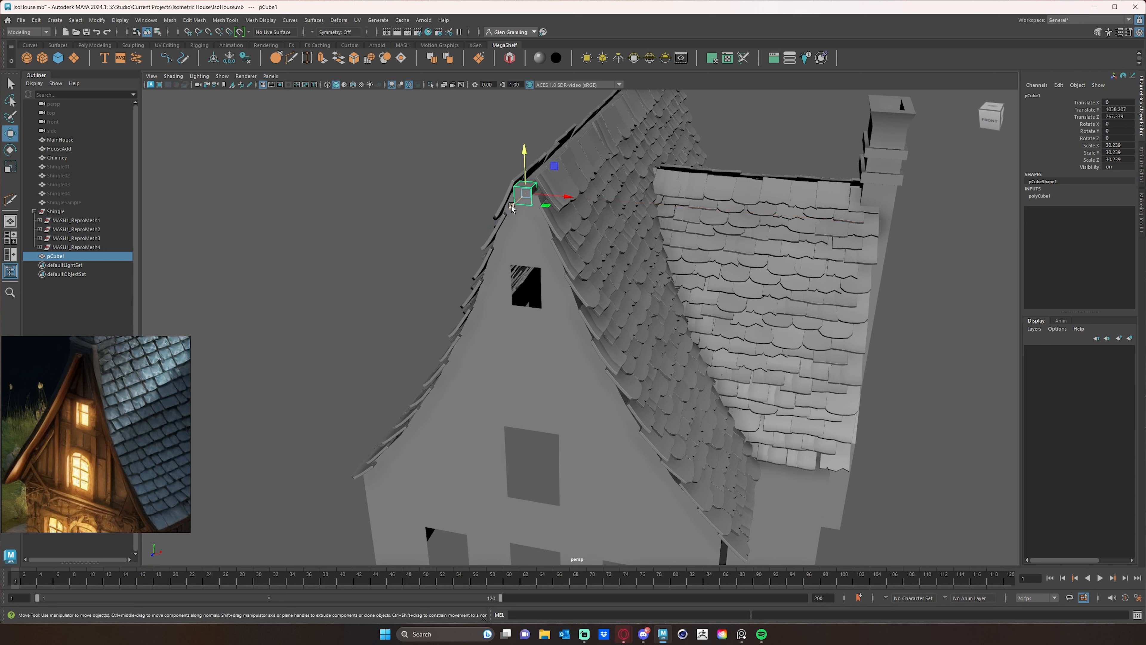
- Move the cube forward and slightly up in front of the gable peak, to about Y 1047, Z 307.7
mouse_move(516, 204)
left_mouse_down()
mouse_move(522, 180)
mouse_move(508, 208)
left_mouse_up()
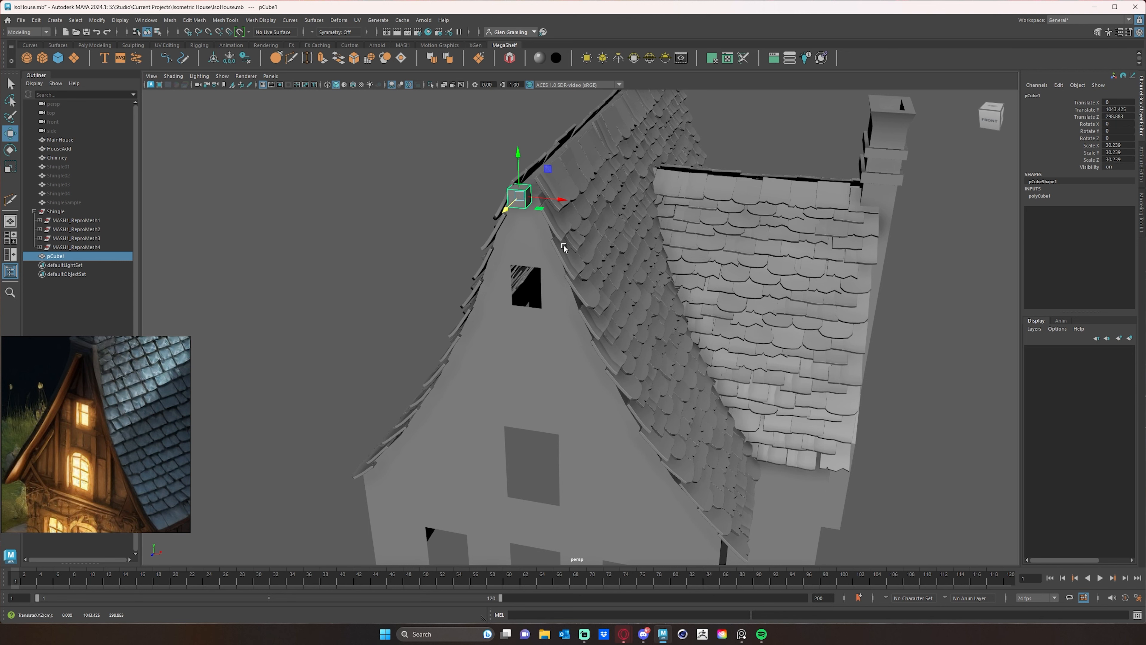
left_click_drag(564, 246, 541, 293, "alt")
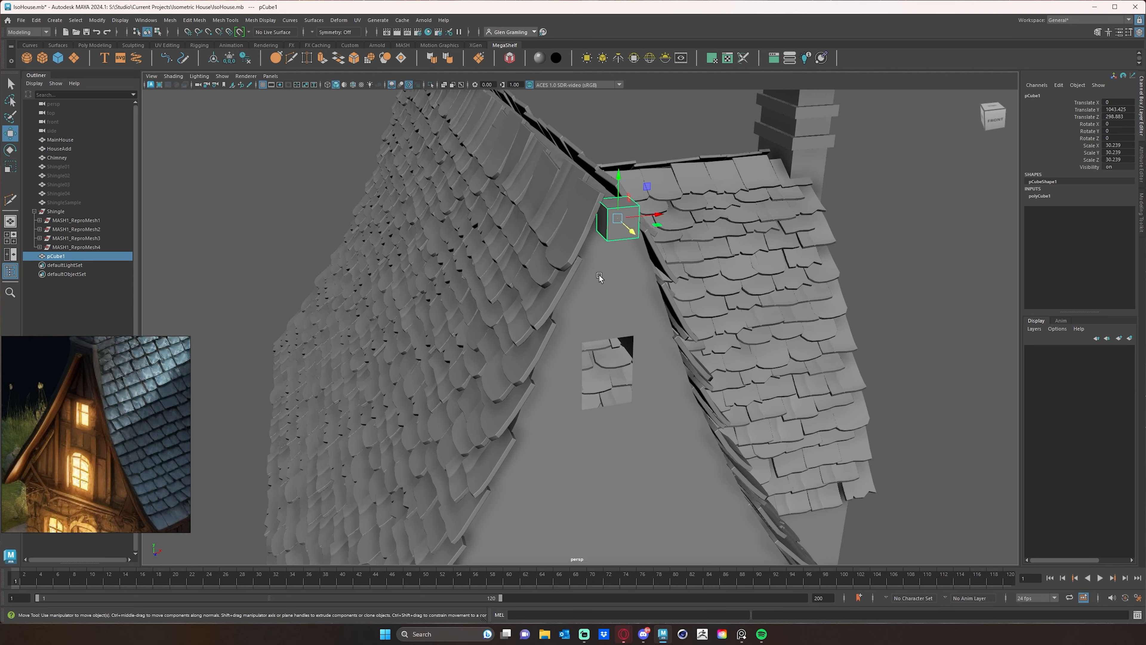
left_click_drag(600, 275, 153, 466, "alt")
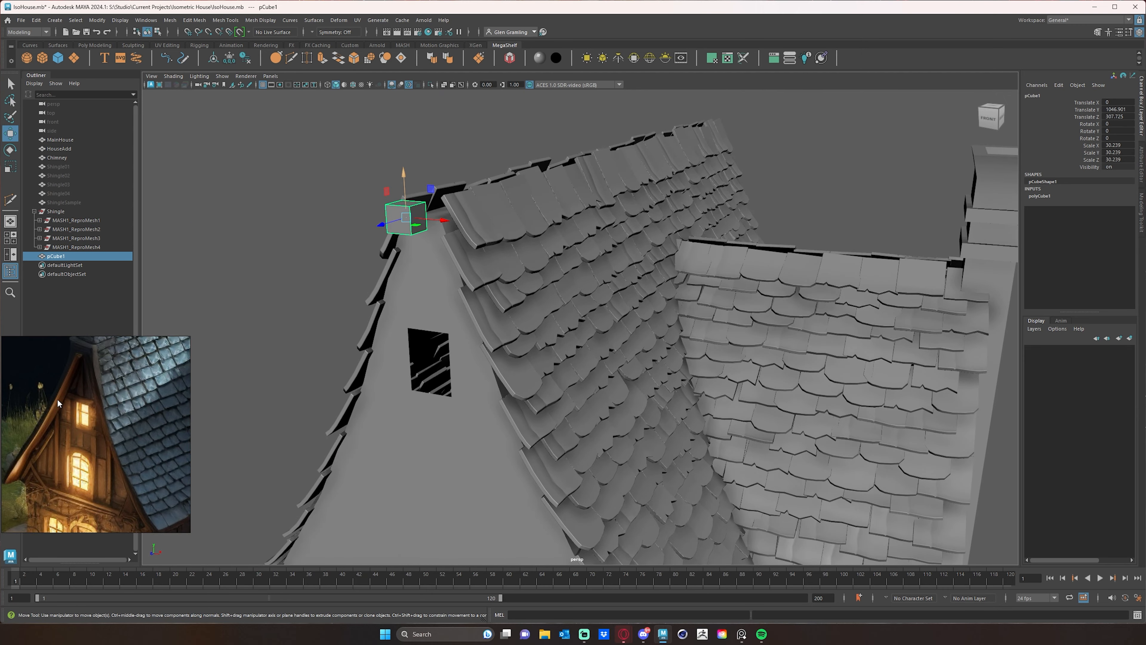
left_click_drag(338, 296, 529, 302, "alt")
left_click_drag(567, 196, 461, 161, "alt")
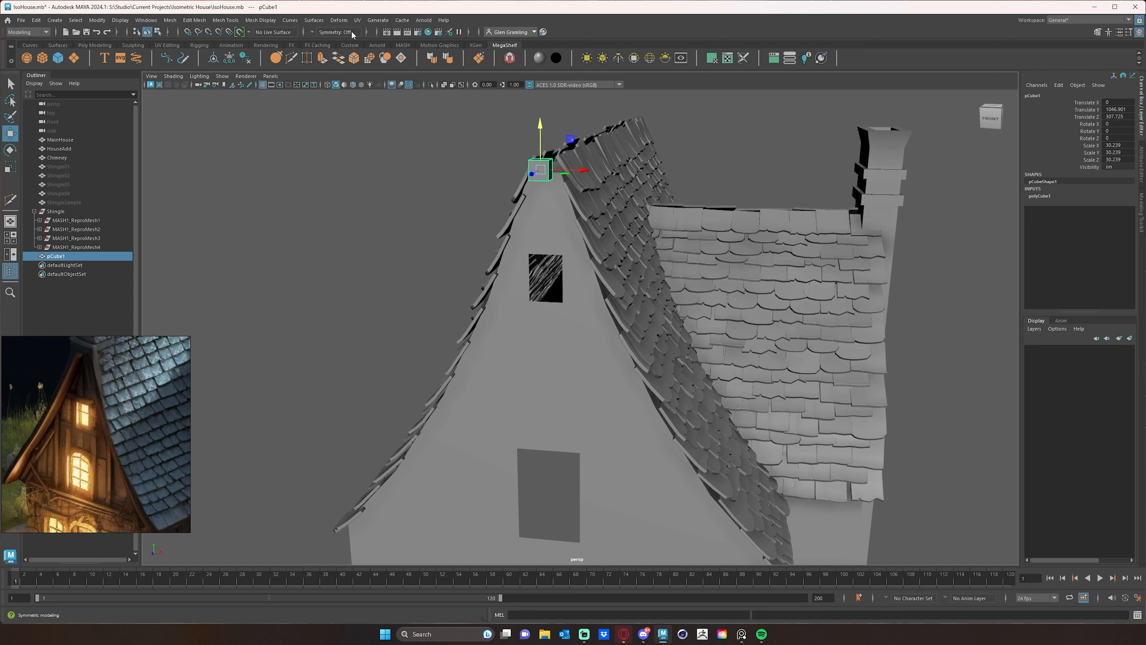
- Set the modeling symmetry to Object X for the cube
left_click(312, 32)
left_click_drag(476, 243, 505, 237, "alt")
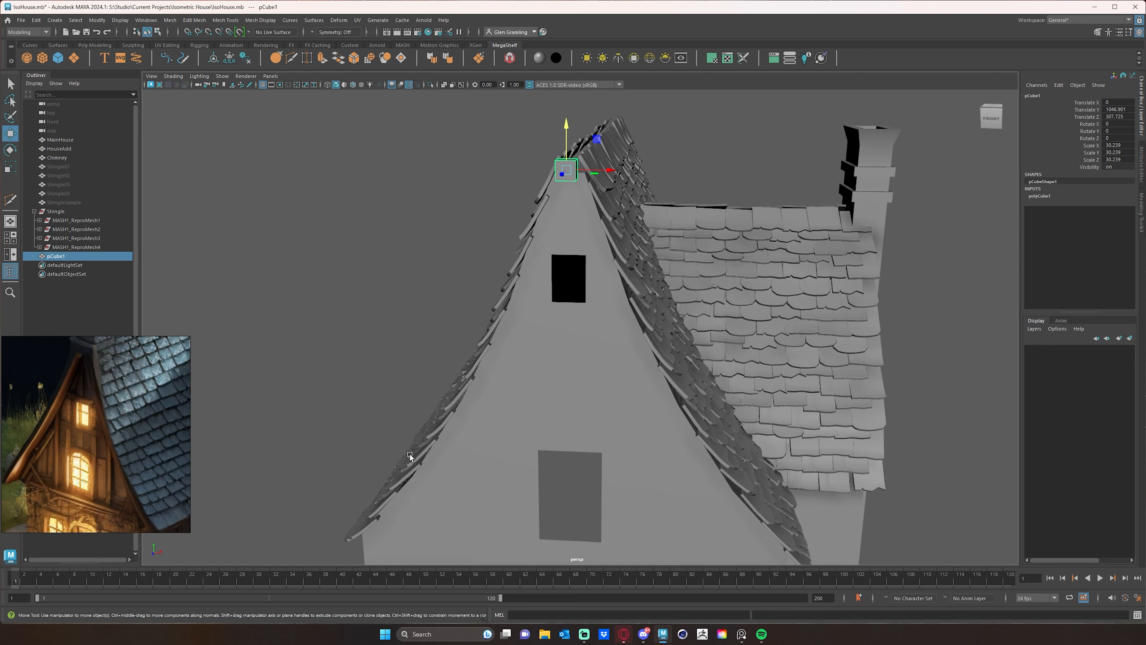
mouse_move(483, 191)
left_mouse_down("alt")
mouse_move(499, 218)
mouse_move(509, 204)
mouse_move(481, 172)
left_mouse_up("alt")
left_click(331, 32)
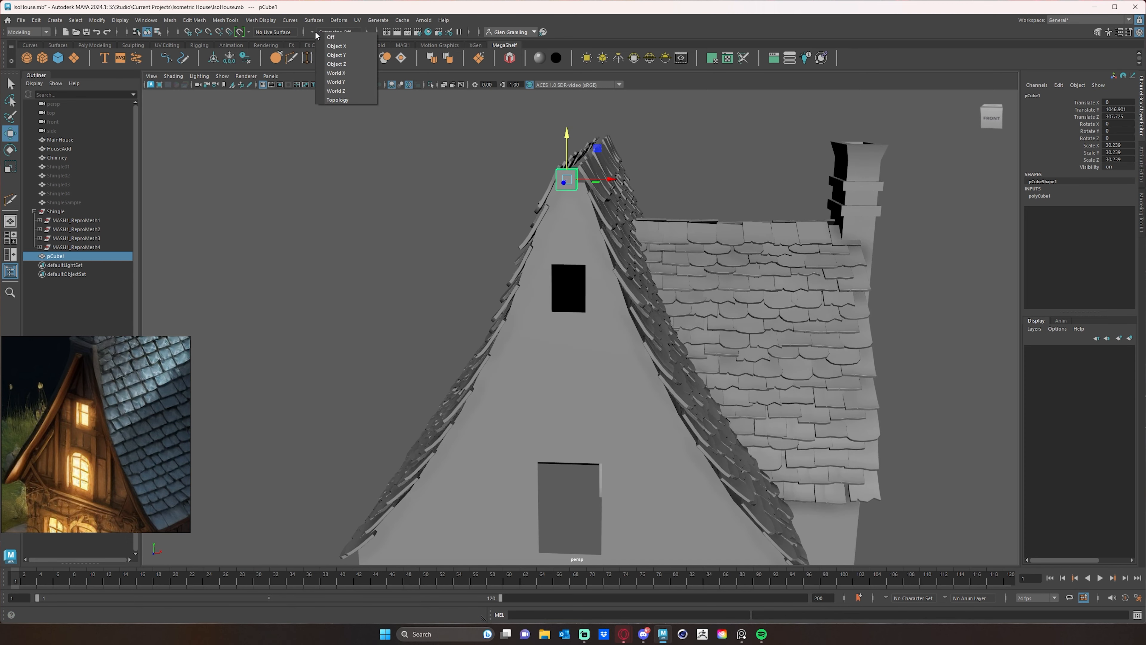
left_click(334, 46)
- Move the cube back to about Z 302 and scale it to about 44.7 in X, 27 in Y and 19.8 in Z
left_click_drag(504, 236, 605, 188, "alt")
left_click_drag(677, 224, 614, 409)
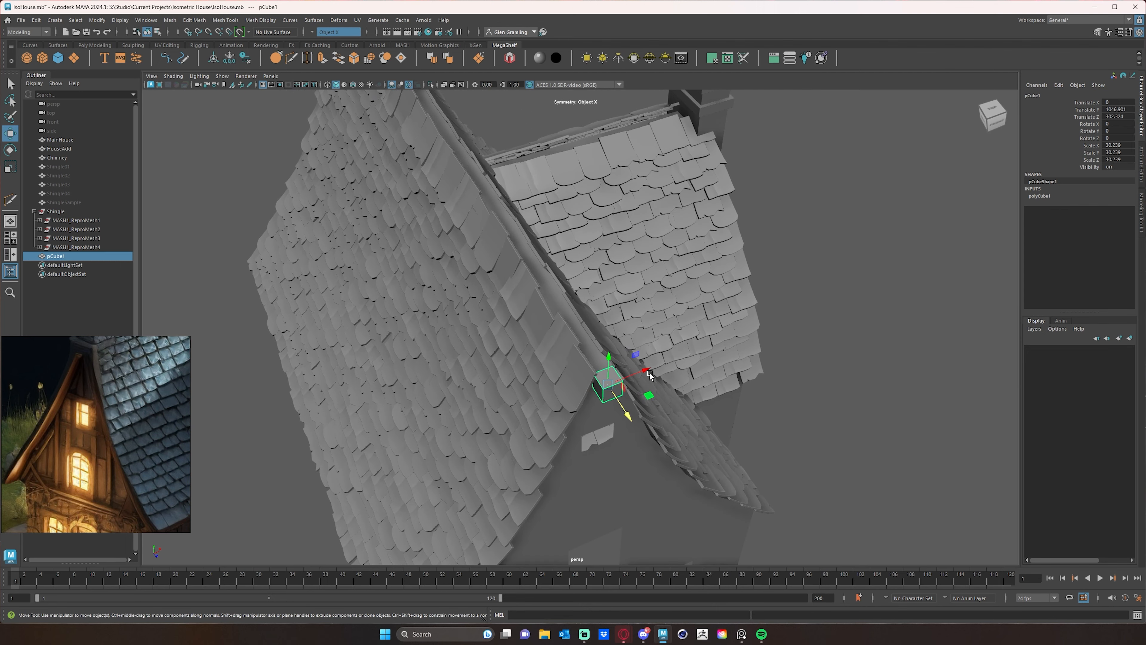
key("e")
key("r")
left_click_drag(650, 373, 607, 364)
left_click_drag(626, 414, 619, 403)
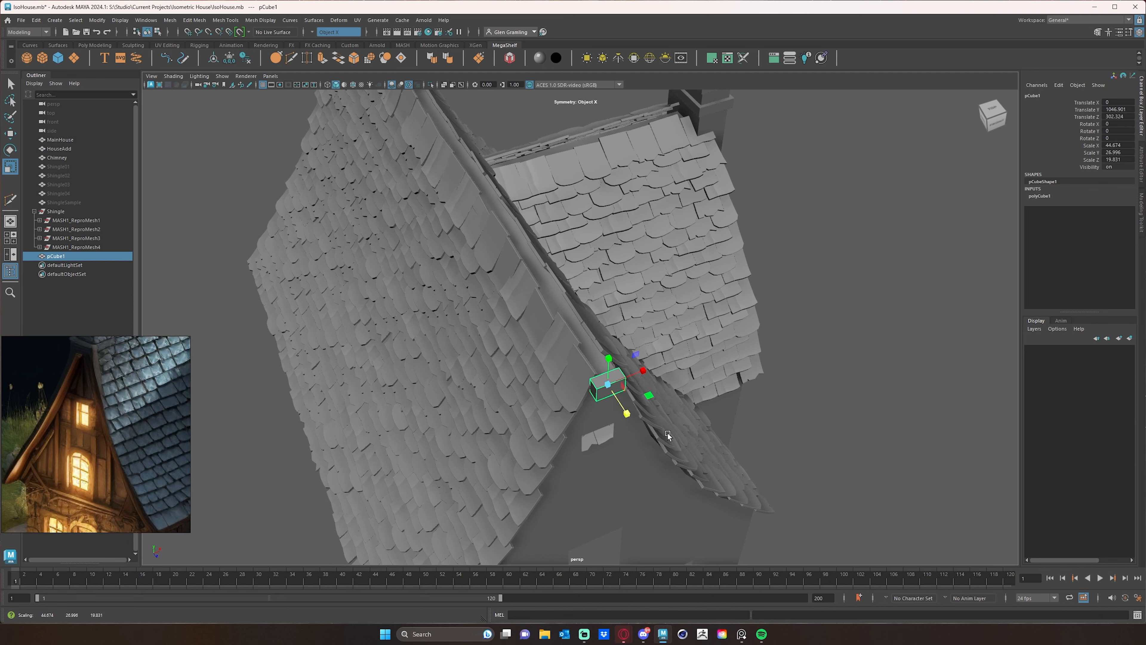
- Raise the cube and push it back against the roof ridge, to about Y 1063.8, Z 290.2
left_click_drag(668, 433, 653, 415, "alt")
middle_click_drag(736, 252, 713, 274, "alt")
scroll(704, 277, "up", 2)
left_click_drag(687, 283, 758, 283, "alt")
key("w")
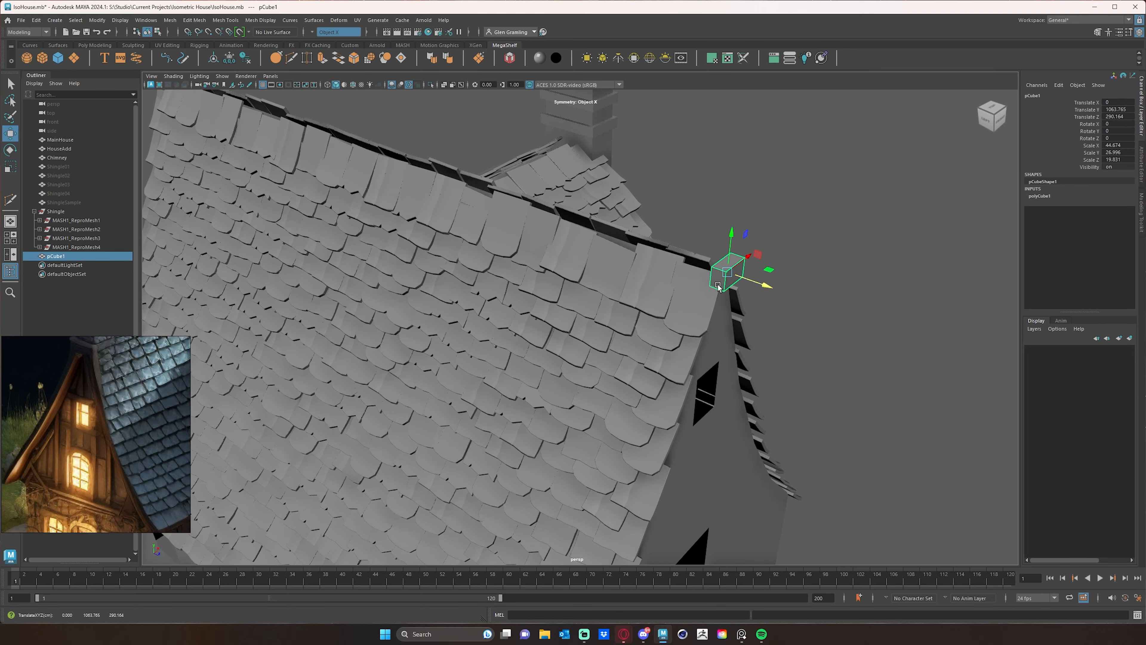
- Extrude the cube's side face outward symmetrically to form a short segment on each side
mouse_move(717, 285)
right_mouse_down()
mouse_move(716, 309)
mouse_move(728, 278)
mouse_move(727, 289)
right_mouse_up()
left_click(714, 279)
key("ctrl+z")
key("ctrl+z")
left_click(724, 271)
left_click_drag(725, 271, 668, 306, "alt")
mouse_move(631, 246)
left_mouse_down("shift")
mouse_move(706, 299)
mouse_move(713, 282)
mouse_move(622, 269)
mouse_move(639, 231)
mouse_move(722, 284)
mouse_move(682, 253)
left_mouse_up("shift")
key("ctrl+z")
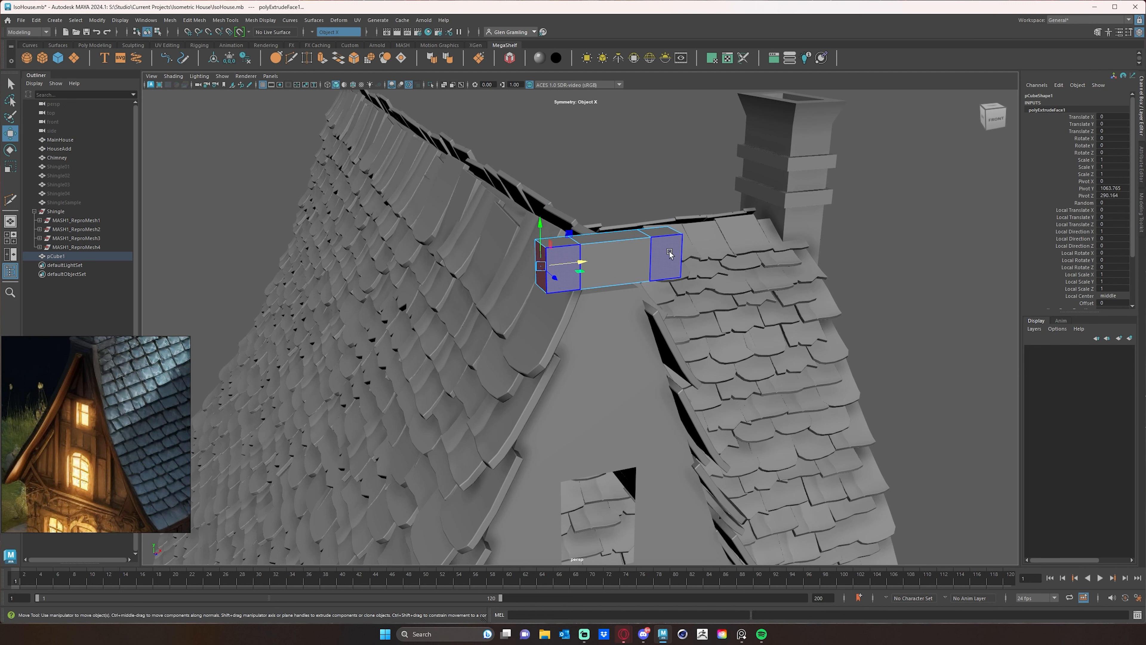
- Raise the two extruded end faces slightly so the ridge block curves upward at both ends
middle_click_drag(695, 243, 735, 211, "alt")
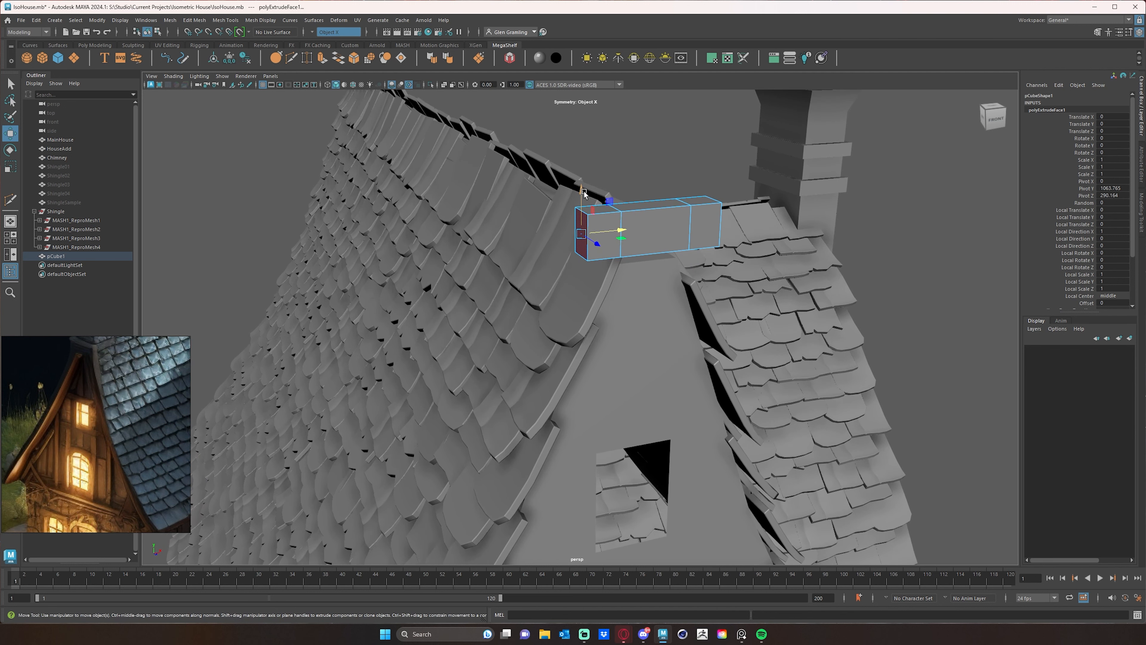
left_click_drag(583, 193, 583, 187)
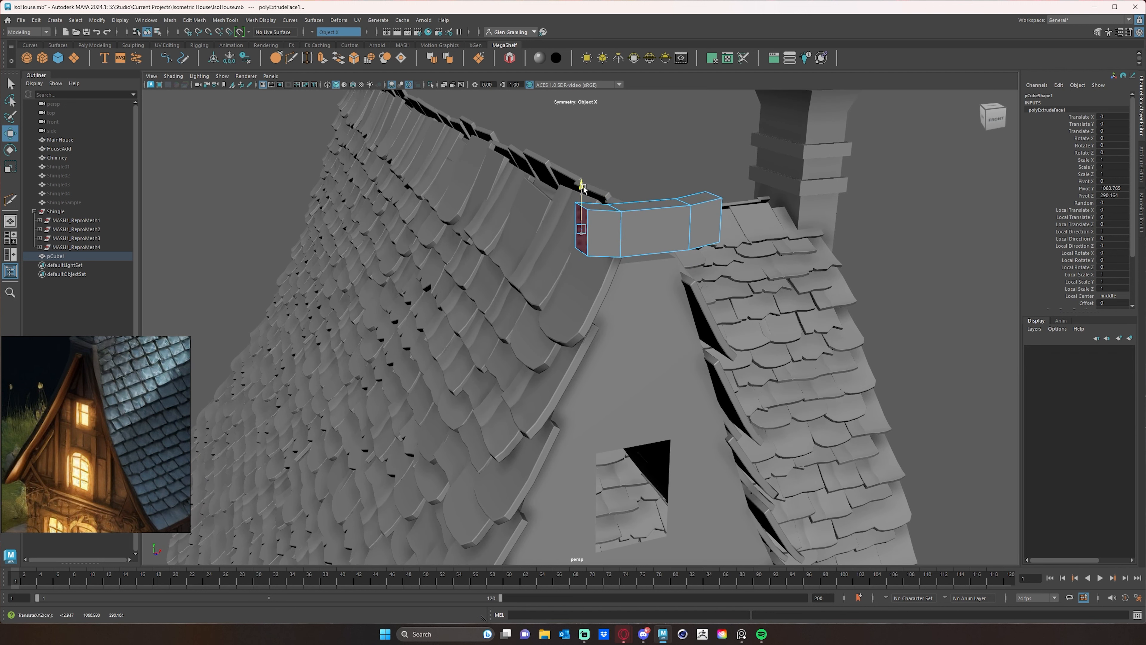
left_click_drag(628, 253, 587, 227, "alt")
middle_click_drag(587, 228, 707, 319, "alt")
right_click_drag(708, 320, 602, 319, "alt")
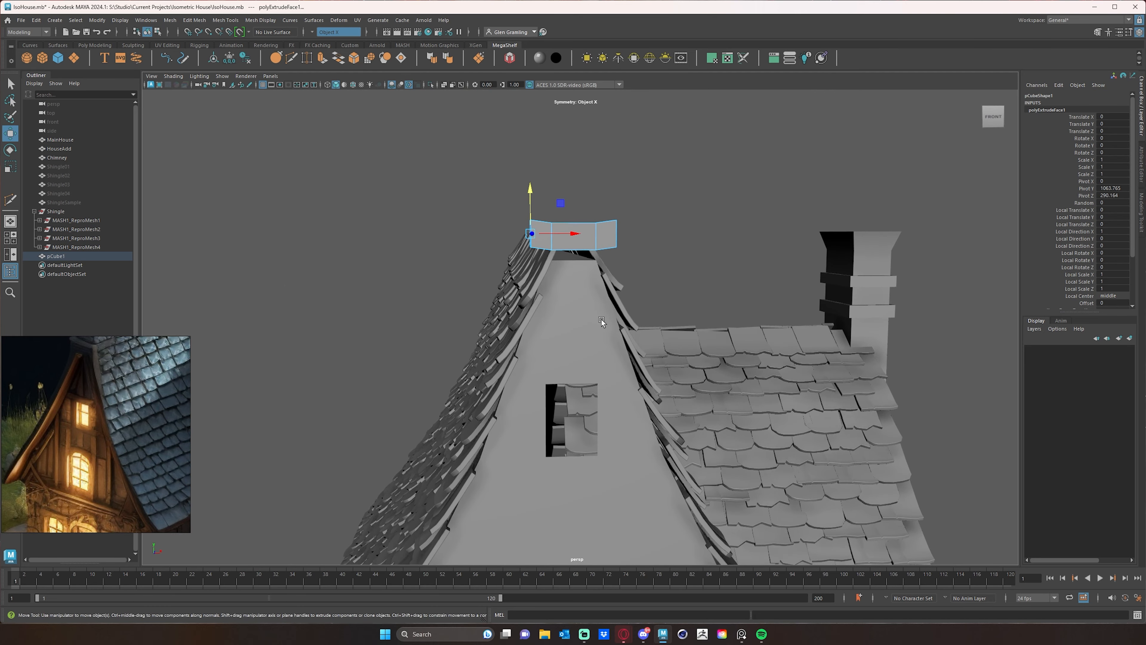
middle_click_drag(602, 318, 680, 286, "alt")
mouse_move(680, 286)
left_mouse_down("alt")
mouse_move(655, 278)
mouse_move(667, 299)
left_mouse_up("alt")
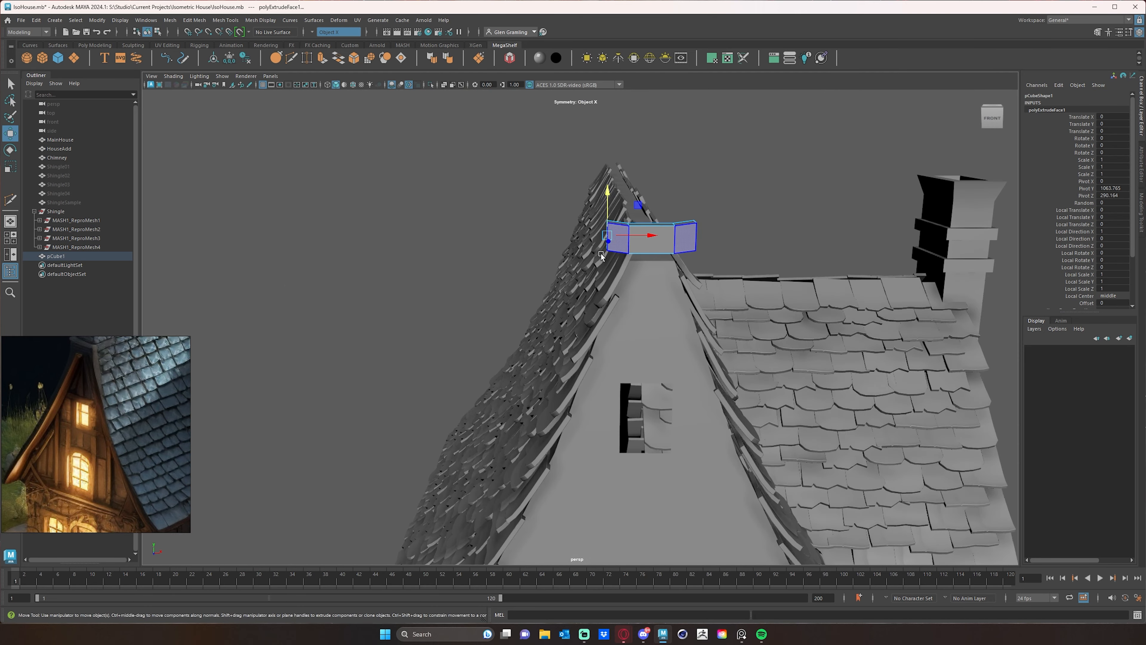
left_click_drag(602, 253, 665, 267, "alt")
- In the front view, move the ridge block's vertices to angle its ends outward and lower the inner top edge
mouse_move(666, 268)
right_mouse_down()
mouse_move(630, 255)
mouse_move(682, 266)
right_mouse_up()
key("space")
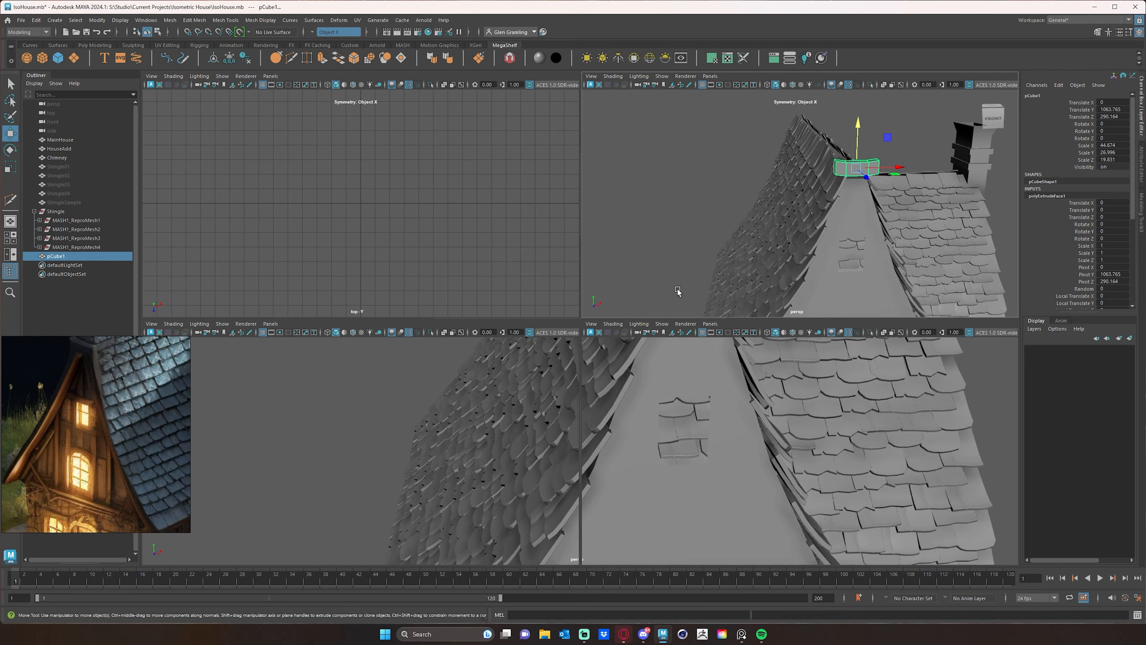
key("space")
scroll(686, 276, "up", 5)
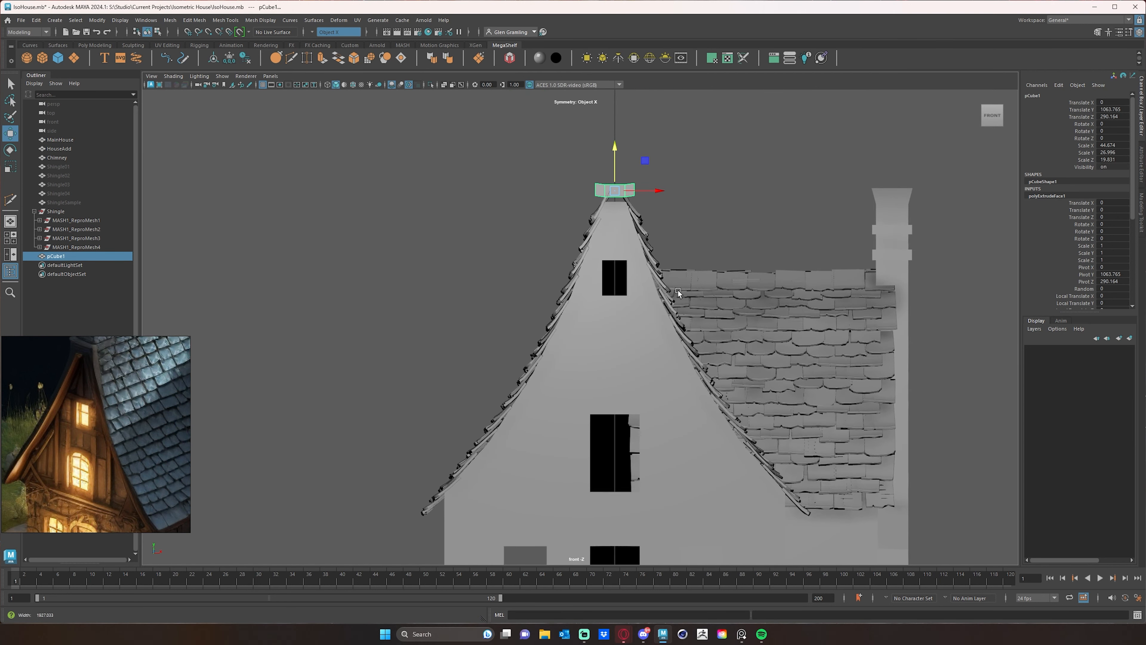
middle_click_drag(589, 188, 620, 264, "alt")
right_click_drag(620, 264, 965, 547, "alt")
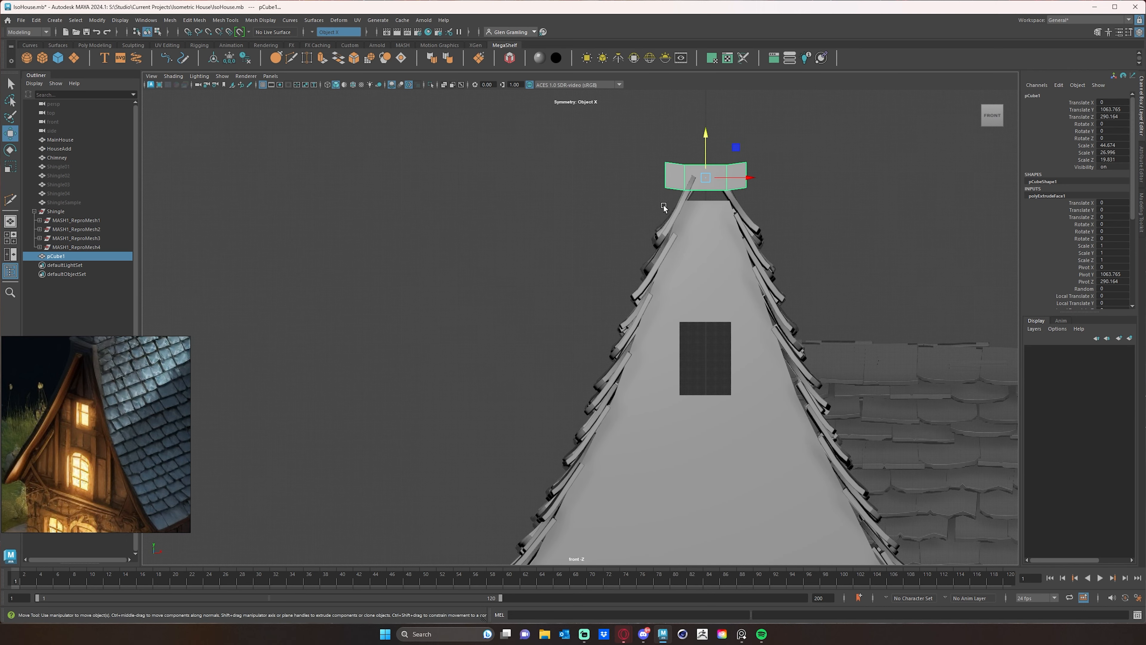
right_click_drag(668, 189, 627, 182)
left_click_drag(648, 179, 686, 191)
left_click_drag(701, 140, 686, 166)
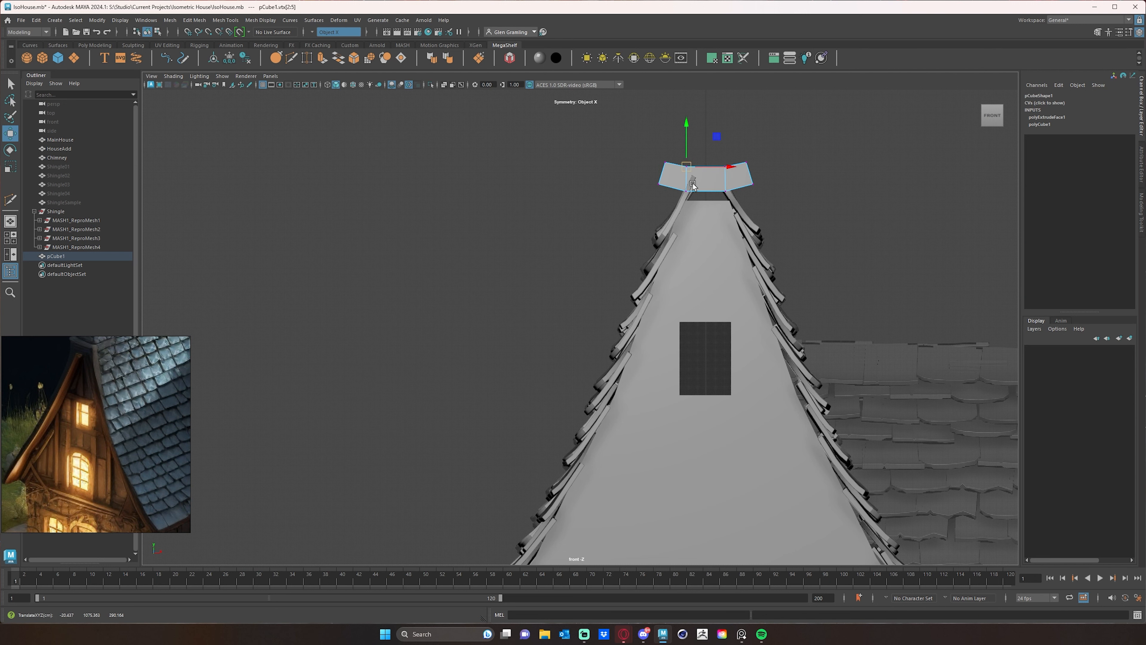
- In the perspective view, select the underside faces of the ridge block's two end segments
middle_click_drag(721, 260, 796, 219, "alt")
right_click_drag(796, 219, 712, 228, "alt")
left_click_drag(712, 229, 814, 185, "alt")
key("space")
key("space")
right_click_drag(794, 154, 797, 174)
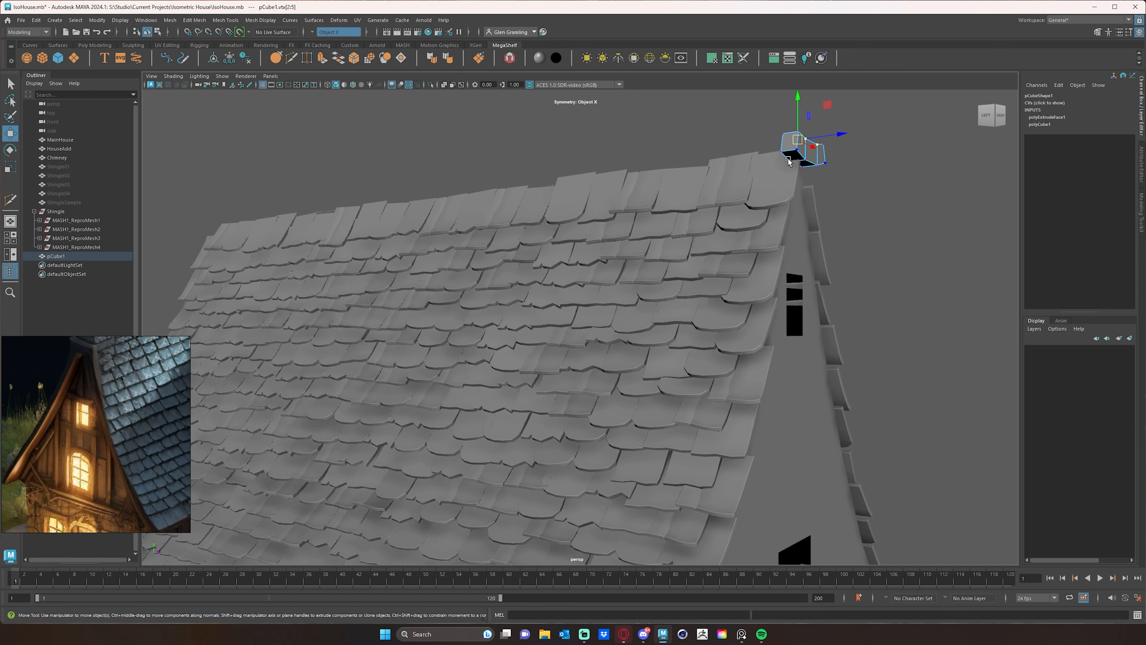
left_click(791, 148)
left_click(790, 155)
- Try to extrude the selected underside faces diagonally down along both roof slopes in the perspective view
left_click_drag(888, 255, 822, 238, "alt")
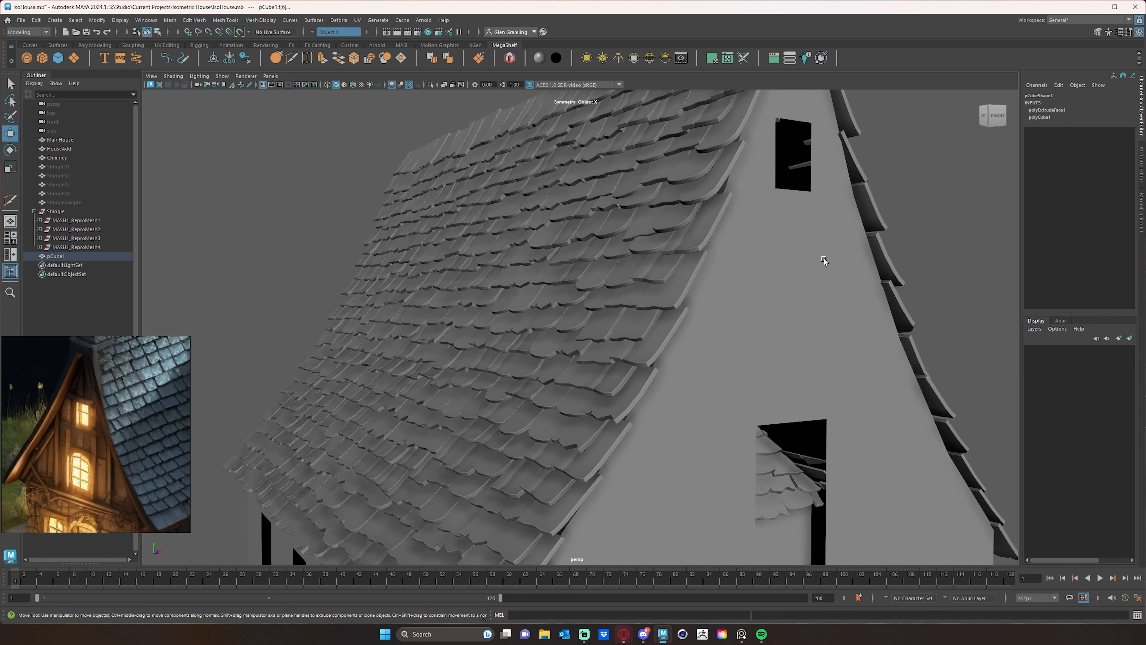
right_click_drag(735, 246, 652, 292, "alt")
left_click_drag(652, 291, 704, 291, "alt")
middle_click_drag(705, 254, 737, 229, "alt")
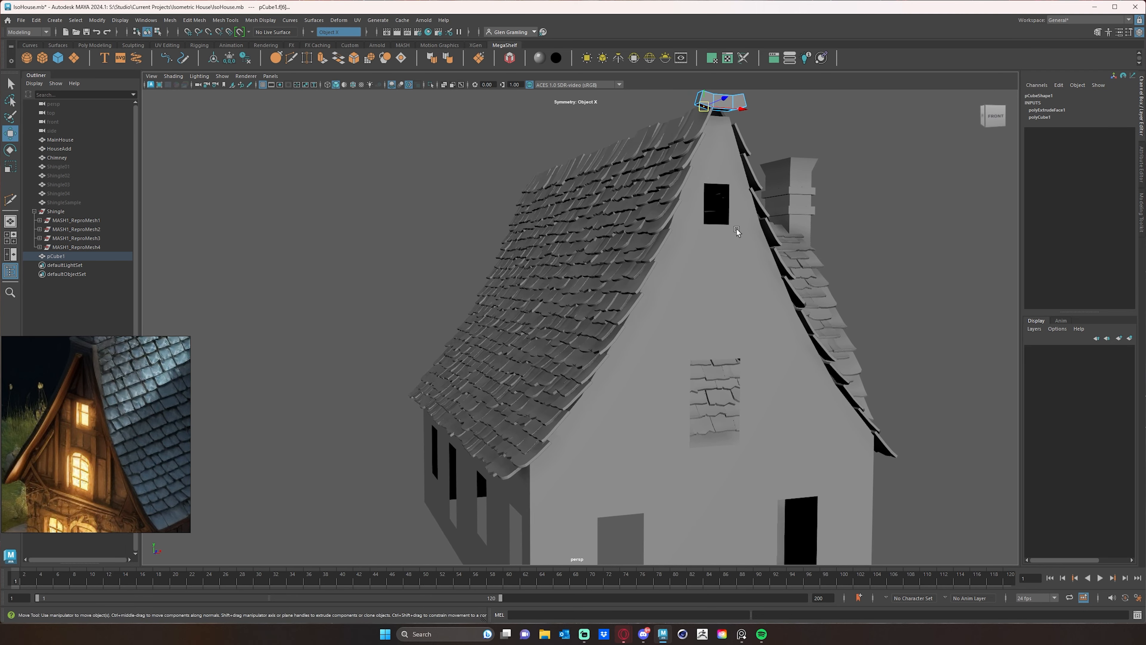
middle_click_drag(719, 186, 721, 222, "alt")
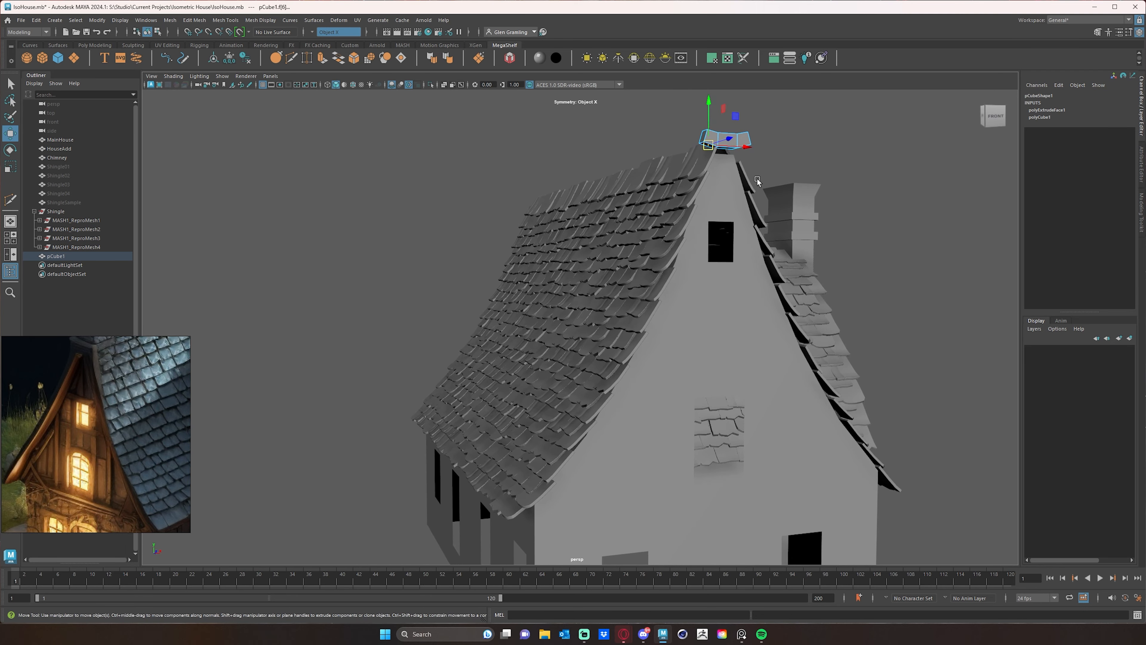
middle_click_drag(794, 377, 724, 313, "alt")
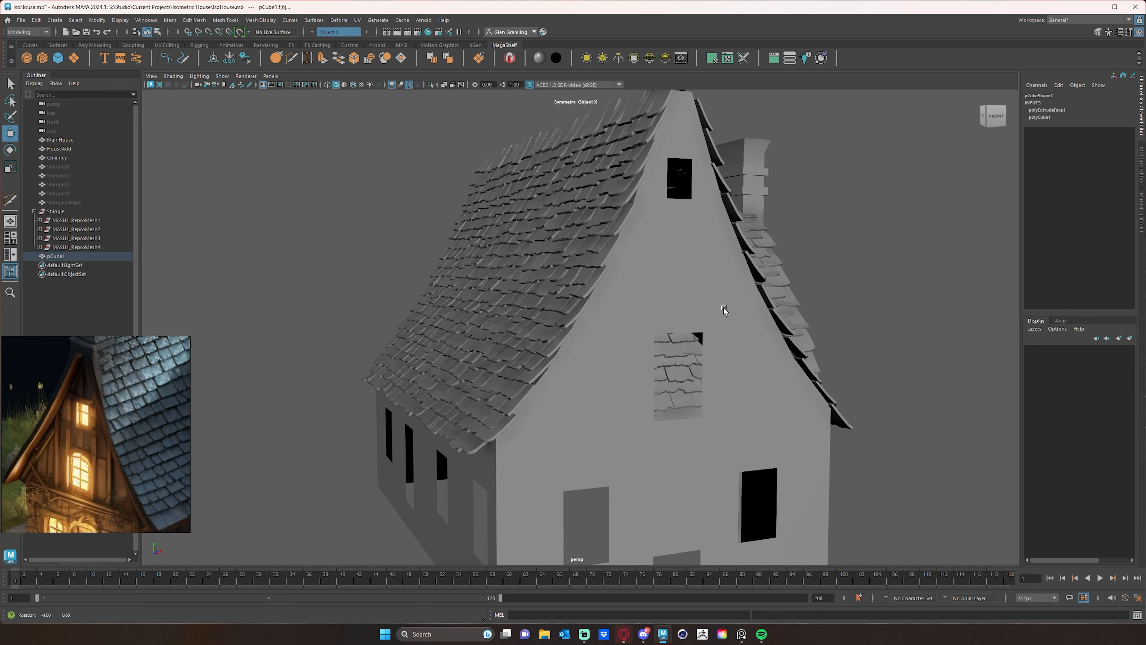
middle_click_drag(723, 200, 711, 227, "alt")
scroll(710, 227, "down", 1)
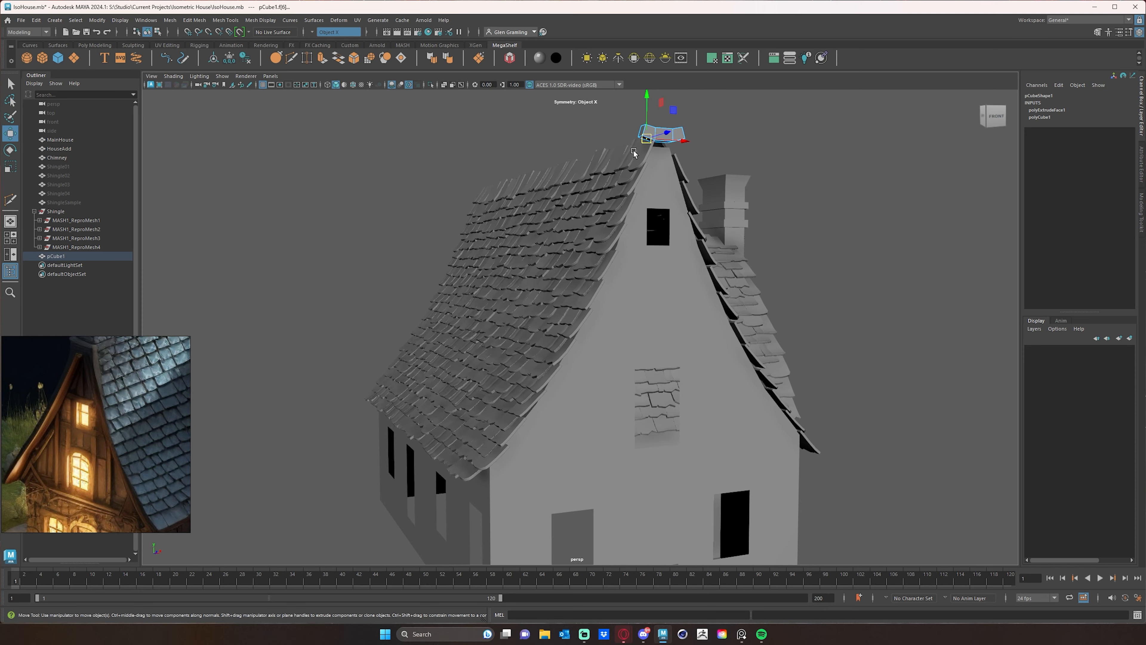
left_click_drag(644, 142, 533, 345)
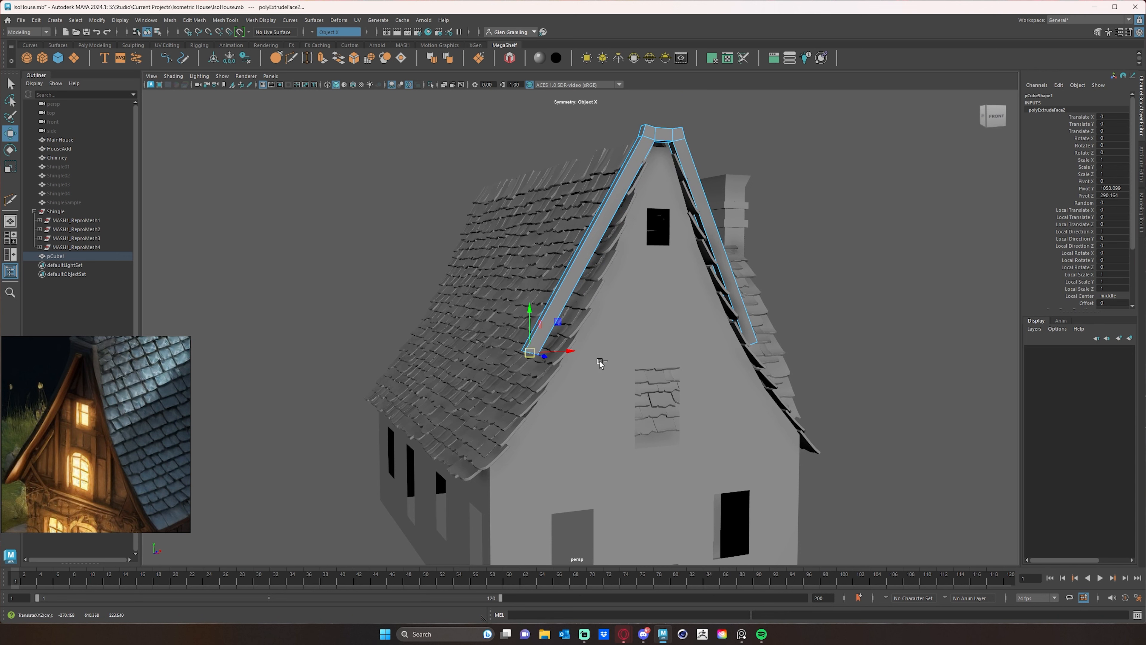
key("ctrl+z")
- Extrude the underside faces downward and, in the front view, position their ends at the eaves as two straight beams
left_click_drag(649, 111, 650, 88, "shift")
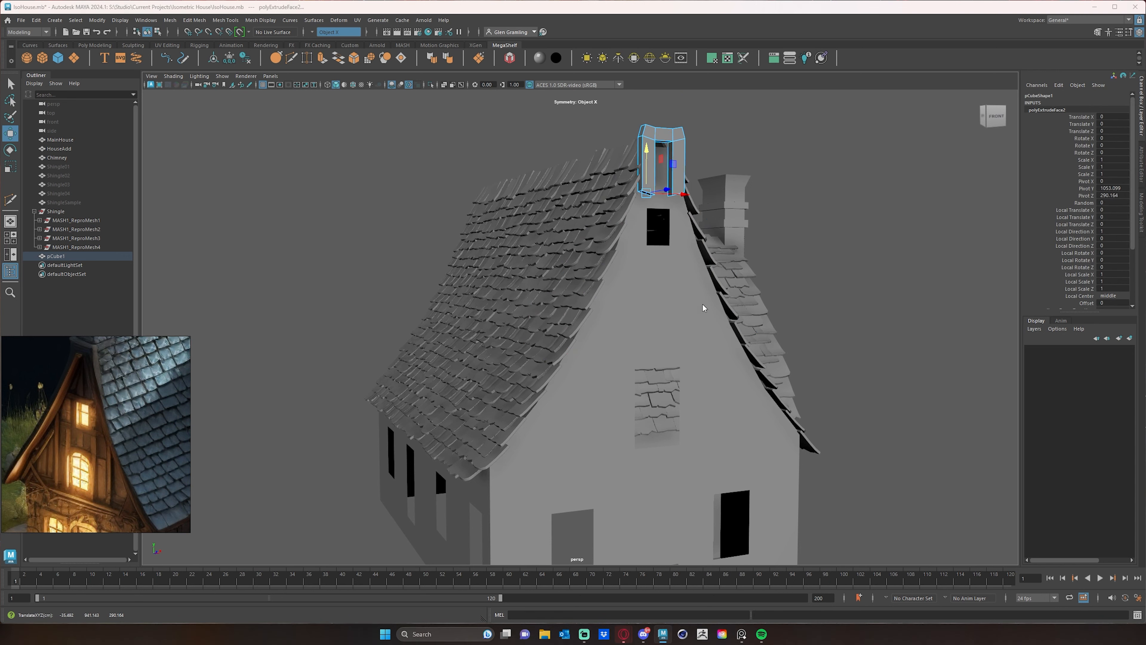
key("space")
key("space")
scroll(540, 310, "up", 5)
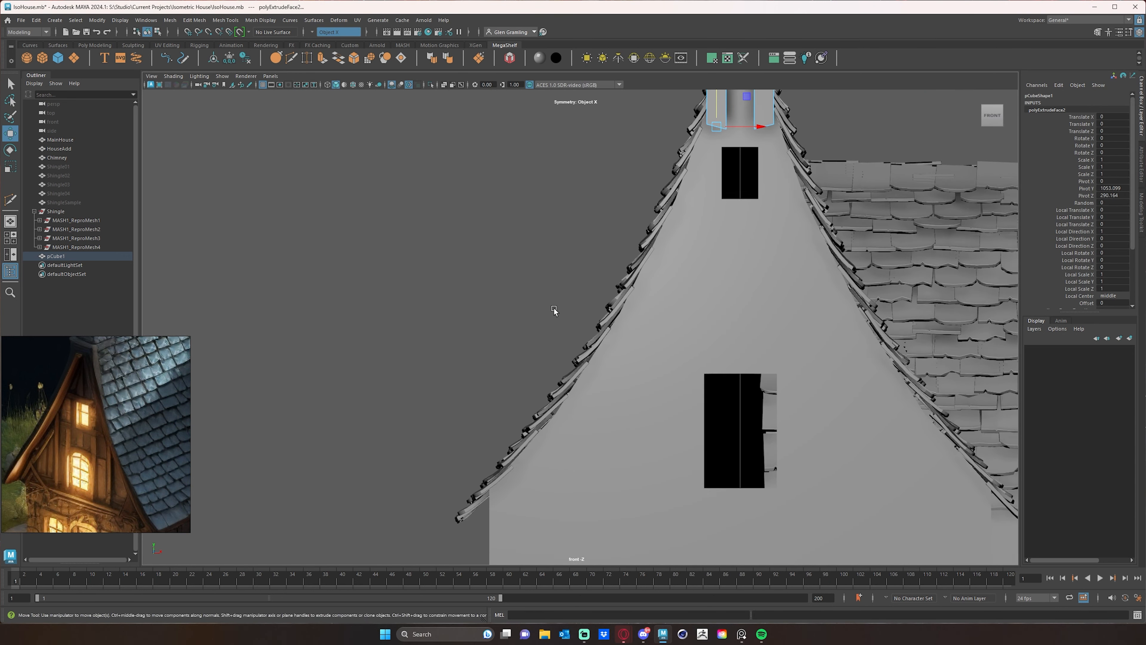
left_click_drag(686, 169, 478, 485)
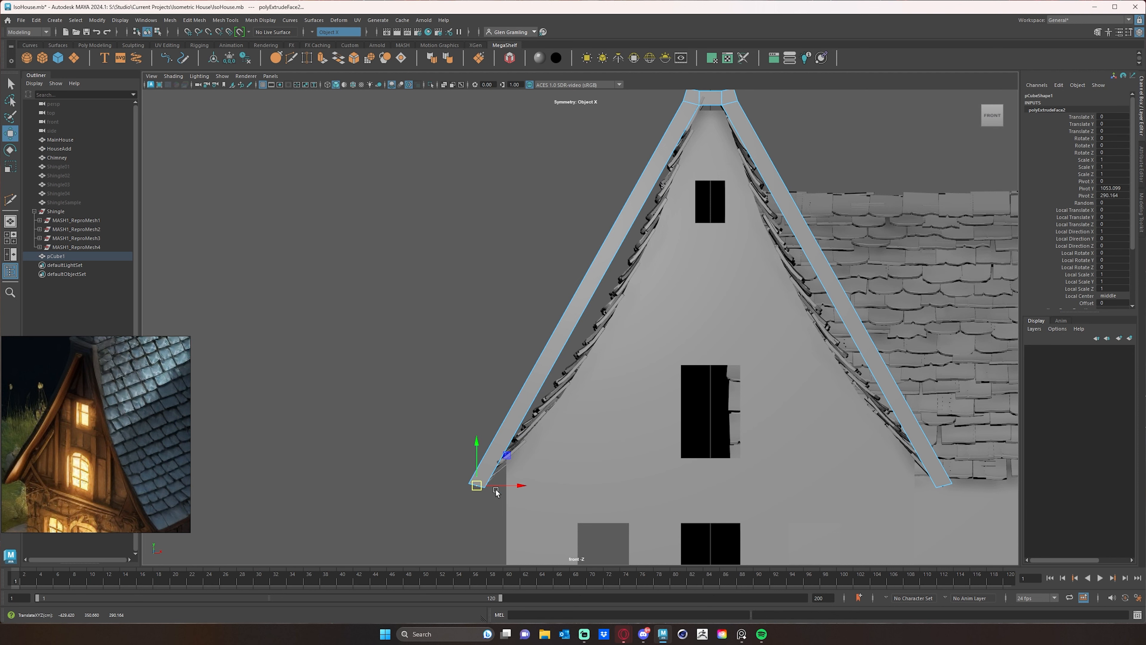
scroll(645, 298, "down", 3)
middle_click_drag(629, 328, 647, 297, "alt")
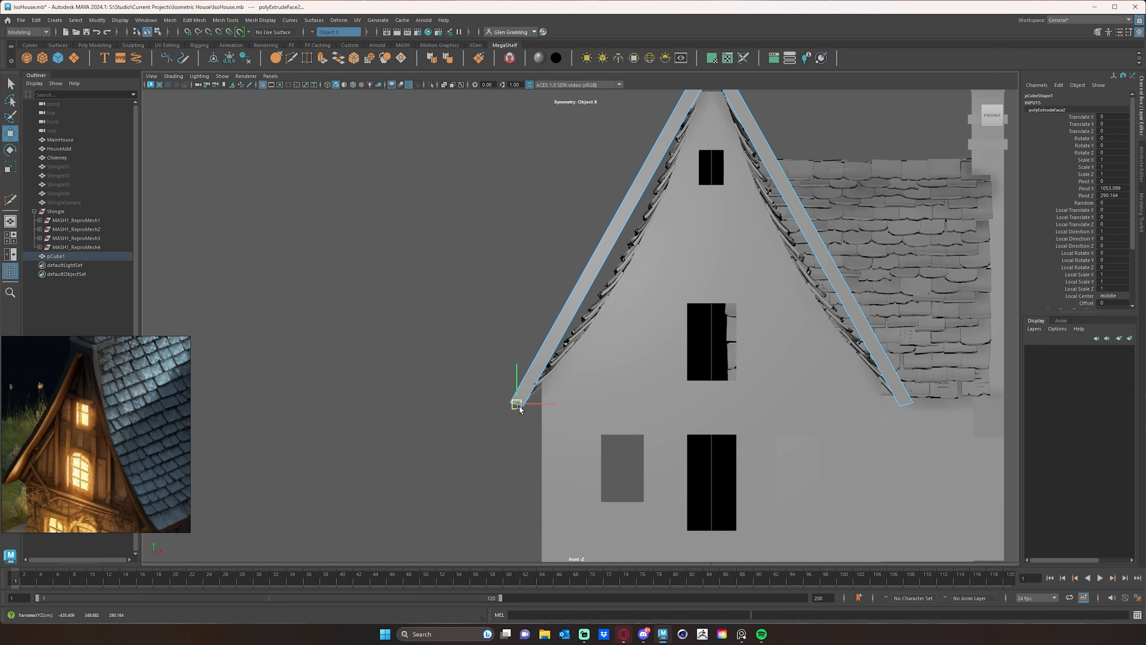
middle_click_drag(629, 294, 620, 370, "alt")
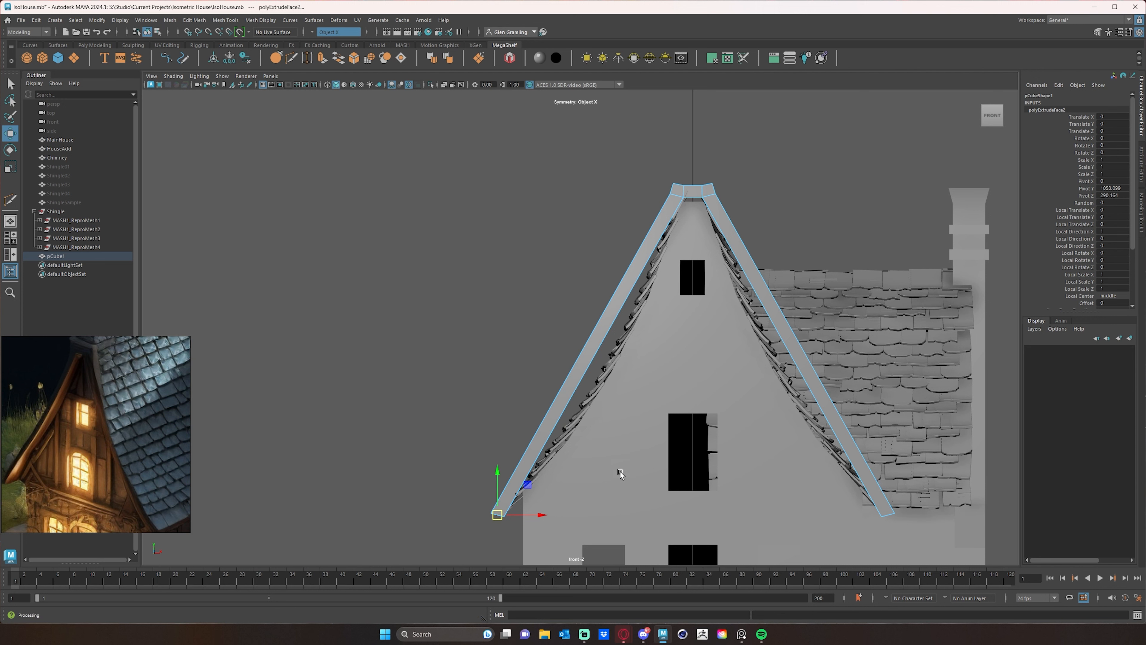
- Cut an edge loop across both beams near mid-length and move its vertices inward and down to meet the curved roof edge
left_click(291, 58)
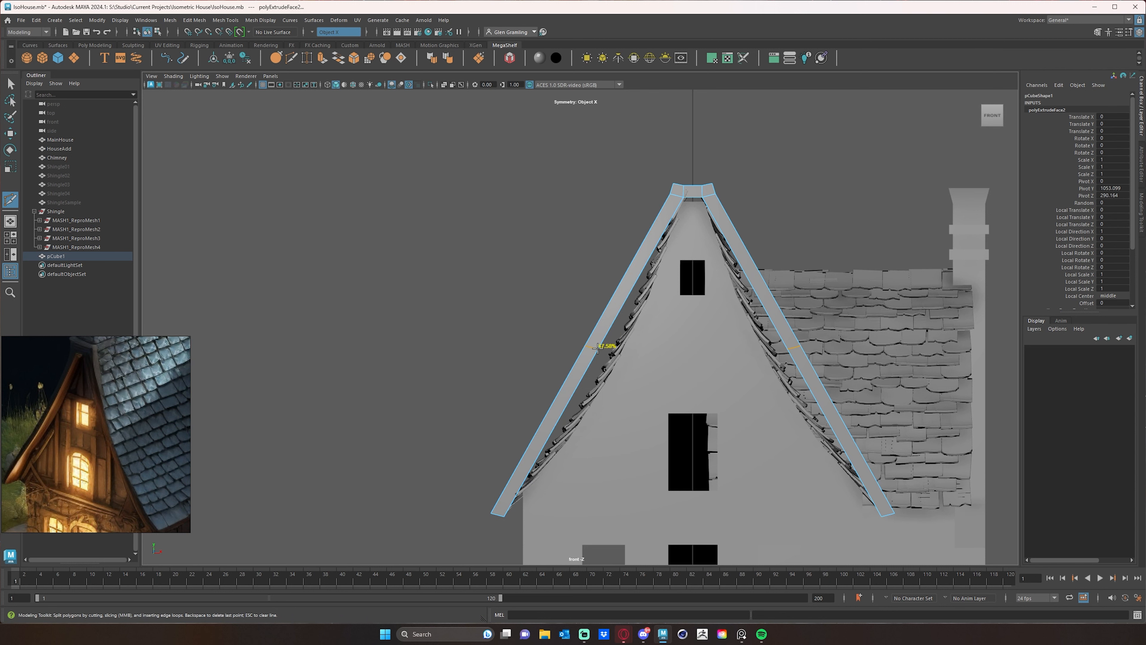
left_click(600, 346, "ctrl")
middle_click_drag(627, 372, 638, 349, "alt")
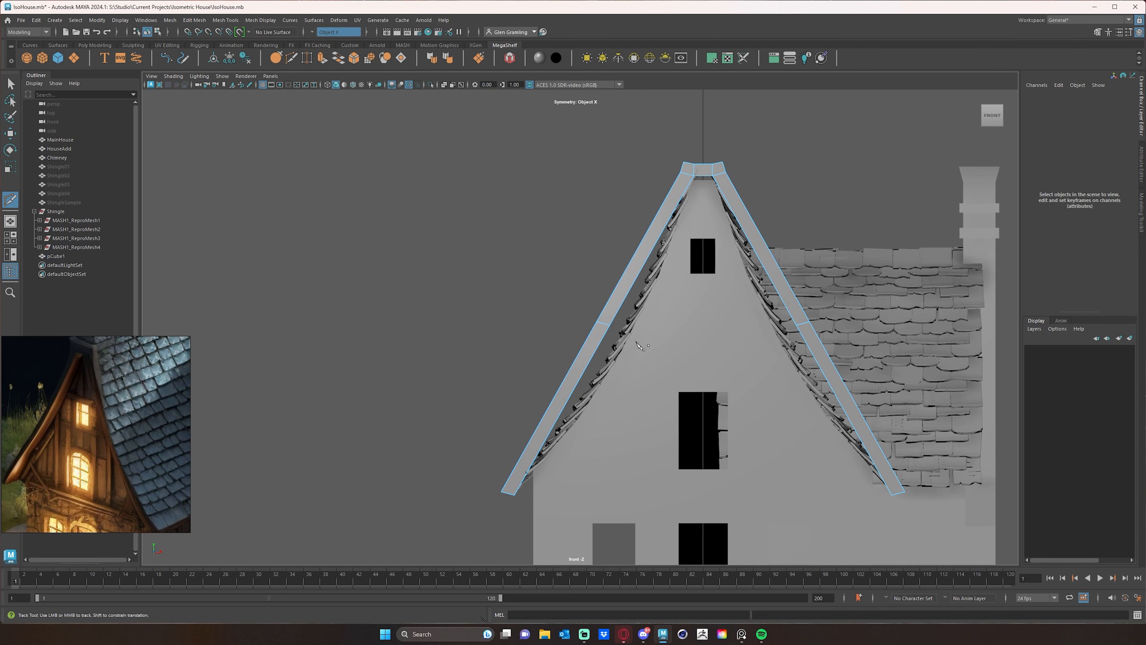
key("w")
right_click_drag(599, 320, 558, 306)
left_click_drag(559, 297, 618, 337)
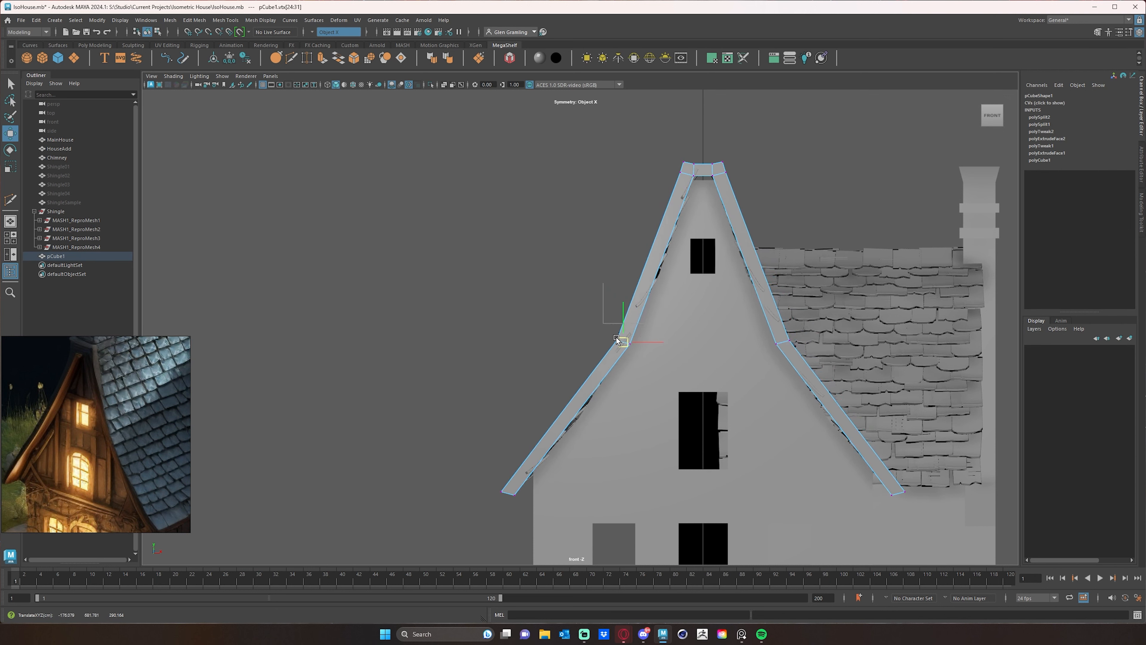
key("e")
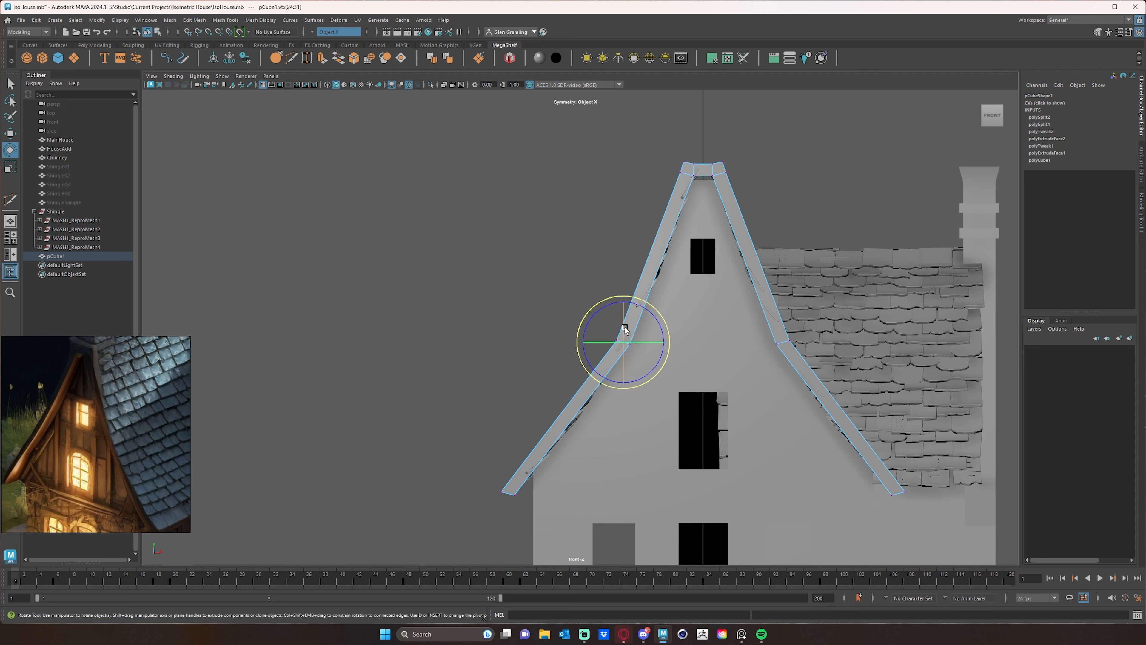
key("w")
key("e")
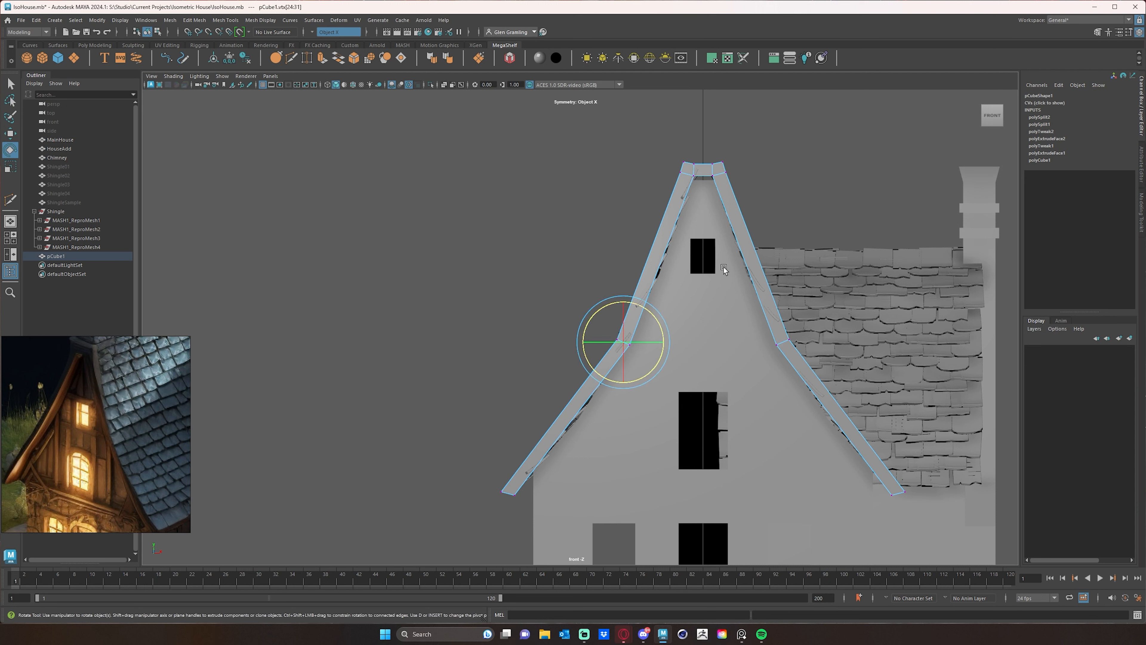
- Check the beams in smooth preview, return to the unsmoothed display and fine-tune the mid-beam vertices' position
key("3")
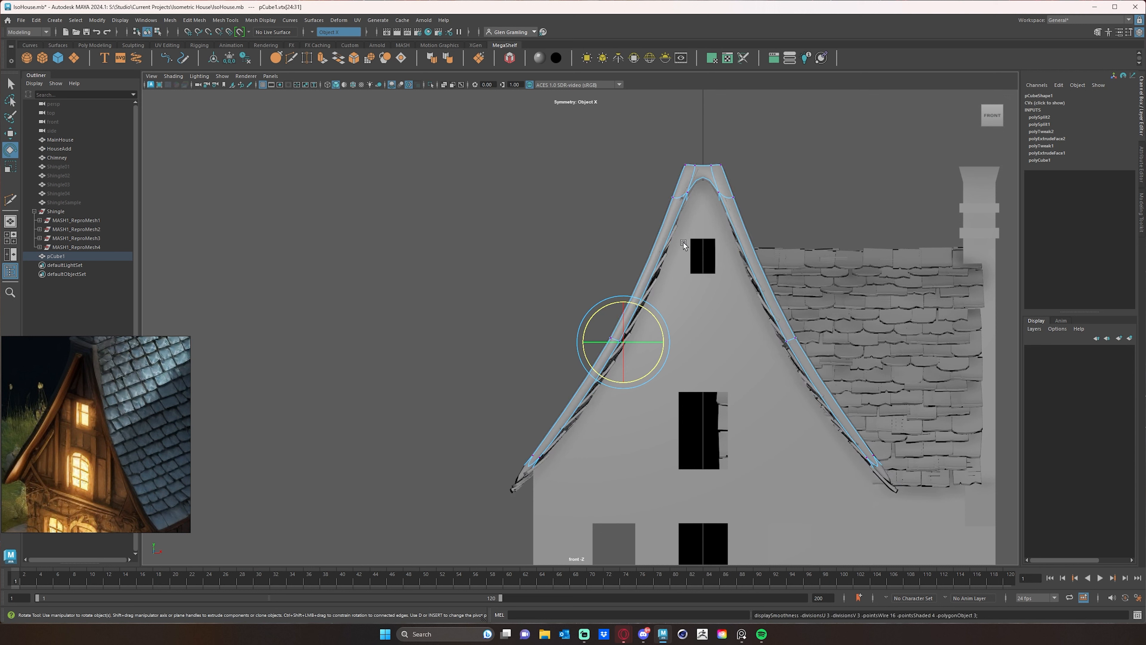
left_click_drag(657, 333, 677, 274, "alt")
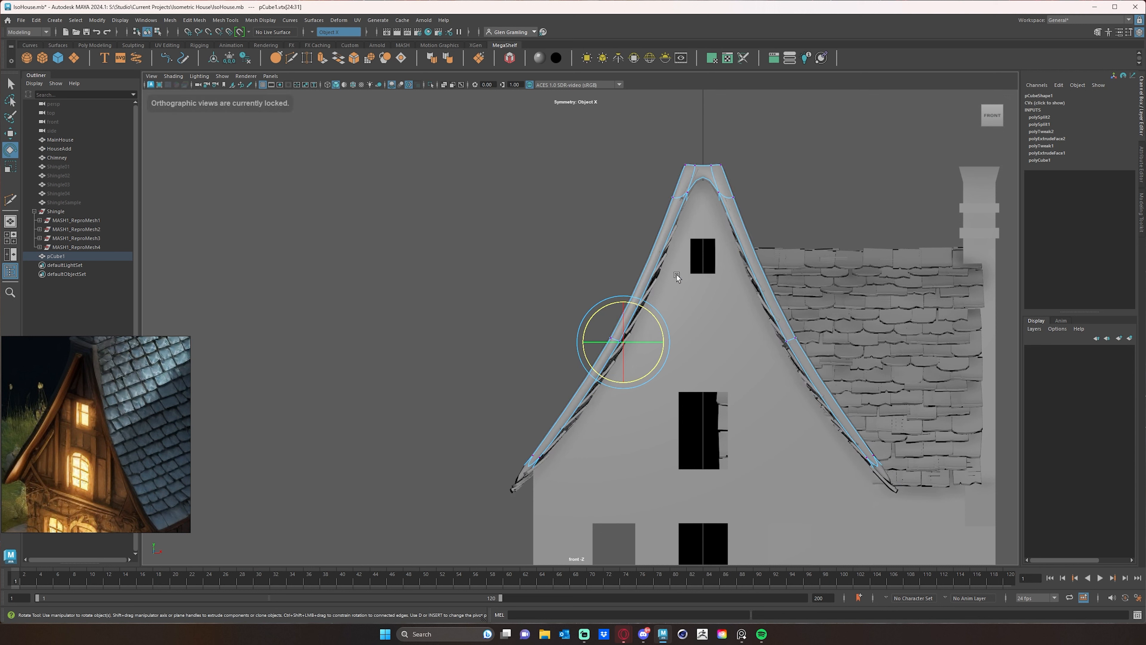
key("1")
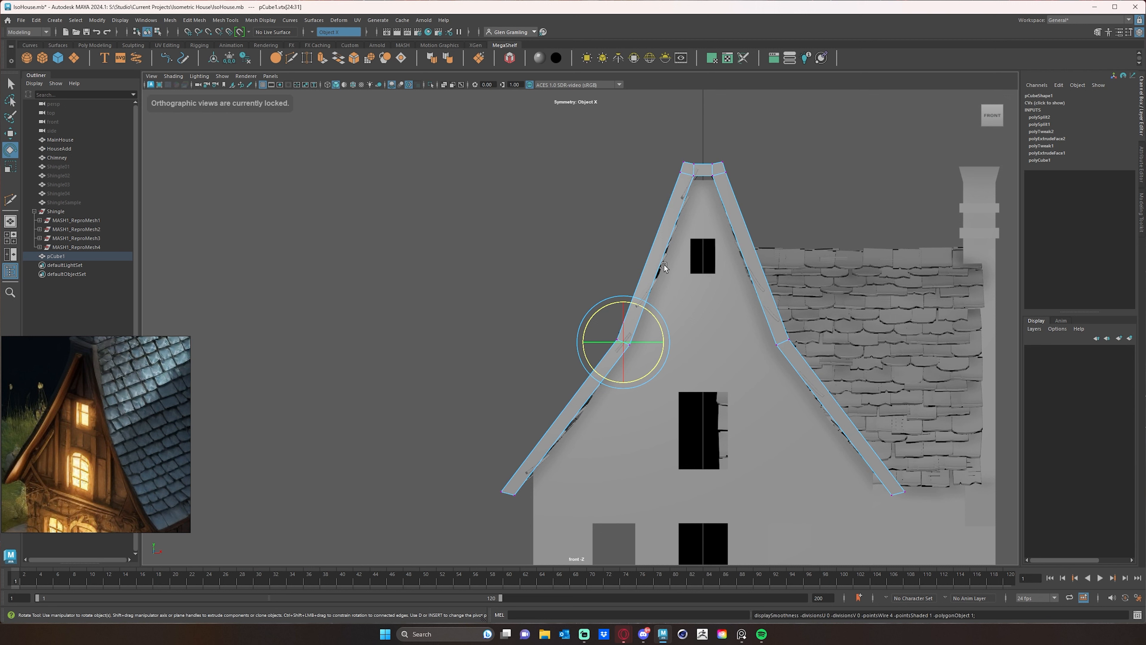
middle_click_drag(664, 267, 653, 299, "alt")
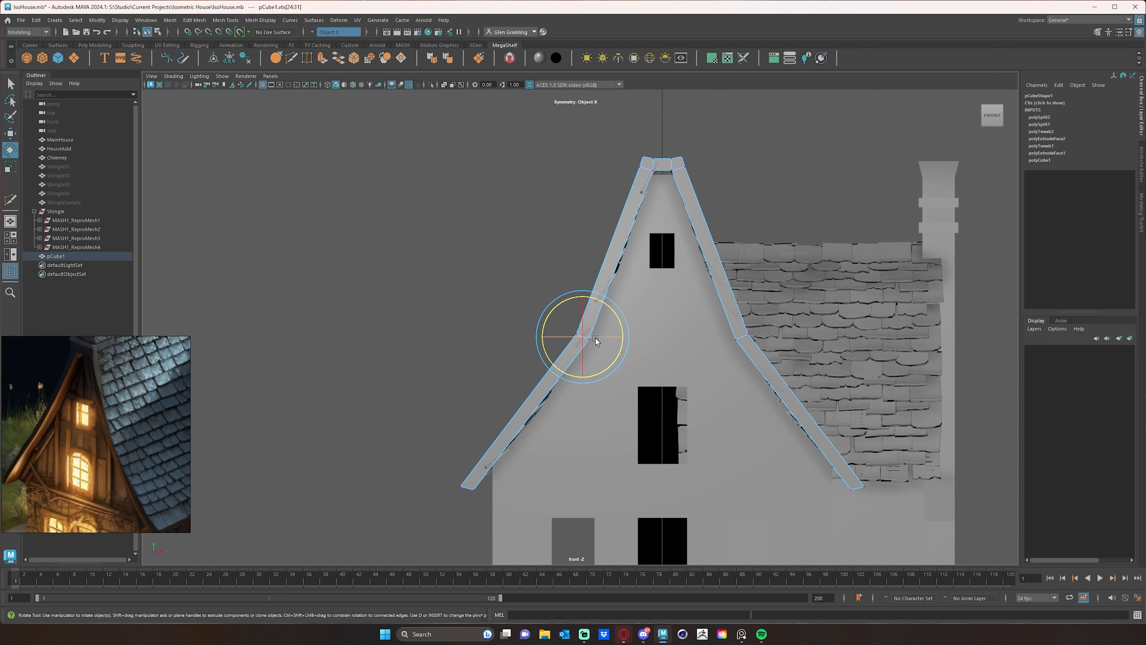
key("w")
left_click_drag(583, 335, 583, 336)
middle_click_drag(648, 259, 645, 266, "alt")
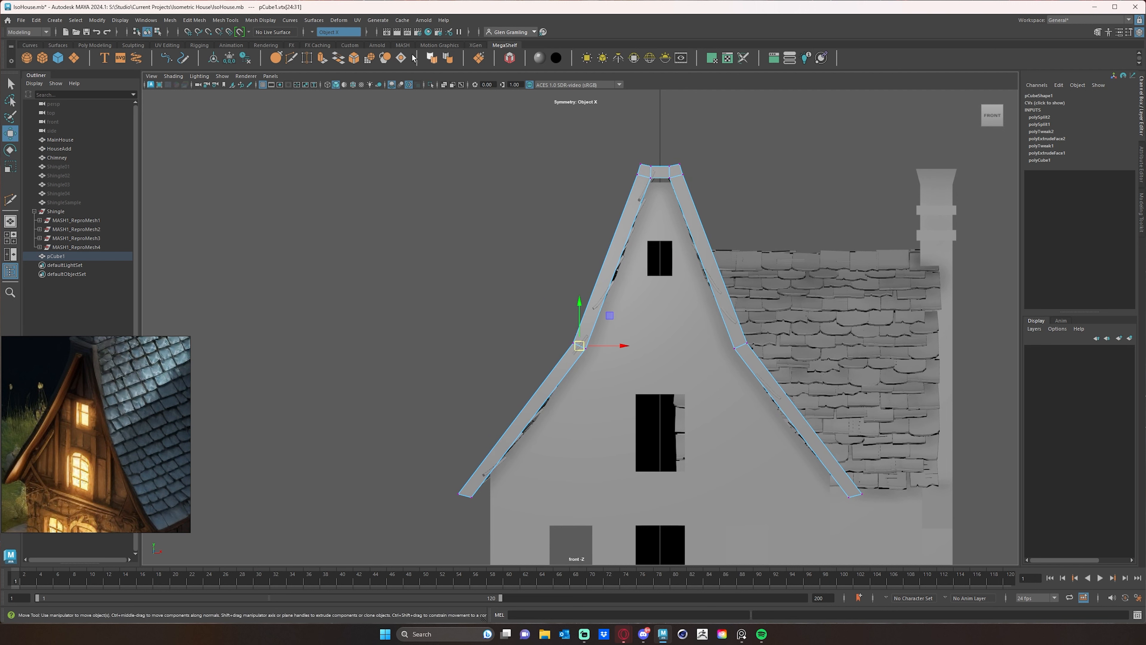
- Cut an edge loop through the upper beam segments beside the attic window and shift its vertices inward to the roof curve
left_click(290, 60)
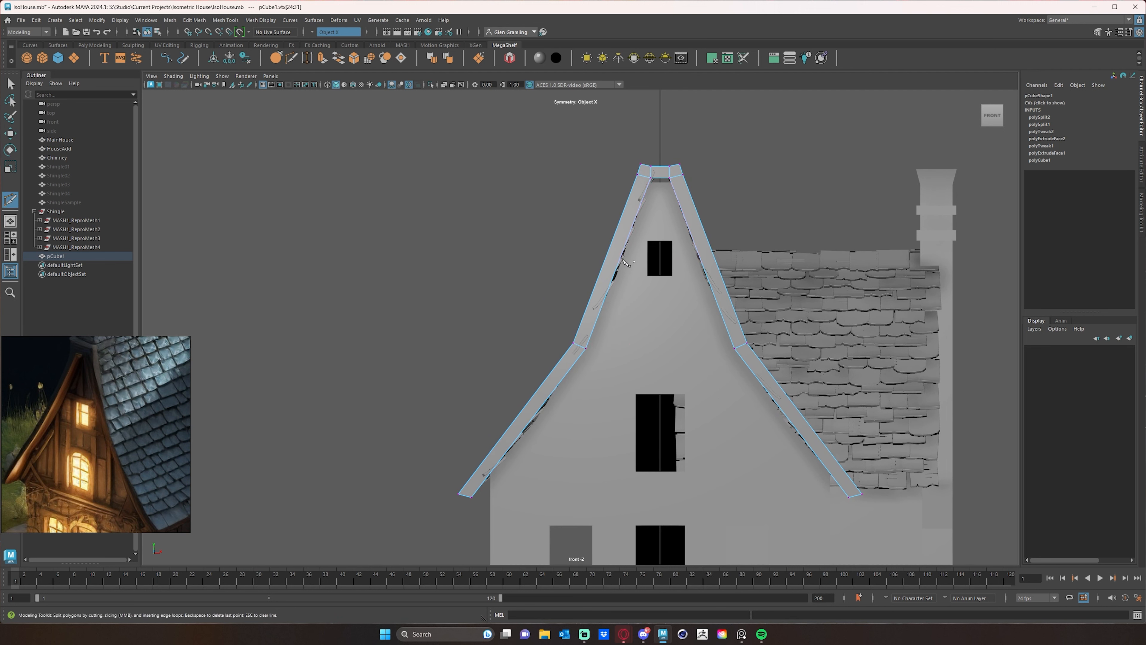
left_click(615, 262, "ctrl")
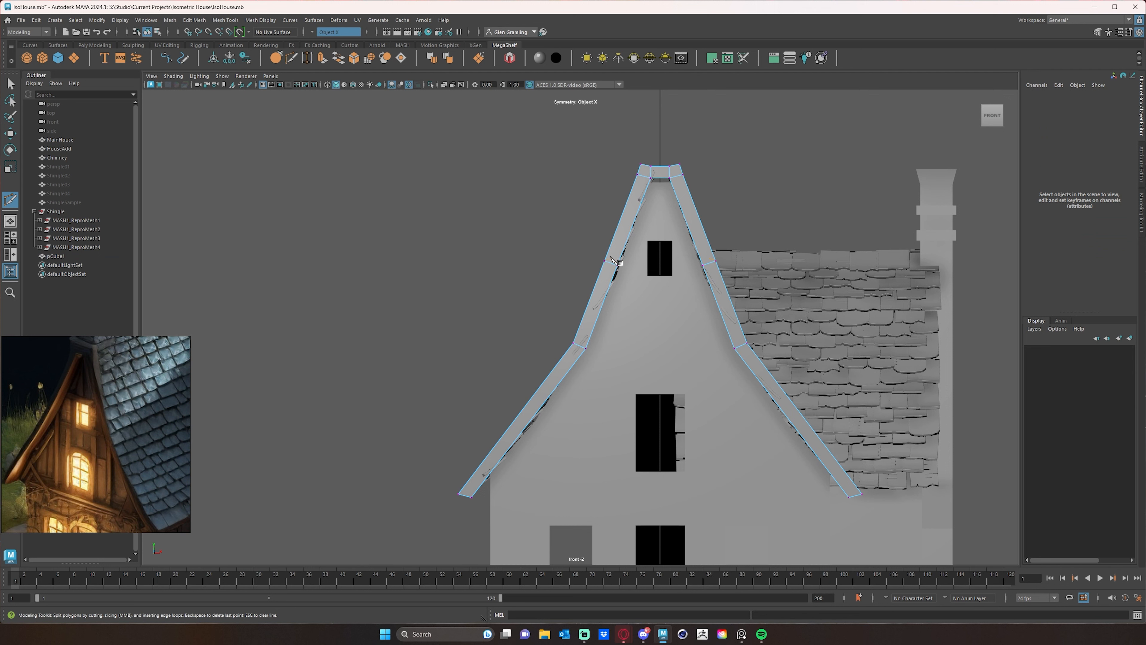
key("w")
left_click_drag(593, 248, 615, 267)
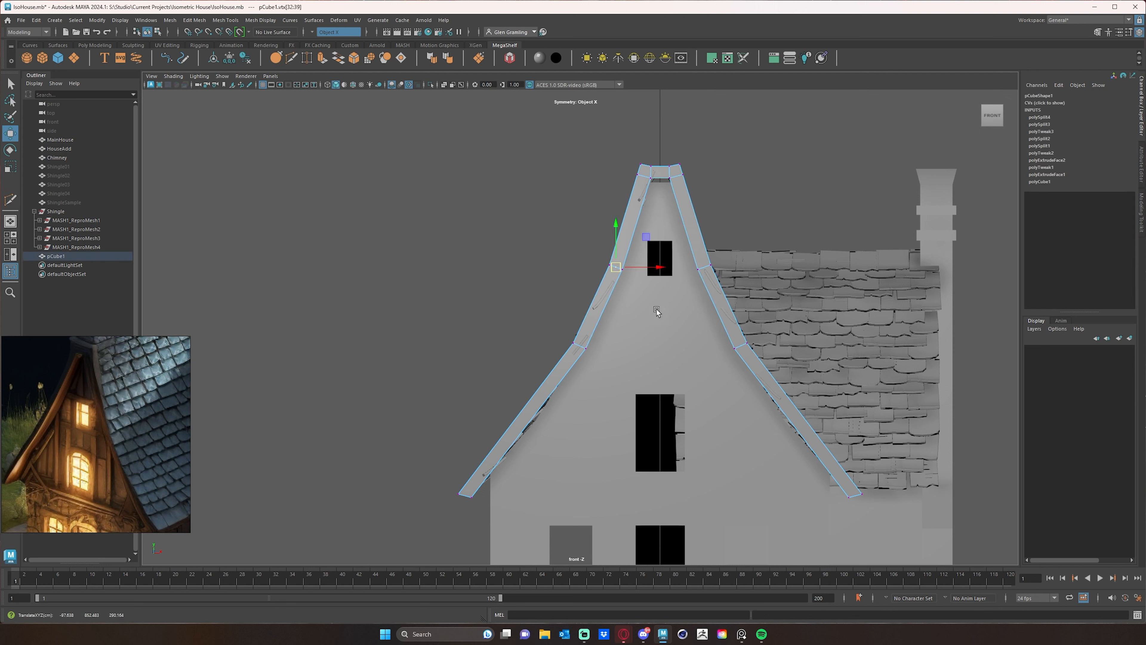
middle_click_drag(658, 348, 725, 258, "alt")
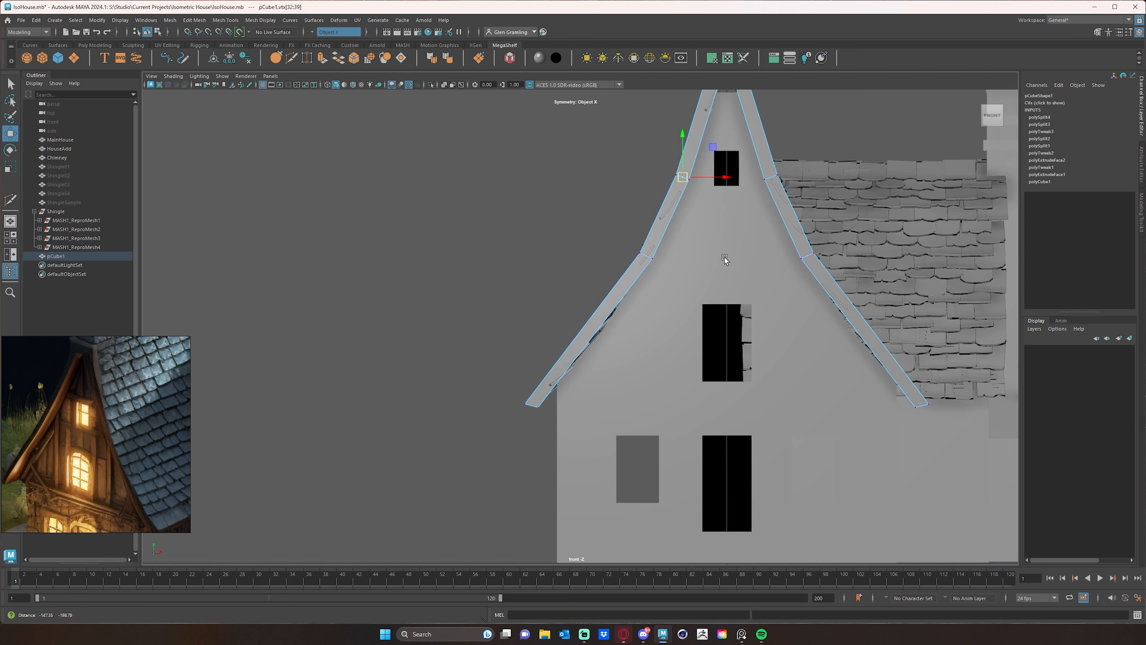
- Add further edge loops along the beams to follow the roof curve and adjust the position of the flared eave ends
left_click(294, 60)
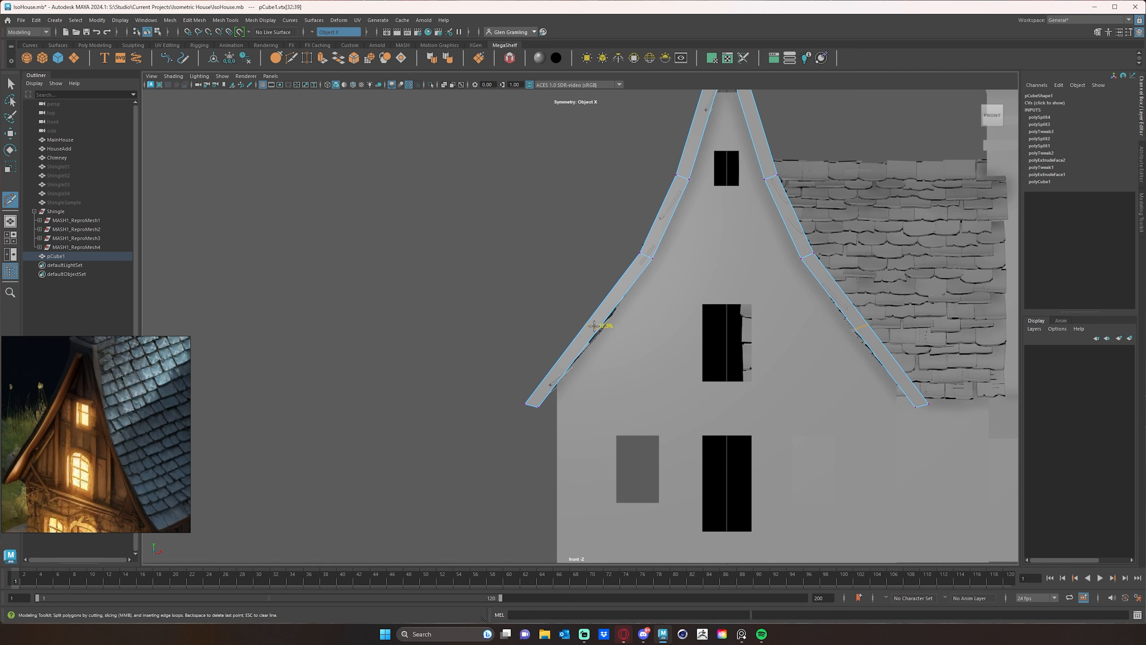
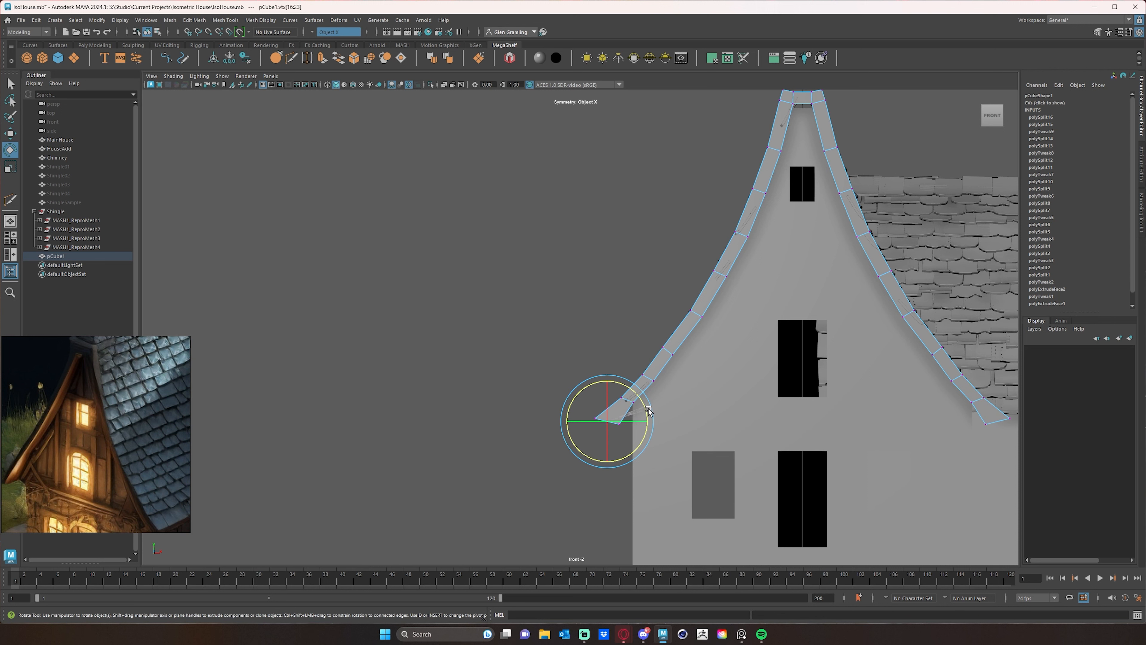
key("w")
left_click_drag(646, 420, 643, 421)
middle_click_drag(794, 304, 711, 379, "alt")
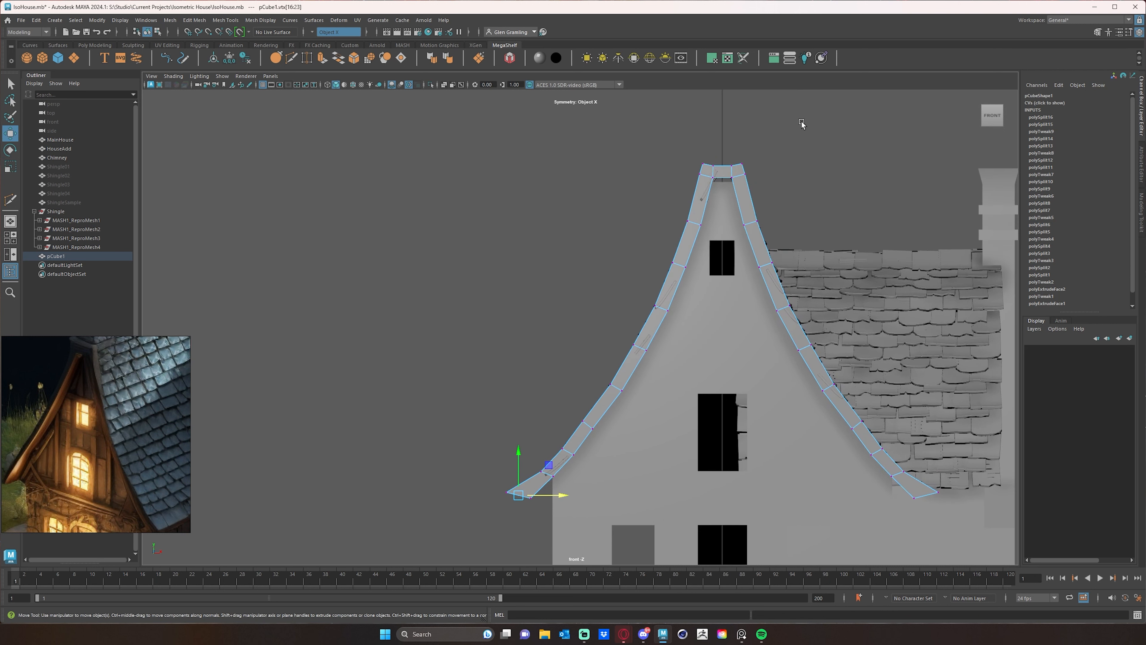
- In the perspective view, select the whole beam object and thicken it in depth to a Z scale of 30.357
middle_click_drag(769, 204, 742, 295, "alt")
right_click_drag(742, 296, 835, 247, "alt")
middle_click_drag(835, 247, 791, 288, "alt")
right_click_drag(791, 288, 893, 261, "alt")
middle_click_drag(859, 264, 795, 267, "alt")
key("space")
key("space")
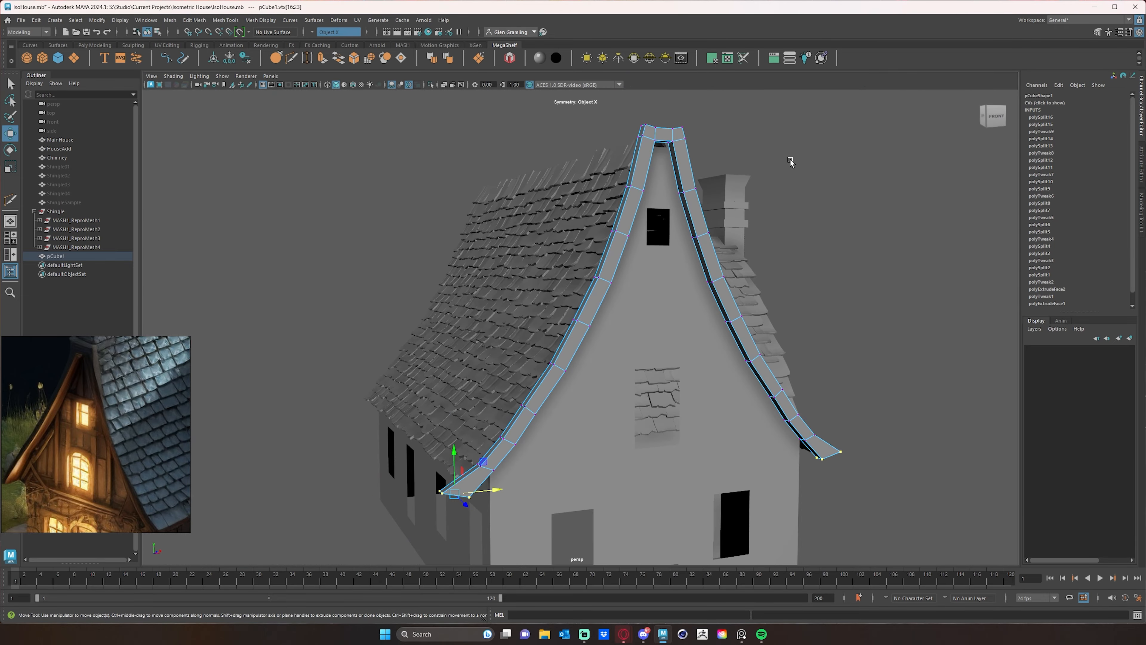
left_click_drag(788, 158, 806, 229, "alt")
right_click_drag(791, 207, 837, 195)
left_click_drag(839, 201, 858, 238, "alt")
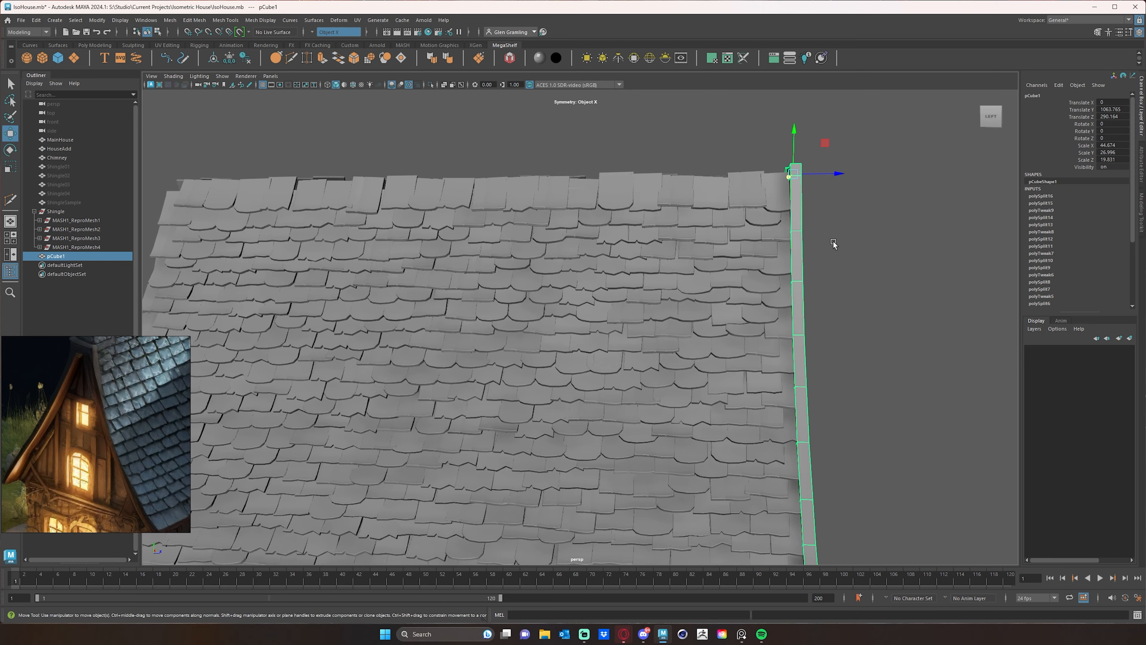
key("r")
left_click_drag(835, 173, 855, 173)
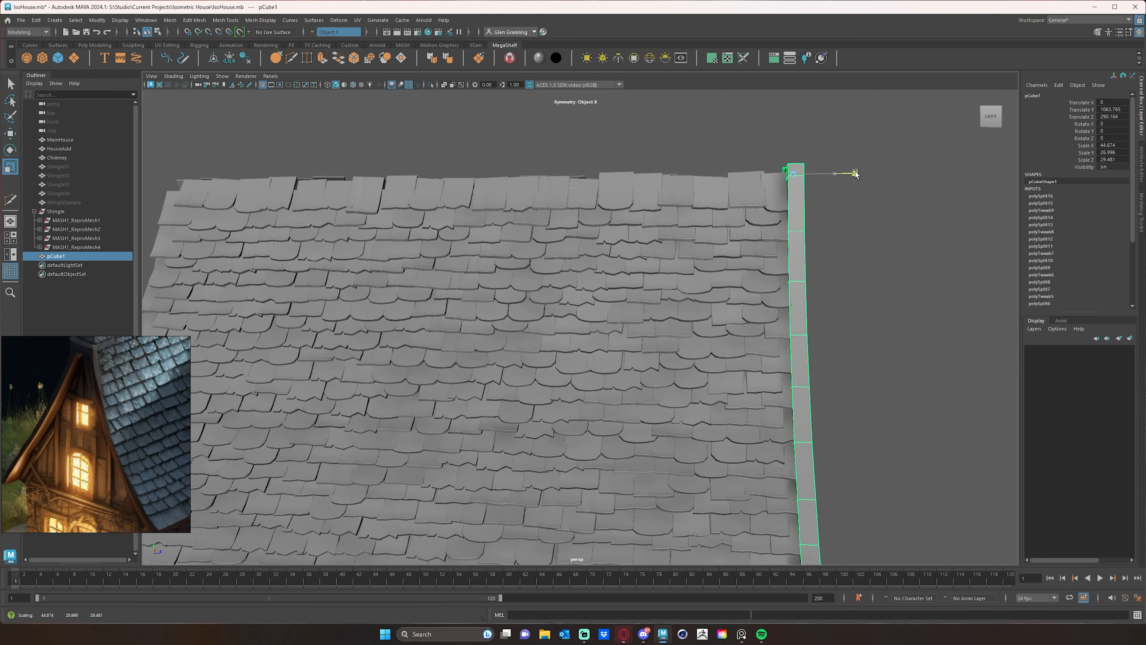
left_click_drag(899, 329, 840, 337, "alt")
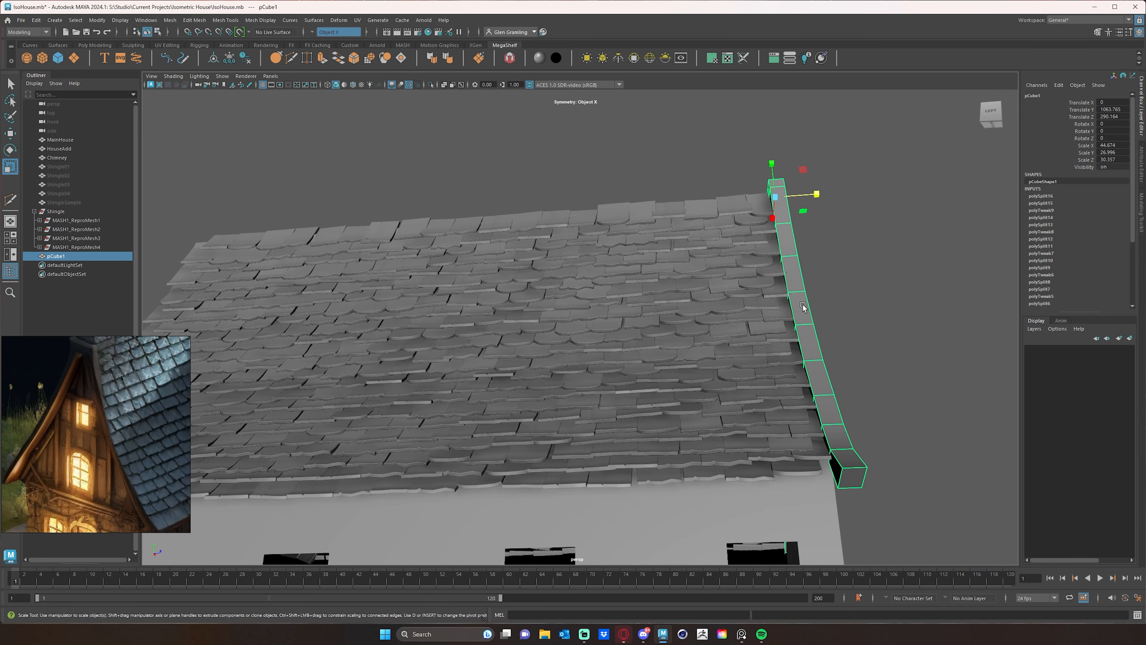
- Move the beam object back toward the gable wall to a Z translation of 283.679 and keep it selected
key("w")
left_click_drag(817, 193, 813, 192)
left_click_drag(898, 375, 617, 405, "alt")
left_click(617, 405)
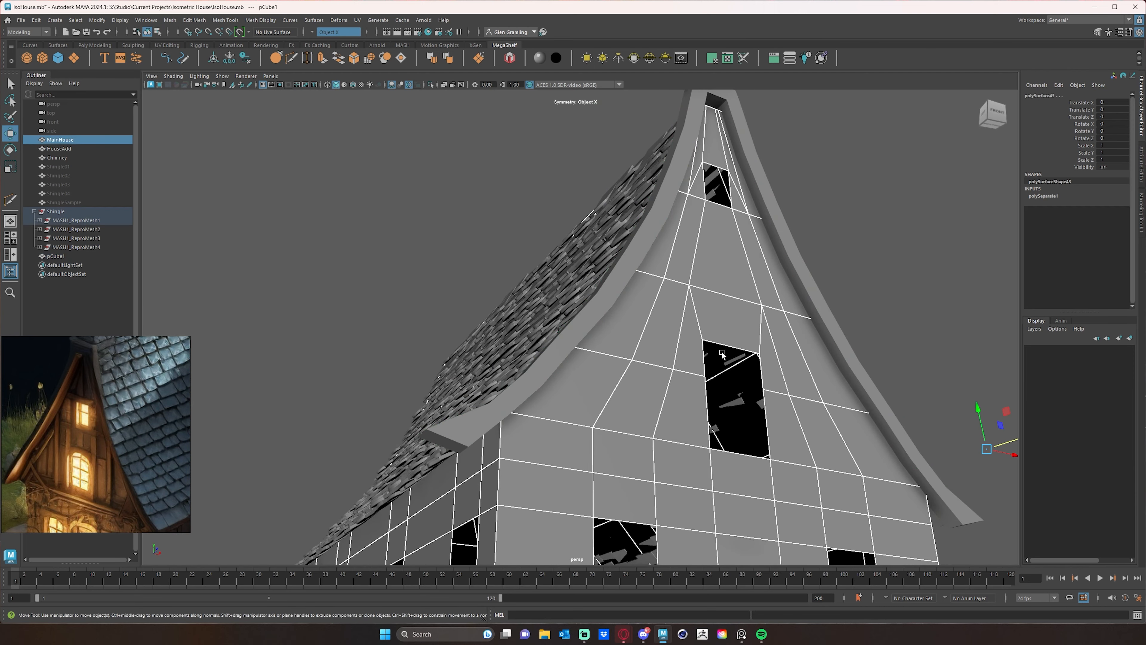
left_click(778, 233)
left_click_drag(778, 233, 820, 271, "alt")
- Compare the beams in smooth preview with their unsmoothed display in the perspective view
key("3")
key("2")
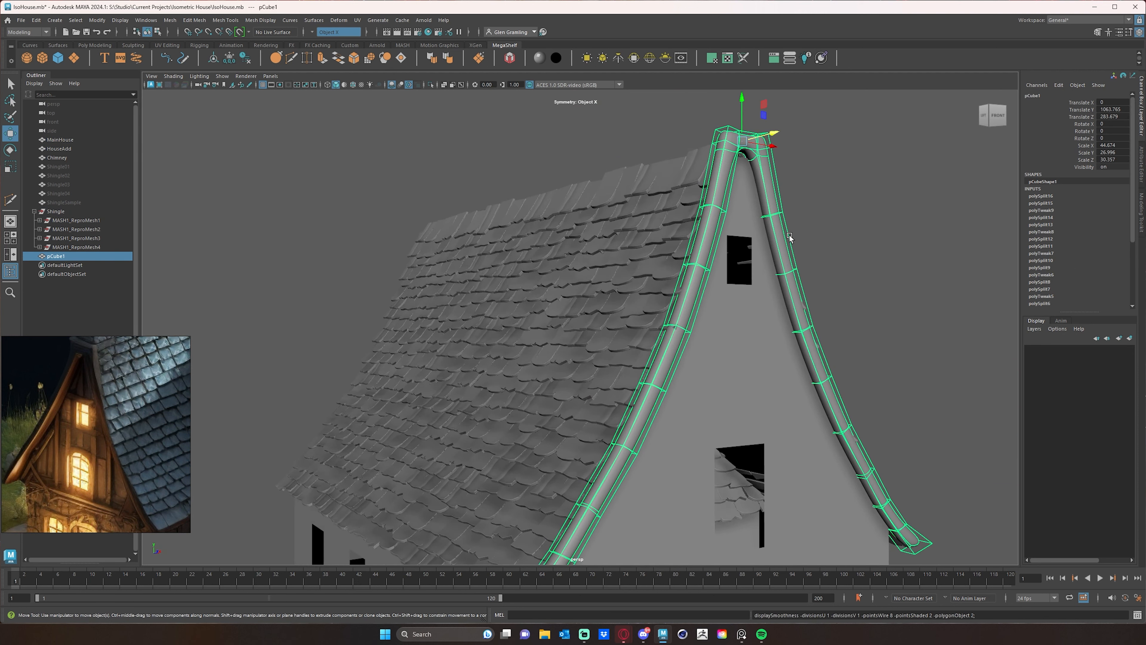
key("1")
key("3")
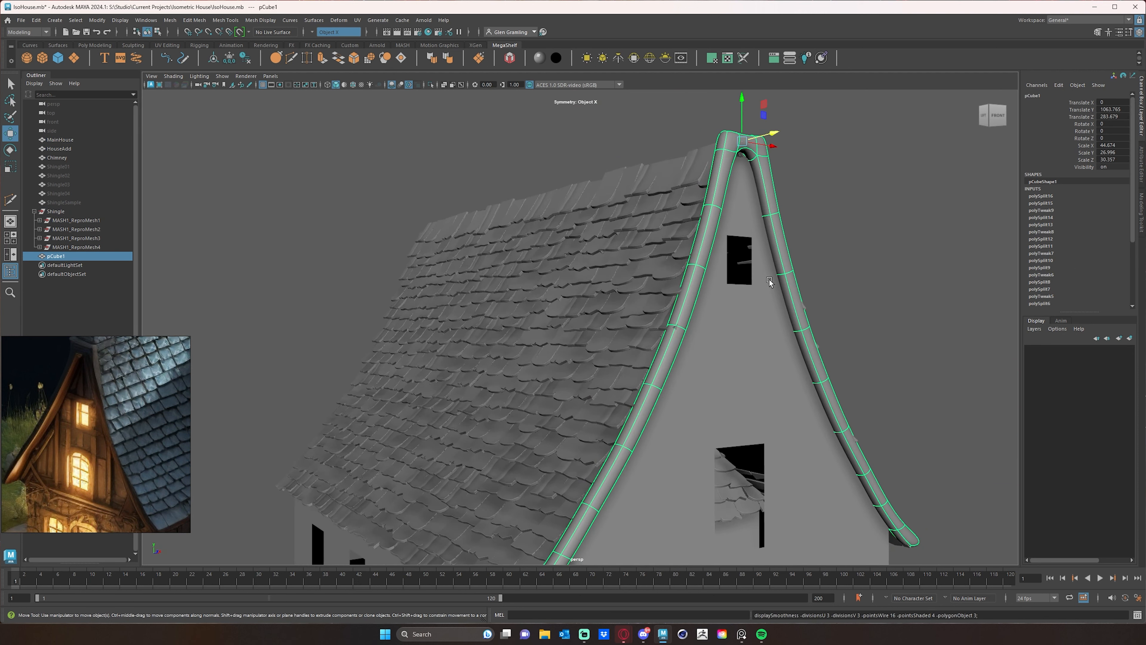
key("1")
key("3")
key("1")
left_click_drag(776, 308, 737, 321, "alt")
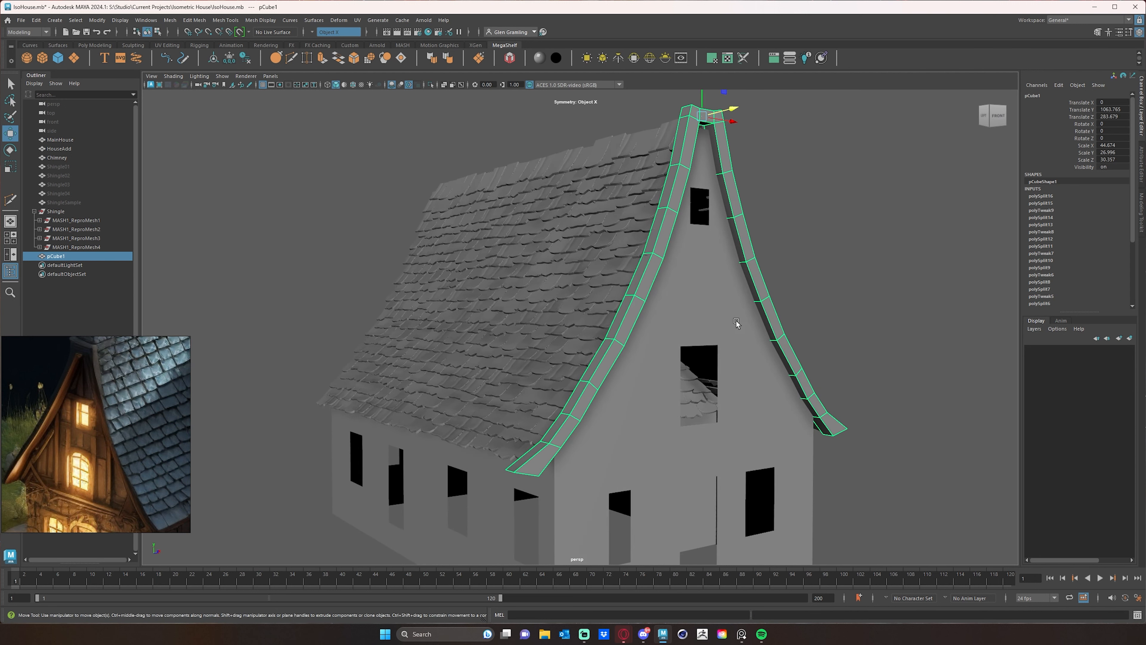
- Thicken the beam object further in depth to a Z scale of 33.881
left_click_drag(759, 254, 723, 271, "alt")
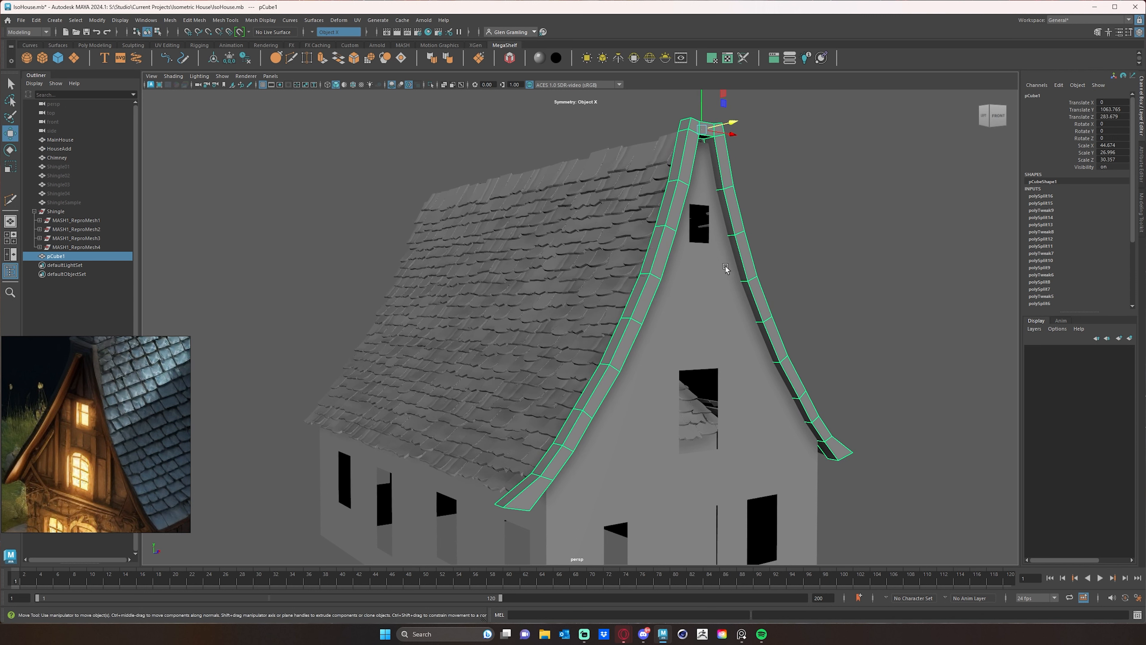
left_click_drag(696, 229, 682, 232, "alt")
key("e")
key("r")
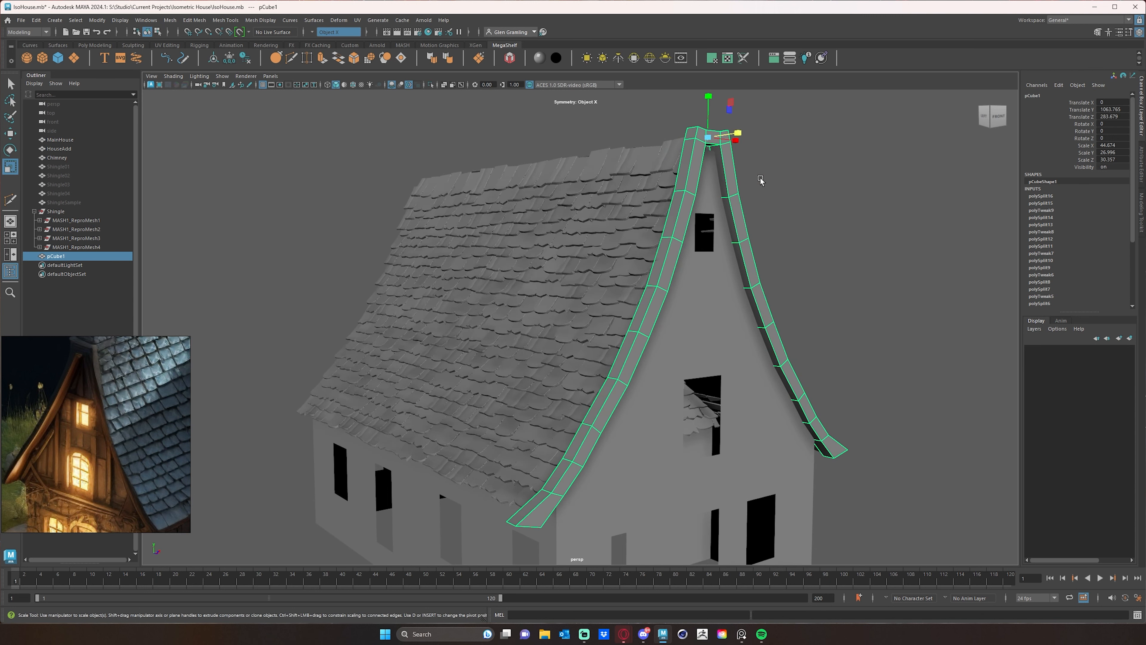
left_click_drag(761, 179, 775, 214, "alt")
left_click_drag(811, 253, 731, 194, "alt")
middle_click_drag(731, 194, 743, 300, "alt")
scroll(658, 253, "up", 4)
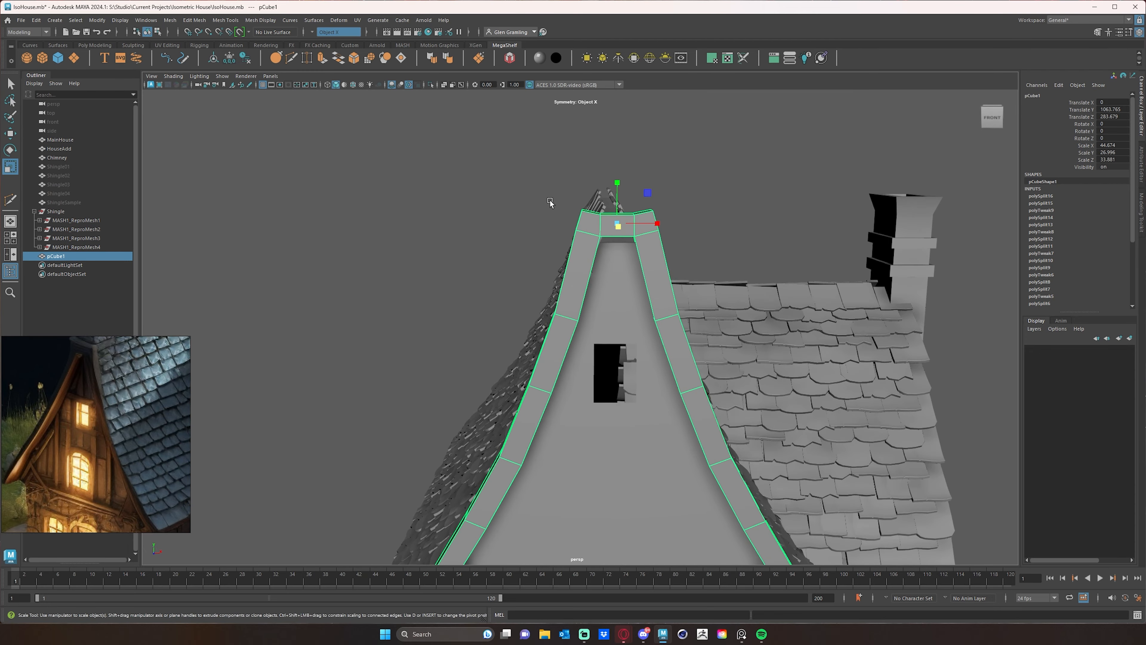
- In the front view, move the ridge block's outer top corner vertices down and slightly outward to flatten its top edge
key("space")
key("space")
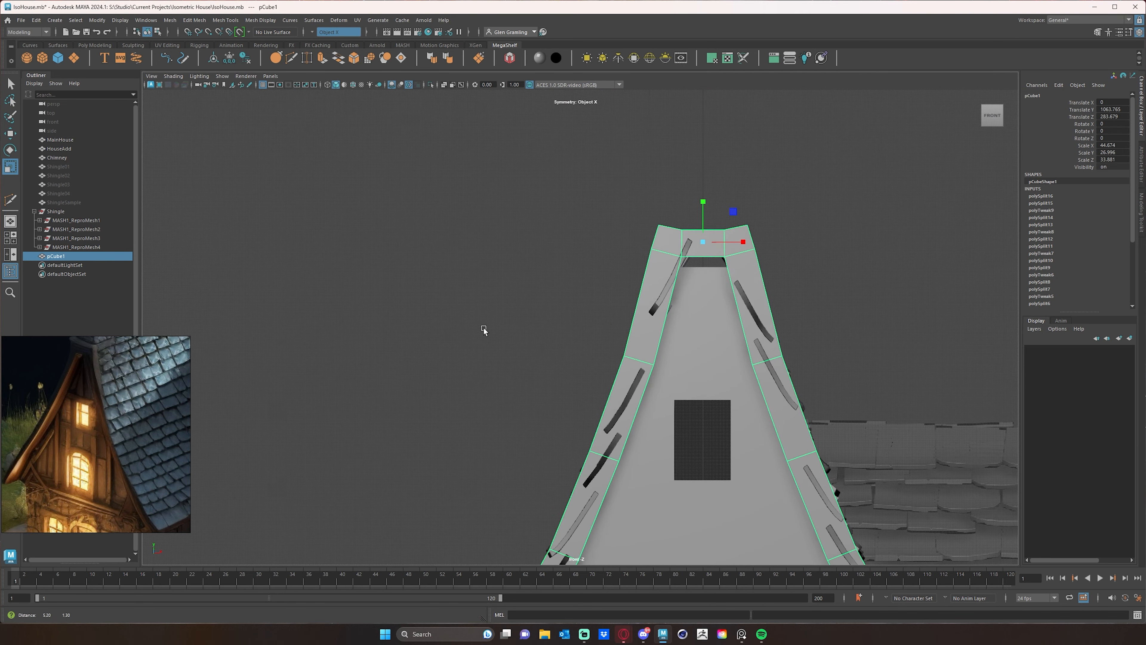
middle_click_drag(484, 328, 428, 352, "alt")
right_click_drag(610, 272, 561, 246)
left_click_drag(571, 219, 619, 265)
key("w")
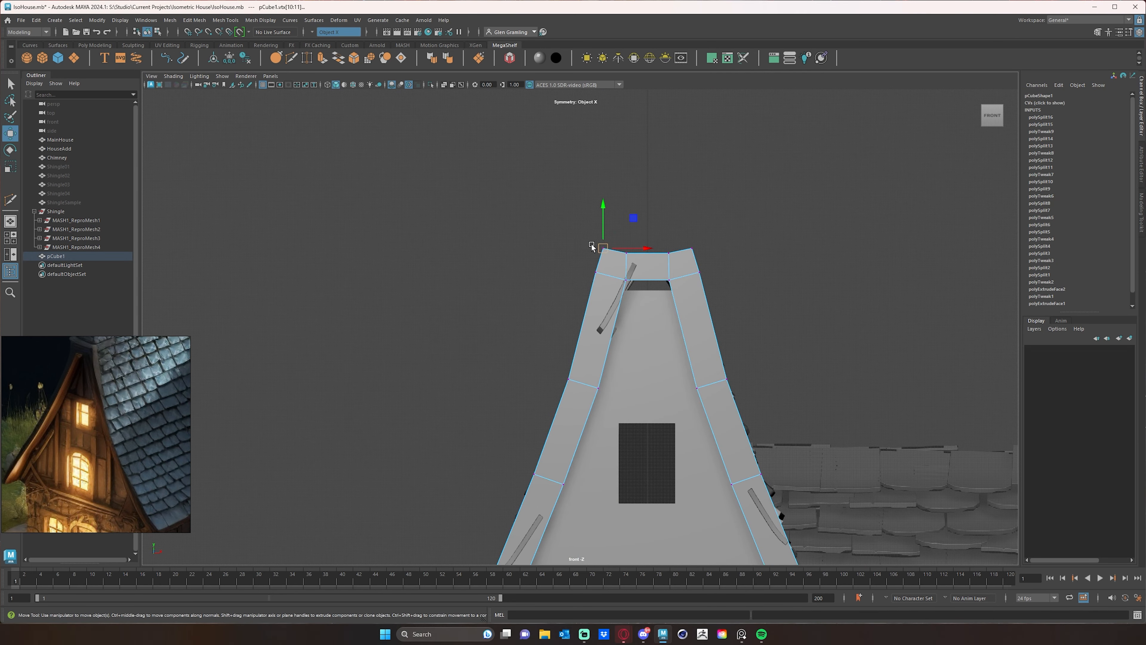
left_click_drag(605, 251, 601, 280)
key("space")
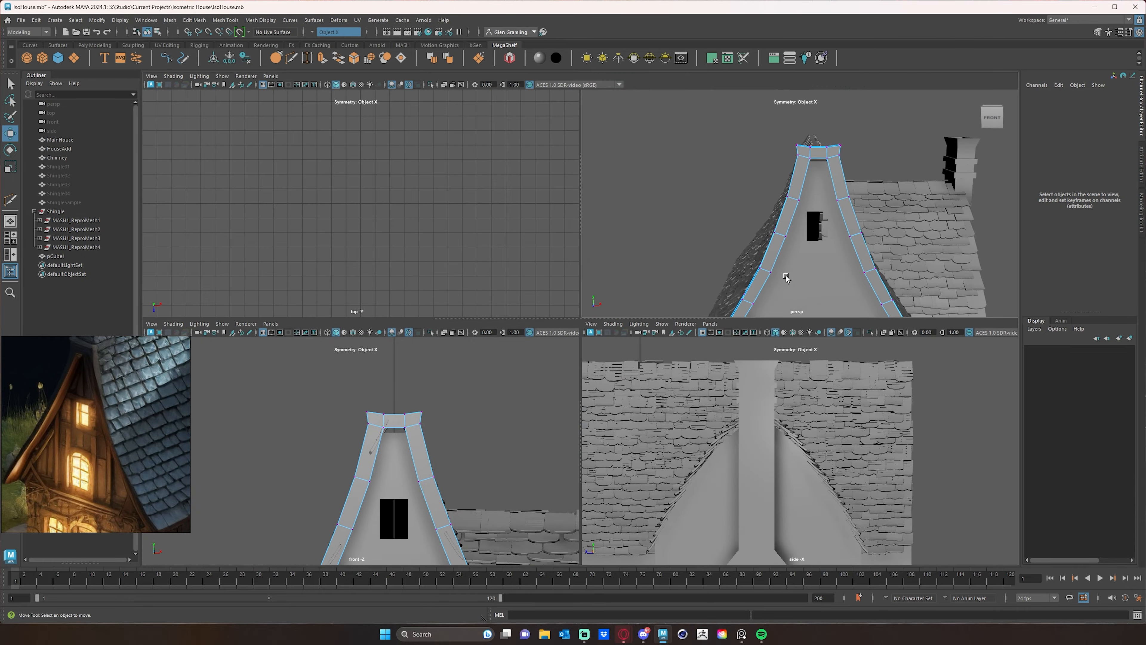
key("space")
- In the perspective view, select the ridge block's top vertices and raise them slightly
left_click_drag(708, 267, 790, 258, "alt")
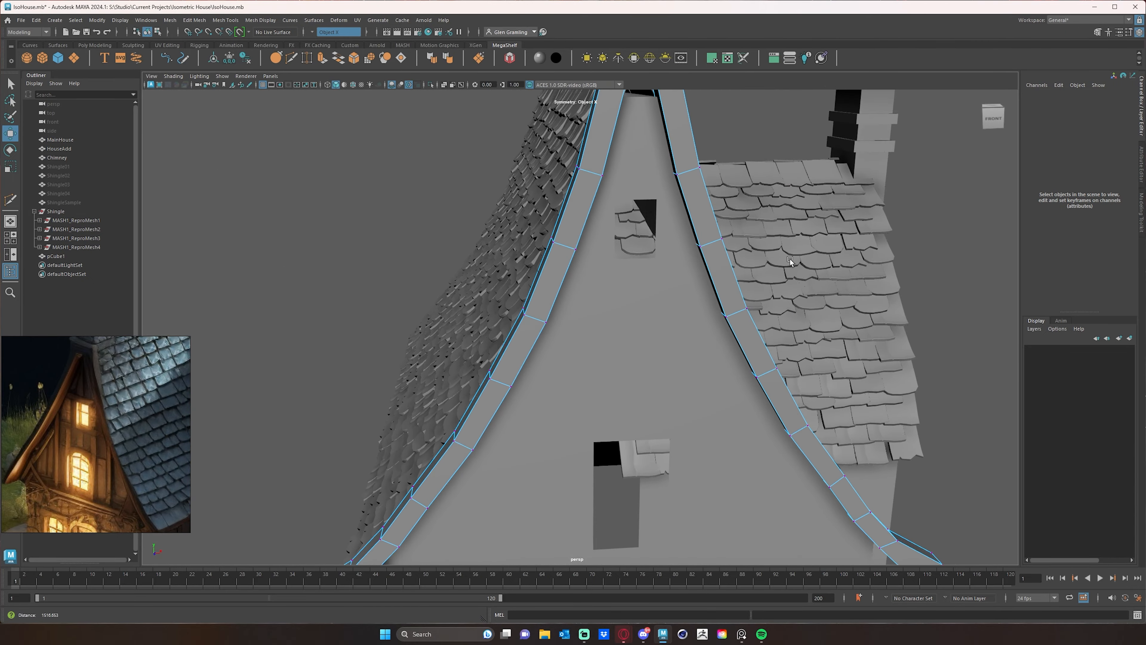
right_click_drag(790, 259, 697, 293, "alt")
left_click_drag(665, 310, 658, 140, "alt")
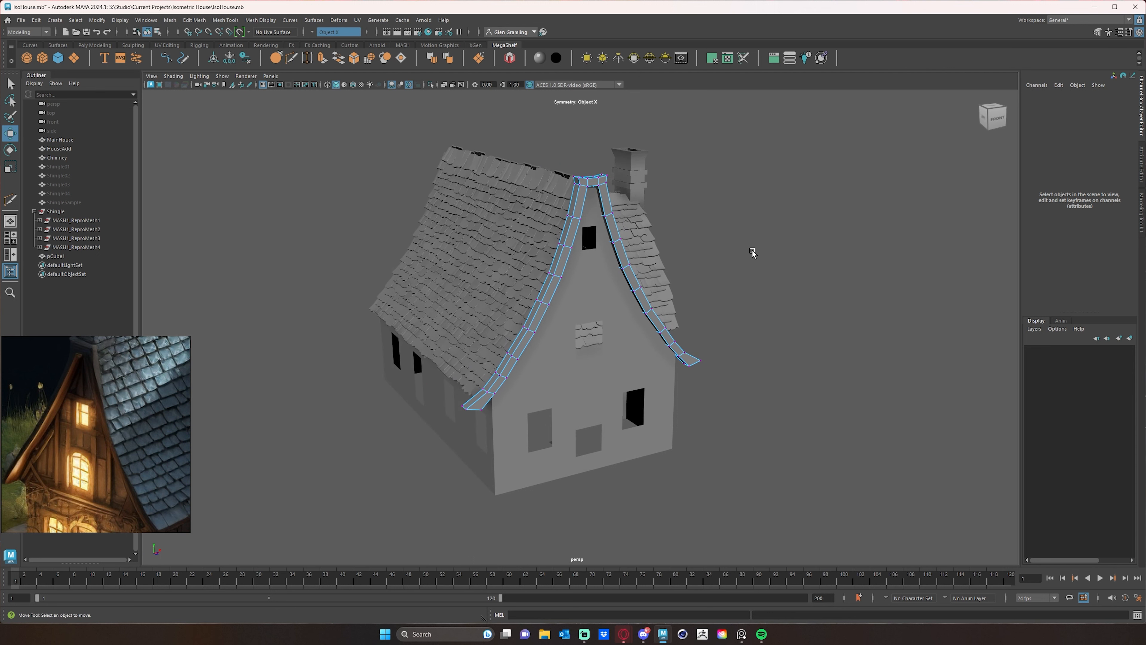
left_click_drag(724, 291, 683, 302, "alt")
scroll(632, 262, "up", 3)
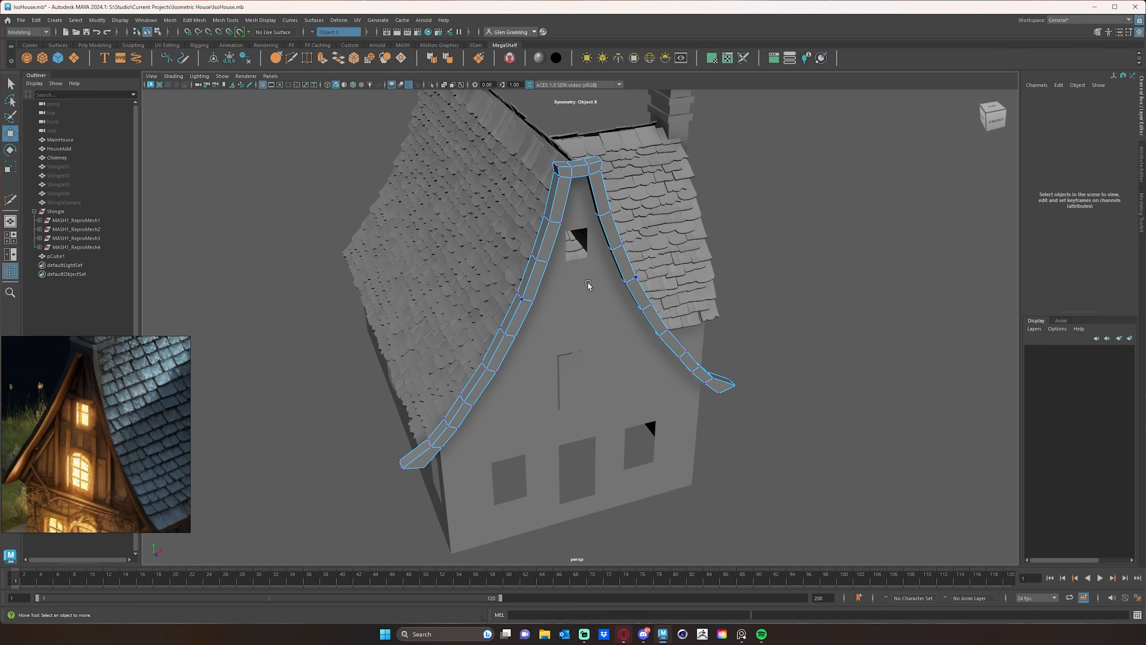
left_click_drag(587, 283, 564, 244, "alt")
left_click_drag(559, 153, 592, 171, "alt")
left_click_drag(541, 145, 540, 143)
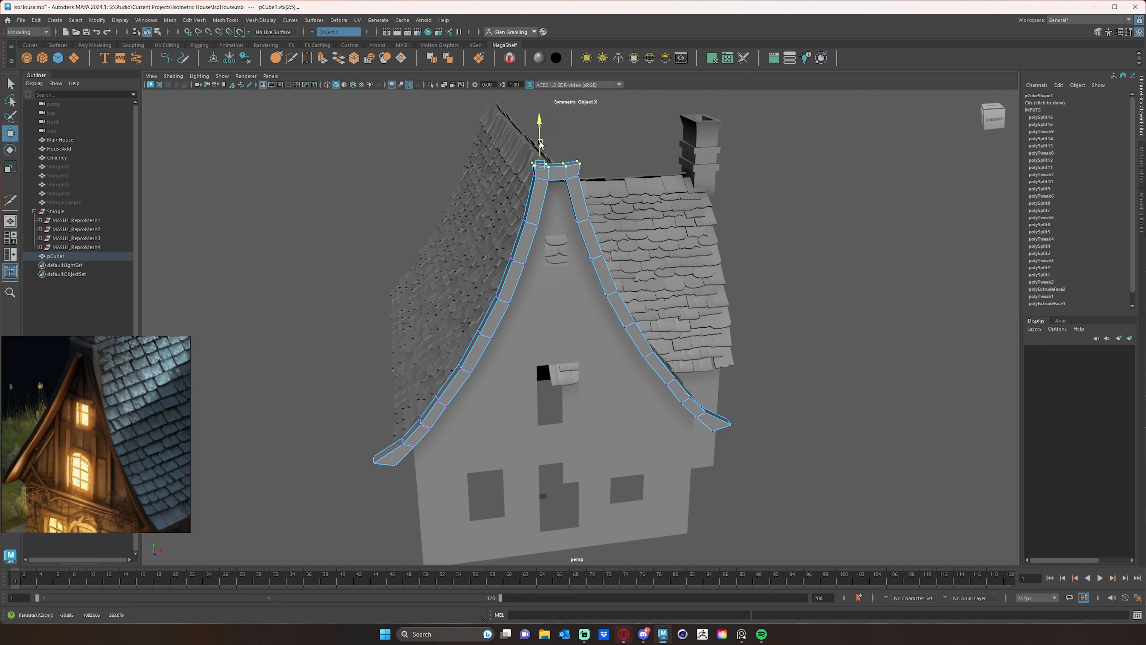
- Select the front faces of the ridge block and both beams down to the eave tips, and extrude them inset at local scale 0.367
left_click(812, 313)
left_click_drag(815, 317, 731, 288, "alt")
scroll(653, 297, "up", 1)
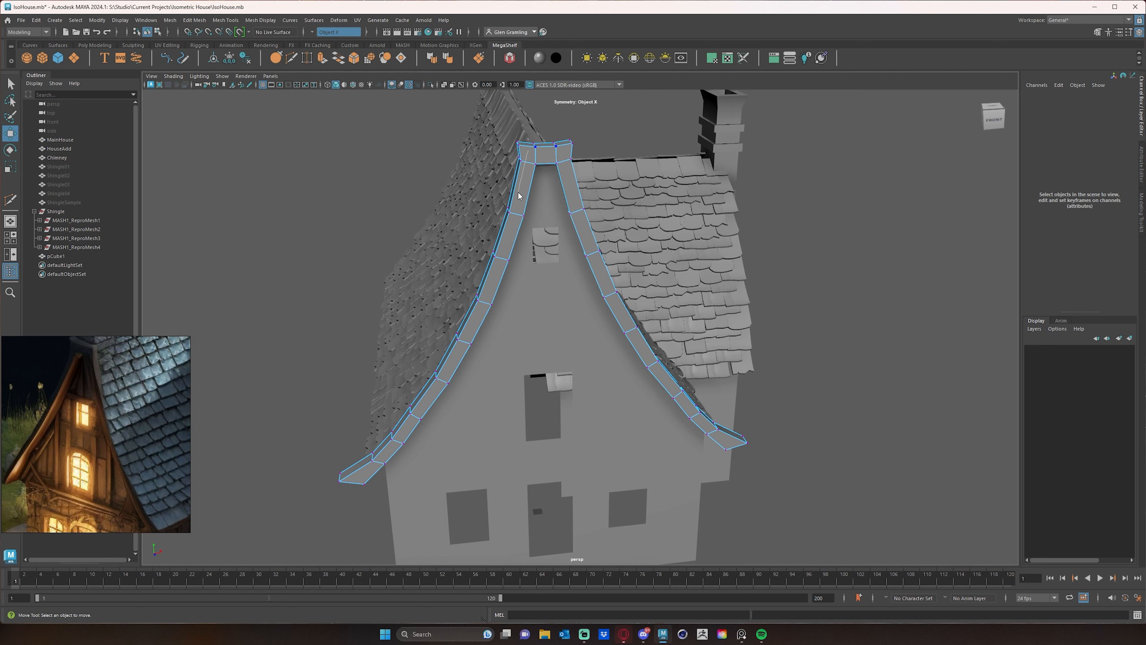
right_click_drag(528, 152, 526, 179)
left_click(542, 158)
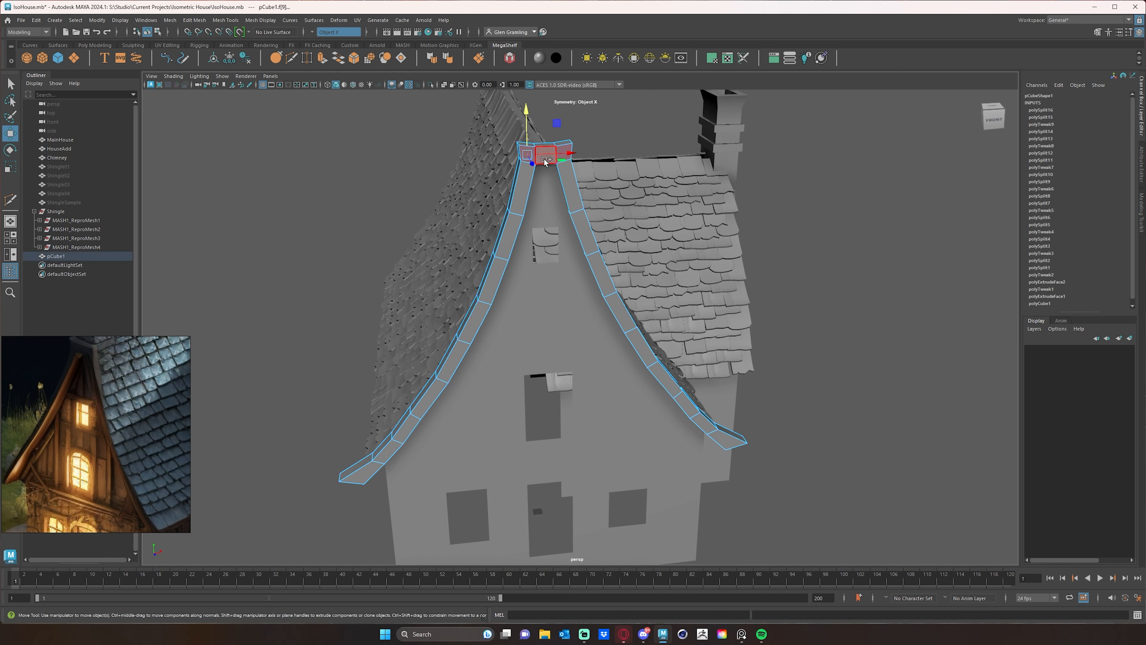
key("shift+period")
key("shift+period")
key("shift+period")
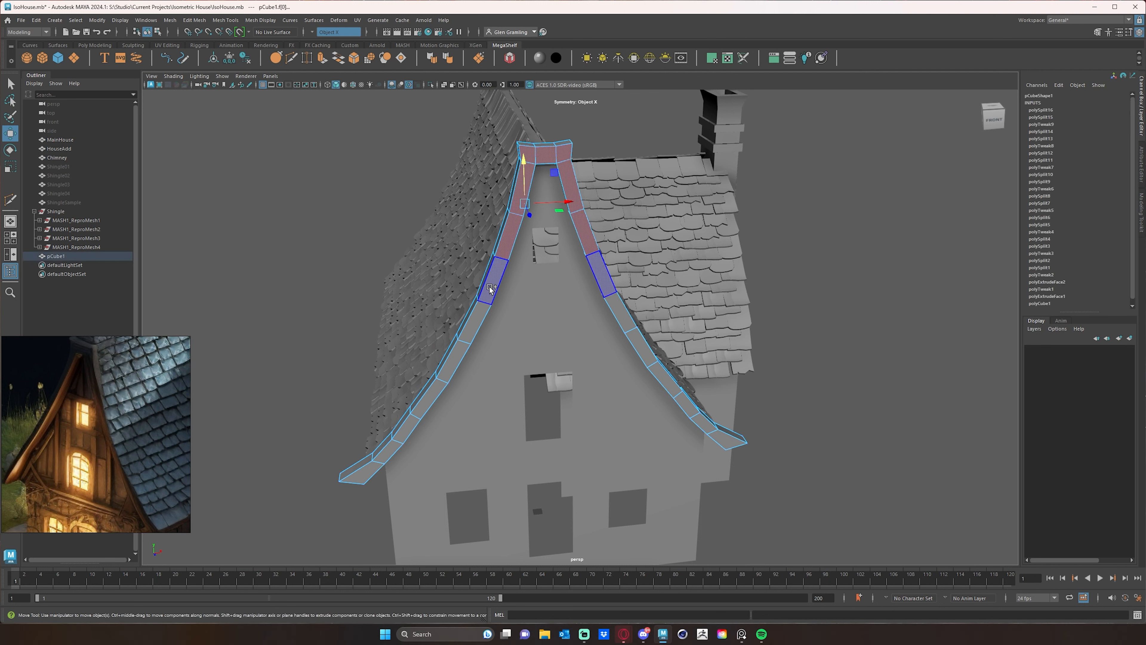
left_click(492, 285, "ctrl+shift")
left_click(470, 321, "ctrl+shift")
left_click(451, 359, "ctrl+shift")
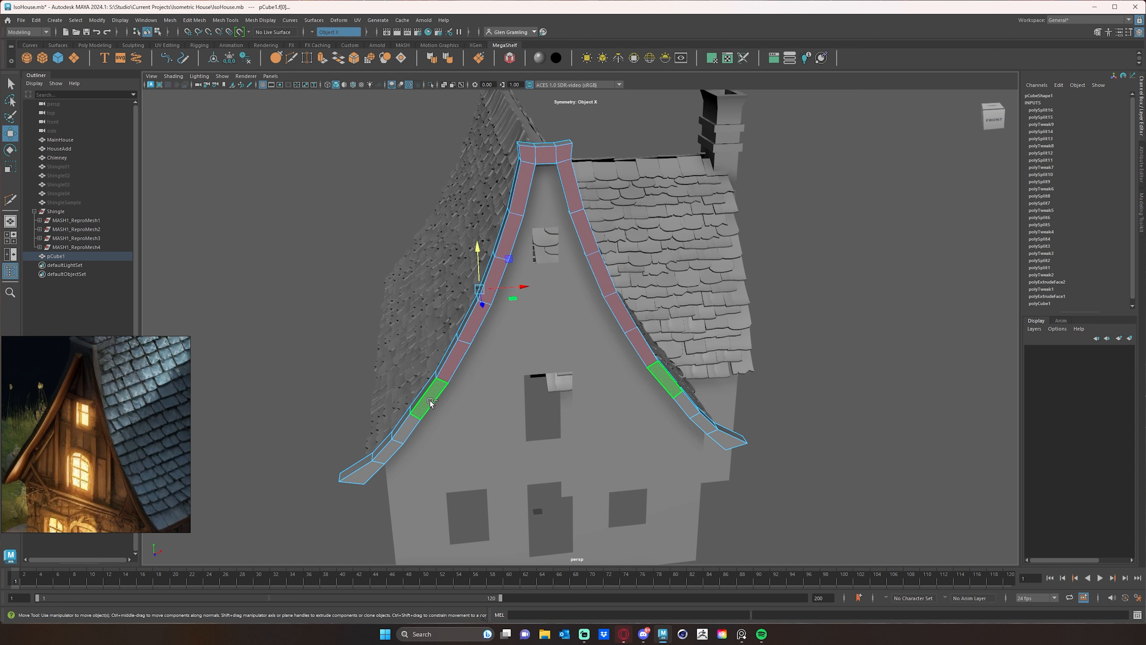
left_click(429, 401, "ctrl+shift")
left_click(391, 450, "ctrl+shift")
left_click(369, 469, "ctrl+shift")
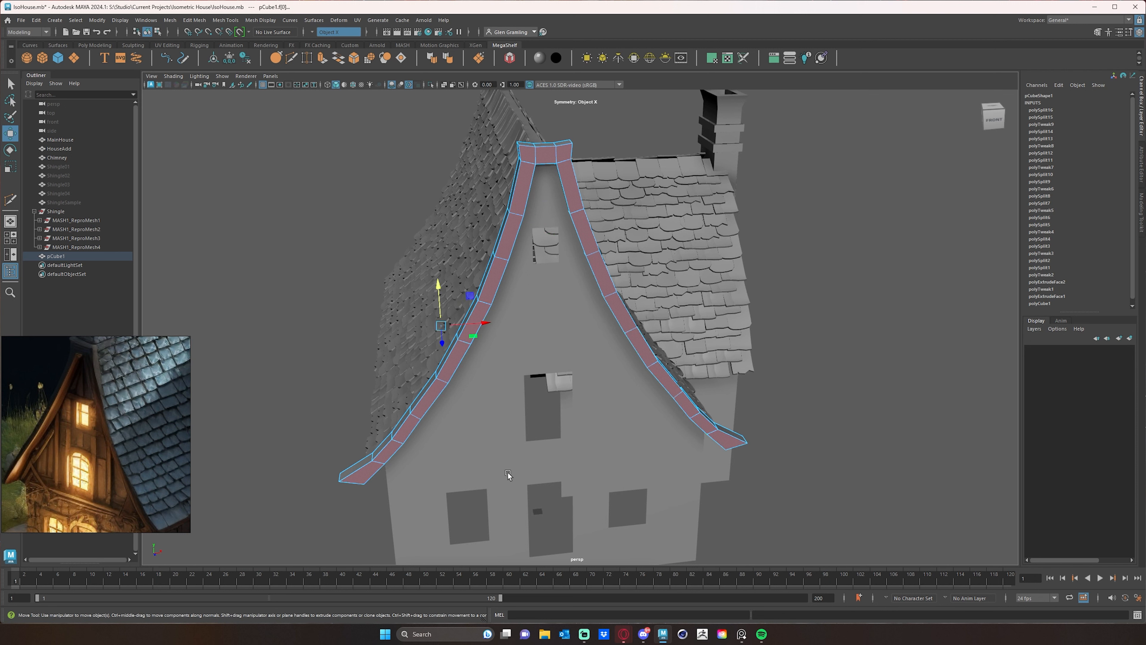
mouse_move(508, 472)
left_mouse_down("alt")
mouse_move(508, 434)
mouse_move(515, 458)
left_mouse_up("alt")
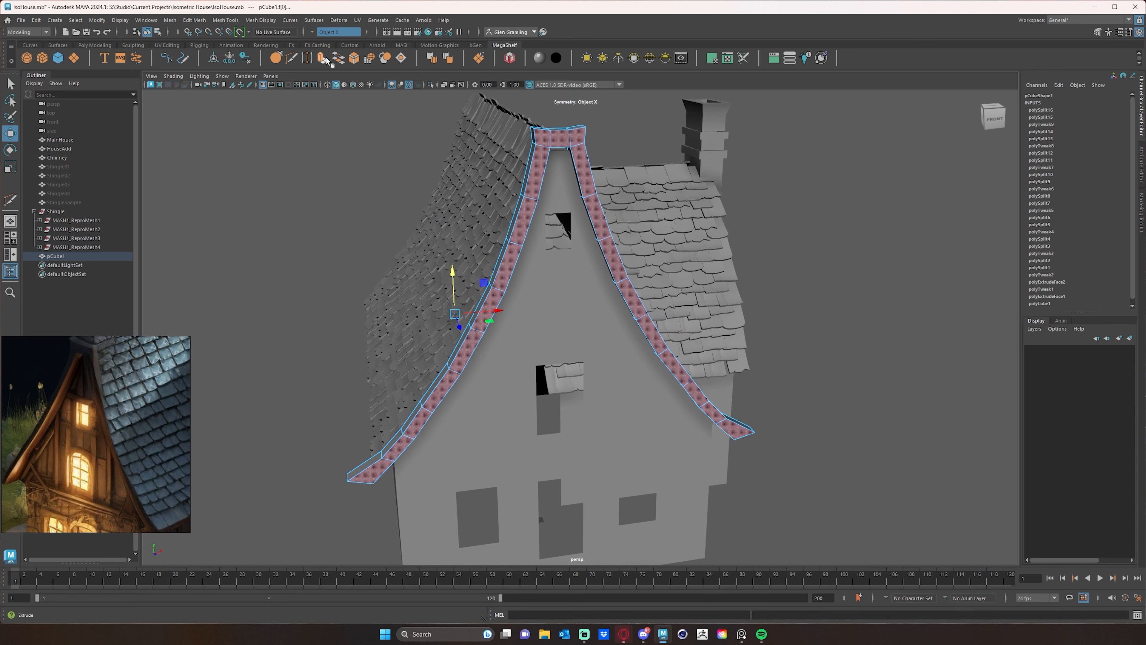
left_click(338, 58)
left_click_drag(596, 249, 598, 257, "alt")
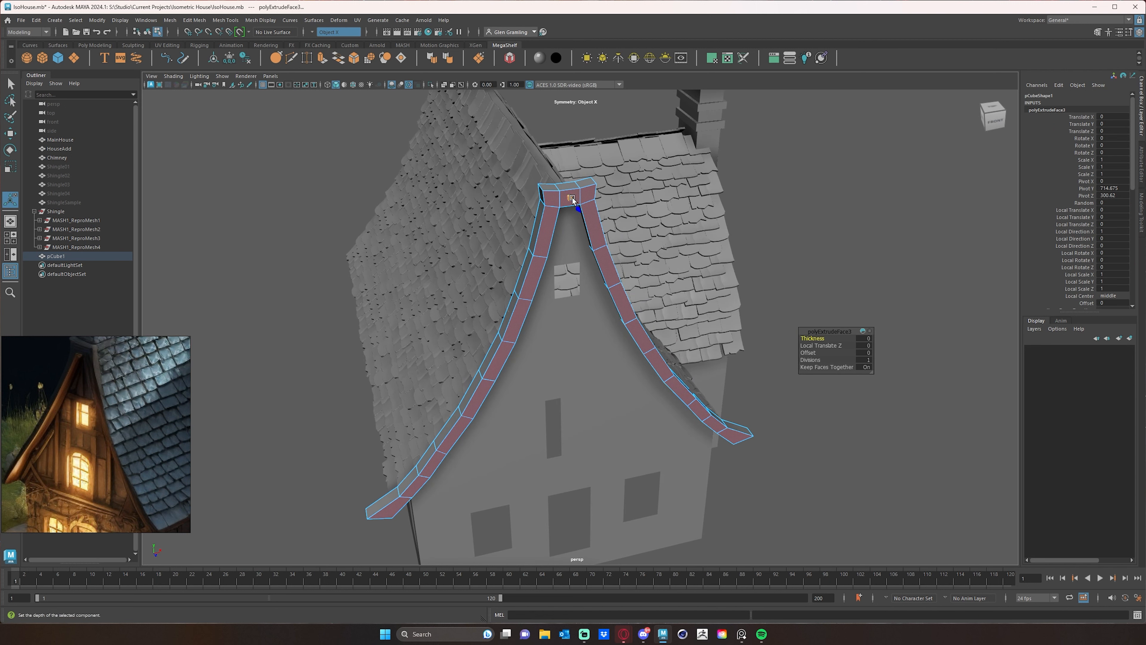
left_click_drag(572, 200, 554, 209)
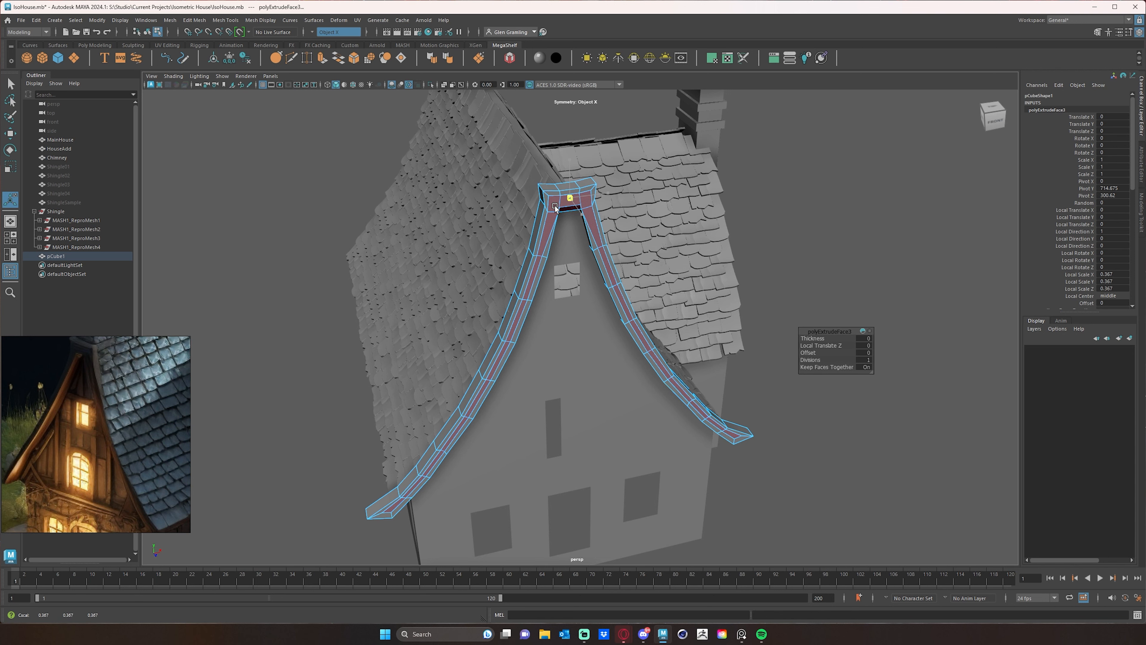
- Raise the lower middle edge of the inset on the ridge block's front face
left_click_drag(688, 231, 681, 227, "alt")
middle_click_drag(596, 204, 610, 264, "alt")
right_click_drag(610, 265, 759, 252, "alt")
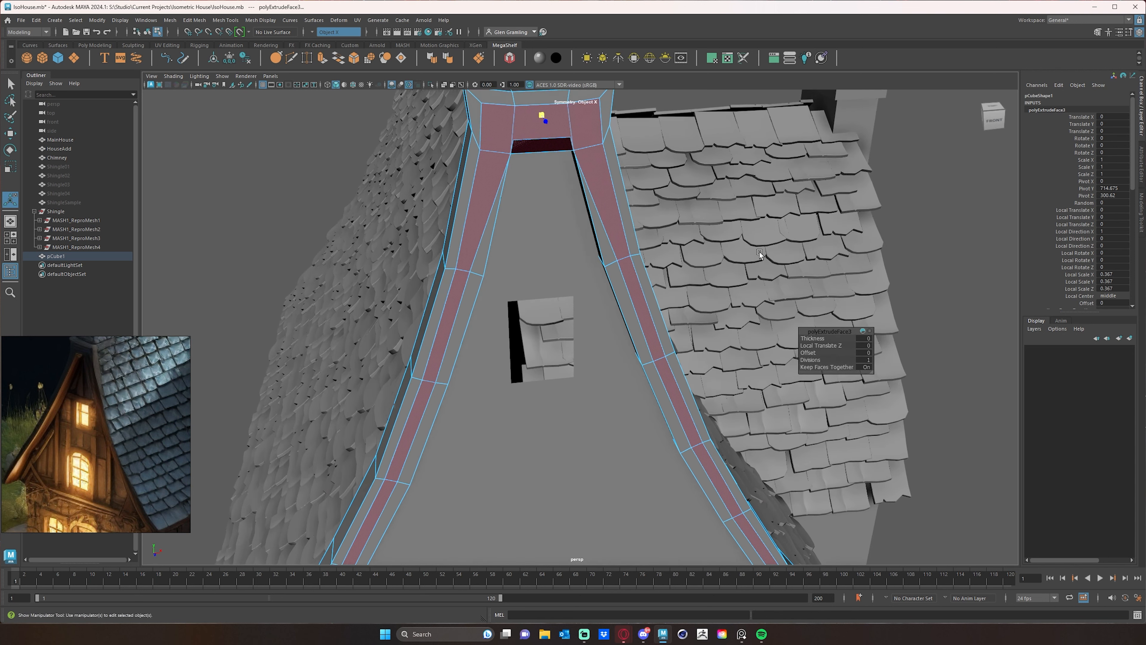
middle_click_drag(651, 166, 662, 242, "alt")
right_click_drag(623, 253, 589, 264)
left_click(593, 282)
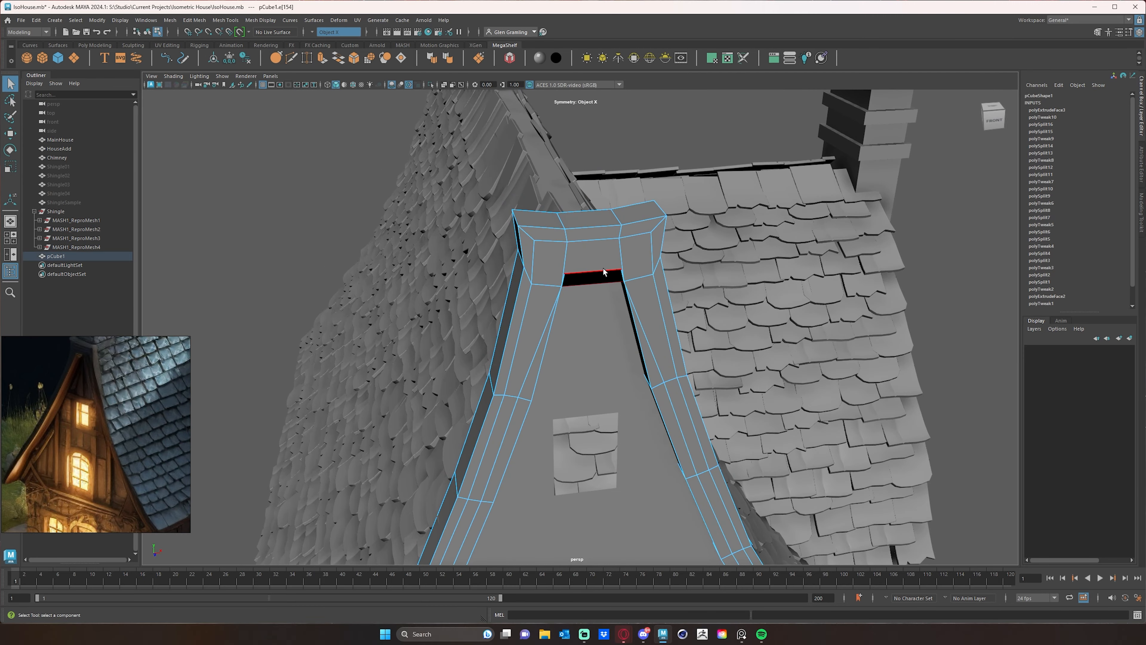
key("w")
left_click_drag(598, 245, 598, 228)
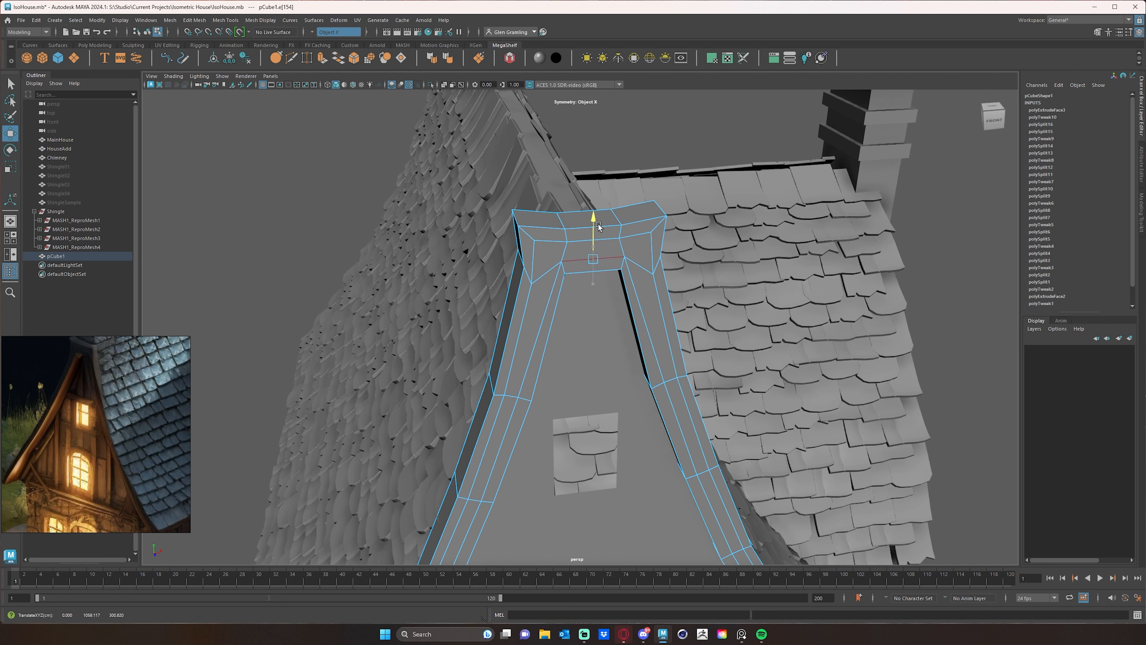
- Move the inset's lower corner vertices on the ridge block up and outward, and adjust its upper corner vertices sideways
right_click_drag(655, 277, 625, 277)
left_click(654, 275)
left_click_drag(653, 261, 652, 250)
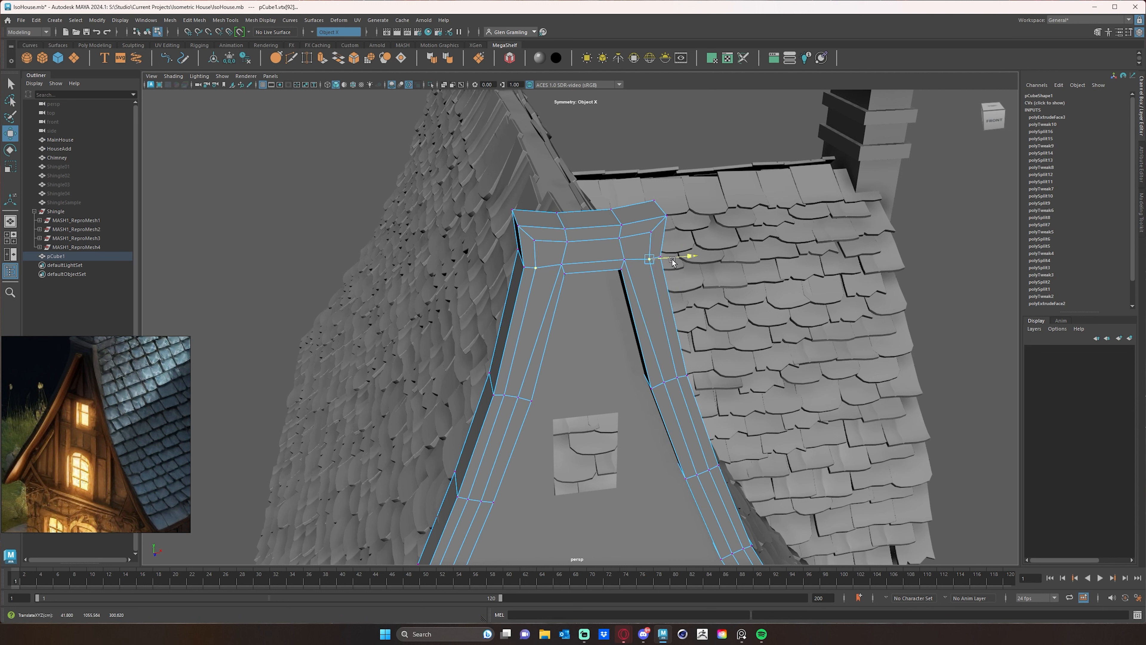
mouse_move(657, 232)
left_mouse_down()
mouse_move(644, 236)
mouse_move(678, 230)
left_mouse_up()
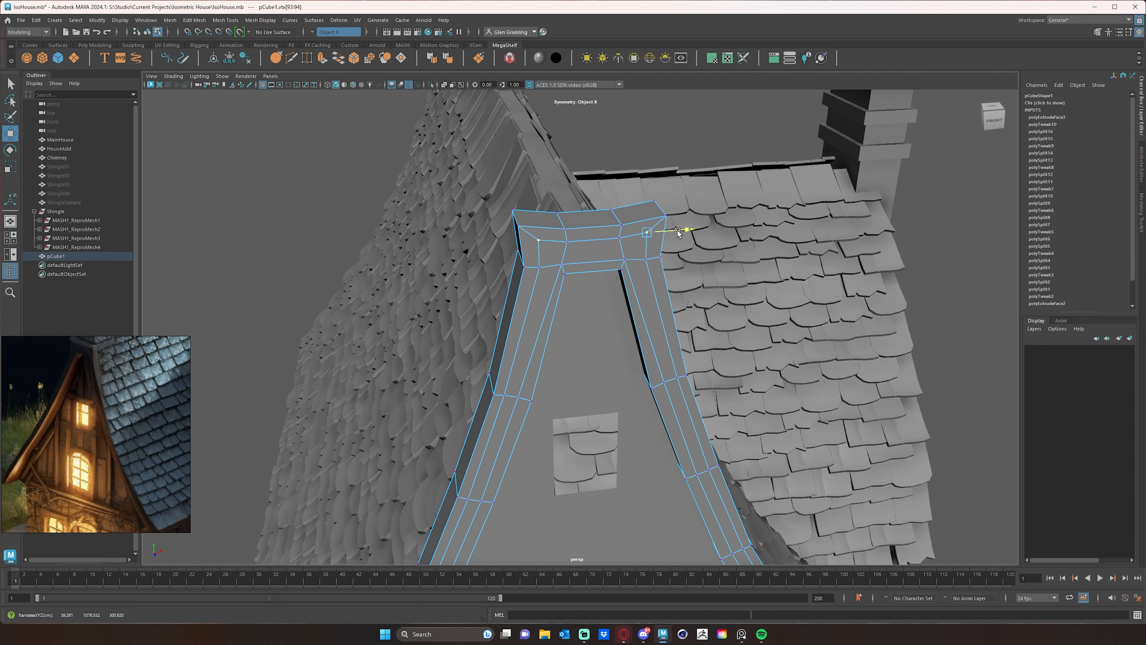
left_click(625, 257)
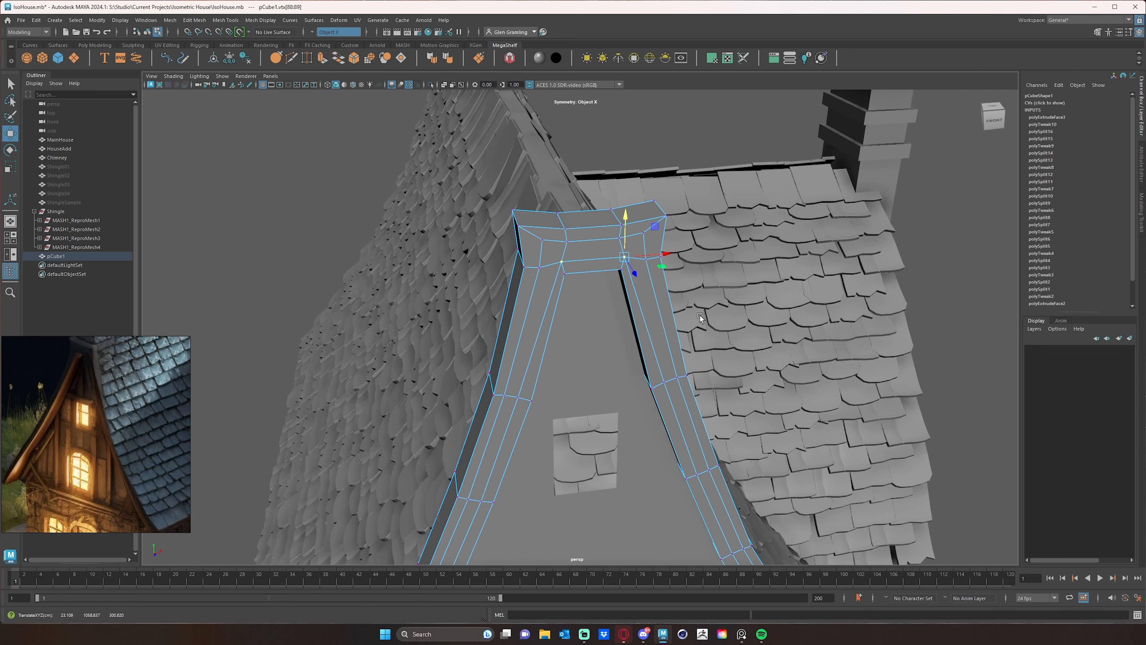
- Extrude the inset front faces back into the beams to form a recessed groove along the bargeboard
left_click_drag(700, 315, 675, 295, "alt")
scroll(673, 293, "down", 5)
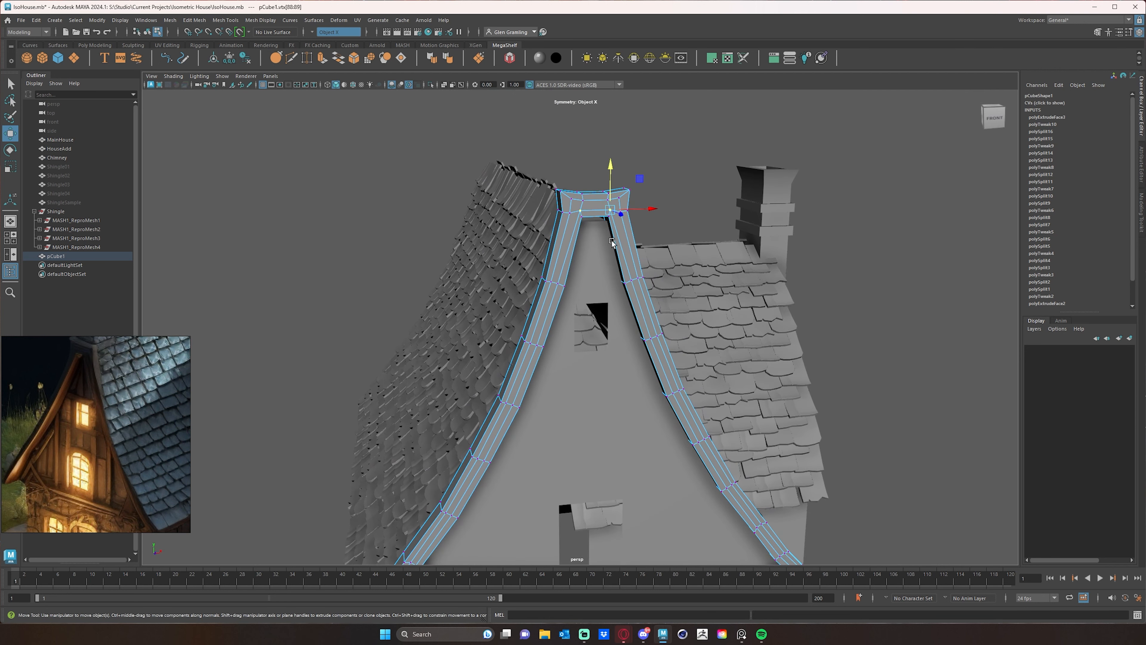
mouse_move(611, 243)
left_mouse_down("alt")
mouse_move(619, 256)
mouse_move(604, 252)
left_mouse_up("alt")
right_click_drag(574, 229, 576, 257)
left_click_drag(619, 311, 763, 317, "alt")
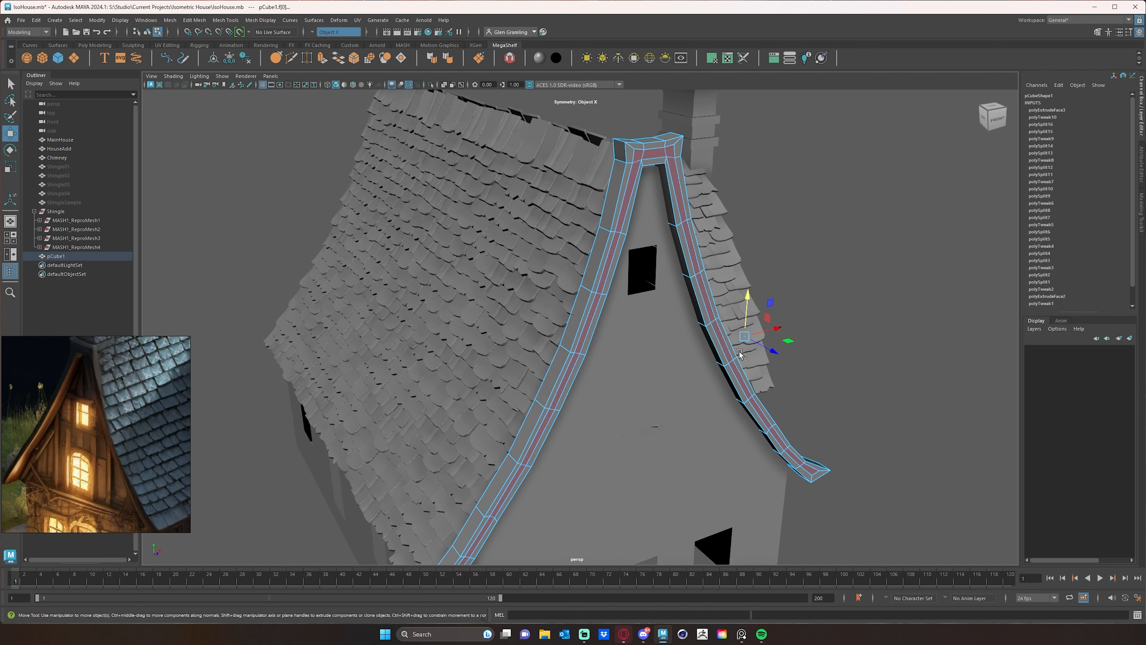
left_click_drag(680, 386, 693, 347, "alt")
left_click_drag(756, 322, 752, 317, "shift")
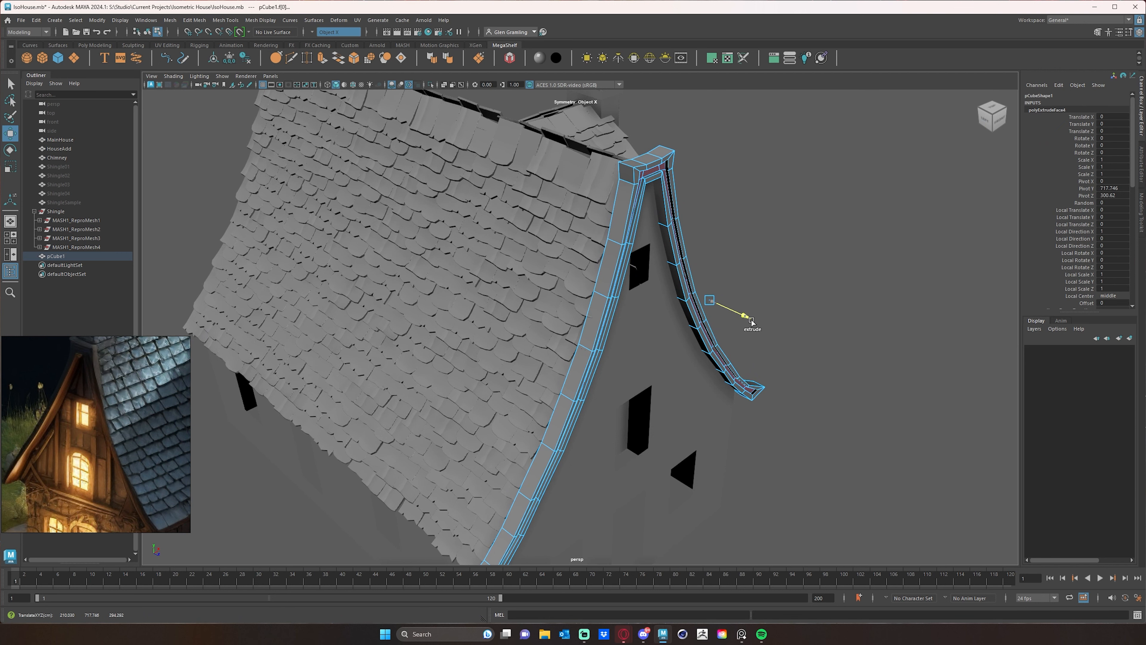
left_click_drag(854, 333, 814, 312, "alt")
left_click(857, 323)
- Examine the recessed groove along both beams from the ridge block to the eave tips and from the side
middle_click_drag(677, 193, 704, 228, "alt")
right_click_drag(704, 228, 695, 265, "alt")
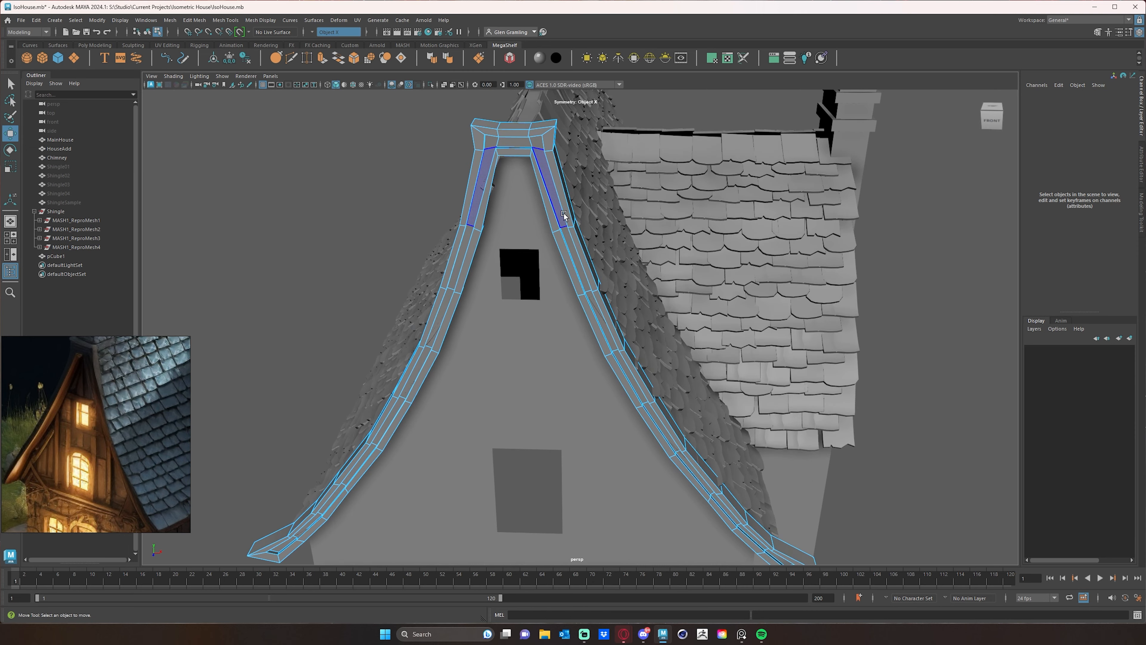
middle_click_drag(564, 214, 661, 143, "alt")
left_click_drag(567, 244, 558, 217, "alt")
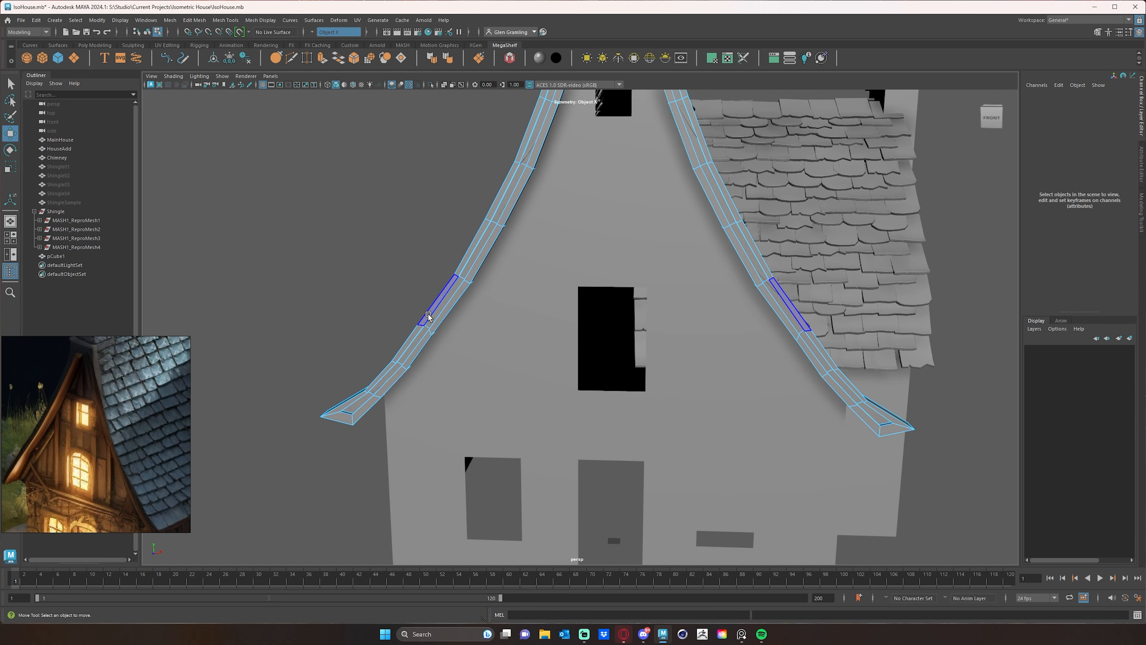
right_click_drag(428, 315, 359, 302)
left_click_drag(392, 304, 524, 330)
left_click_drag(636, 303, 602, 350, "alt")
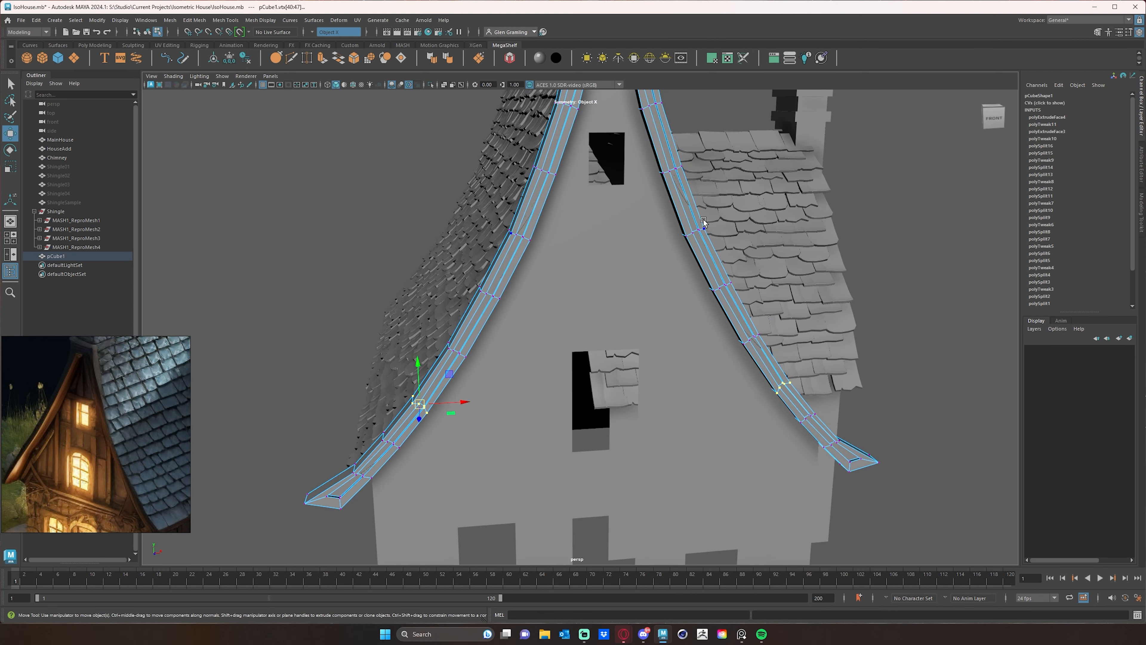
left_click(957, 256)
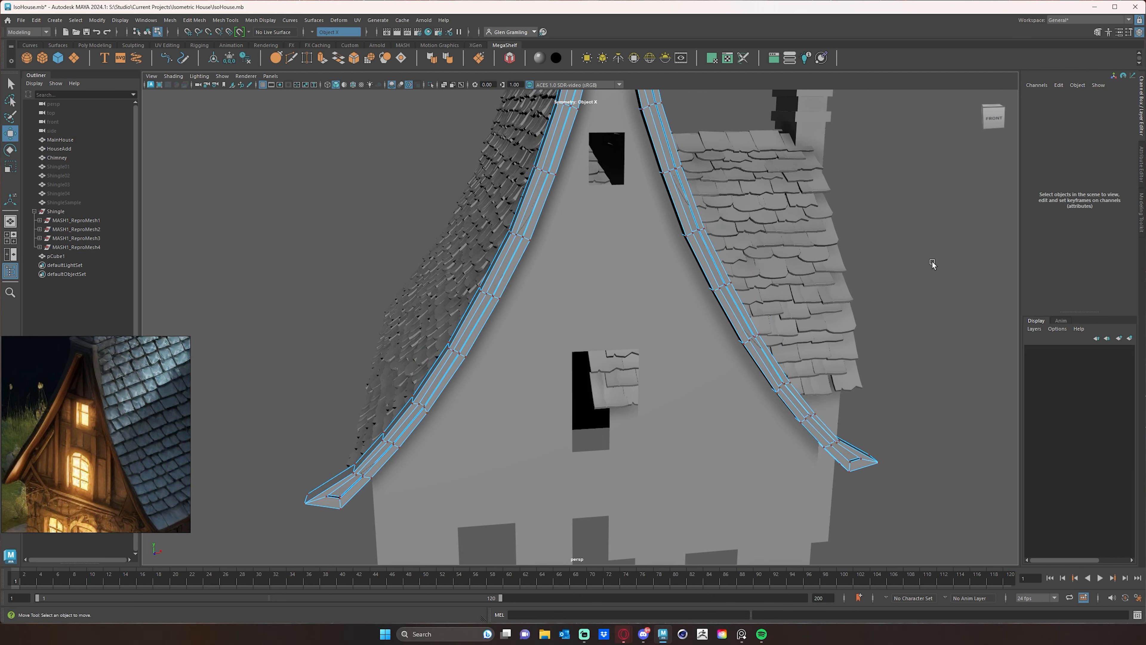
left_click_drag(932, 264, 631, 325, "alt")
right_click_drag(650, 303, 691, 289)
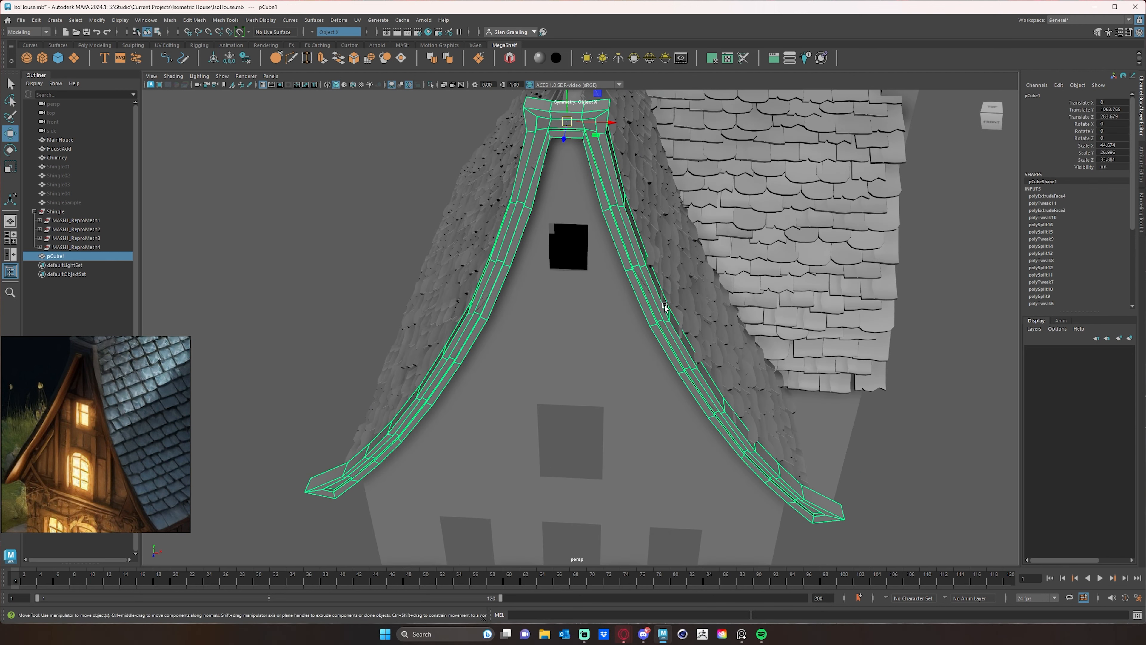
left_click(323, 227)
mouse_move(307, 230)
left_mouse_down("alt")
mouse_move(335, 248)
mouse_move(319, 234)
left_mouse_up("alt")
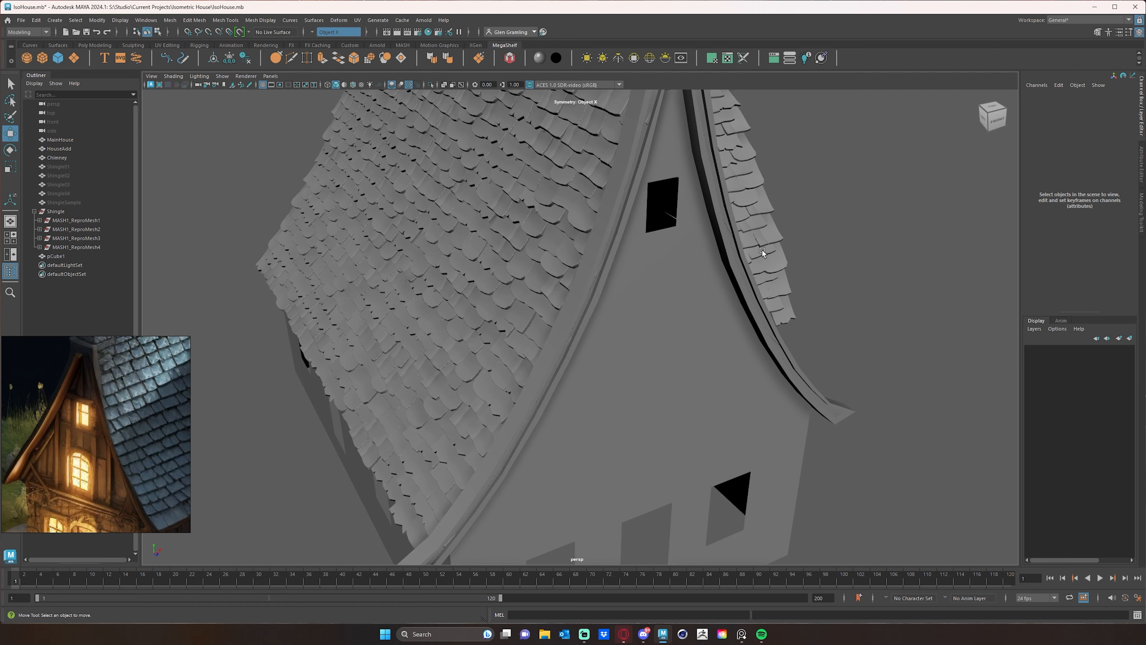
- Select the outer side faces of the ridge block and beams down to the eaves, and extrude them outward to widen the bargeboard
left_click(736, 262)
left_click_drag(675, 290, 664, 255, "alt")
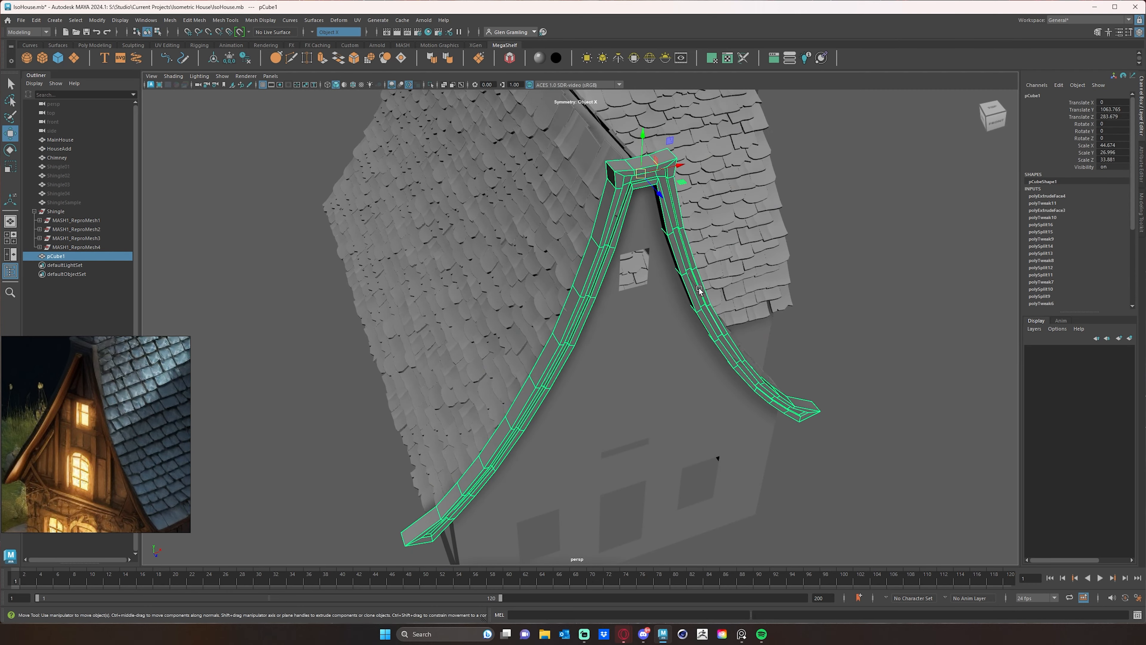
left_click_drag(699, 290, 683, 153, "alt")
right_click_drag(690, 140, 688, 169)
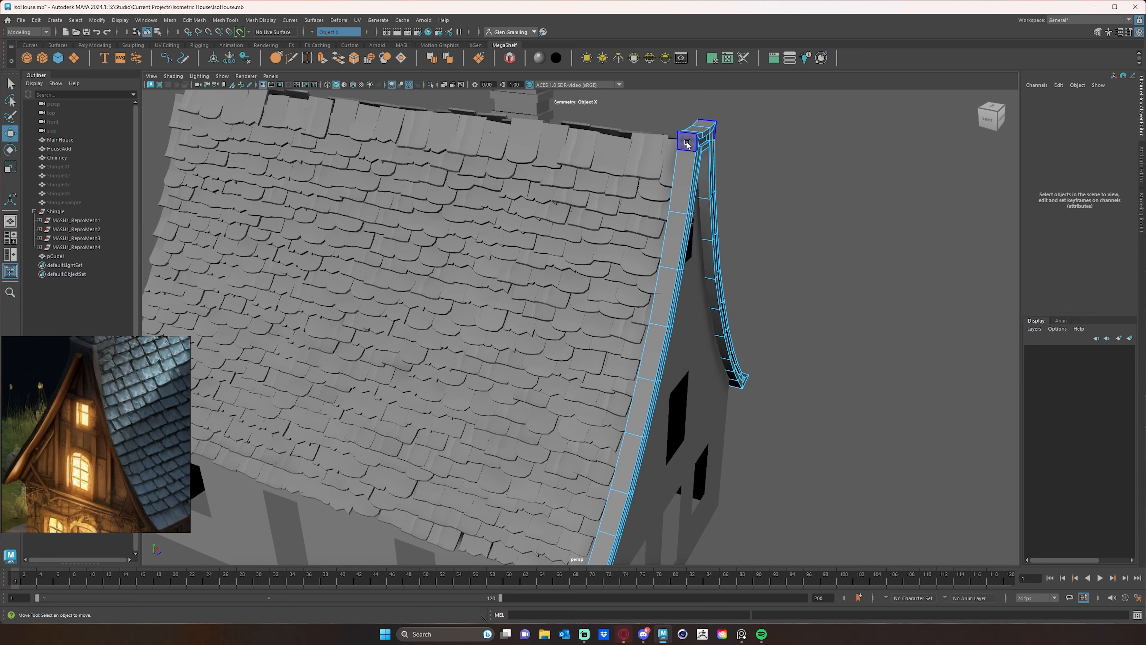
left_click(686, 143)
middle_click_drag(754, 372, 805, 189, "alt")
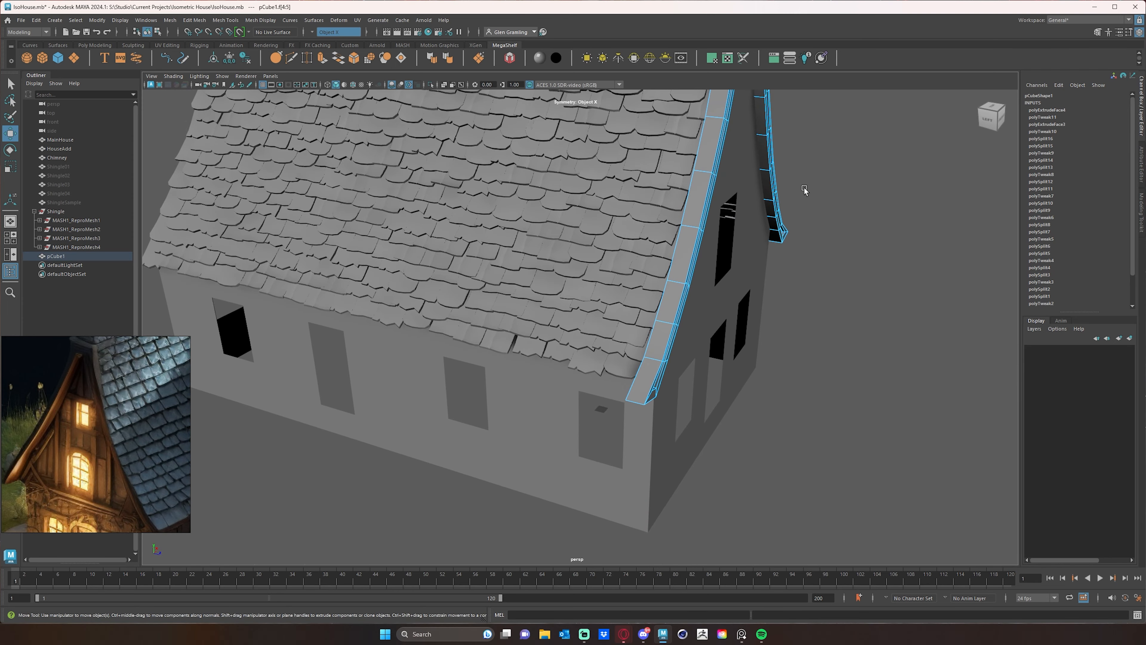
double_click(649, 384, "shift")
left_click_drag(700, 372, 686, 113, "alt")
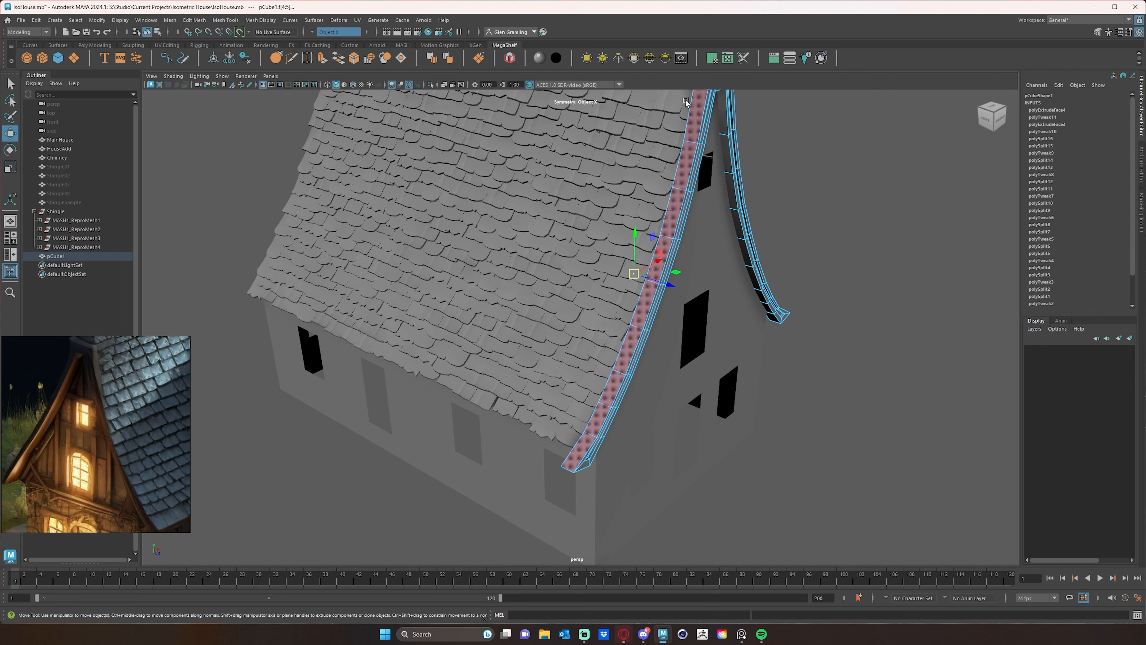
left_click_drag(572, 533, 460, 524, "alt")
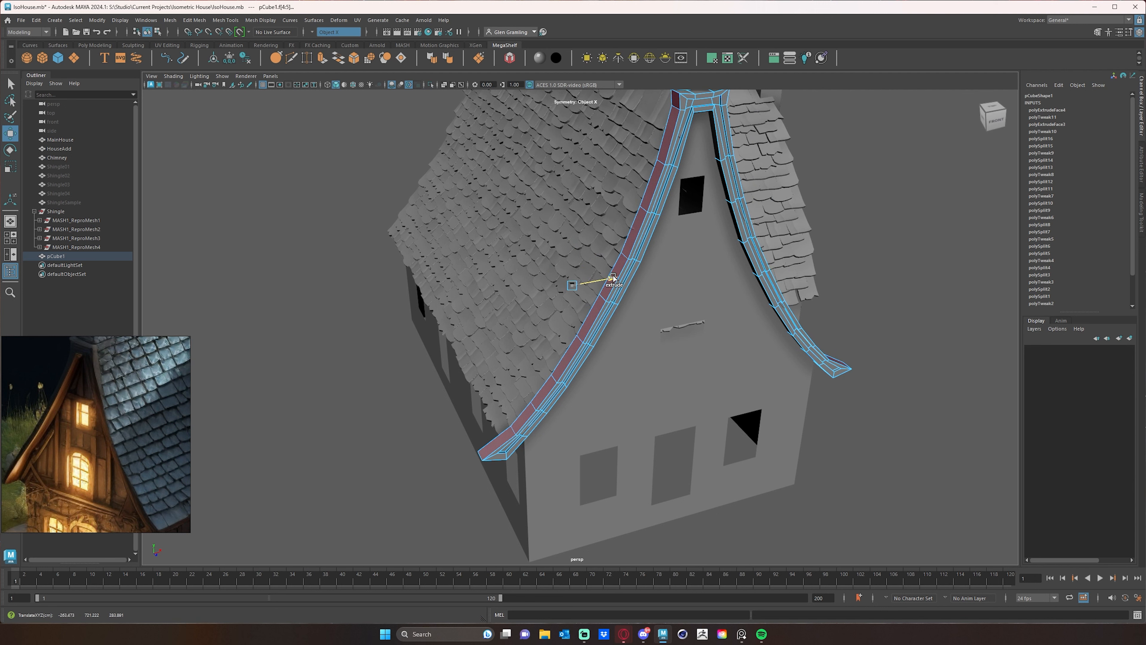
left_click_drag(614, 275, 645, 266, "shift")
right_click_drag(685, 149, 735, 129)
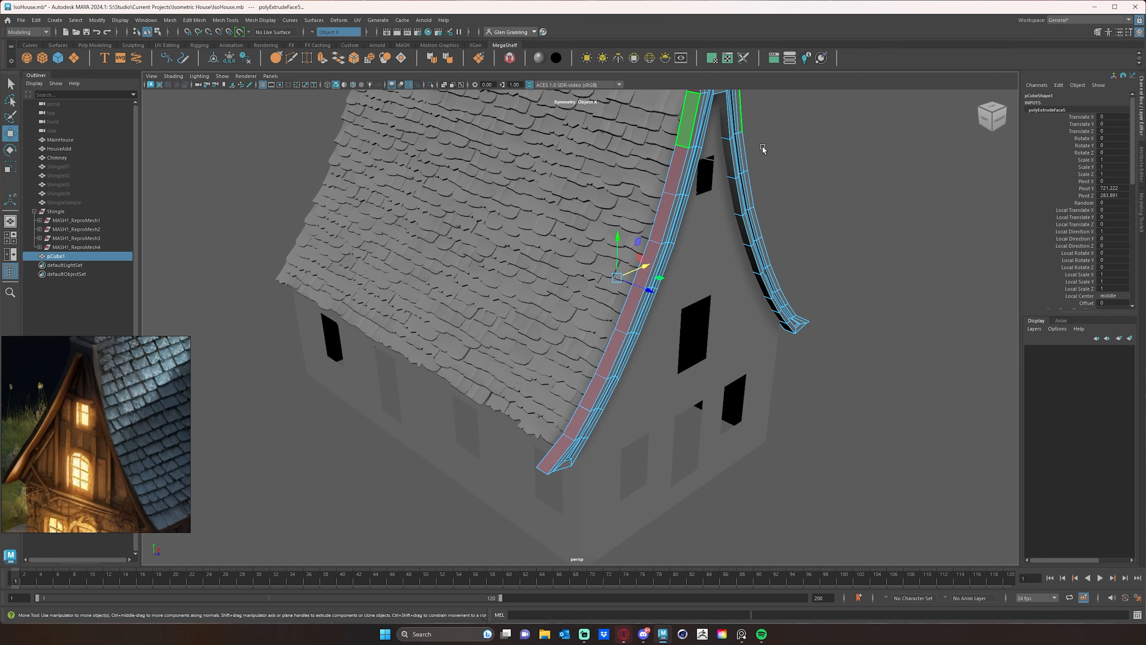
- Scale the whole beam object deeper along Z to about 44.35
left_click(780, 195)
left_click_drag(780, 194, 803, 207, "alt")
left_click(687, 173)
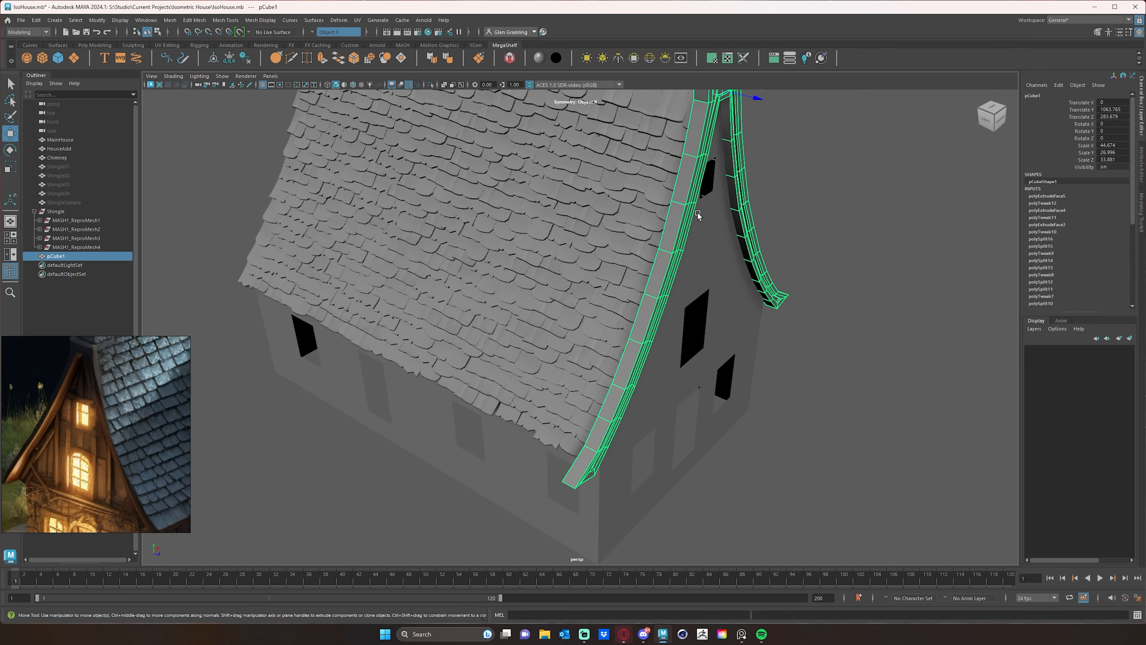
key("r")
middle_click_drag(795, 167, 782, 212, "alt")
left_click_drag(739, 150, 745, 149)
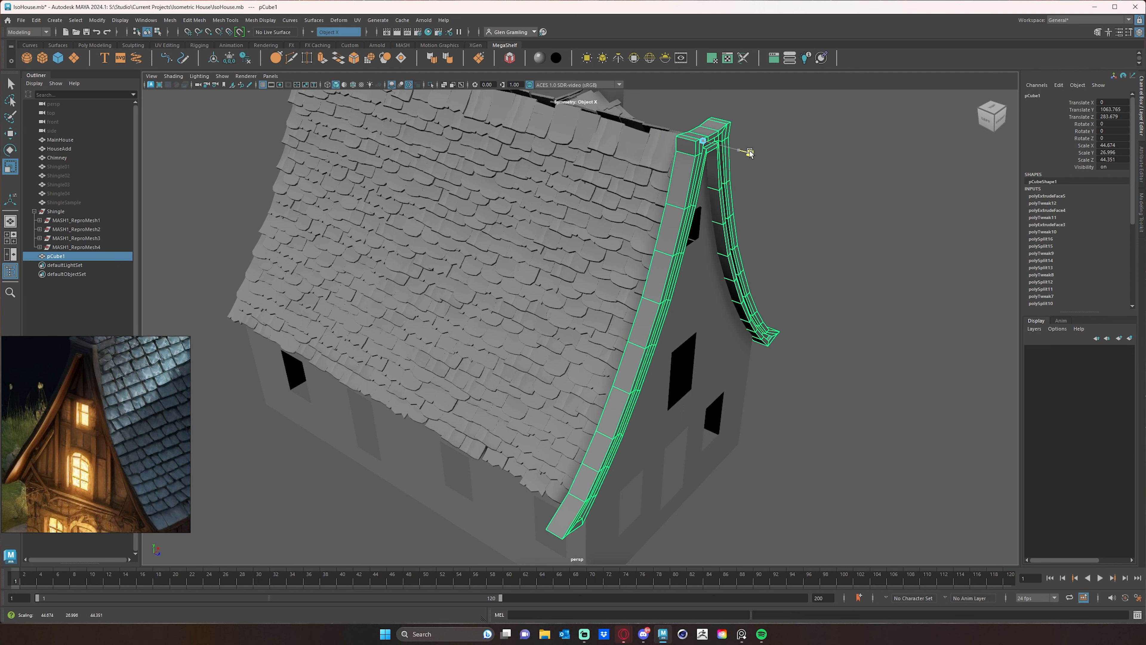
left_click(914, 243)
- Select the outer top faces and both end faces of the ridge block, and extrude them outward about 10.65
left_click_drag(914, 243, 622, 226, "alt")
right_click_drag(614, 282, 612, 294)
left_click(620, 292)
left_click_drag(718, 262, 717, 260, "alt")
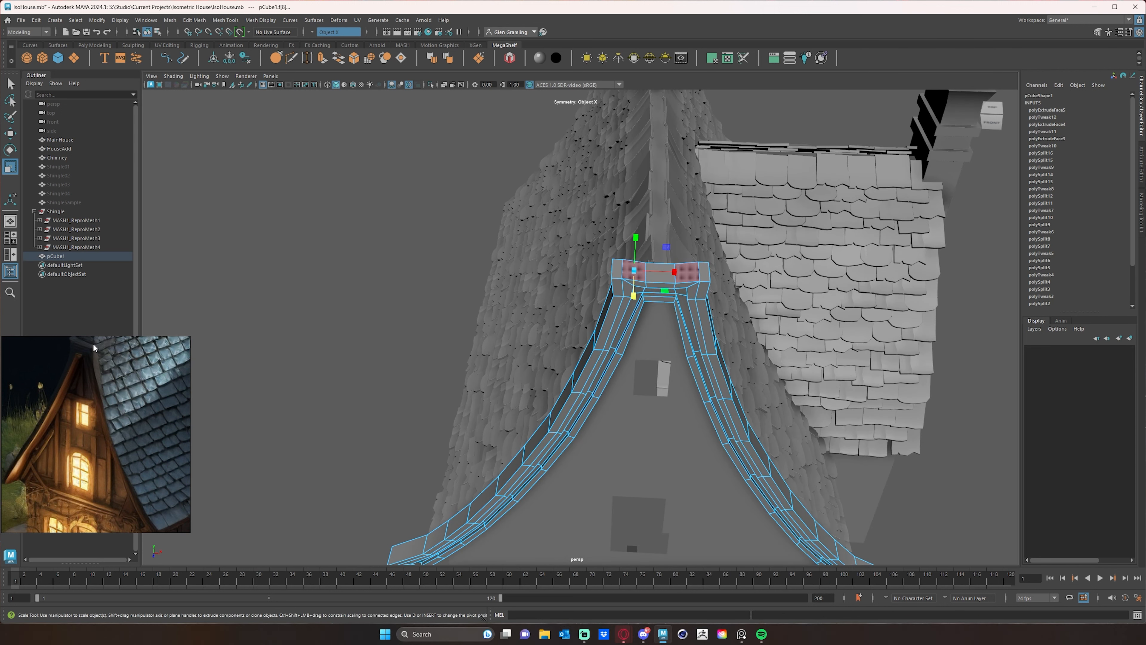
left_click_drag(370, 307, 422, 289, "alt")
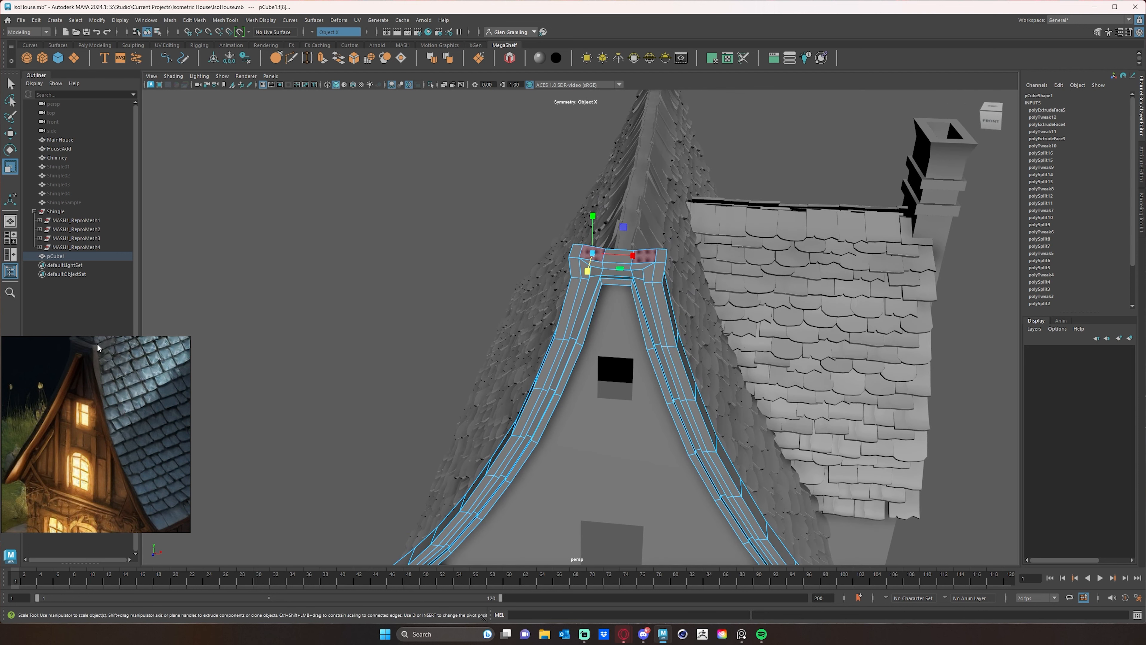
right_click_drag(512, 291, 640, 192, "alt")
middle_click_drag(655, 183, 674, 246, "alt")
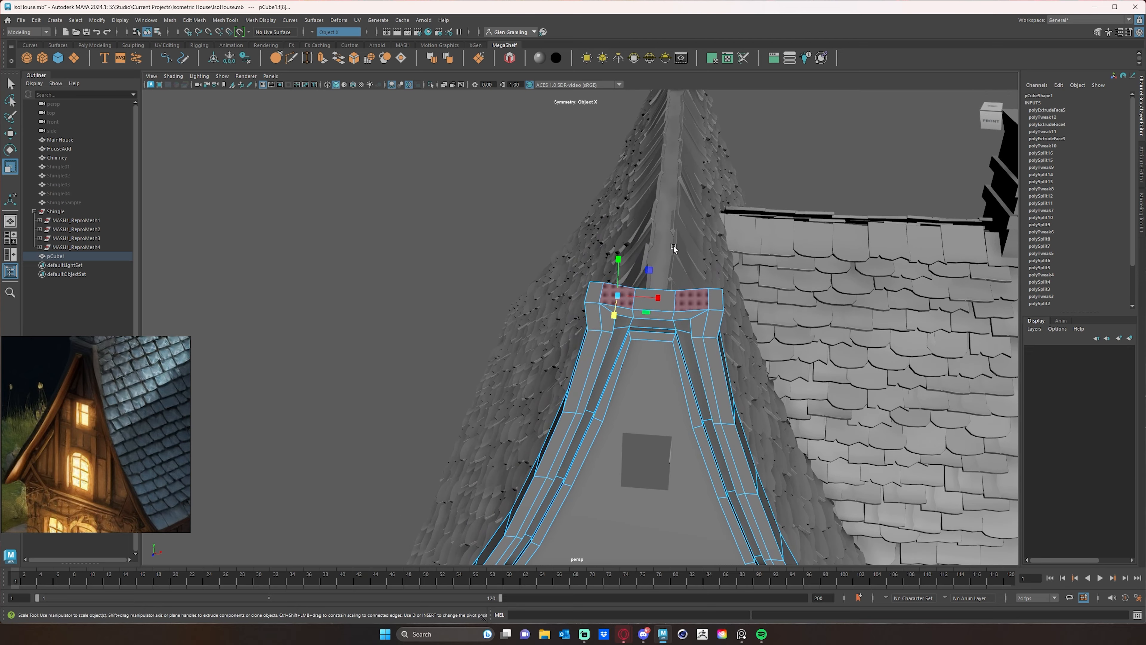
right_click_drag(674, 245, 654, 282, "alt")
mouse_move(609, 279)
left_mouse_down("alt")
mouse_move(629, 271)
mouse_move(619, 268)
left_mouse_up("alt")
middle_click_drag(764, 229, 719, 253, "alt")
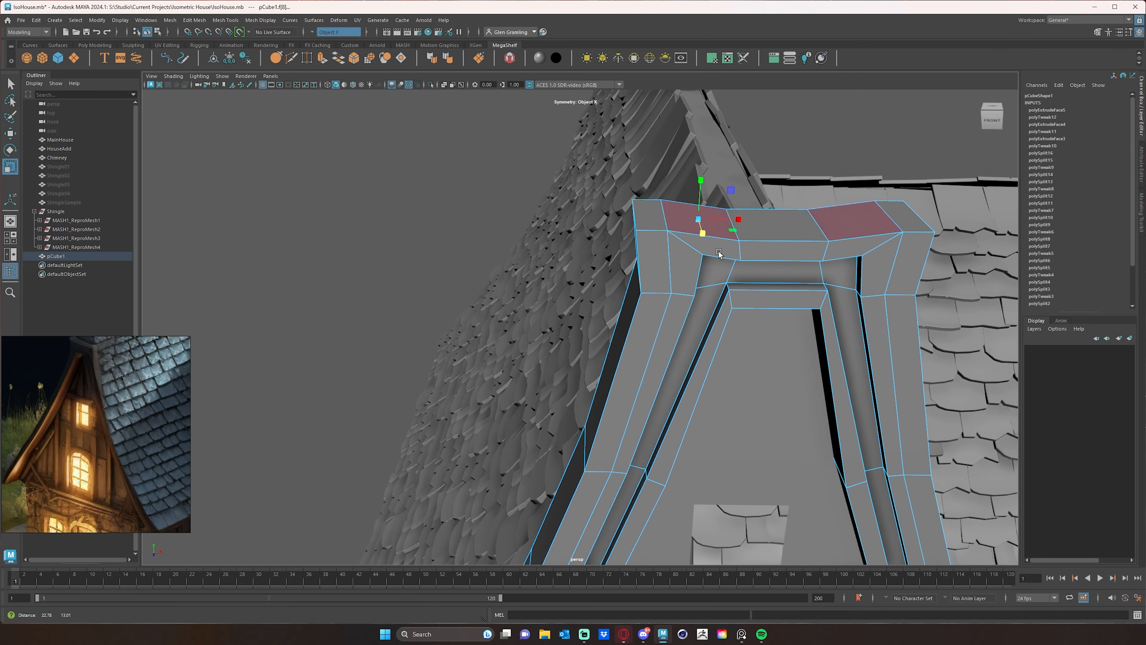
left_click(654, 220, "shift")
left_click_drag(624, 237, 647, 246, "alt")
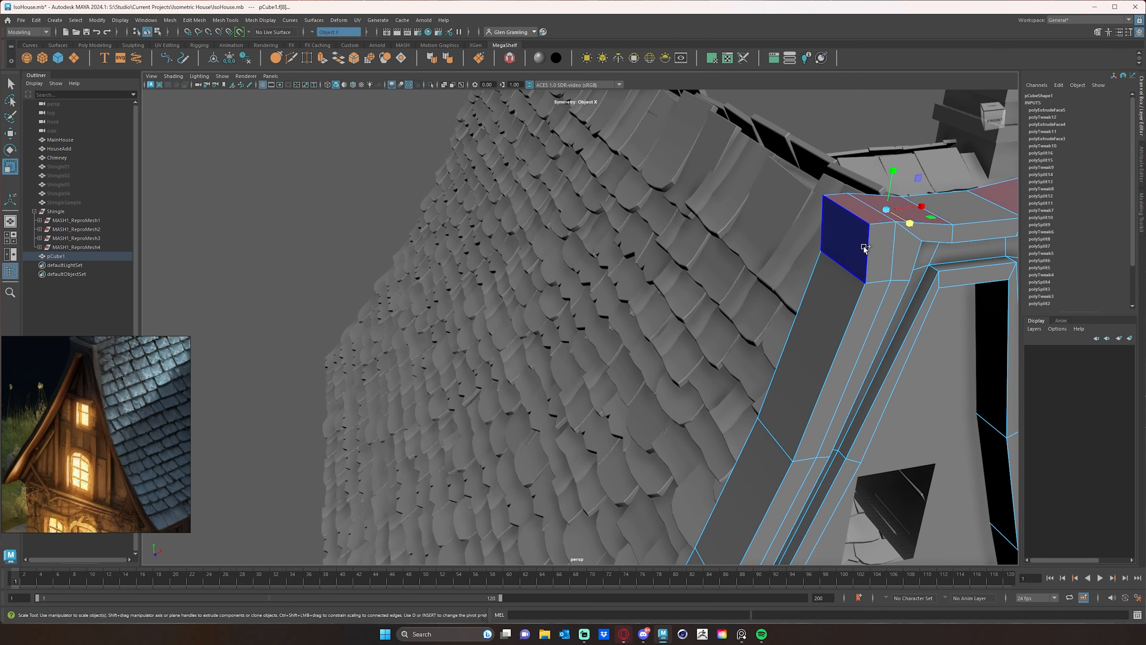
left_click(864, 251, "shift")
middle_click_drag(865, 250, 753, 261, "alt")
right_click_drag(787, 260, 677, 226, "alt")
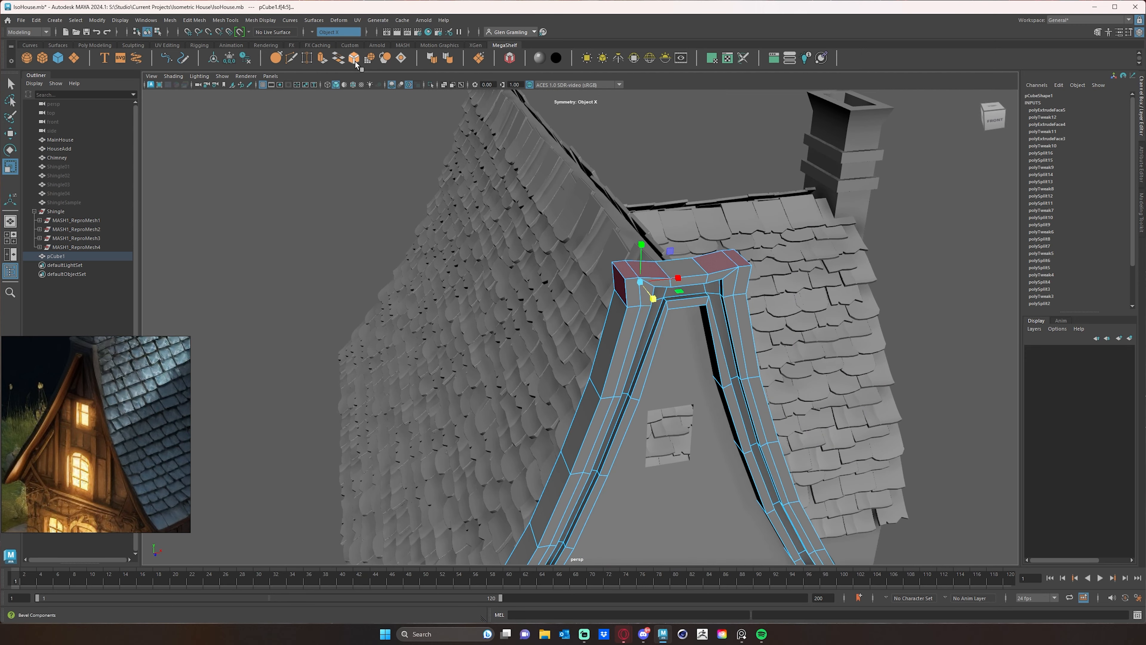
left_click(321, 59)
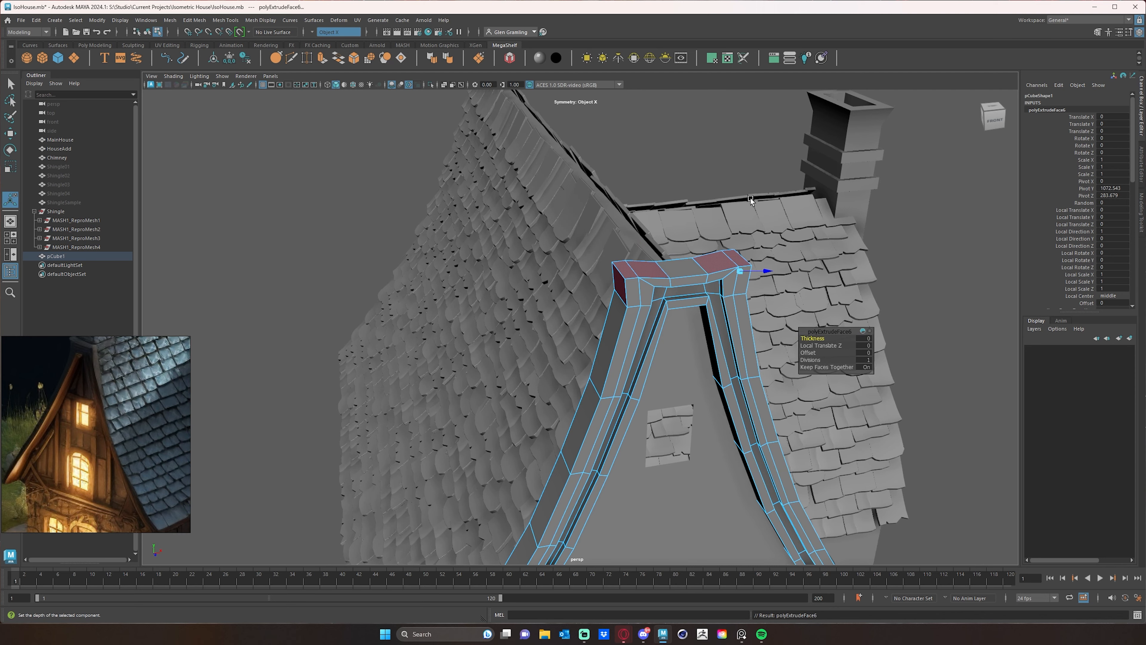
left_click_drag(750, 198, 627, 269, "alt")
- In the front view, reshape the ridge block's ends by raising the lower outer corners and peak vertices and sloping the inner corners towards the centre
key("space")
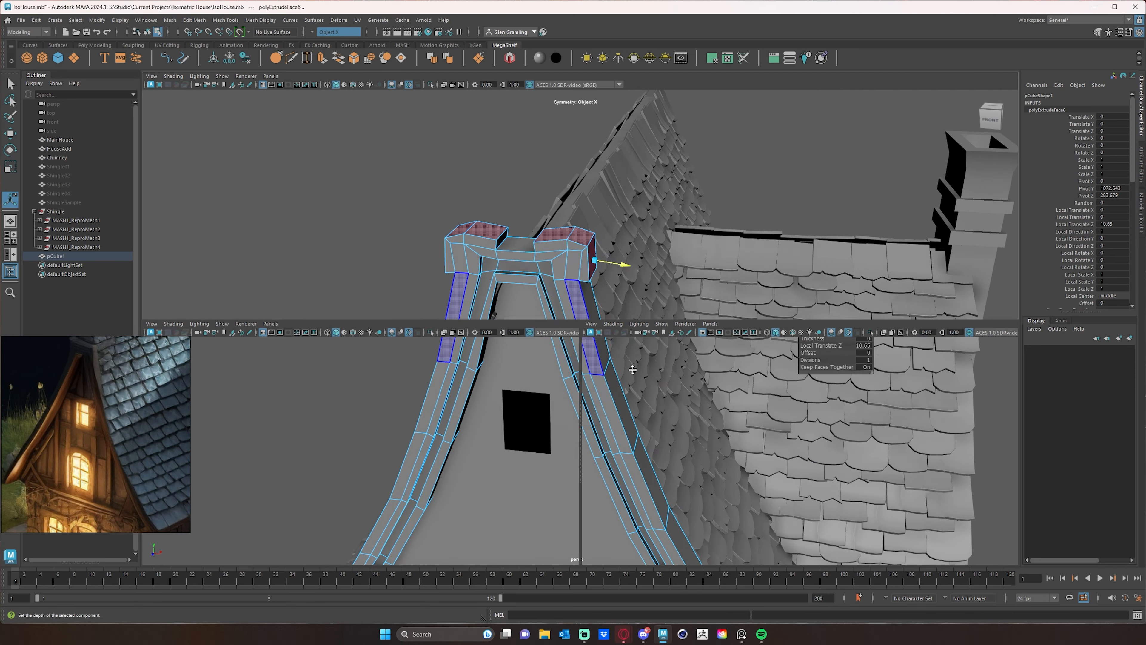
key("space")
scroll(564, 271, "up", 4)
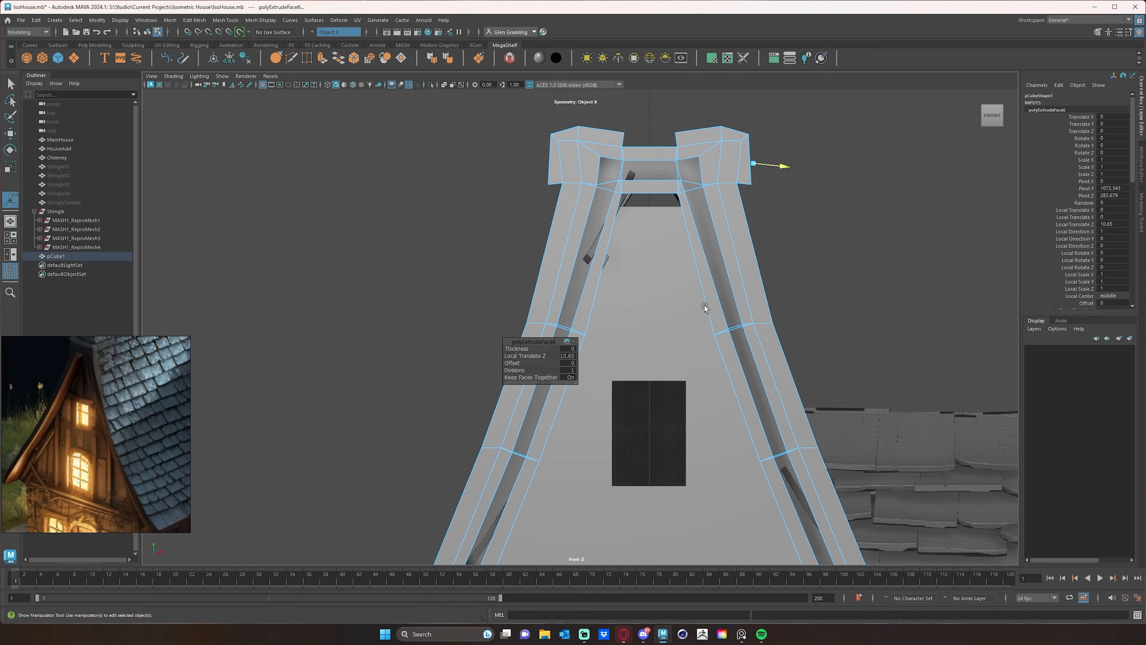
scroll(541, 312, "down", 2)
scroll(542, 312, "up", 1)
right_click_drag(555, 287, 510, 268)
key("w")
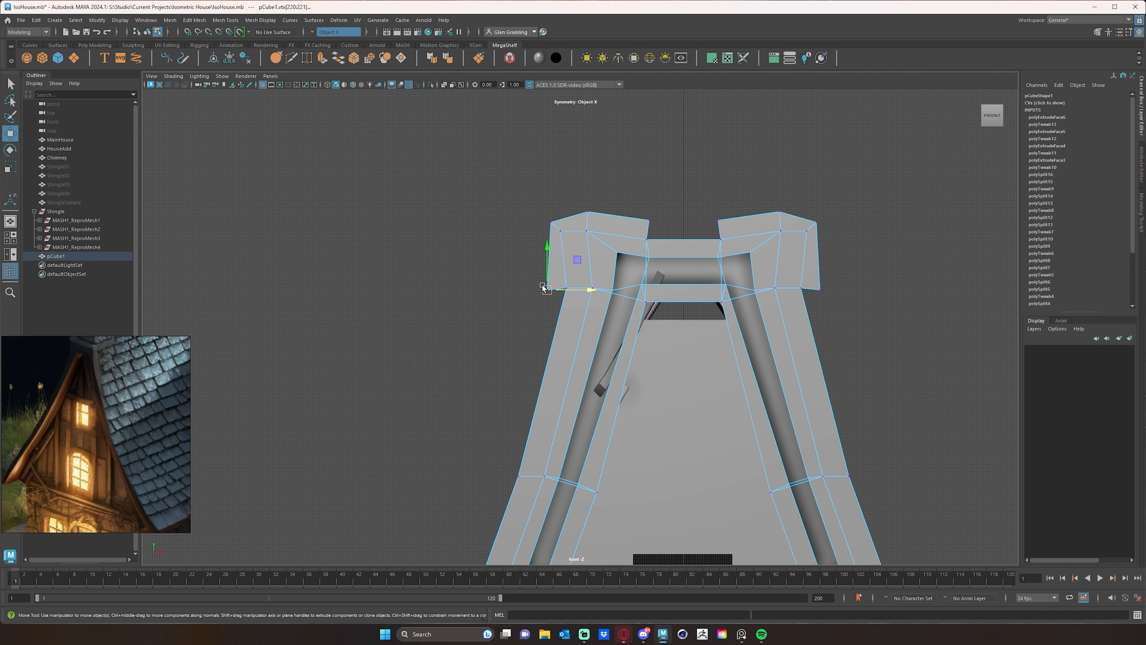
left_click_drag(545, 285, 543, 280)
mouse_move(551, 204)
left_mouse_down()
mouse_move(540, 233)
mouse_move(564, 208)
mouse_move(557, 226)
mouse_move(546, 218)
left_mouse_up()
left_click_drag(609, 185, 568, 221)
left_click_drag(585, 213, 579, 206)
left_click_drag(665, 205, 609, 219)
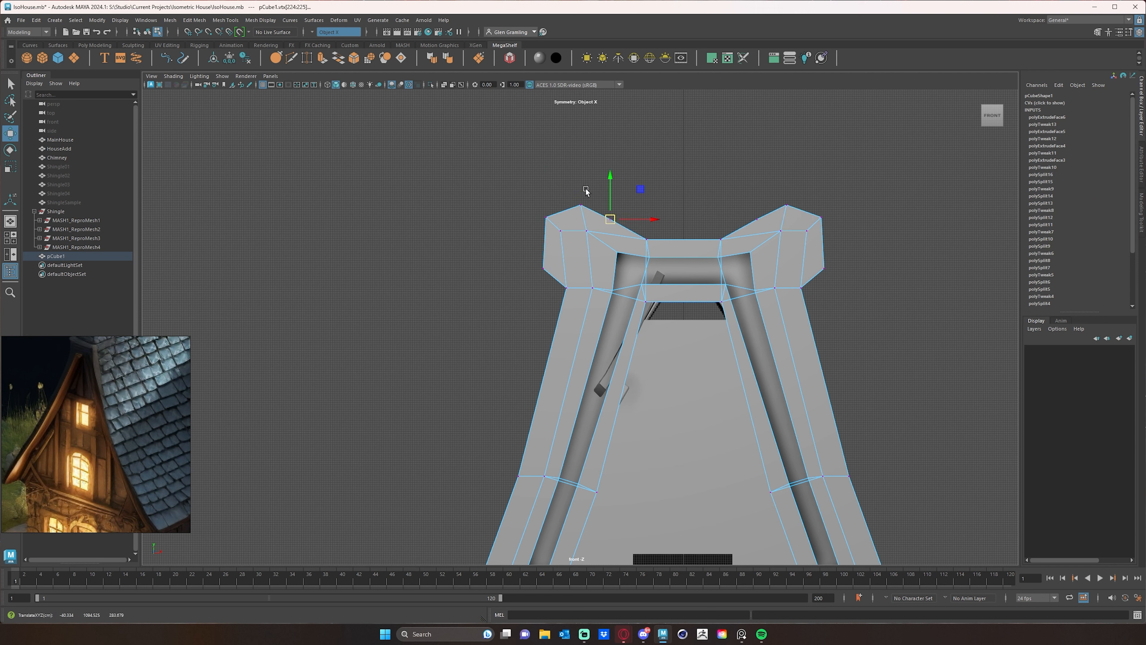
- Refine the peak, outer and inner vertices of the ridge block's ends into rounded, outward-flaring horns
left_click(580, 206)
left_click_drag(524, 204, 545, 219)
left_click(579, 206)
left_click(546, 216)
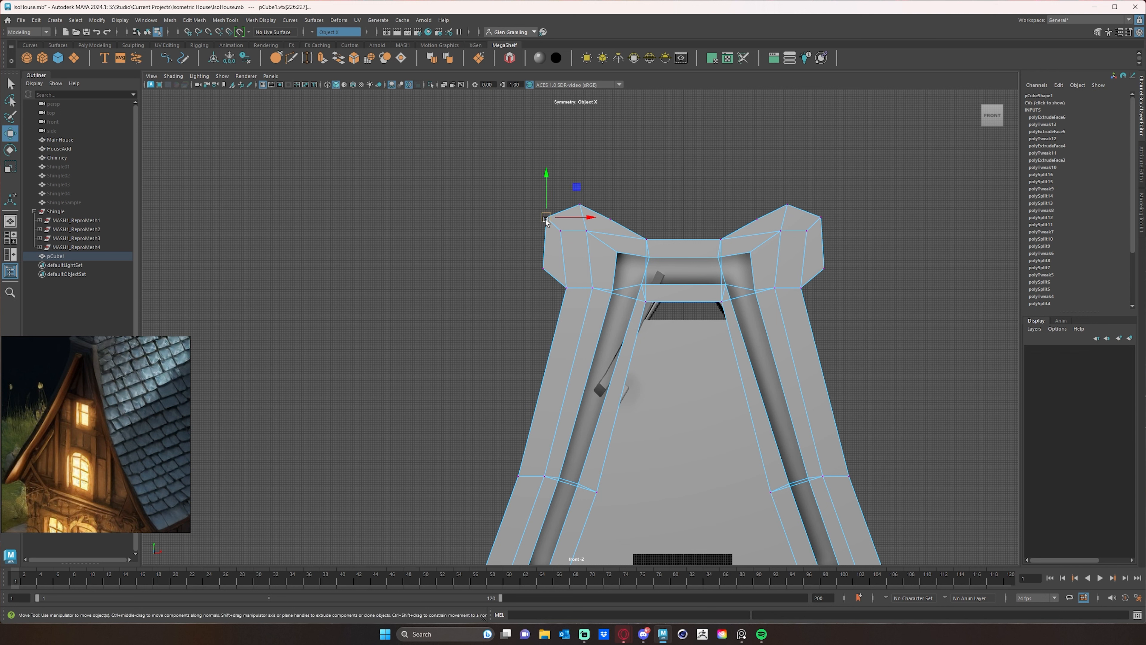
mouse_move(567, 225)
left_mouse_down()
mouse_move(548, 244)
mouse_move(573, 237)
left_mouse_up()
left_click_drag(518, 261, 611, 218)
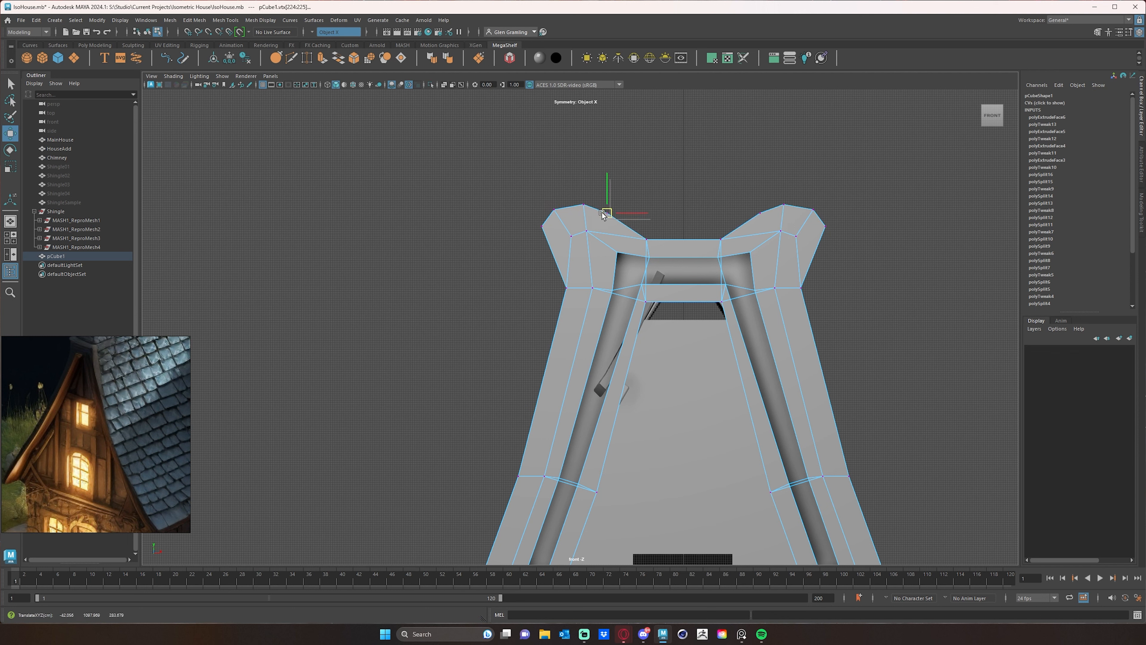
left_click(838, 274)
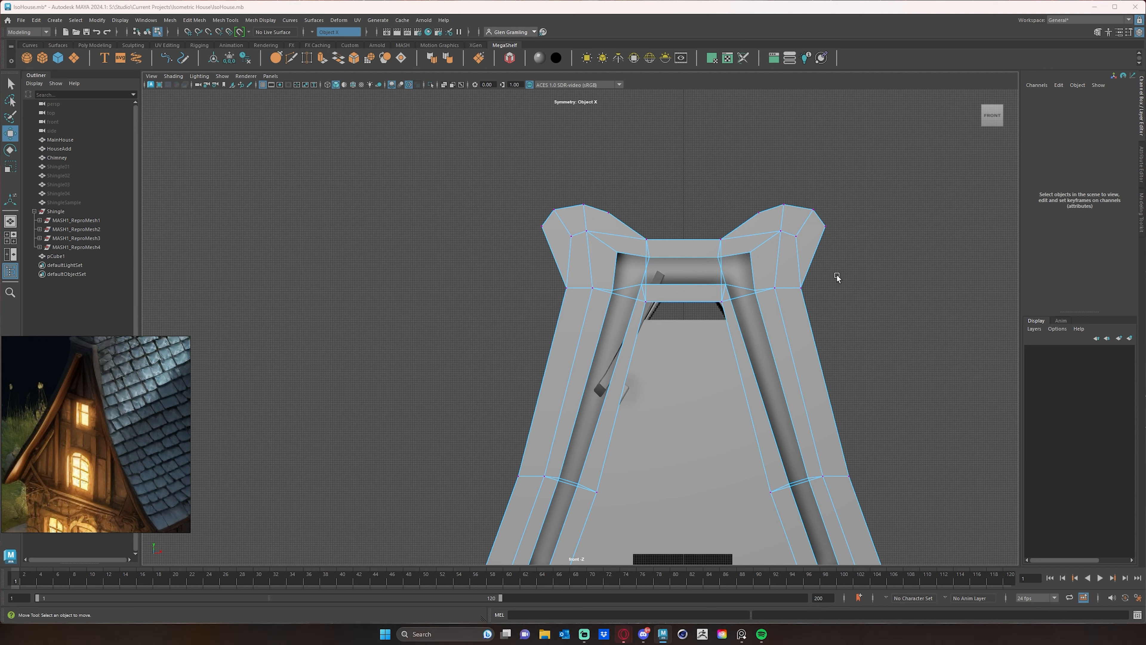
- Return to the perspective view in object mode and examine the flared ridge ornament against the whole front gable
key("space")
key("space")
left_click_drag(763, 234, 727, 232, "alt")
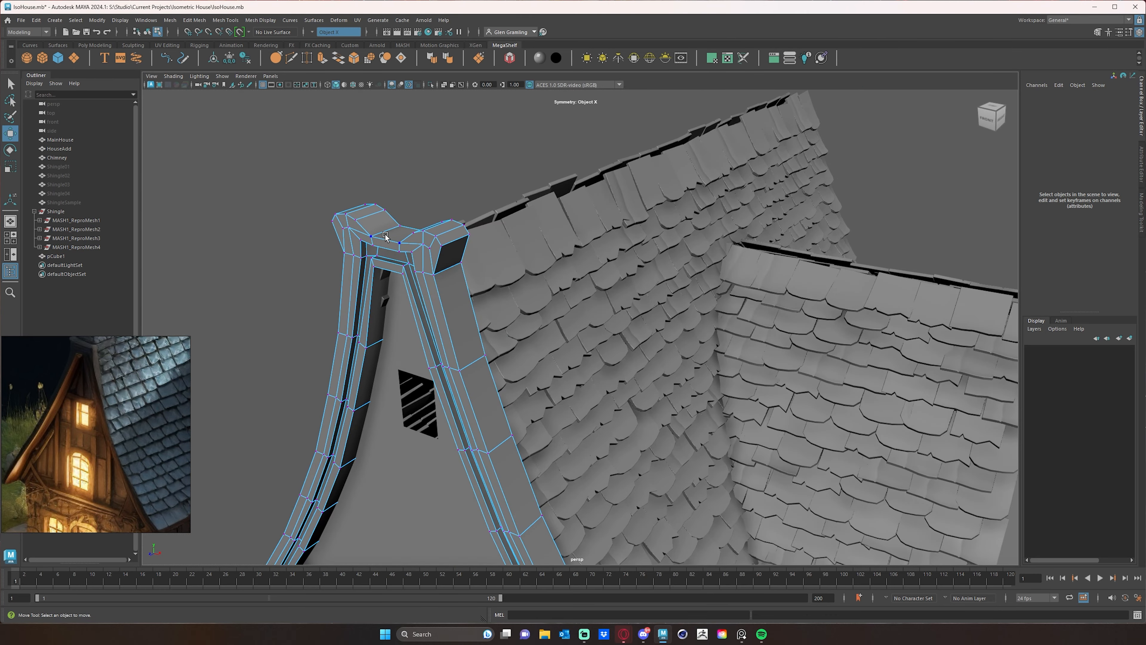
right_click_drag(386, 237, 446, 207)
left_click(468, 170)
mouse_move(431, 158)
left_mouse_down("alt")
mouse_move(463, 176)
mouse_move(417, 169)
left_mouse_up("alt")
middle_click_drag(477, 313, 619, 99, "alt")
right_click_drag(623, 216, 488, 253, "alt")
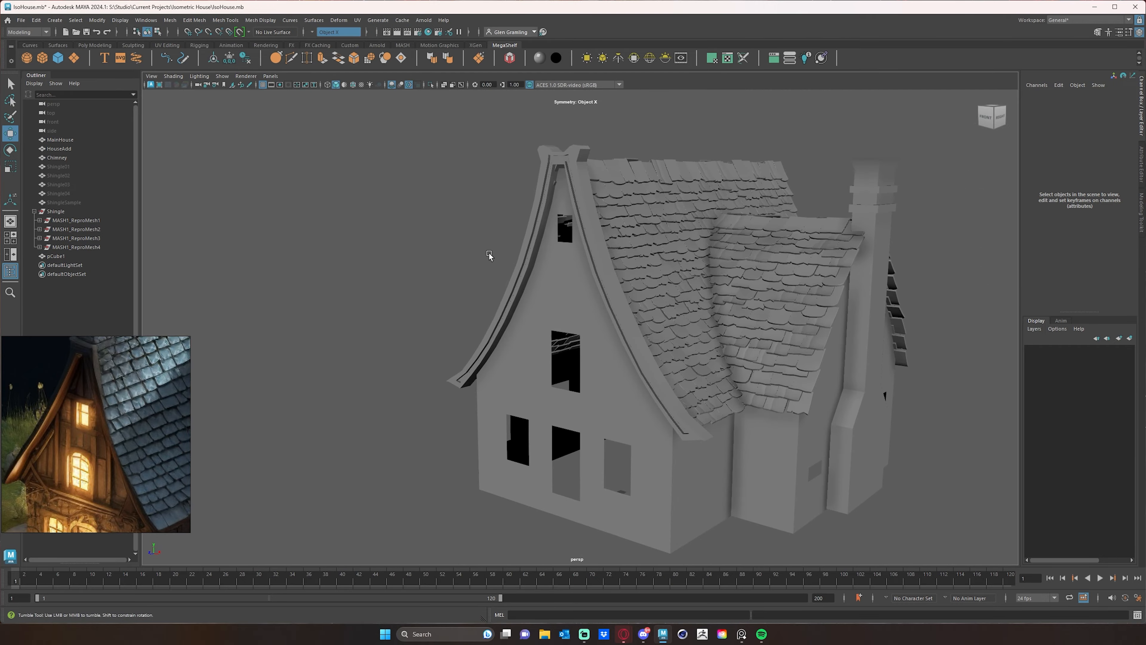
left_click_drag(489, 253, 517, 259, "alt")
right_click_drag(518, 259, 628, 247, "alt")
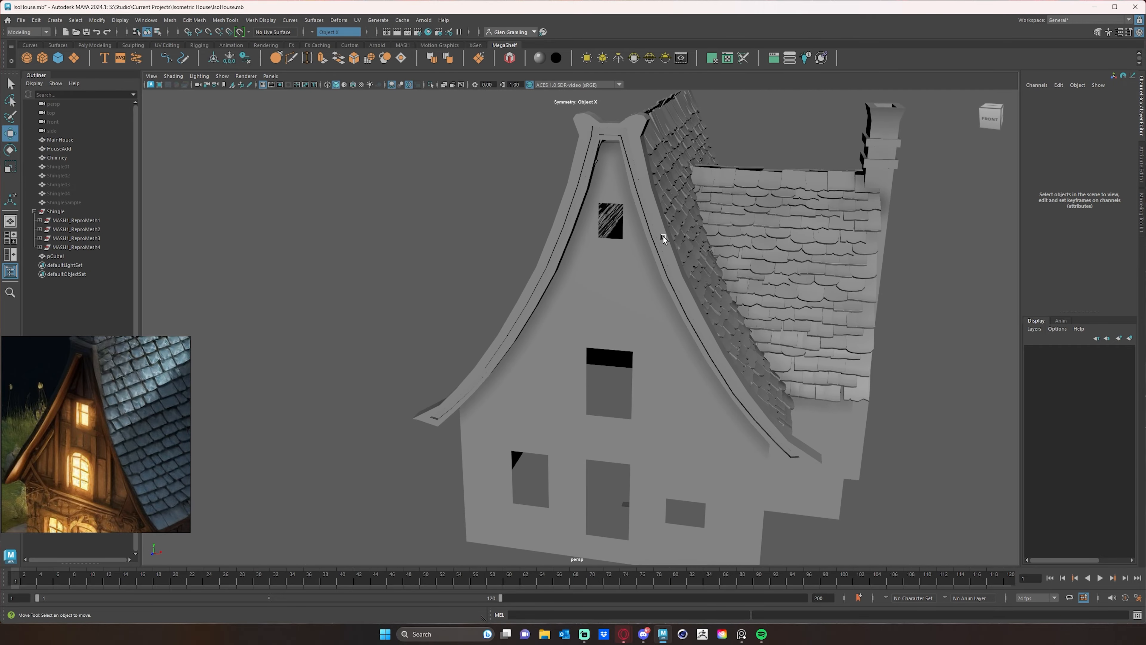
middle_click_drag(636, 229, 591, 268, "alt")
right_click_drag(521, 265, 613, 262, "alt")
left_click_drag(613, 261, 573, 205, "alt")
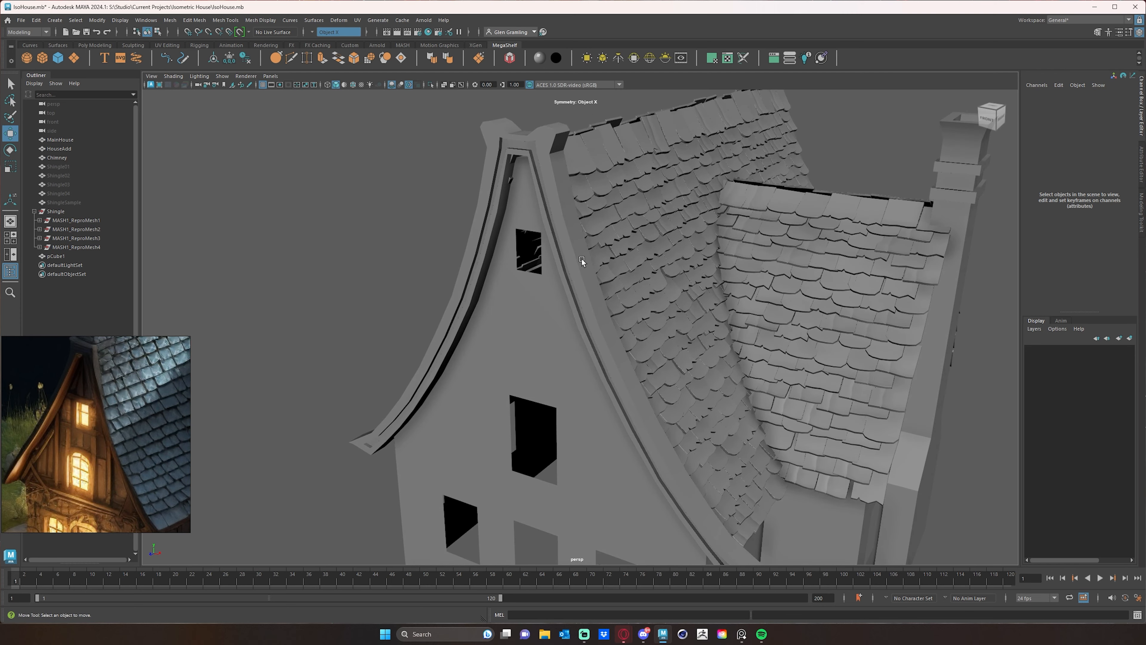
- Select the outer front and back edge loops along both beams, including the upper edges of the ridge block
left_click(561, 176)
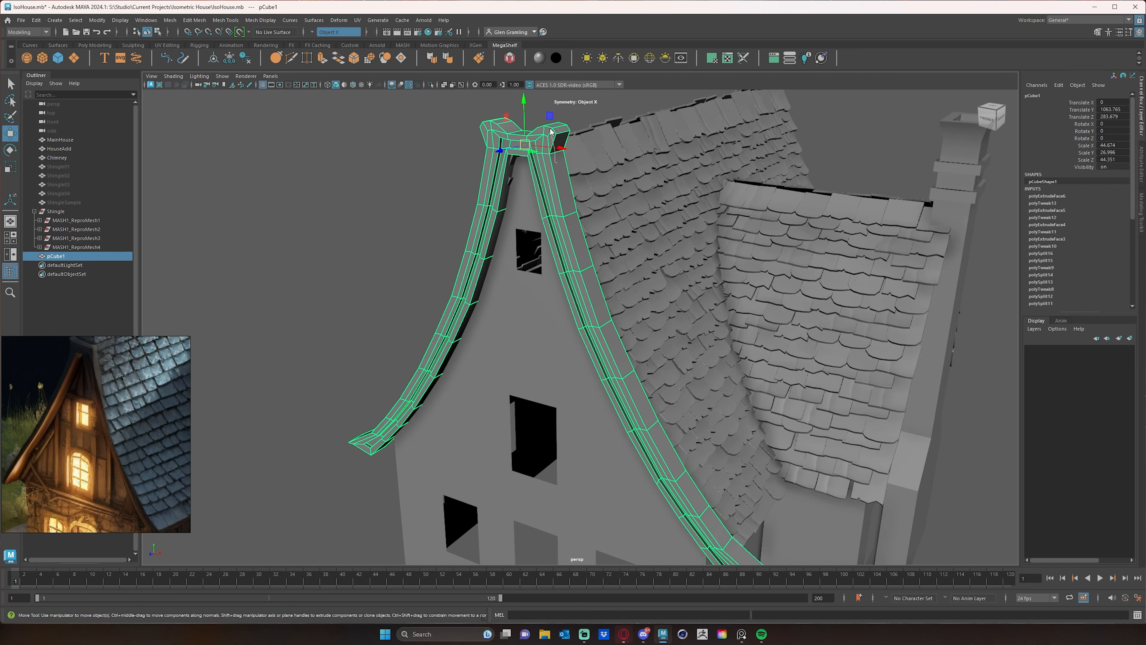
right_click_drag(551, 149, 554, 168)
left_click(554, 169)
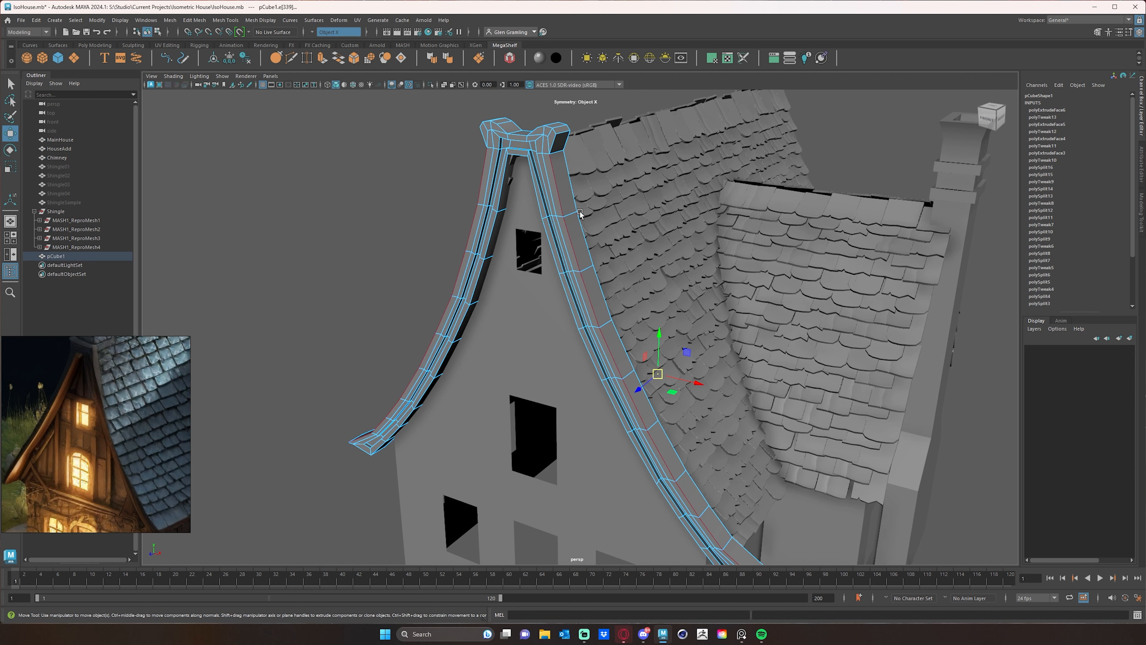
left_click_drag(580, 212, 565, 211, "alt")
scroll(565, 210, "up", 2)
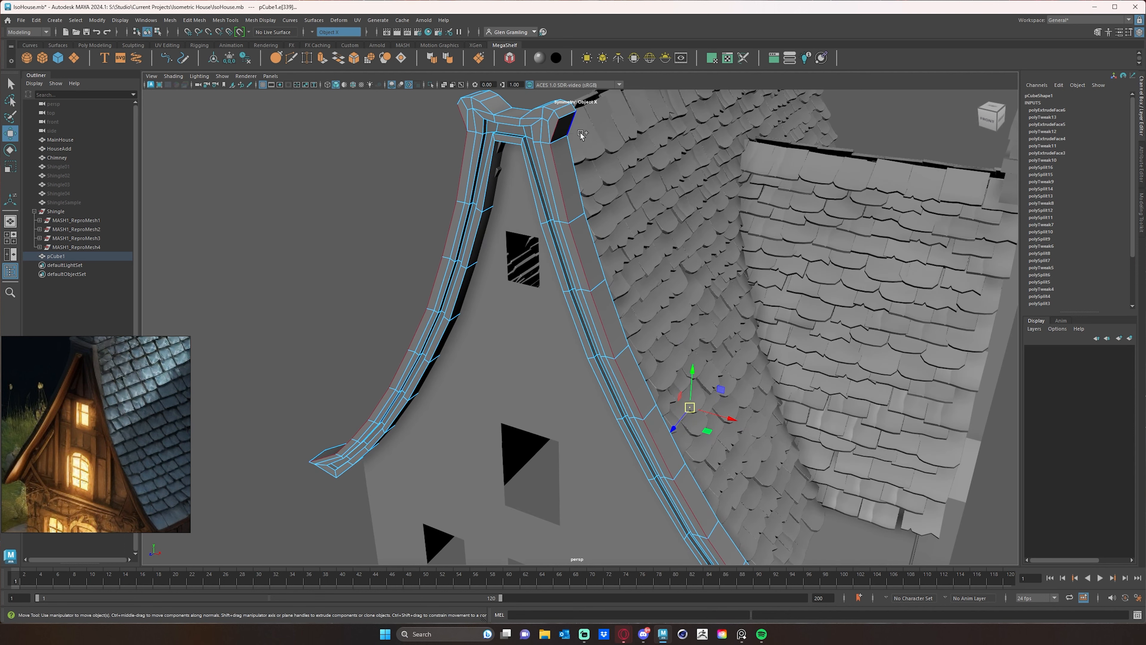
left_click_drag(580, 133, 596, 148, "alt")
scroll(596, 149, "up", 2)
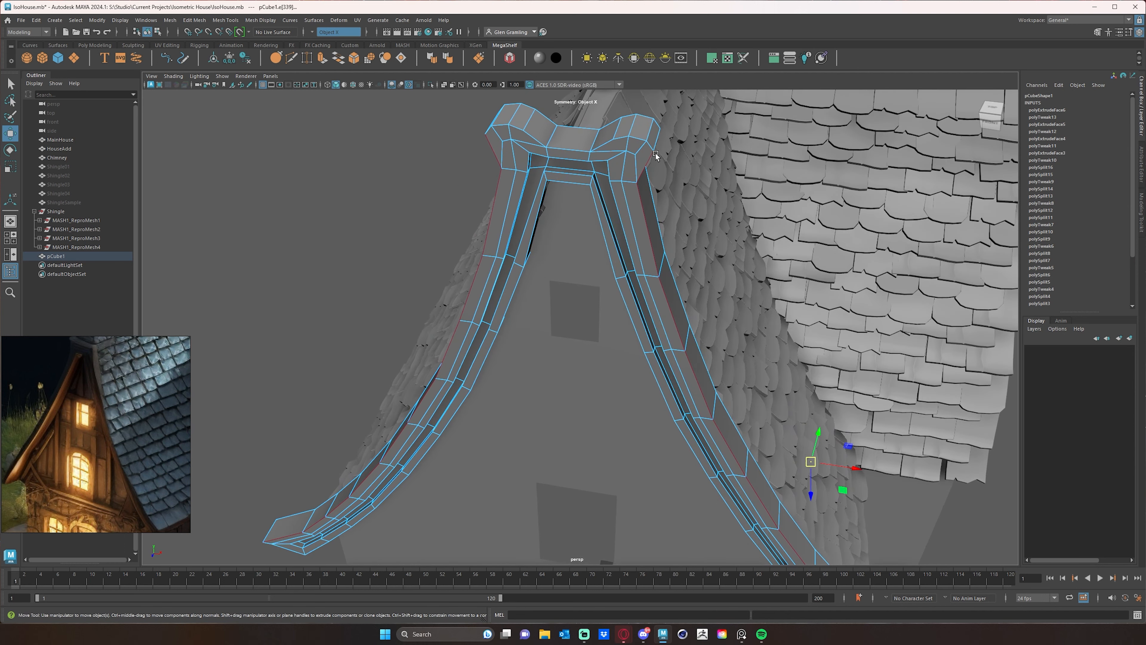
left_click(609, 145)
left_click_drag(631, 150, 586, 178, "alt")
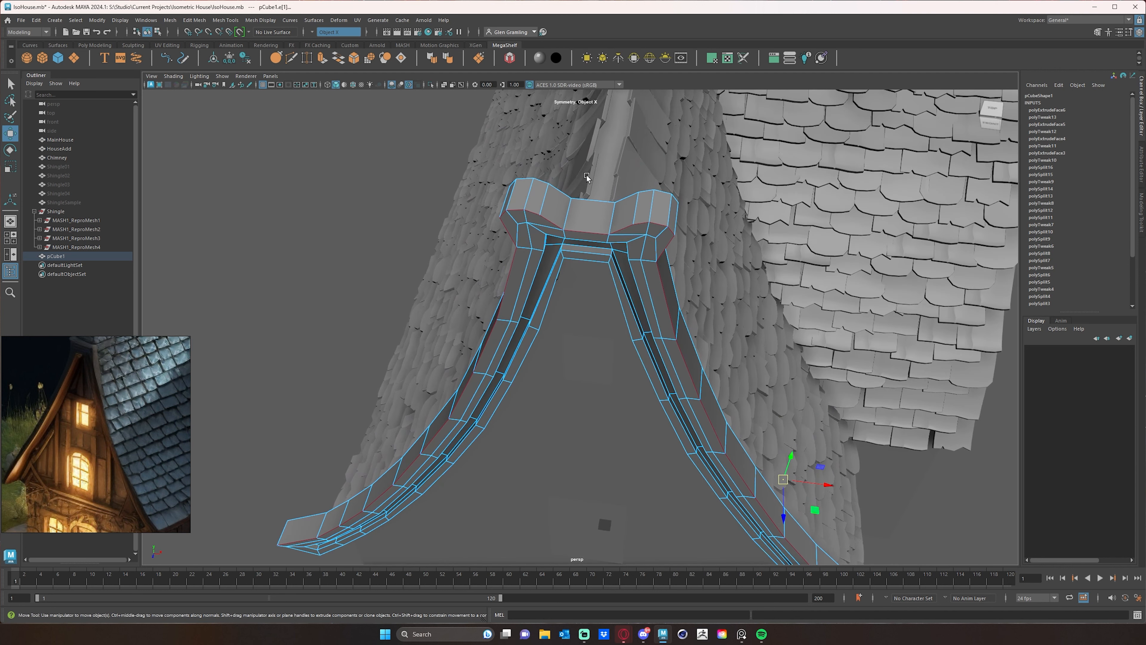
left_click(561, 194)
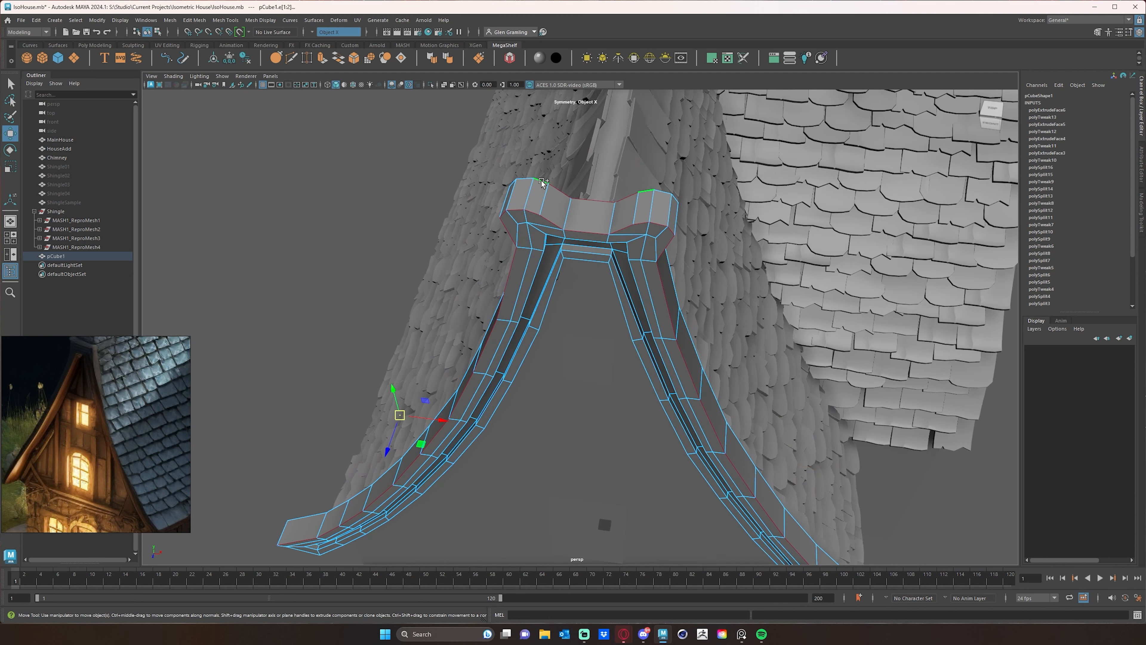
left_click_drag(523, 185, 742, 155, "alt")
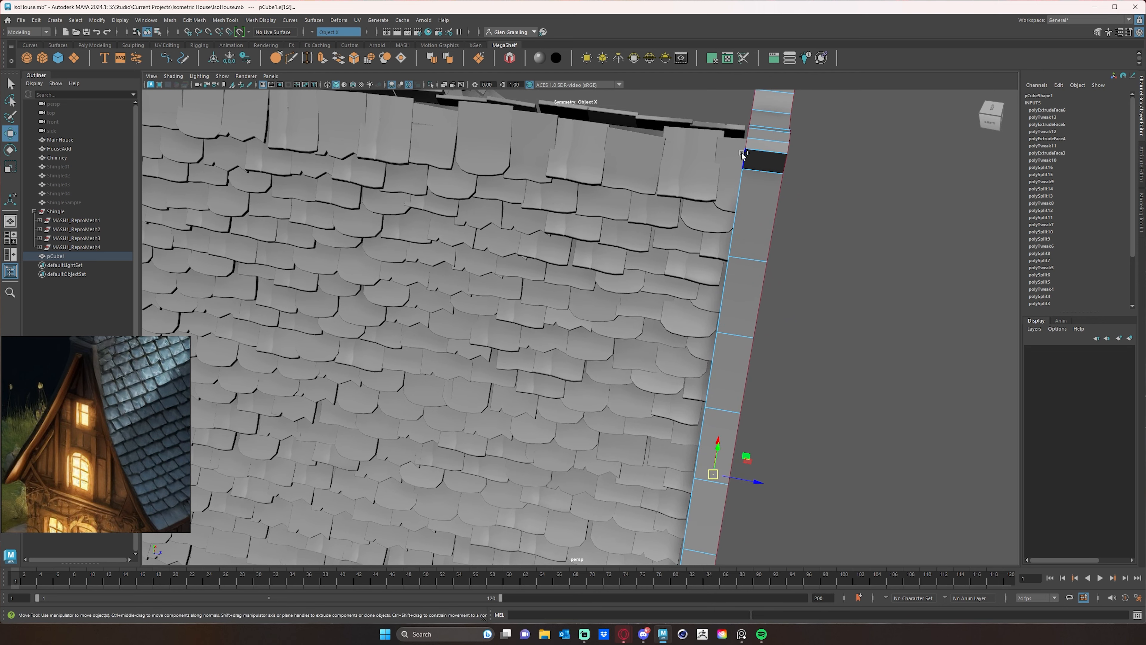
double_click(743, 186, "shift")
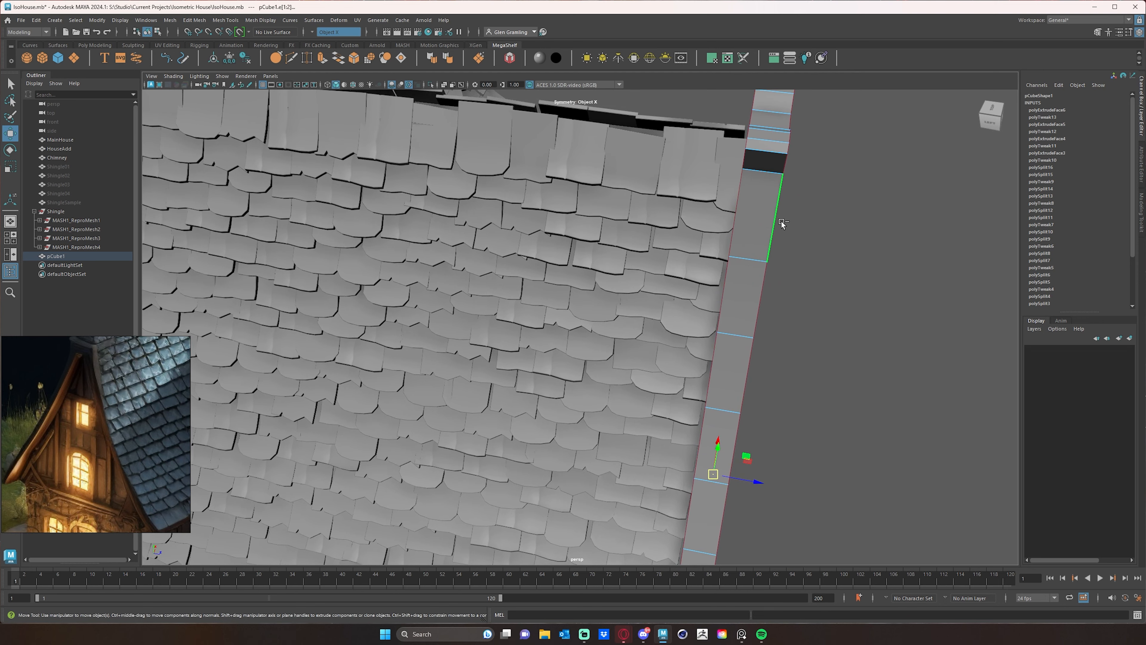
- Add the lower front edges of the beams and the edges around both eave tips to the edge selection
left_click_drag(780, 223, 817, 311, "alt")
middle_click_drag(784, 334, 800, 318, "alt")
left_click_drag(800, 319, 560, 417, "alt")
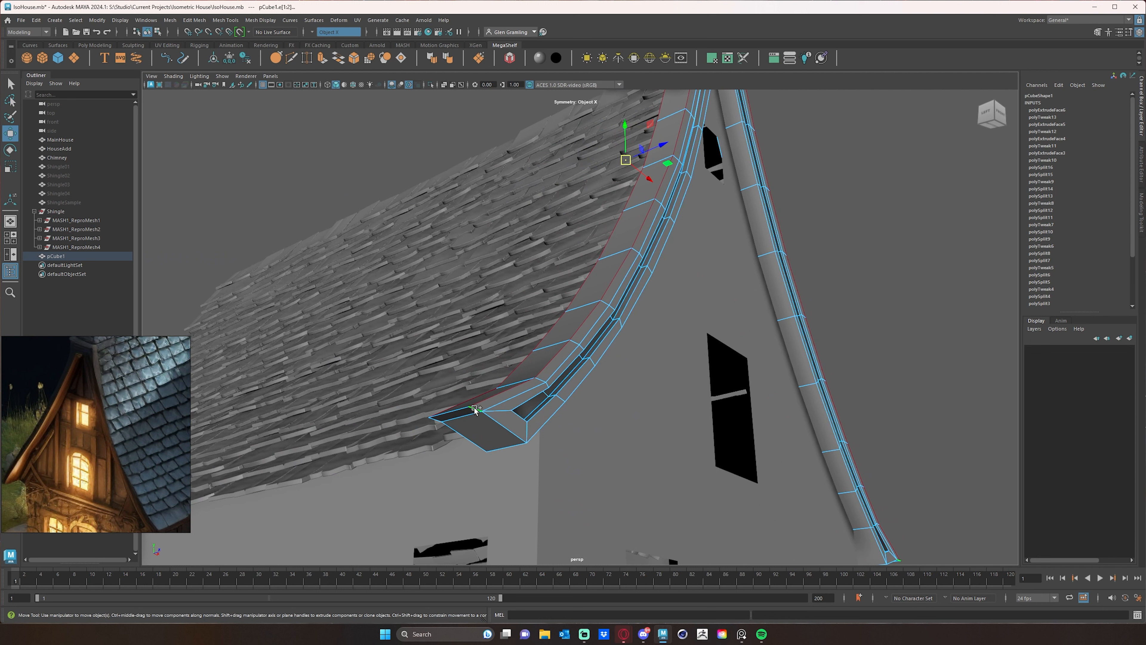
left_click(496, 422, "ctrl+shift")
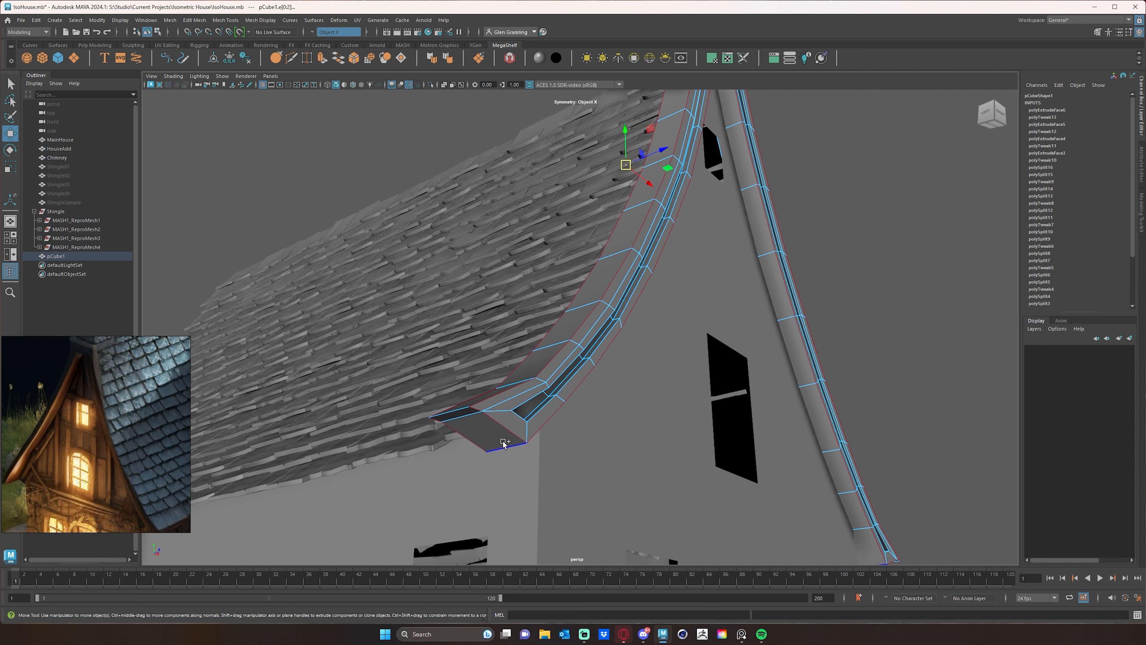
left_click_drag(652, 429, 685, 404, "alt")
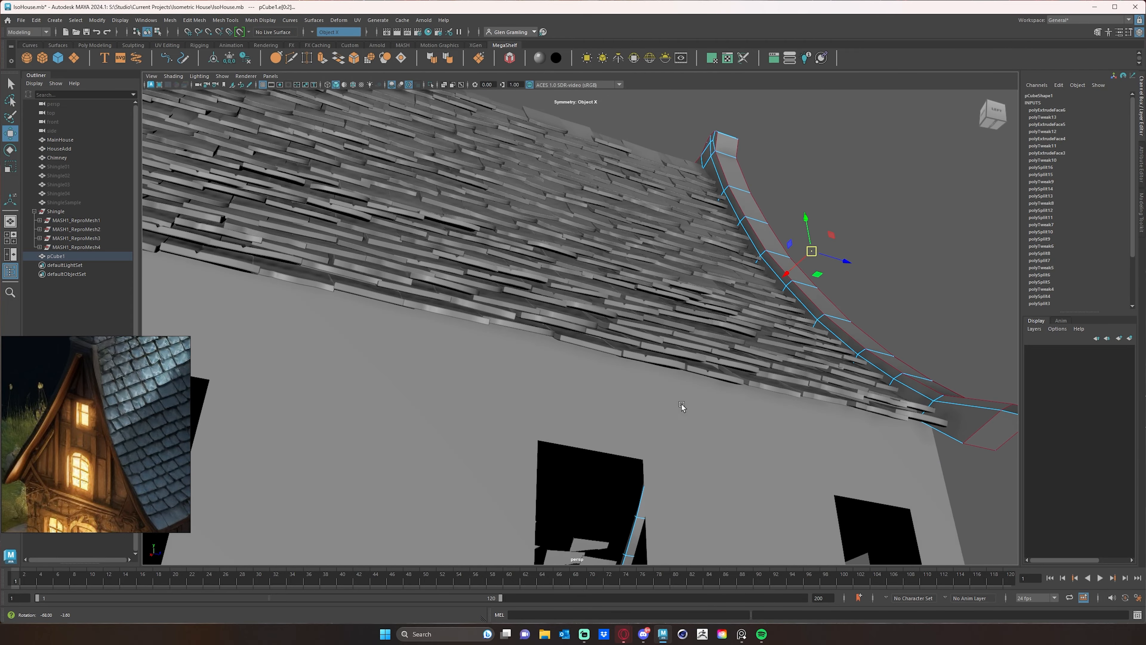
left_click(943, 433, "ctrl+shift")
left_click_drag(944, 432, 705, 305, "alt")
scroll(705, 306, "down", 4)
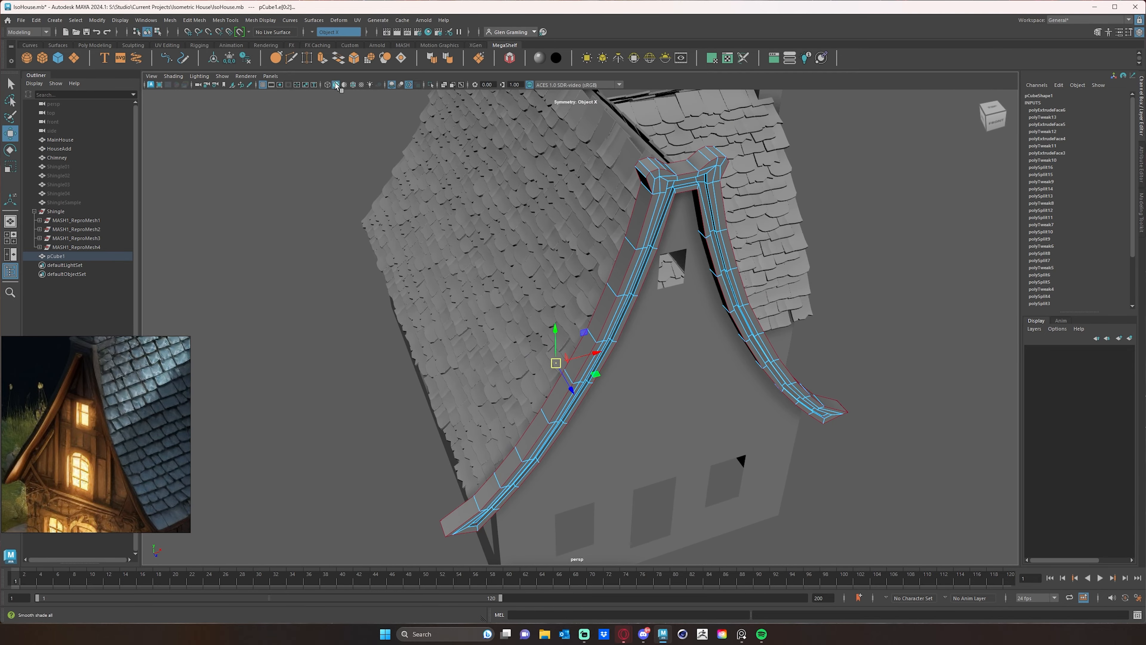
- Bevel the selected bargeboard edges with one segment and return to object mode with nothing selected
left_click(355, 59)
left_click_drag(774, 220, 764, 197, "alt")
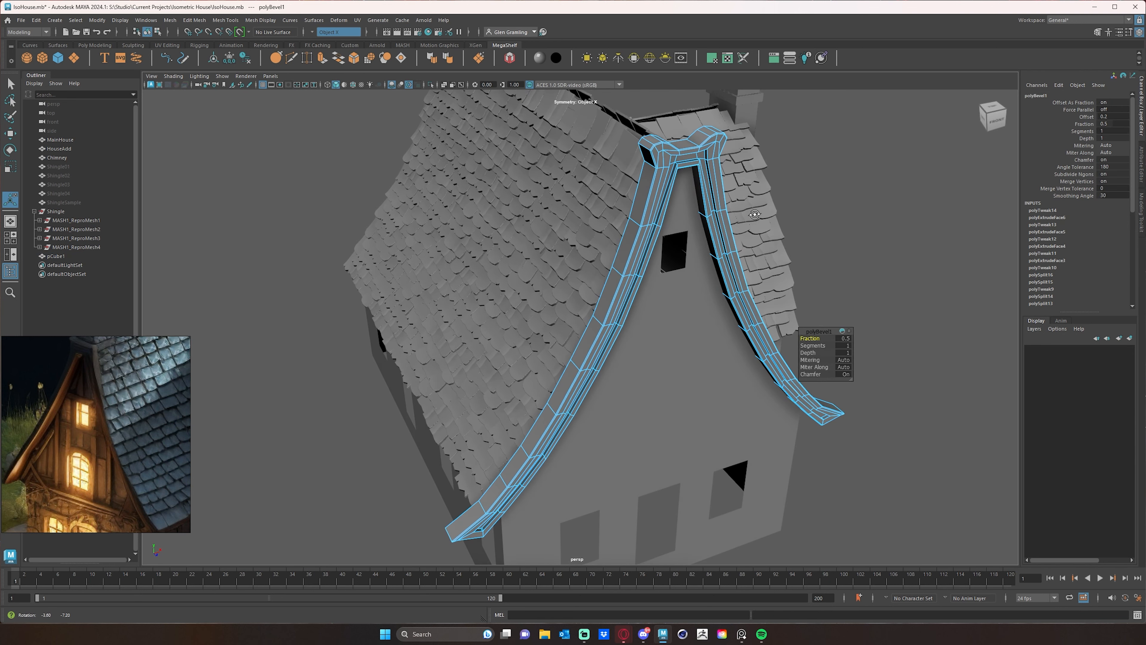
right_click_drag(763, 197, 845, 247, "alt")
left_click_drag(846, 247, 844, 239, "alt")
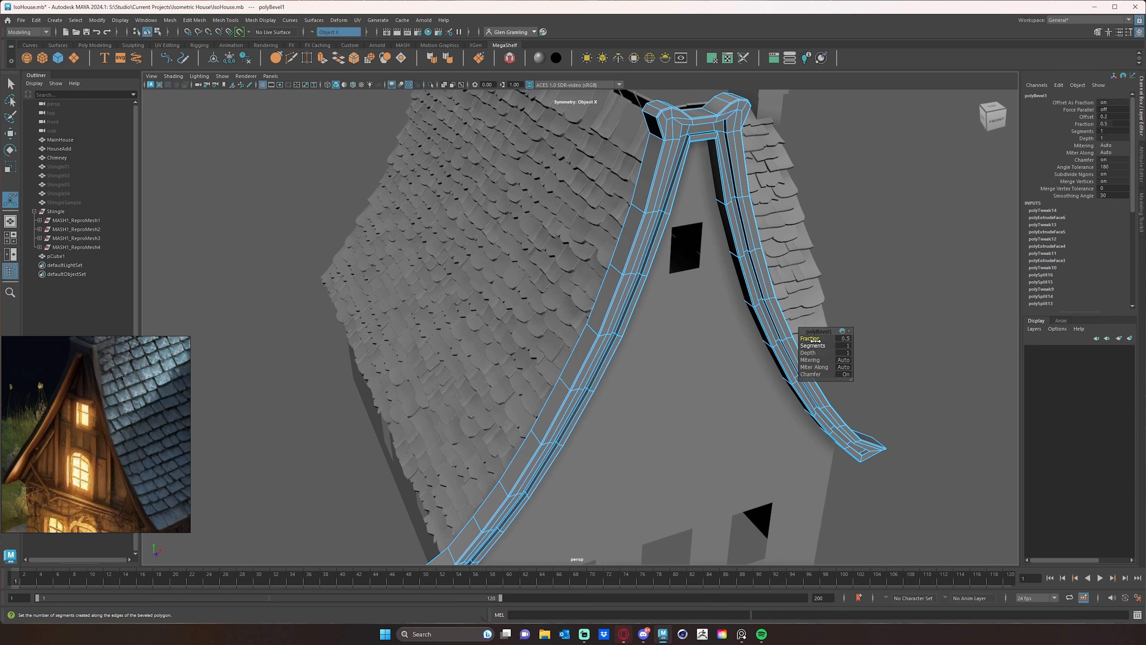
left_click_drag(814, 340, 813, 339)
left_click(916, 227)
left_click_drag(917, 227, 853, 259, "alt")
right_click_drag(722, 192, 759, 172)
key("q")
left_click(924, 256)
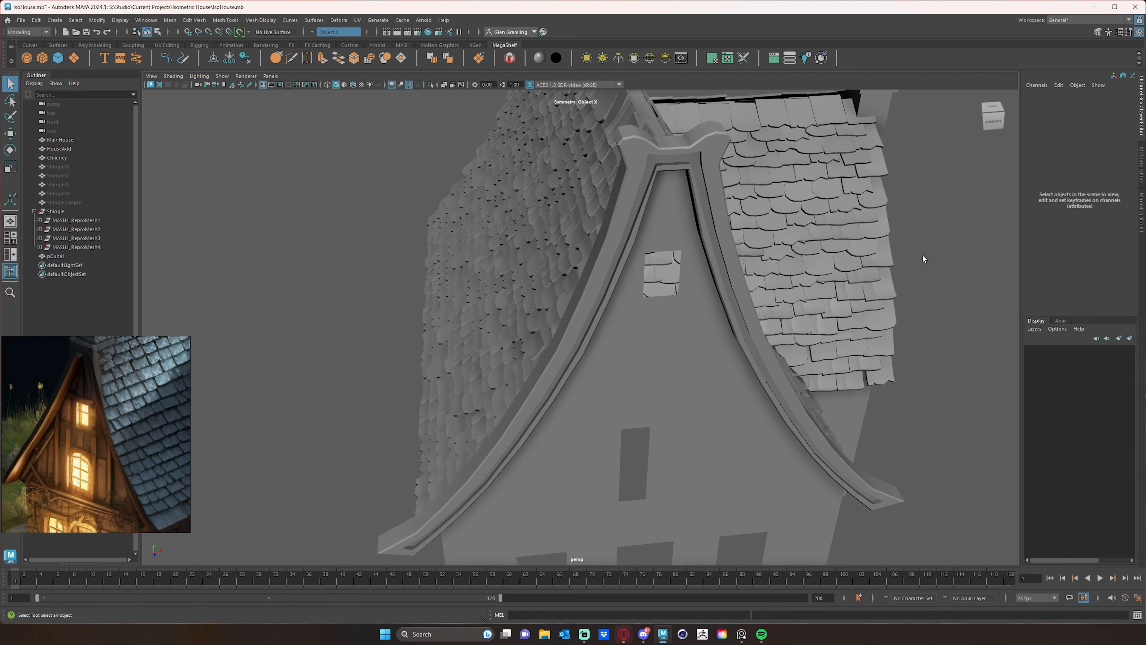
- Examine the bevelled bargeboard from the corner of the house and from the front, and select the beam object
left_click_drag(923, 255, 497, 222, "alt")
scroll(597, 252, "down", 5)
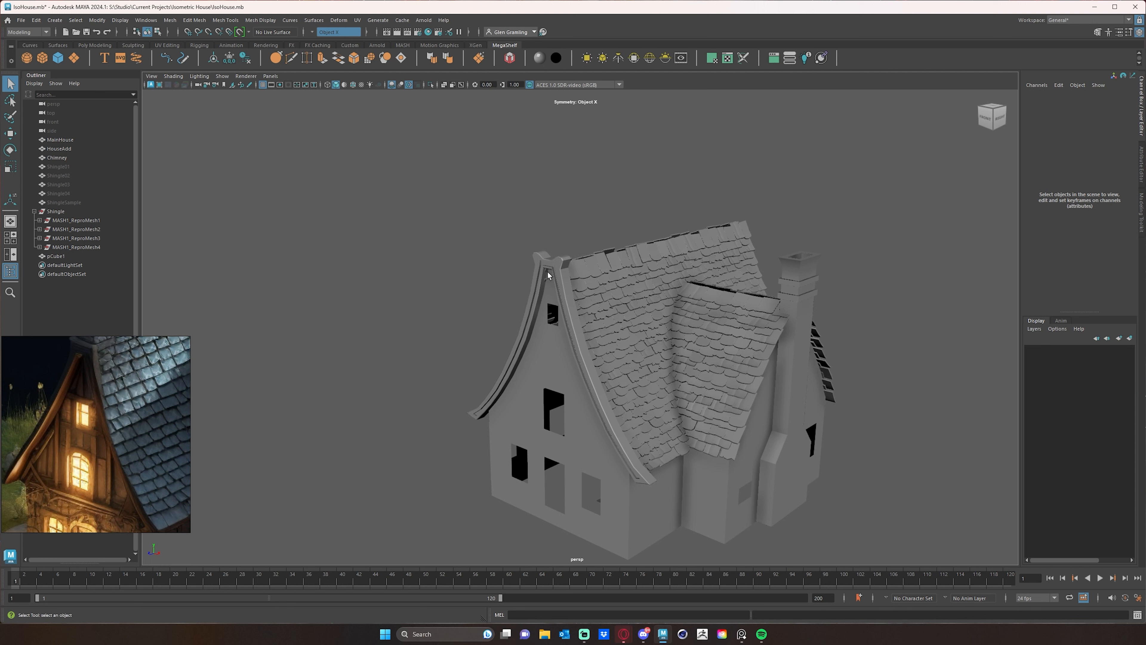
left_click_drag(548, 274, 598, 241, "alt")
scroll(555, 282, "up", 3)
scroll(582, 270, "up", 3)
left_click(641, 262)
right_click_drag(598, 239, 708, 220, "alt")
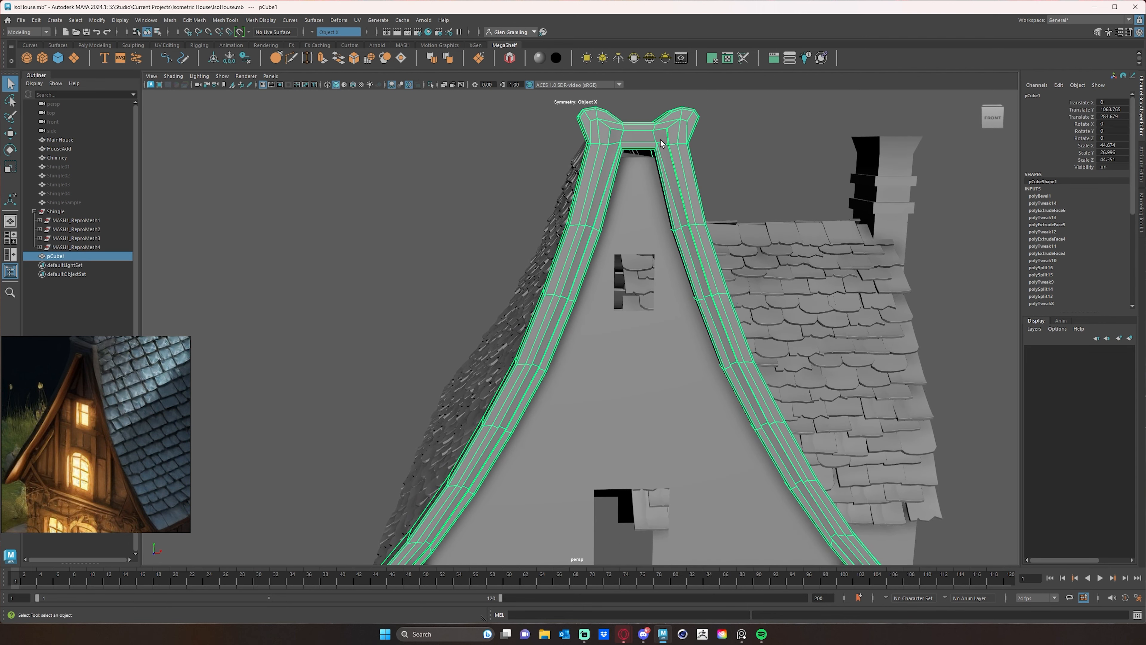
- Select the lengthwise edge loops bordering the recessed groove along both bargeboard beams
right_click_drag(661, 143, 661, 116)
left_click(641, 131)
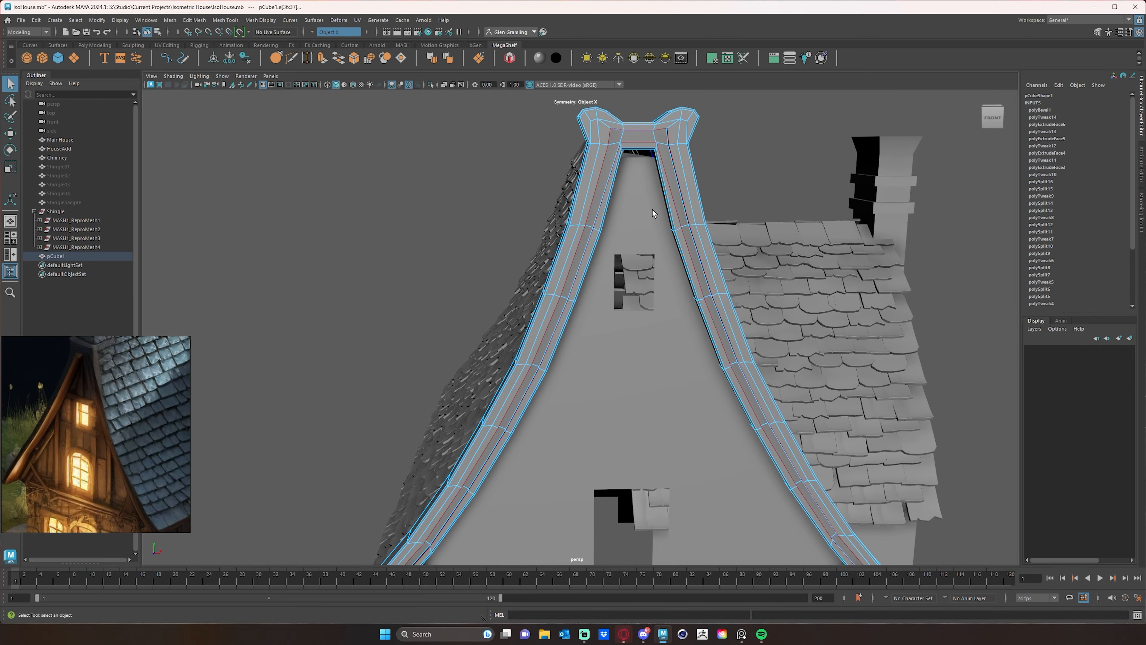
left_click_drag(653, 209, 654, 176, "alt")
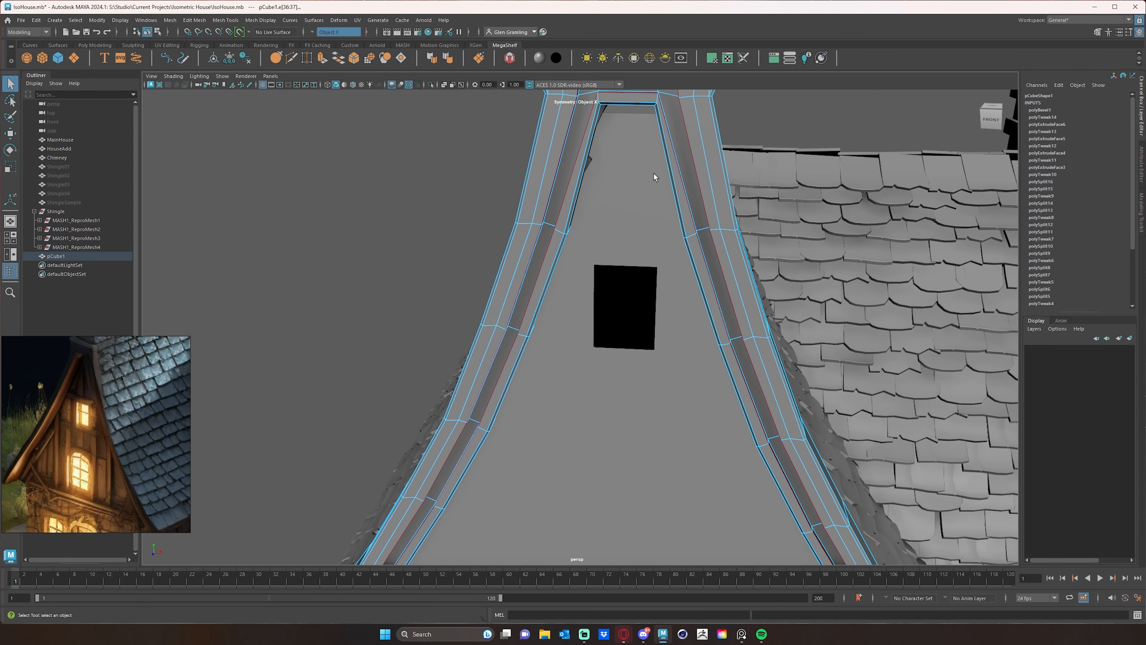
middle_click_drag(654, 176, 660, 283, "alt")
scroll(641, 274, "up", 3)
mouse_move(635, 268)
left_mouse_down("alt")
mouse_move(647, 245)
mouse_move(632, 250)
left_mouse_up("alt")
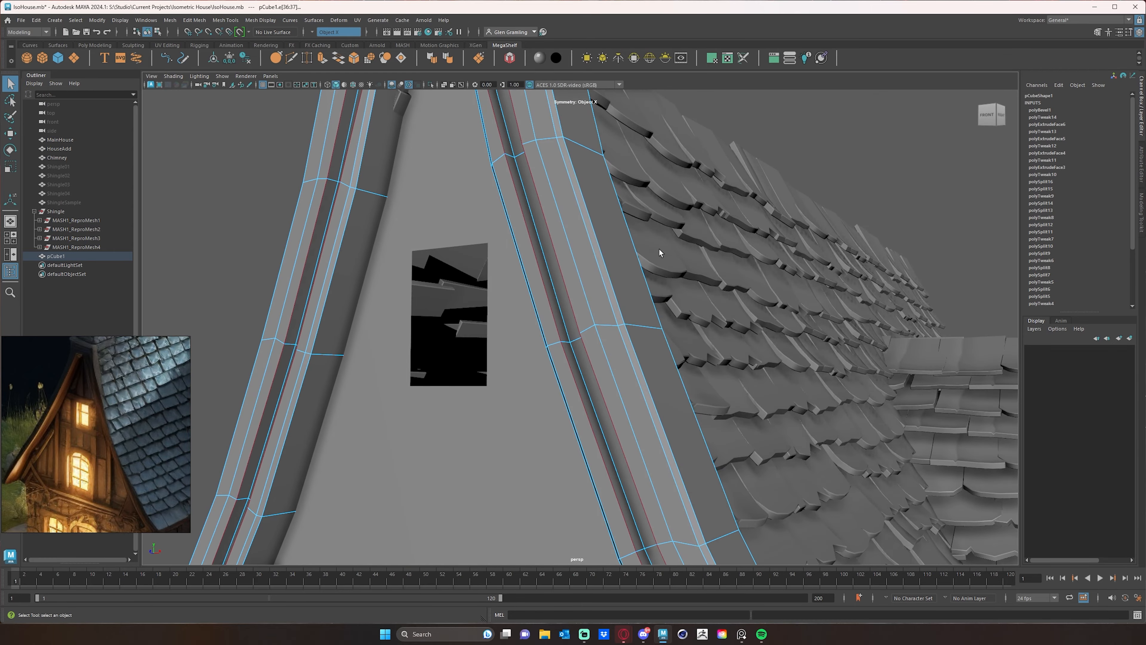
right_click_drag(659, 250, 526, 239, "alt")
left_click_drag(525, 239, 537, 232, "alt")
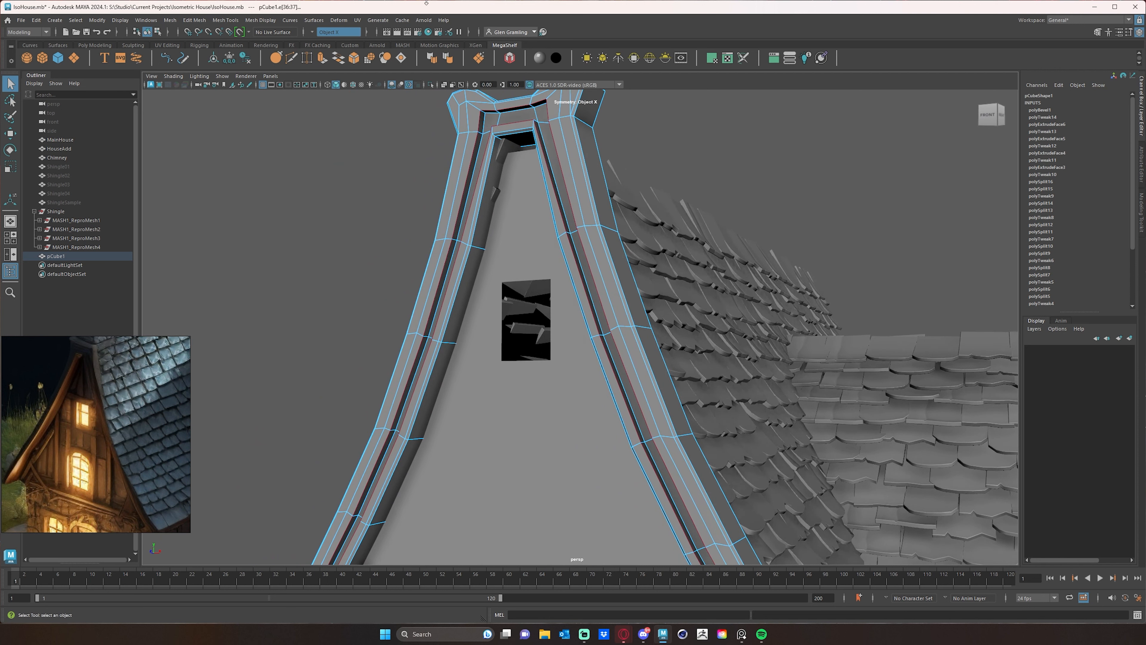
- Bevel the selected groove edges with a fraction of 0.2 and return to object mode with nothing selected
left_click(354, 58)
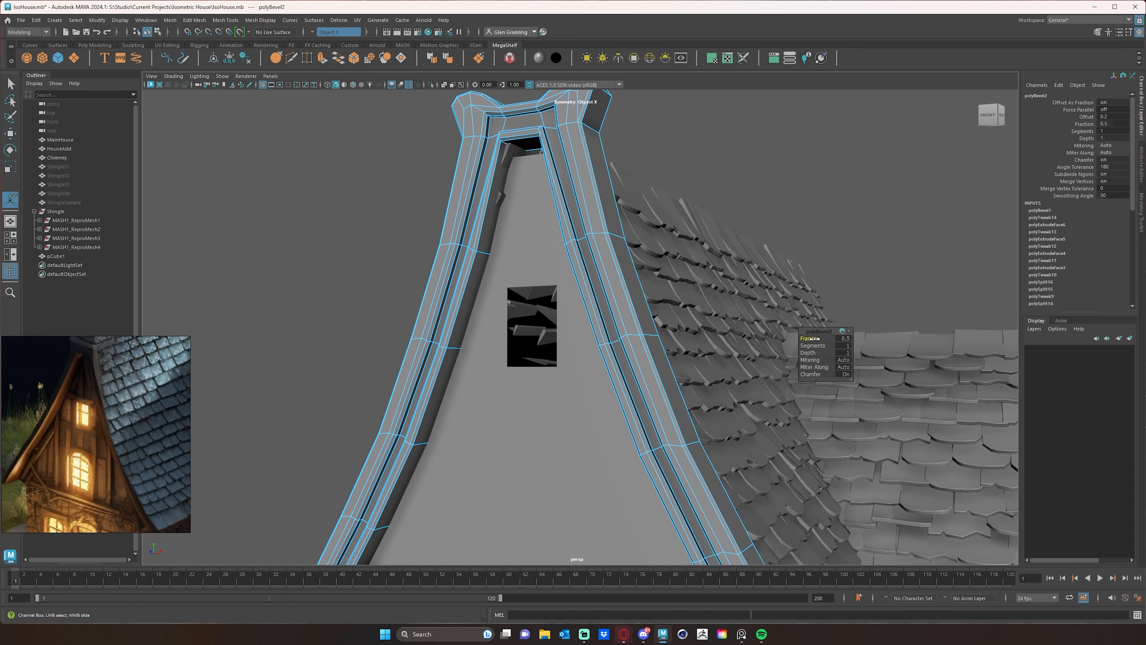
left_click_drag(812, 338, 811, 338)
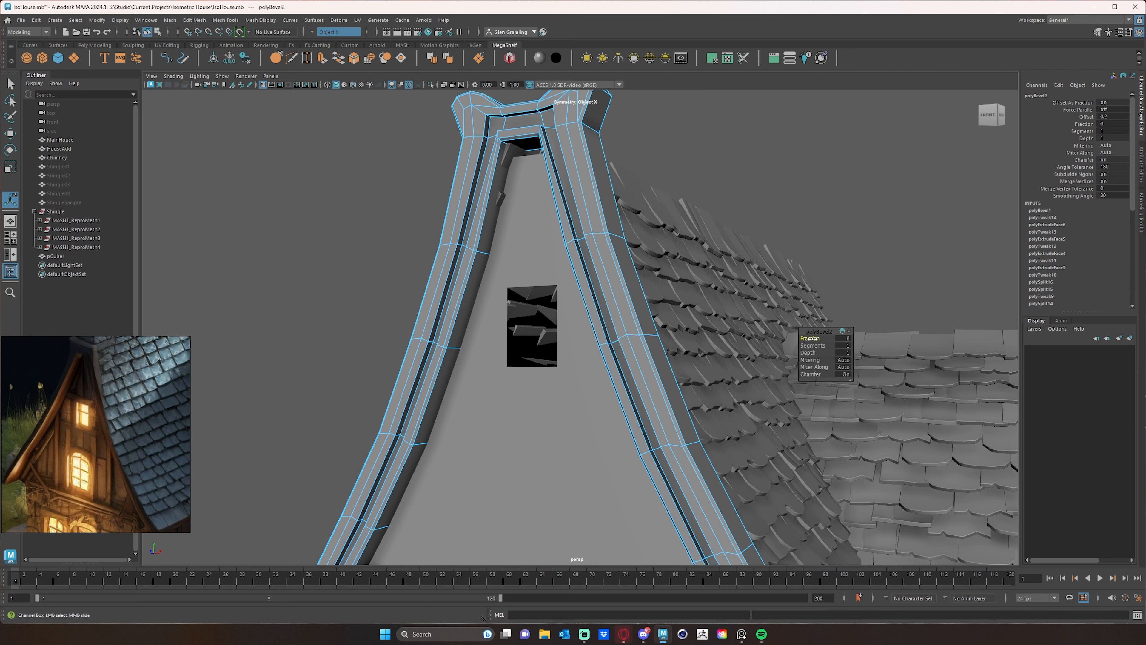
left_click_drag(811, 338, 812, 338)
left_click_drag(603, 302, 566, 281, "alt")
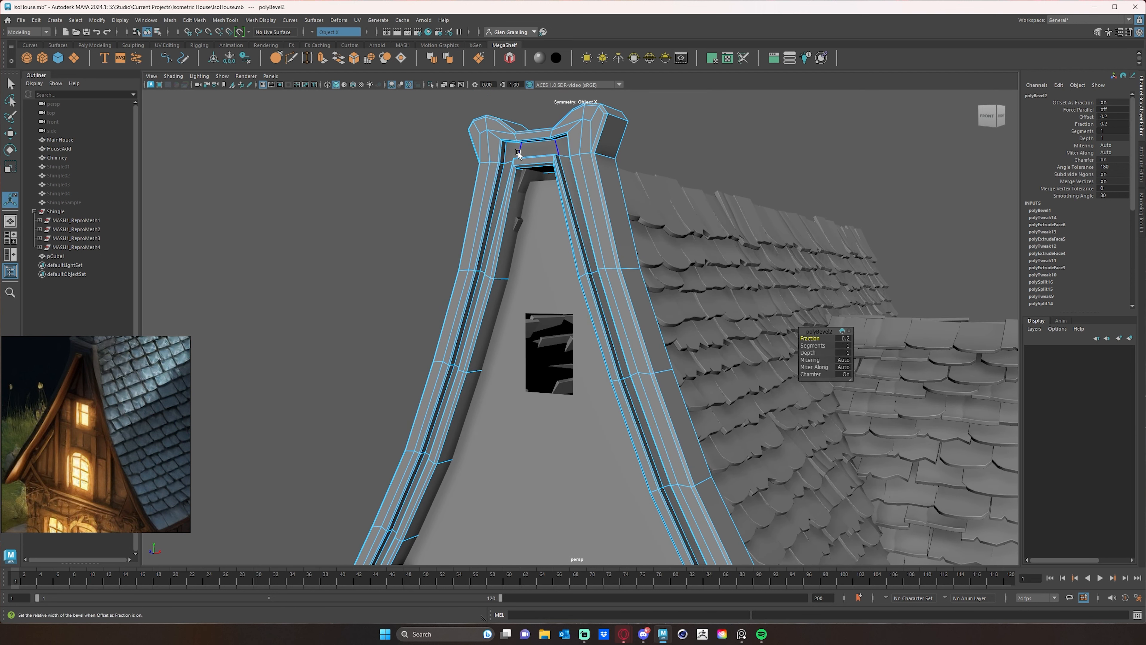
scroll(628, 242, "down", 5)
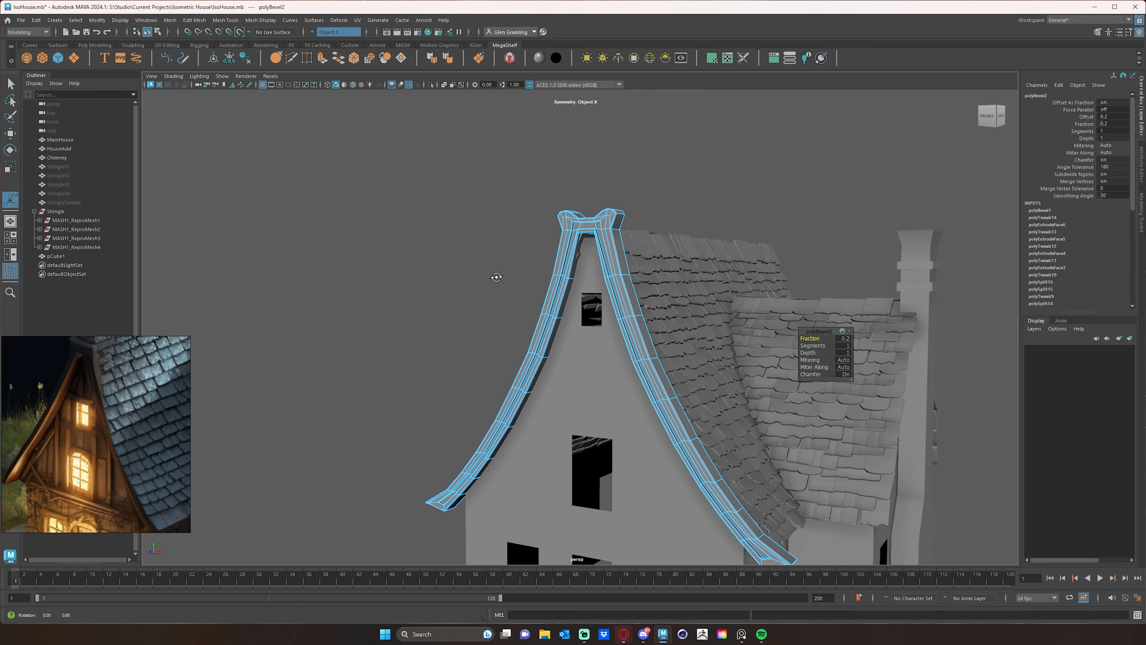
right_click_drag(617, 235, 662, 222)
left_click(699, 182)
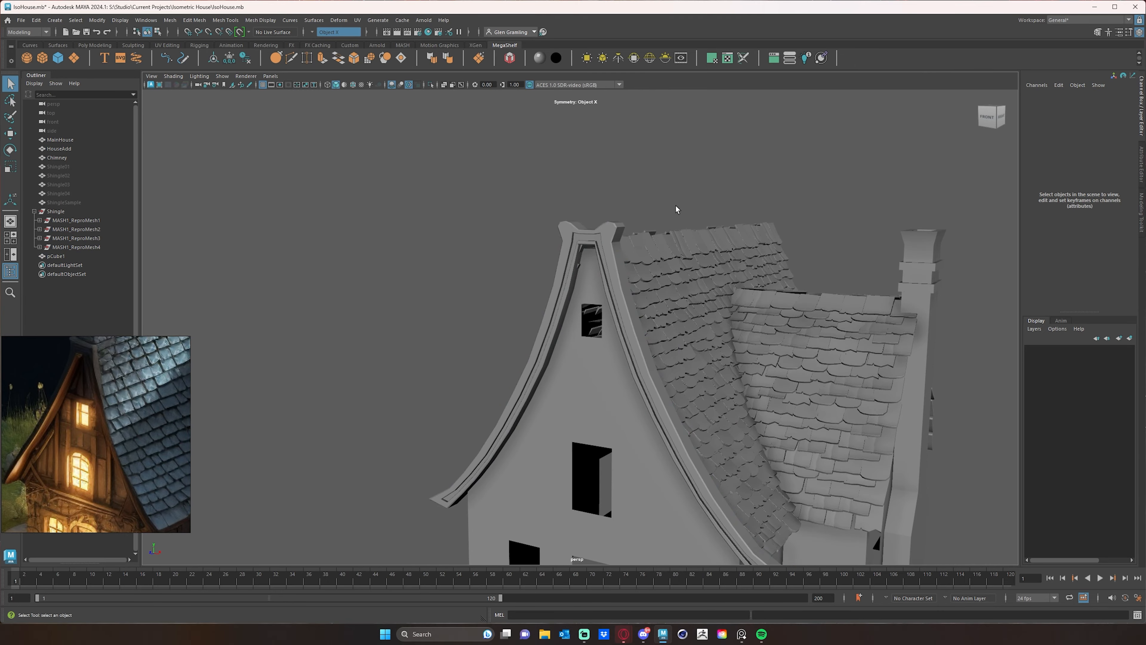
- Examine the bevelled groove along the bargeboard and the shading of the flared ridge ornament up close
left_click_drag(678, 209, 692, 307, "alt")
scroll(692, 307, "down", 5)
left_click_drag(623, 312, 570, 253, "alt")
middle_click_drag(569, 253, 563, 310, "alt")
scroll(665, 297, "up", 4)
left_click_drag(604, 279, 670, 310, "alt")
middle_click_drag(547, 265, 590, 300, "alt")
right_click_drag(590, 300, 627, 282, "alt")
middle_click_drag(560, 129, 584, 253, "alt")
right_click_drag(584, 254, 635, 250, "alt")
left_click_drag(636, 250, 635, 222, "alt")
left_click(604, 217)
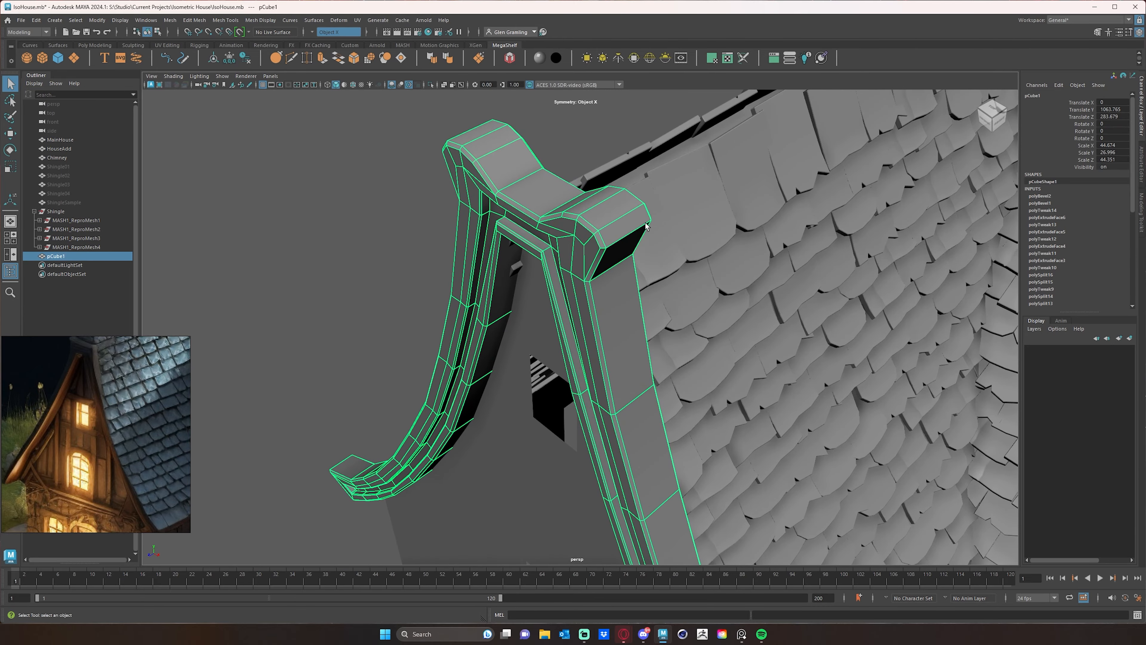
left_click(392, 175)
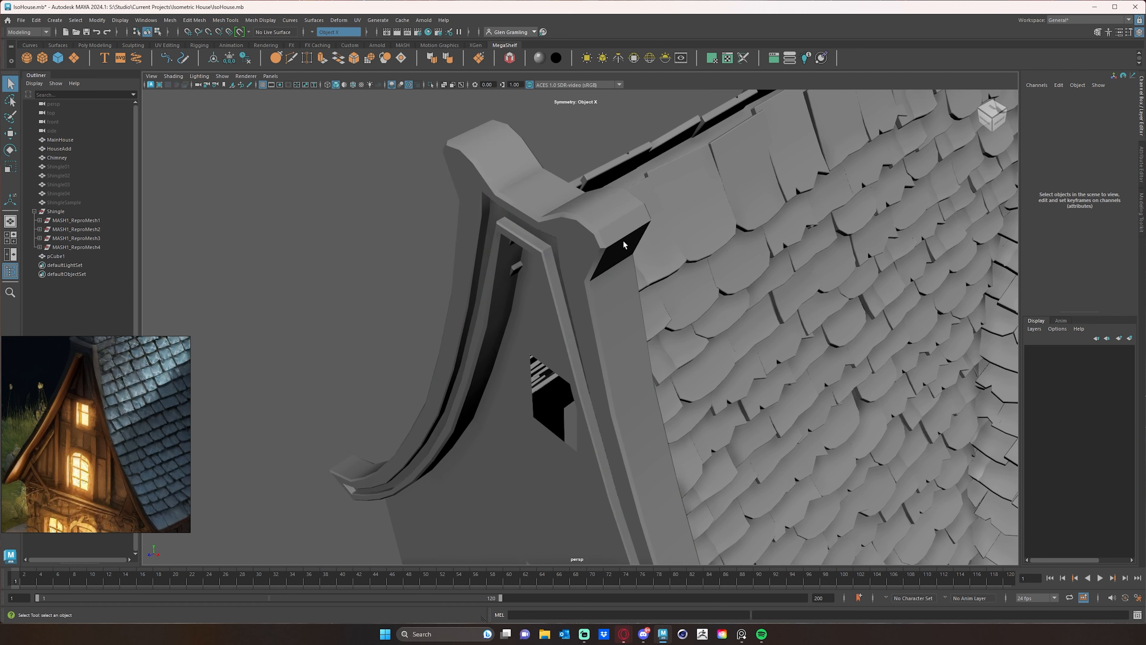
left_click_drag(621, 242, 646, 251, "alt")
right_click_drag(646, 250, 650, 262, "alt")
left_click_drag(651, 263, 460, 204, "alt")
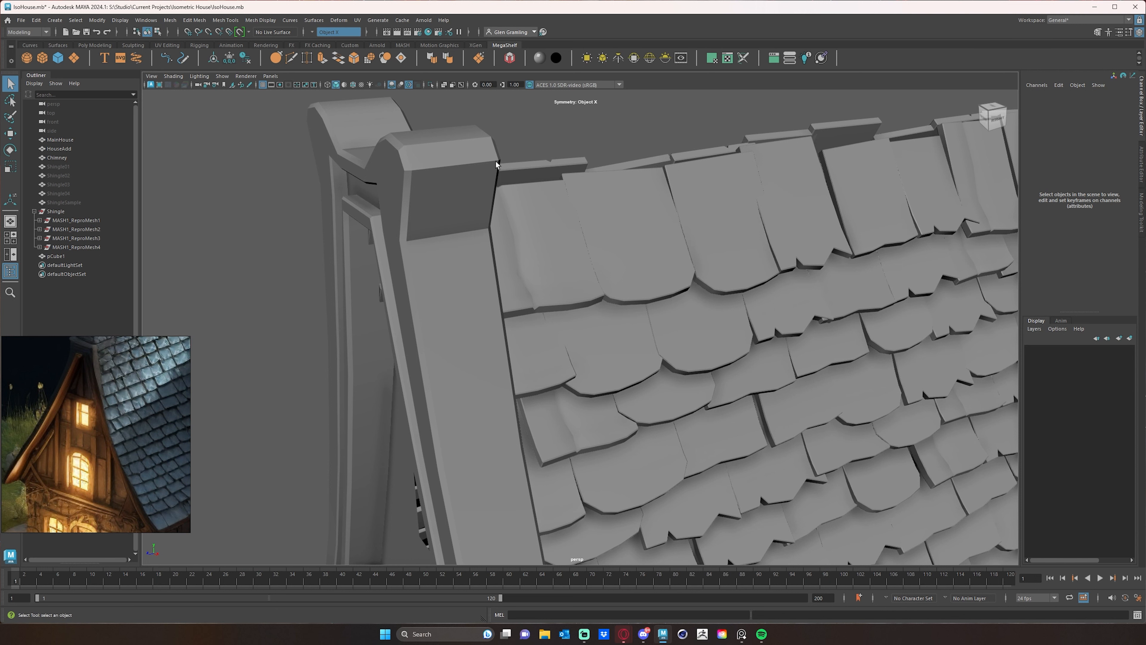
- Soften the crosswise edges on the top and outer sides of the ridge ornament's flares, then deselect the beam object
left_click_drag(496, 162, 470, 156, "alt")
right_click_drag(461, 157, 458, 149)
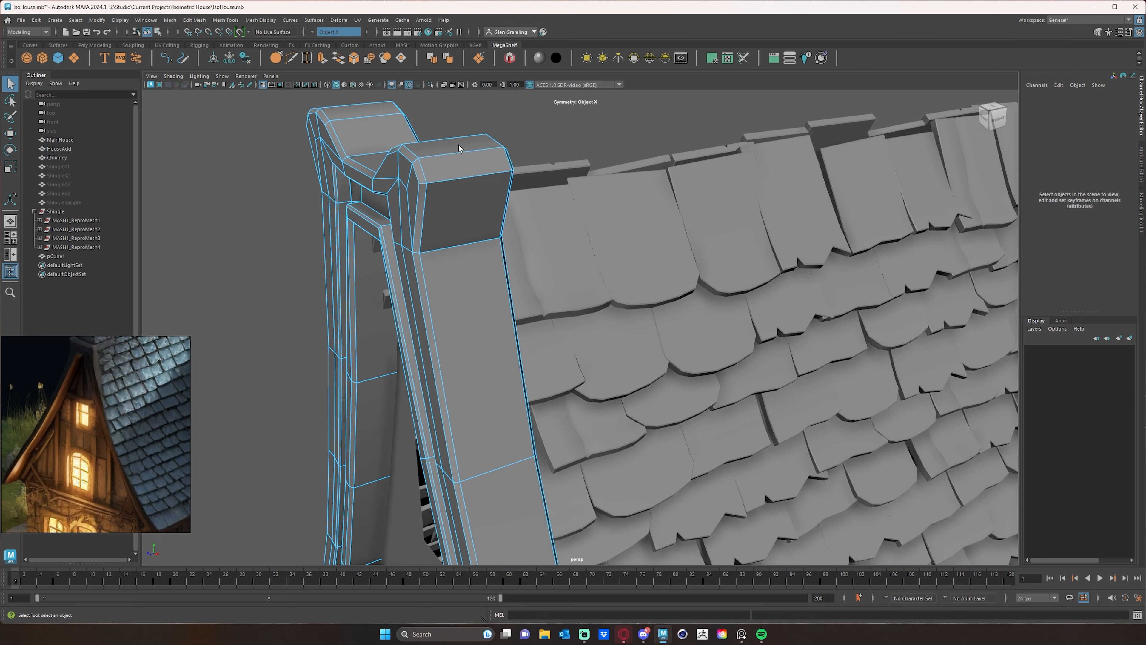
left_click(457, 153)
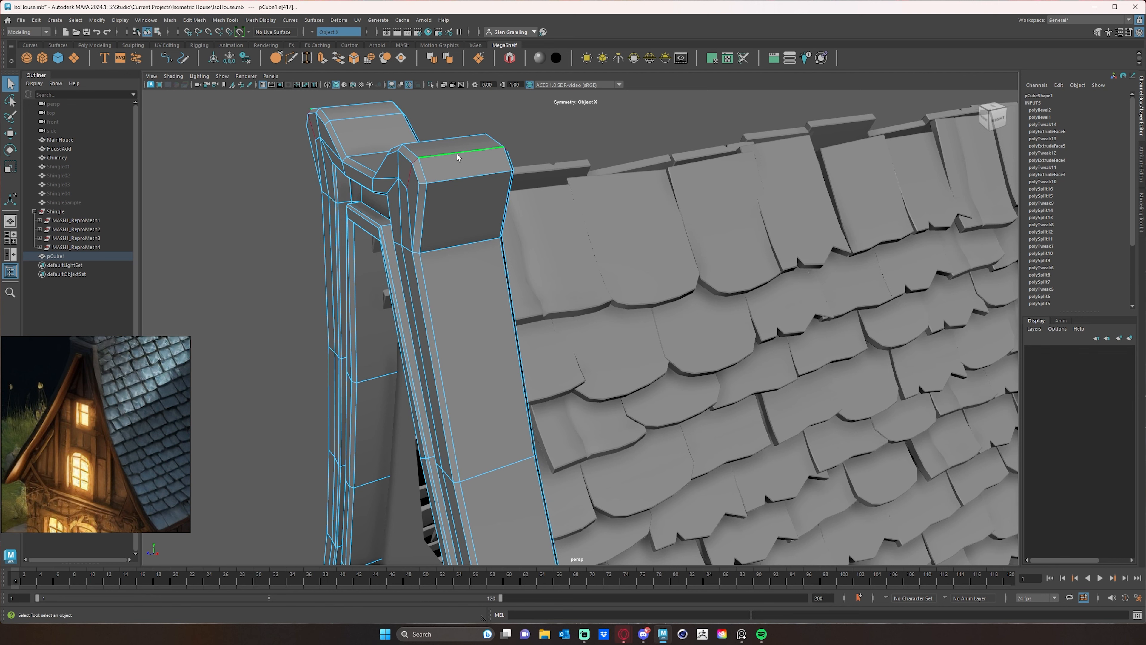
left_click(505, 218, "shift")
mouse_move(504, 218)
left_mouse_down("alt")
mouse_move(469, 217)
mouse_move(509, 224)
left_mouse_up("alt")
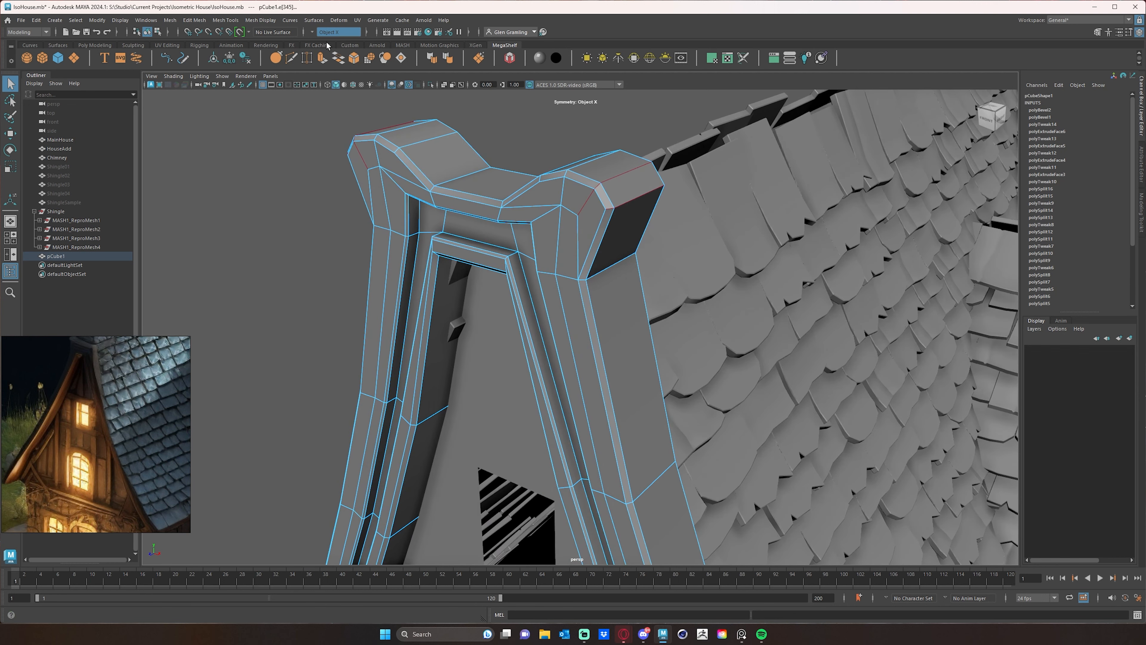
left_click(261, 20)
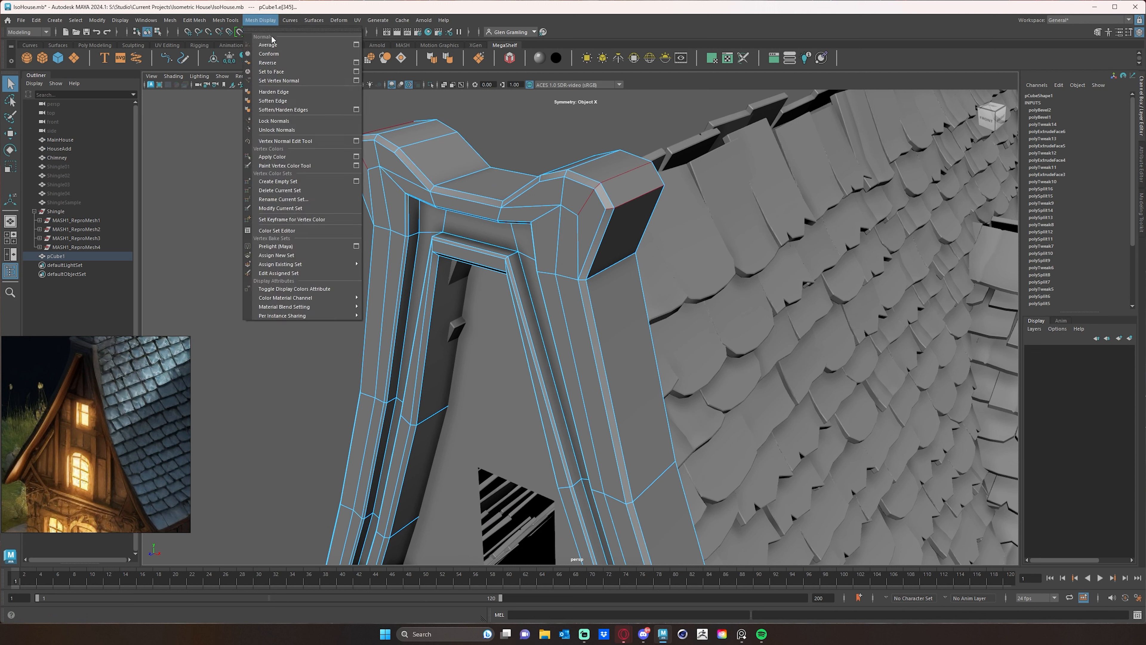
left_click(278, 101)
left_click(452, 122)
left_click_drag(591, 126, 620, 168, "alt")
left_click(597, 141)
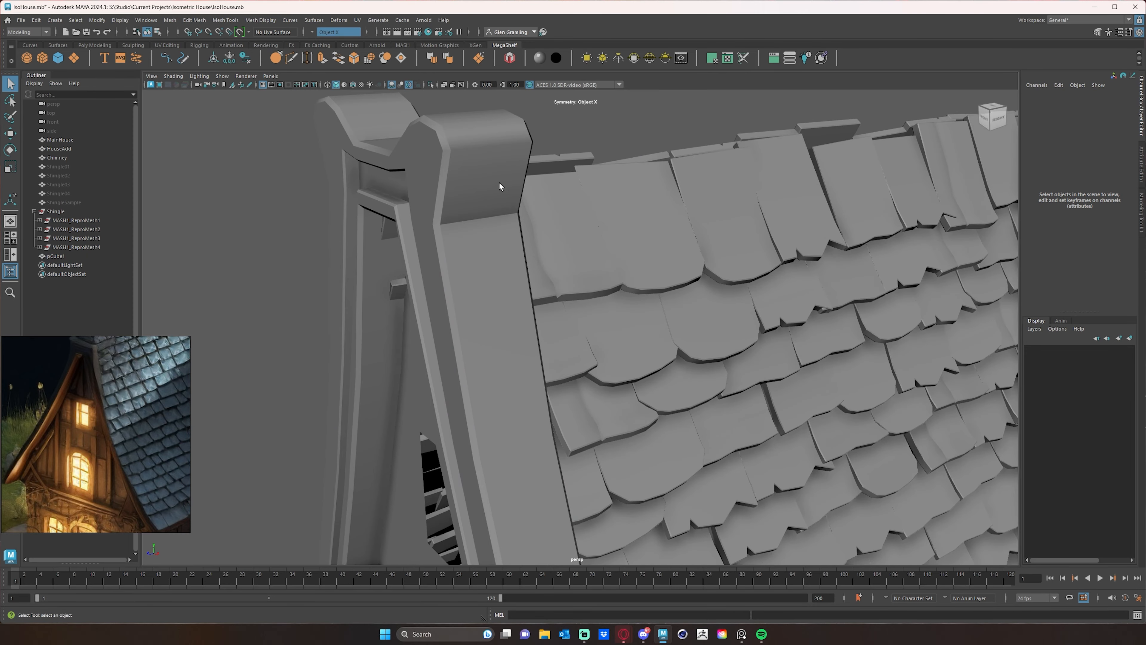
- Examine the softened ridge ornament and the overall gable silhouette against the roof and chimney
left_click_drag(501, 187, 560, 200, "alt")
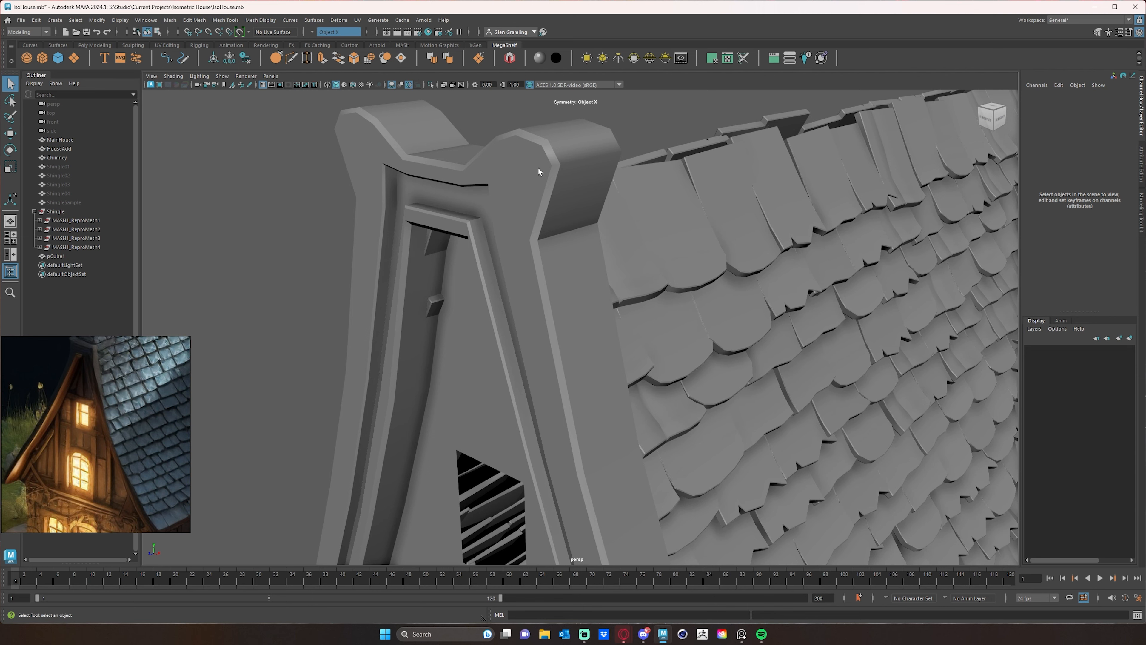
left_click_drag(538, 168, 560, 220, "alt")
scroll(555, 235, "down", 10)
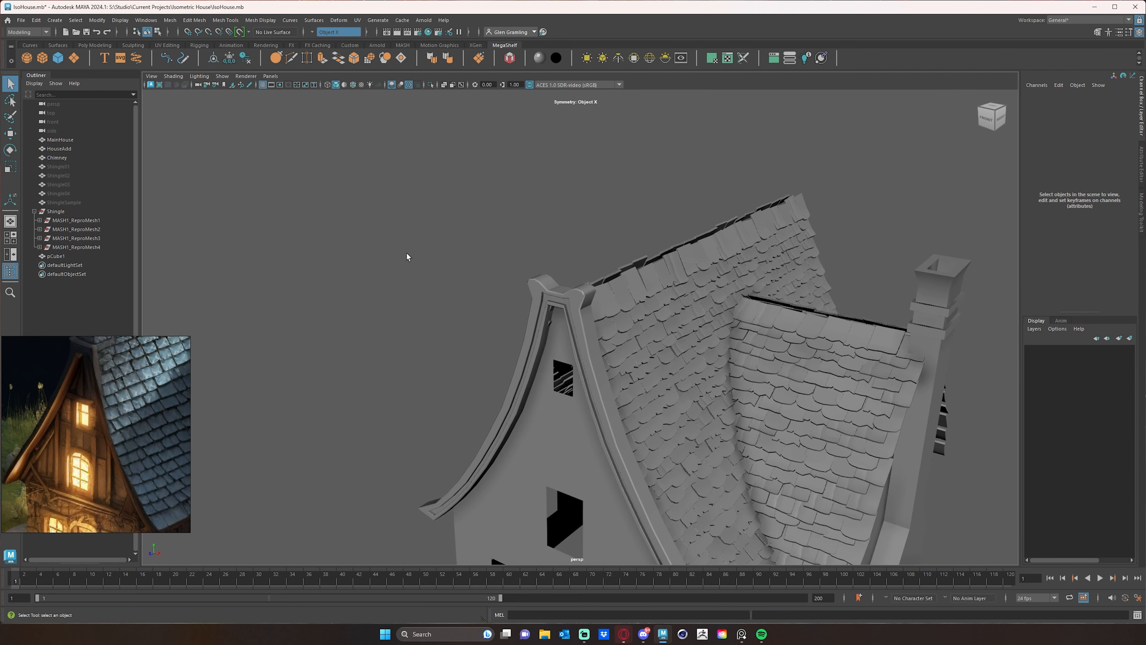
scroll(406, 252, "down", 5)
middle_click_drag(721, 333, 660, 273, "alt")
left_click_drag(660, 273, 639, 271, "alt")
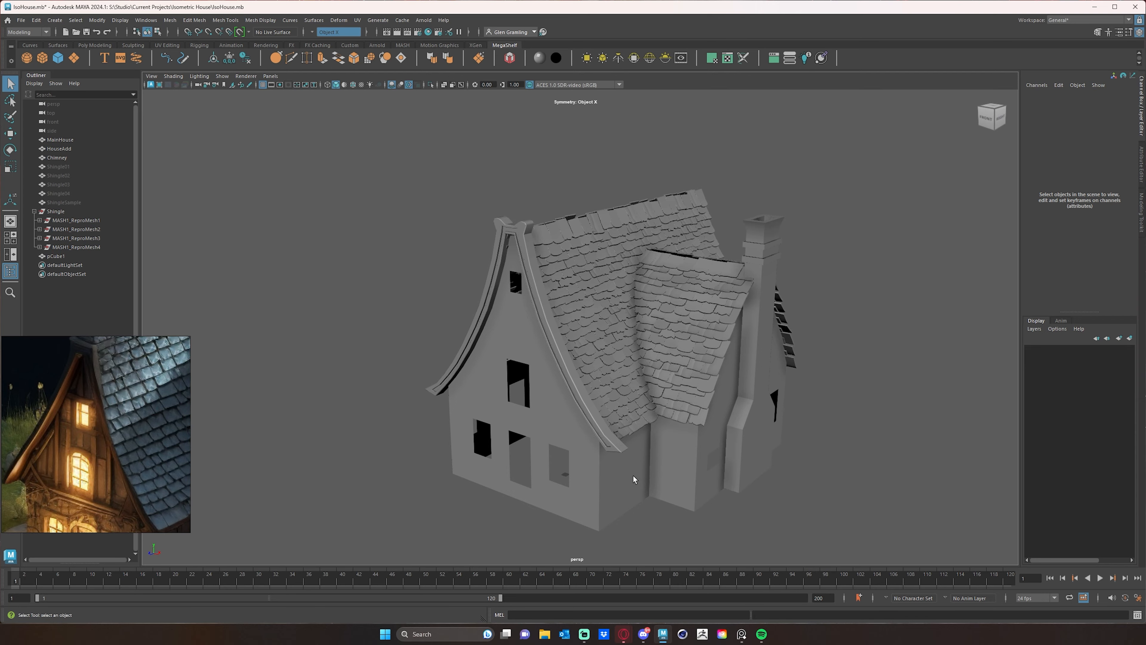
left_click_drag(634, 480, 627, 326, "alt")
- Nudge the vertex rows partway up both beams slightly sideways, and return to object mode with nothing selected
left_click(640, 277)
left_click_drag(640, 277, 643, 329, "alt")
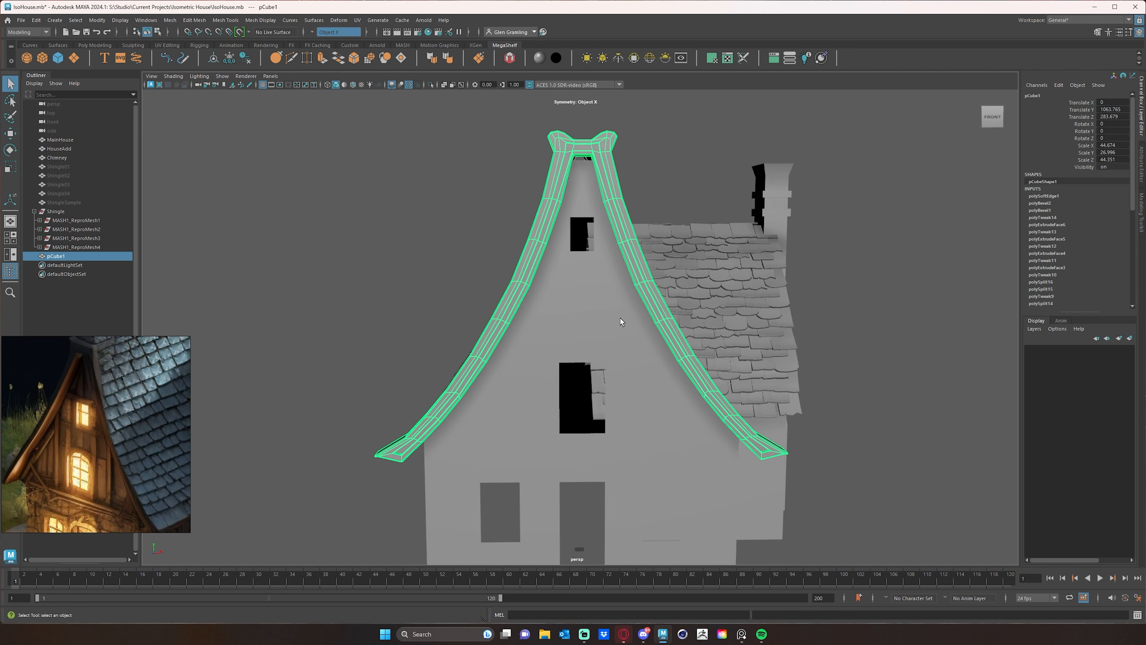
scroll(621, 322, "up", 5)
right_click(648, 298)
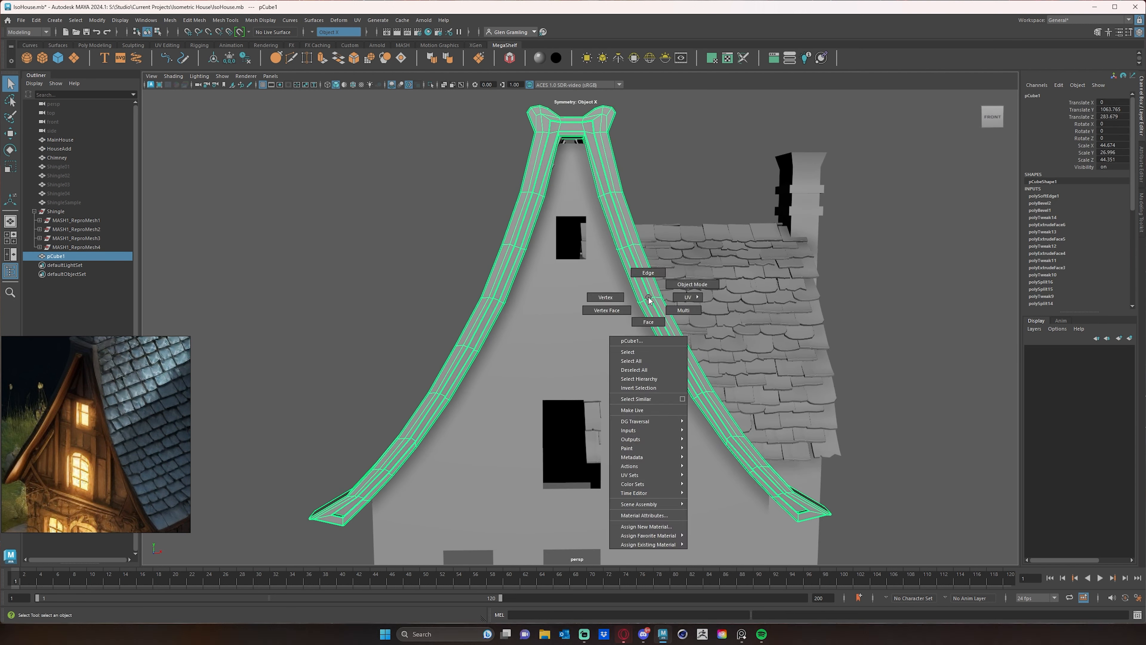
left_click(606, 297)
left_click_drag(437, 282, 504, 318)
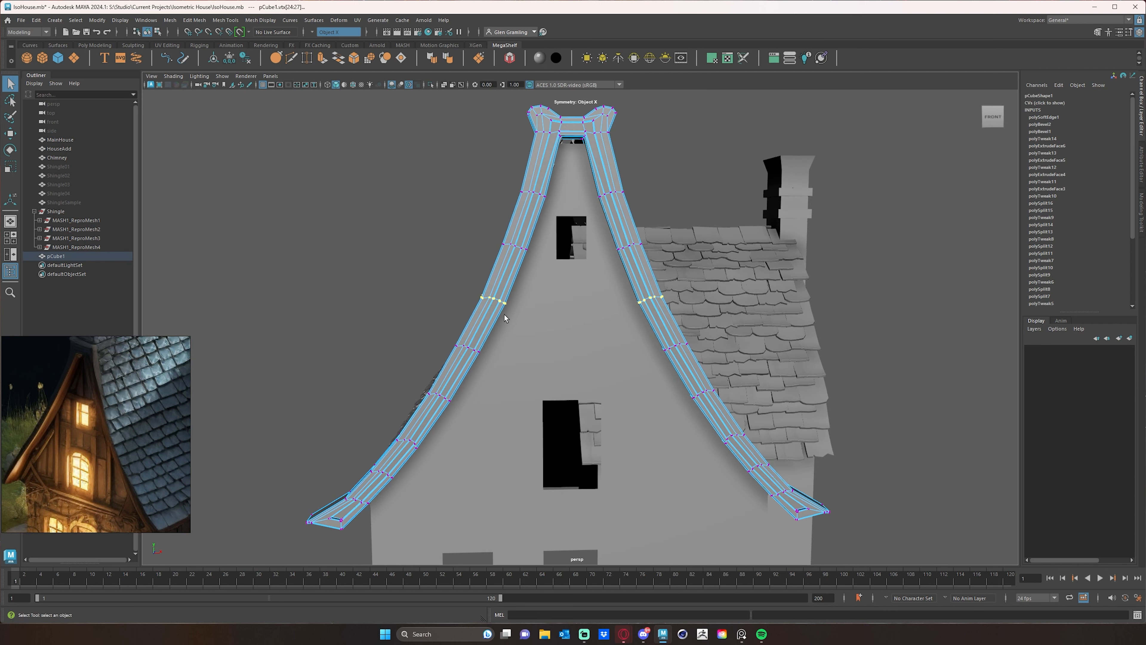
key("w")
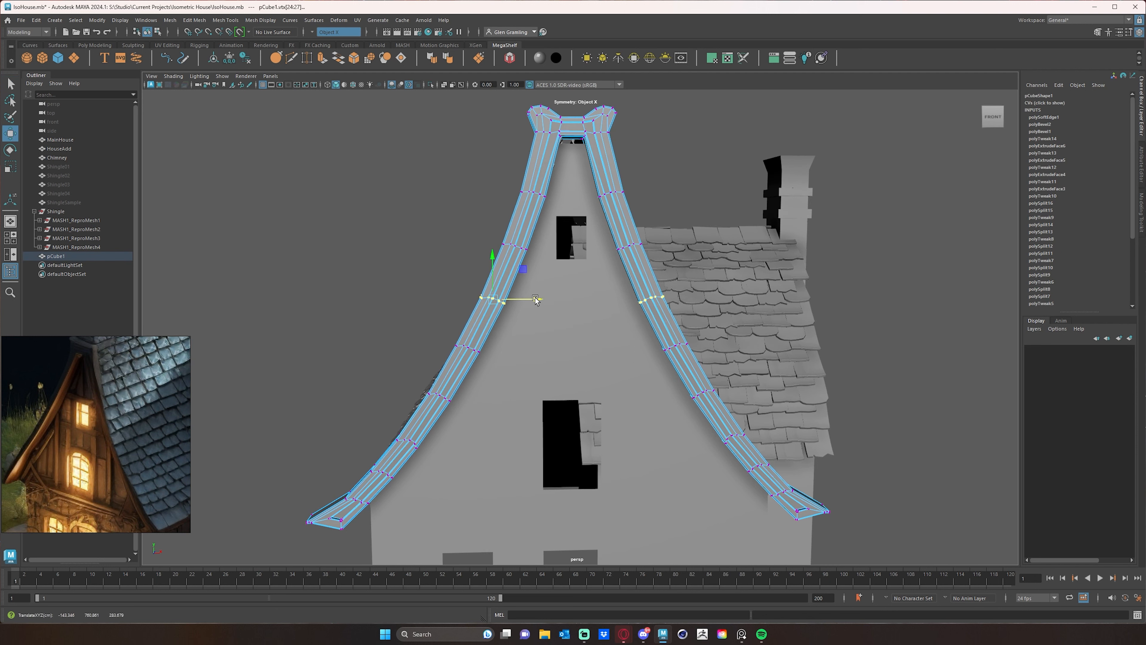
left_click(427, 331)
left_click_drag(451, 408, 661, 360, "alt")
right_click_drag(661, 360, 394, 291)
left_click(403, 295)
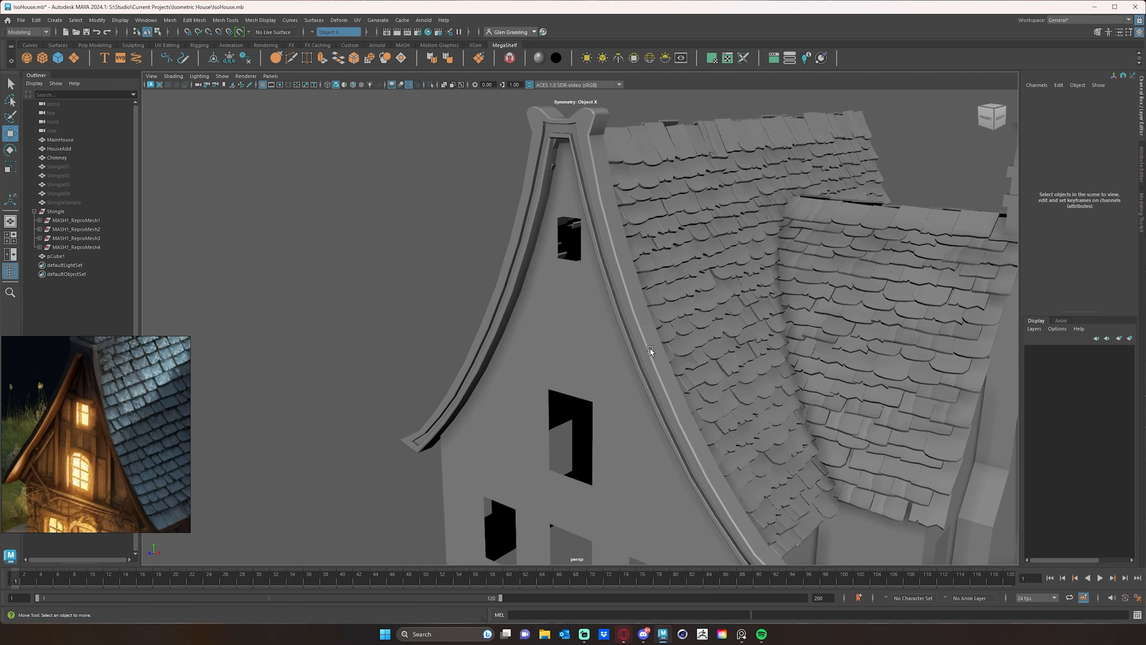
- Lower the whole bargeboard object to a Translate Y of 1056.649 so it sits closer over the gable
left_click_drag(724, 354, 695, 357, "alt")
right_click_drag(695, 357, 534, 347, "alt")
left_click_drag(535, 347, 505, 351, "alt")
right_click_drag(505, 351, 600, 365, "alt")
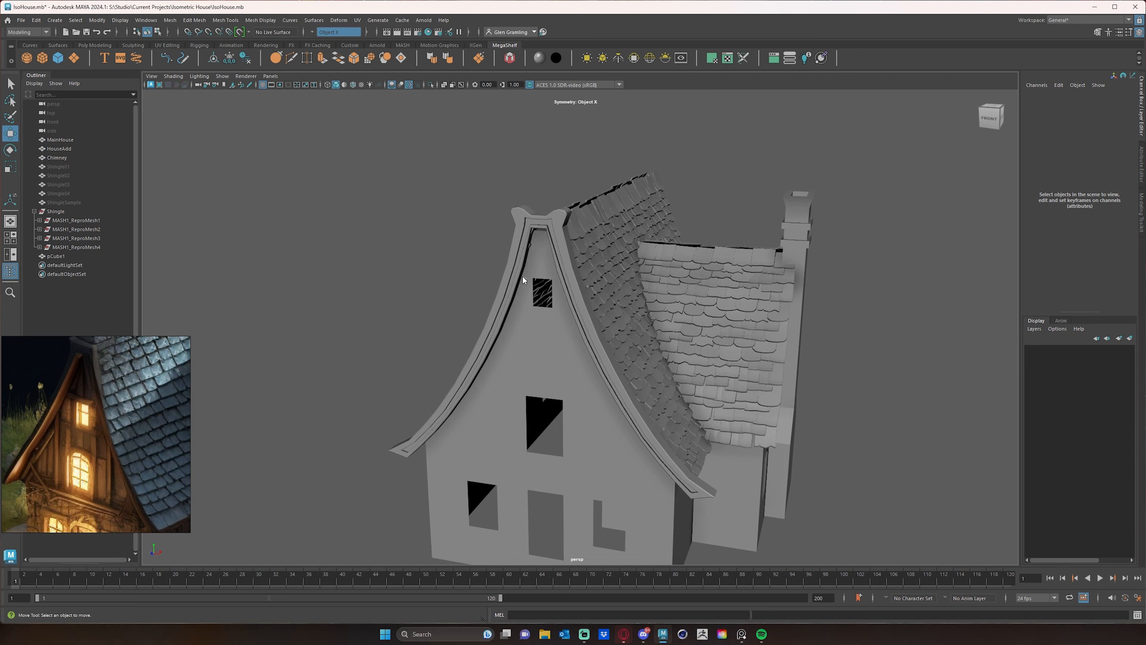
right_click_drag(523, 276, 379, 265)
left_click_drag(423, 265, 522, 269, "alt")
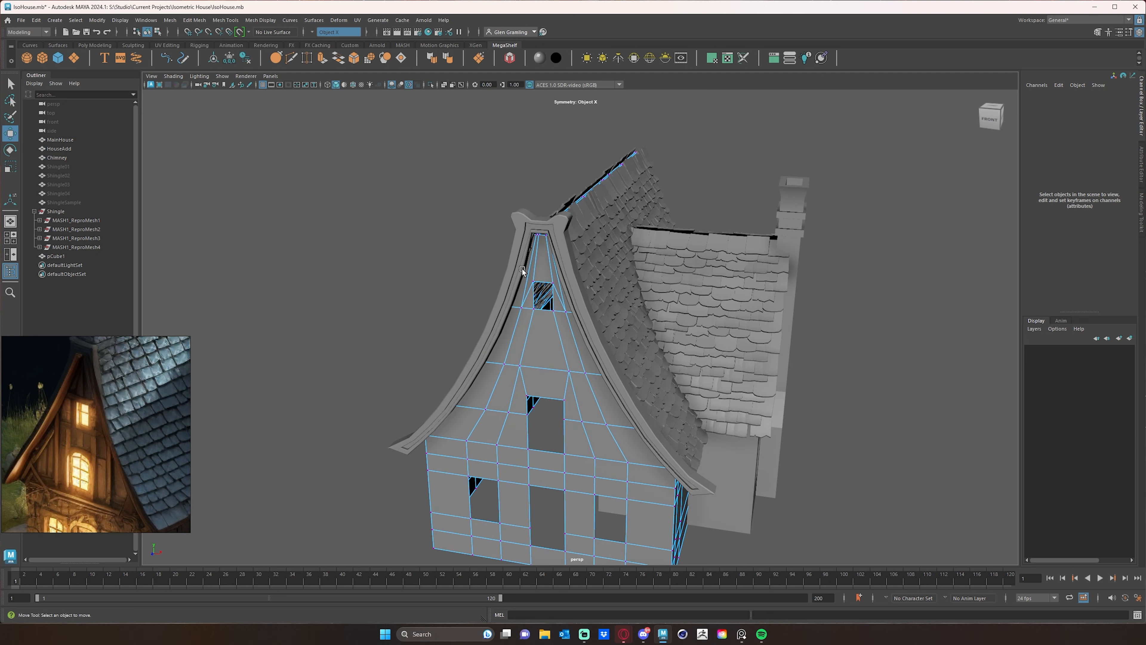
left_click_drag(557, 175, 533, 261, "alt")
right_click_drag(534, 261, 484, 204)
left_click_drag(485, 204, 479, 232, "alt")
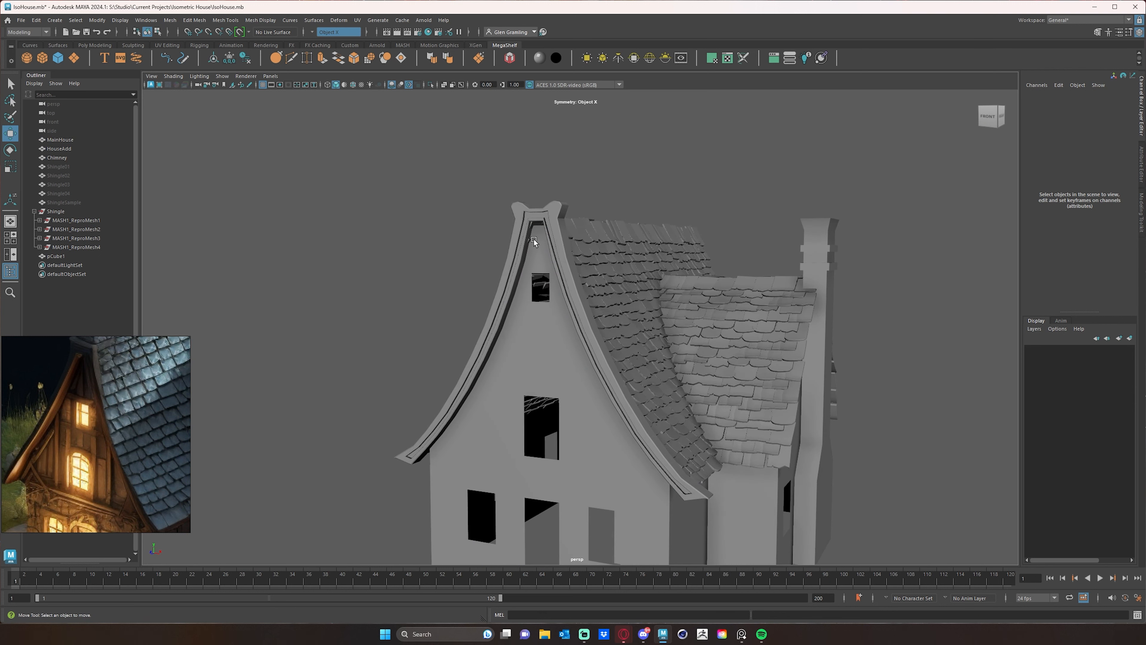
left_click(554, 231)
left_click_drag(541, 185, 437, 228)
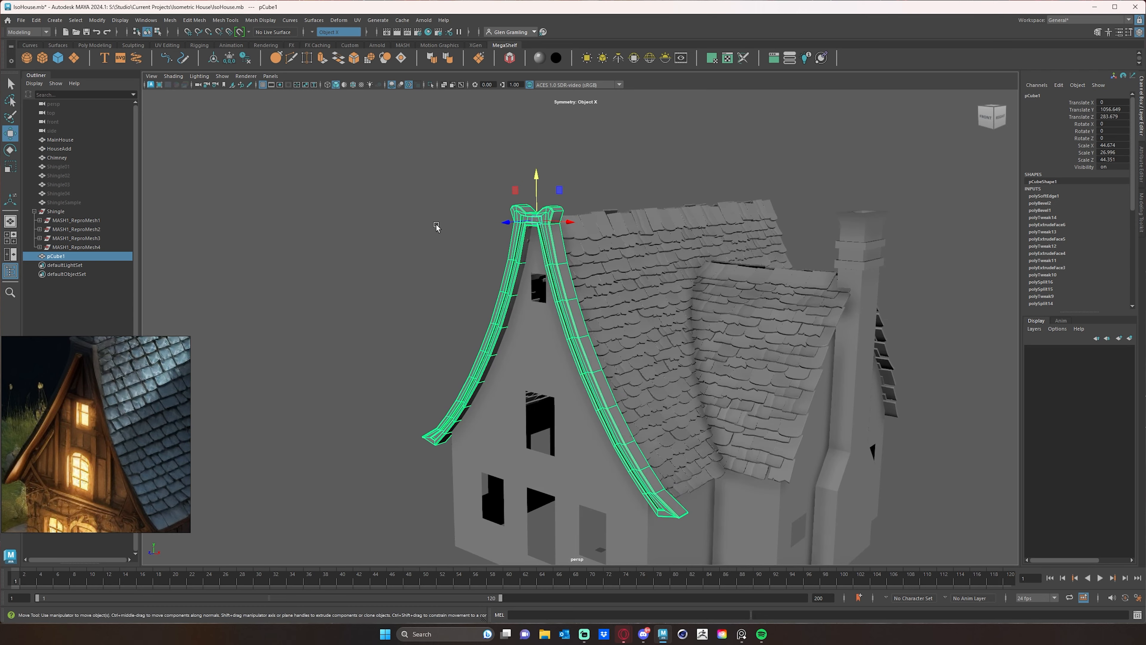
- Move the stray shingle poking out beneath the bargeboard near the small upper window to a Translate X of 4.892
right_click_drag(438, 228, 645, 193, "alt")
middle_click_drag(646, 193, 641, 285, "alt")
left_click_drag(610, 285, 628, 282, "alt")
right_click_drag(629, 281, 698, 244, "alt")
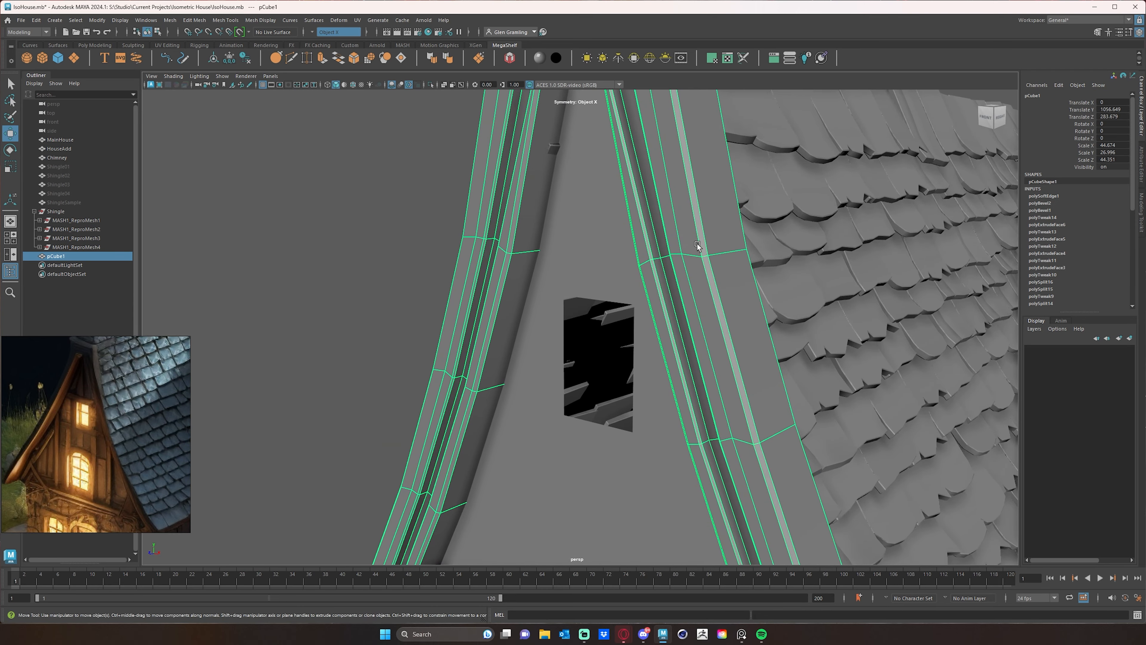
left_click(558, 149)
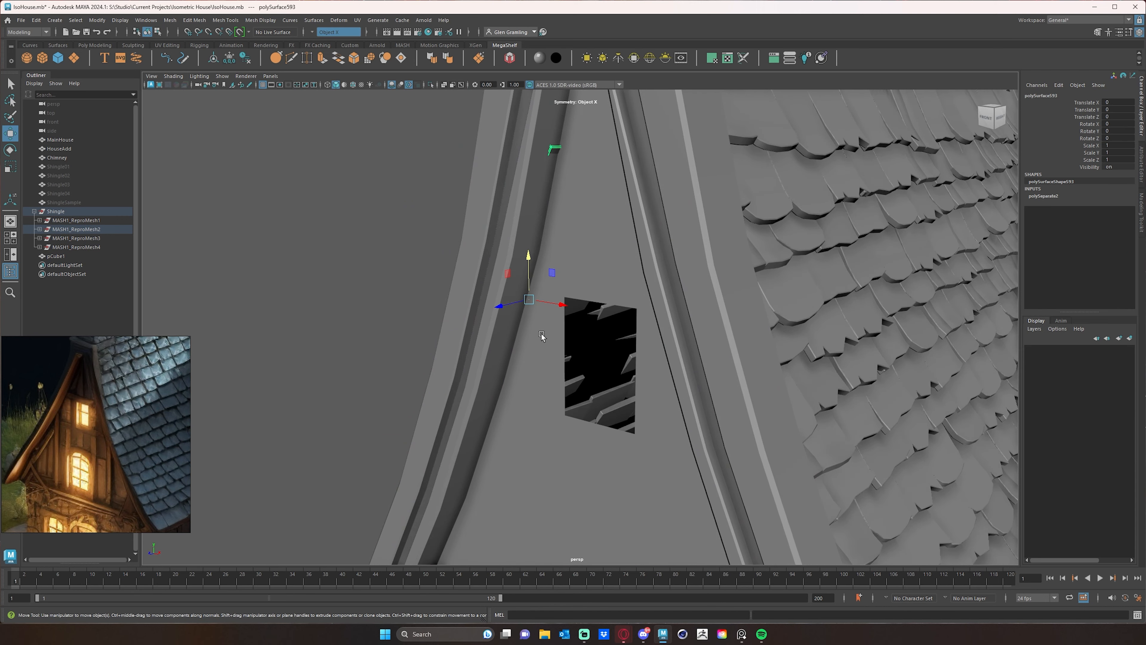
left_click_drag(560, 304, 522, 256, "alt")
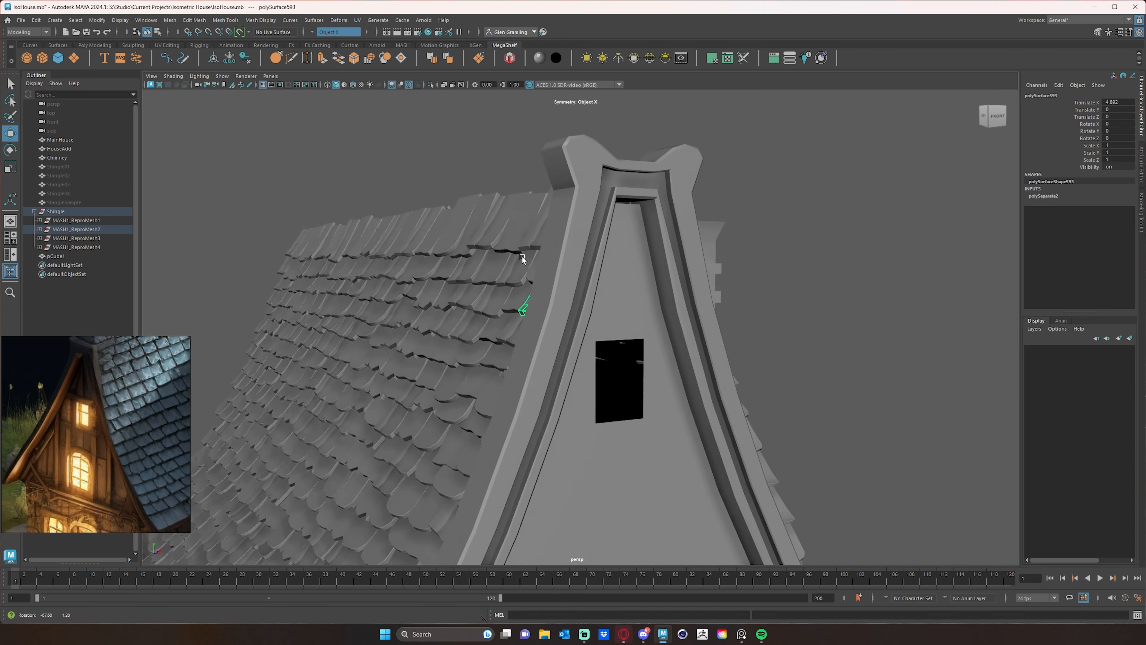
- Clear the selection and examine the whole house from both front corners, checking the shingles against the bargeboard
middle_click_drag(522, 256, 731, 23, "alt")
right_click_drag(732, 23, 153, 304, "alt")
left_click_drag(505, 296, 497, 312, "alt")
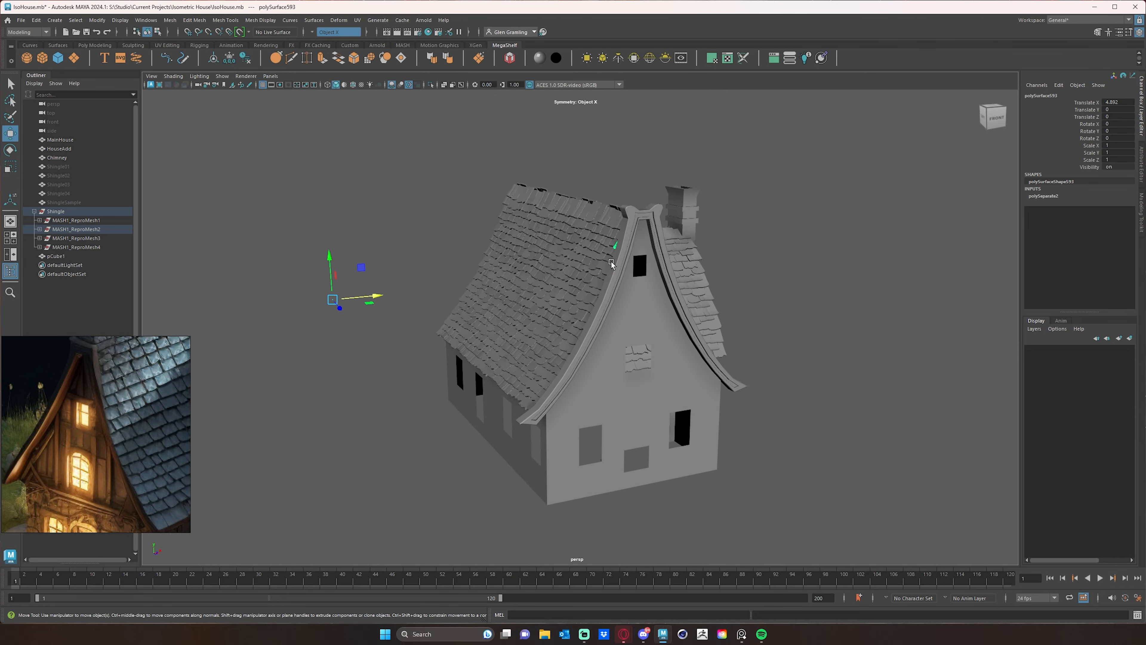
left_click(610, 260)
left_click(846, 294)
mouse_move(804, 318)
left_mouse_down("alt")
mouse_move(760, 287)
mouse_move(729, 291)
mouse_move(800, 312)
left_mouse_up("alt")
right_click_drag(800, 312, 908, 311, "alt")
left_click_drag(908, 312, 535, 327, "alt")
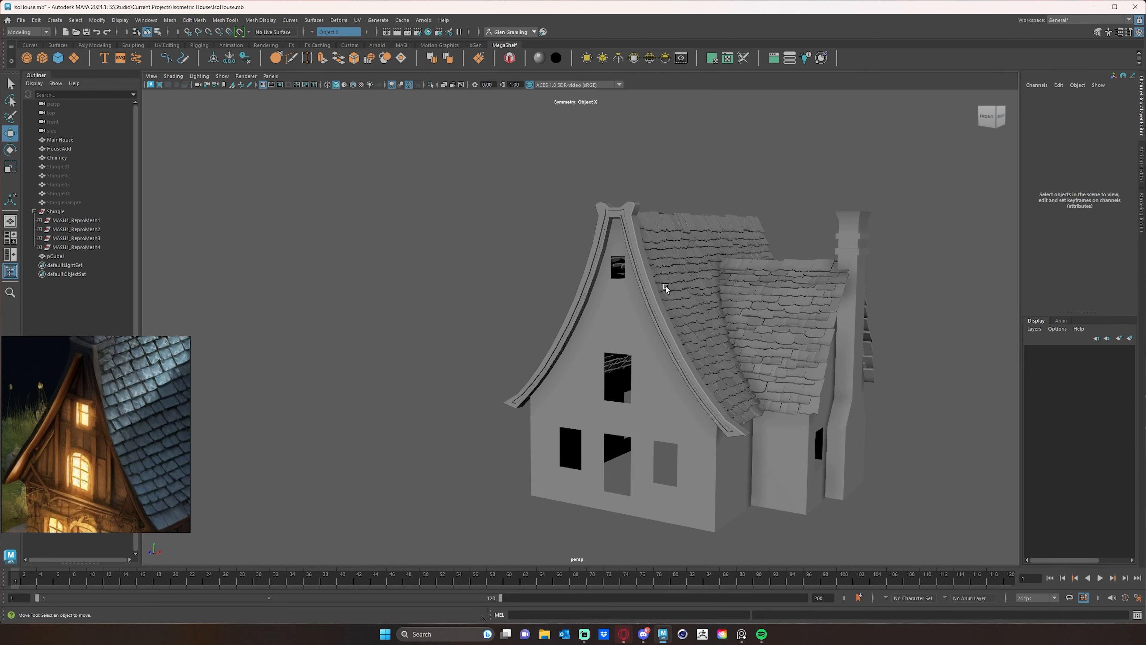
left_click_drag(665, 287, 612, 290, "alt")
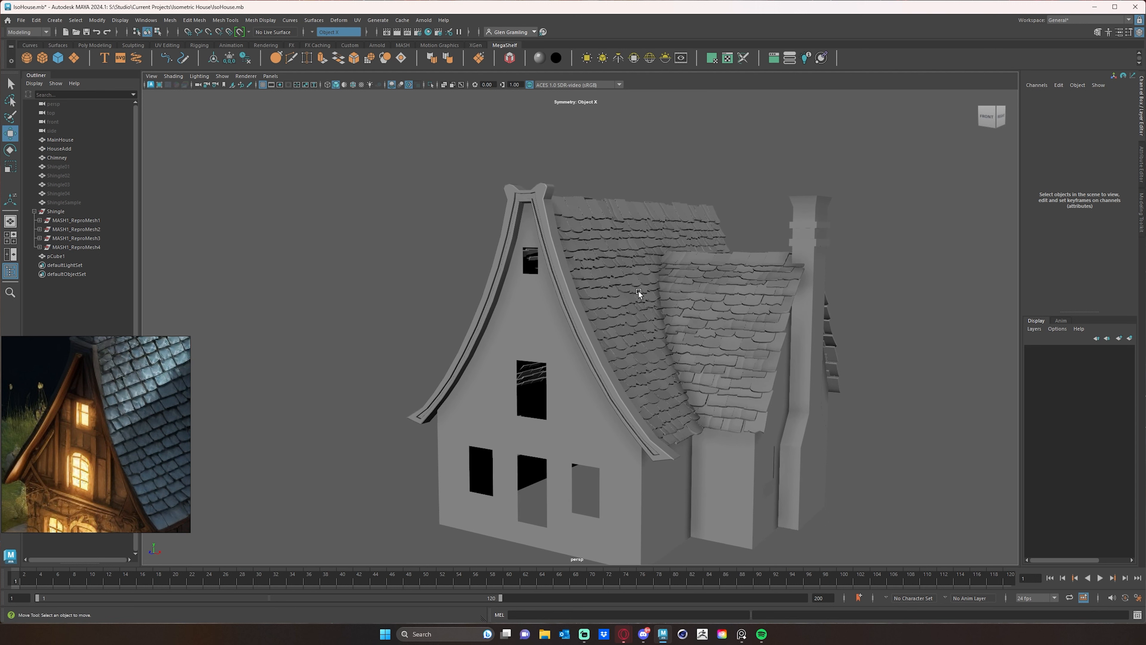
- Select the bargeboard and examine both lower beam ends, the ridge ornament and the fit against the shingles from several angles
left_click_drag(648, 325, 571, 317, "alt")
left_click(577, 310)
right_click_drag(571, 317, 803, 332, "alt")
right_click_drag(596, 328, 758, 336, "alt")
middle_click_drag(758, 336, 678, 272, "alt")
right_click_drag(808, 312, 631, 316, "alt")
middle_click_drag(773, 388, 796, 213, "alt")
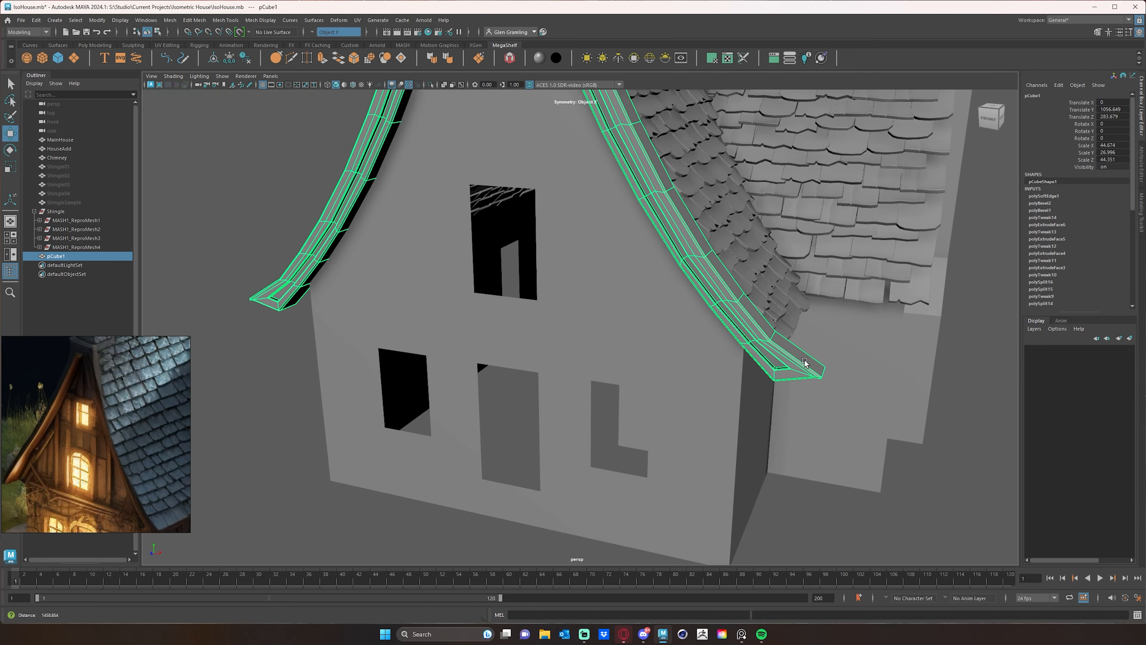
left_click_drag(740, 366, 809, 363, "alt")
right_click_drag(471, 353, 555, 354, "alt")
middle_click_drag(422, 360, 601, 349, "alt")
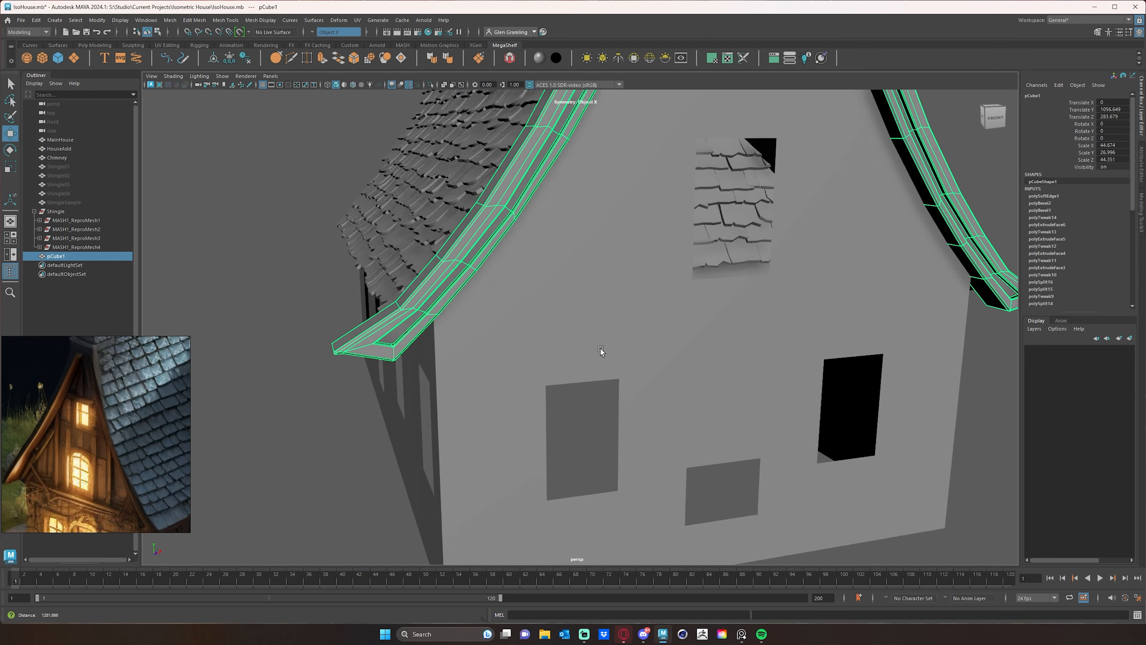
right_click_drag(601, 349, 713, 347, "alt")
middle_click_drag(564, 337, 557, 348, "alt")
right_click_drag(787, 332, 643, 323, "alt")
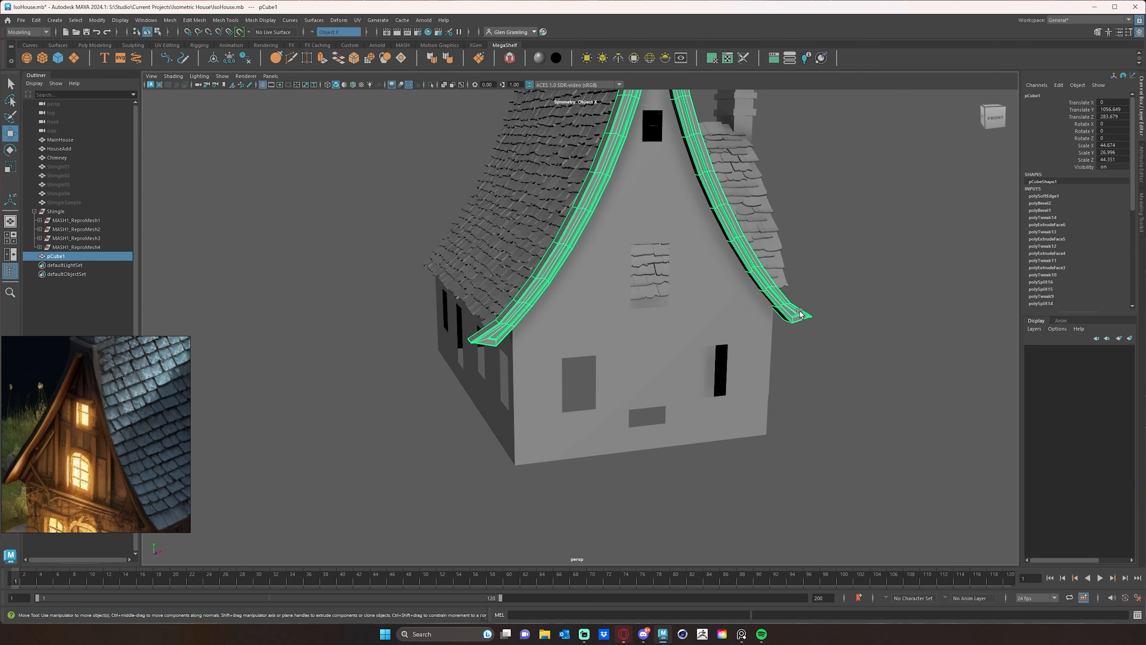
right_click_drag(557, 221, 466, 134, "alt")
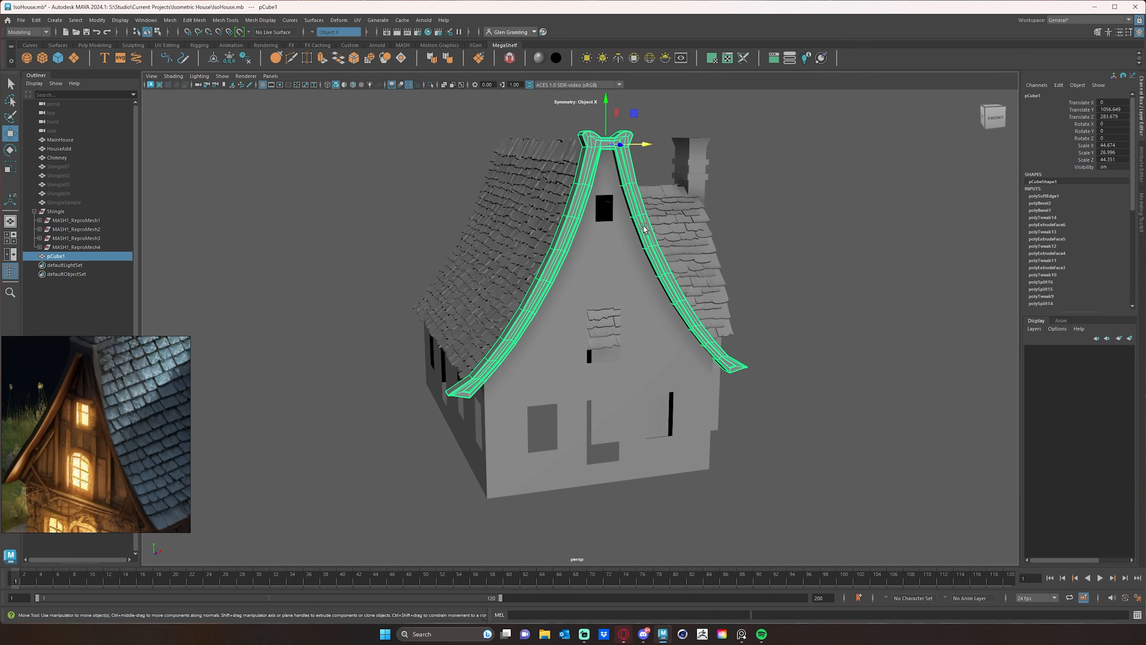
left_click_drag(726, 354, 680, 341, "alt")
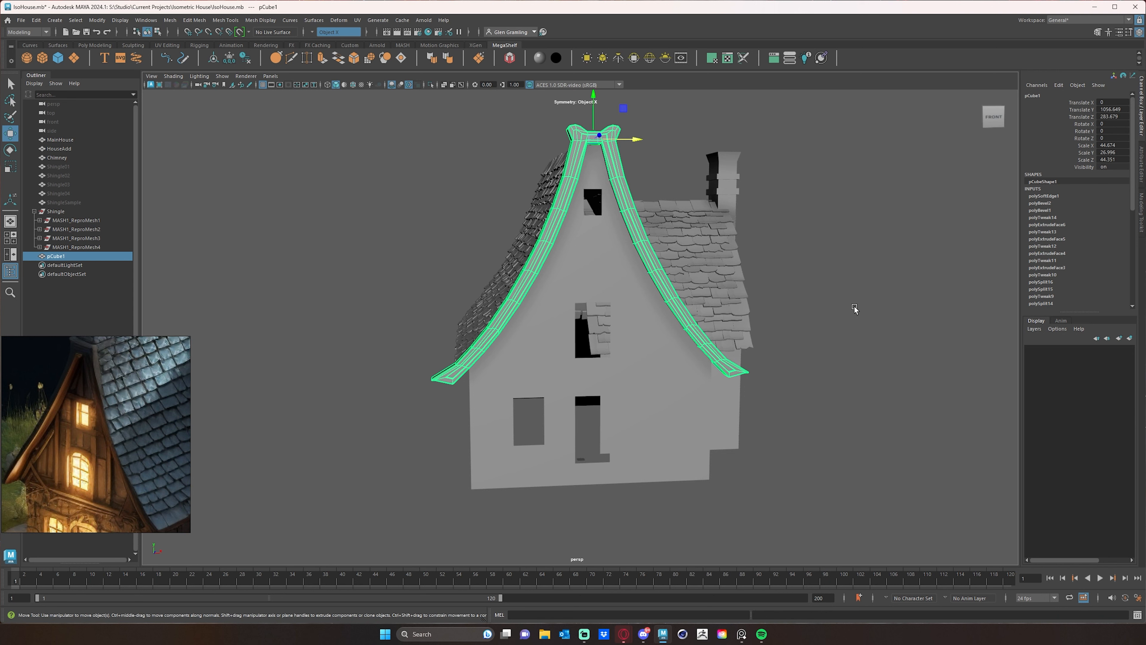
left_click_drag(854, 309, 705, 303, "alt")
- Turn symmetry off for the bargeboard and clear the selection
left_click(899, 293)
left_click(597, 174)
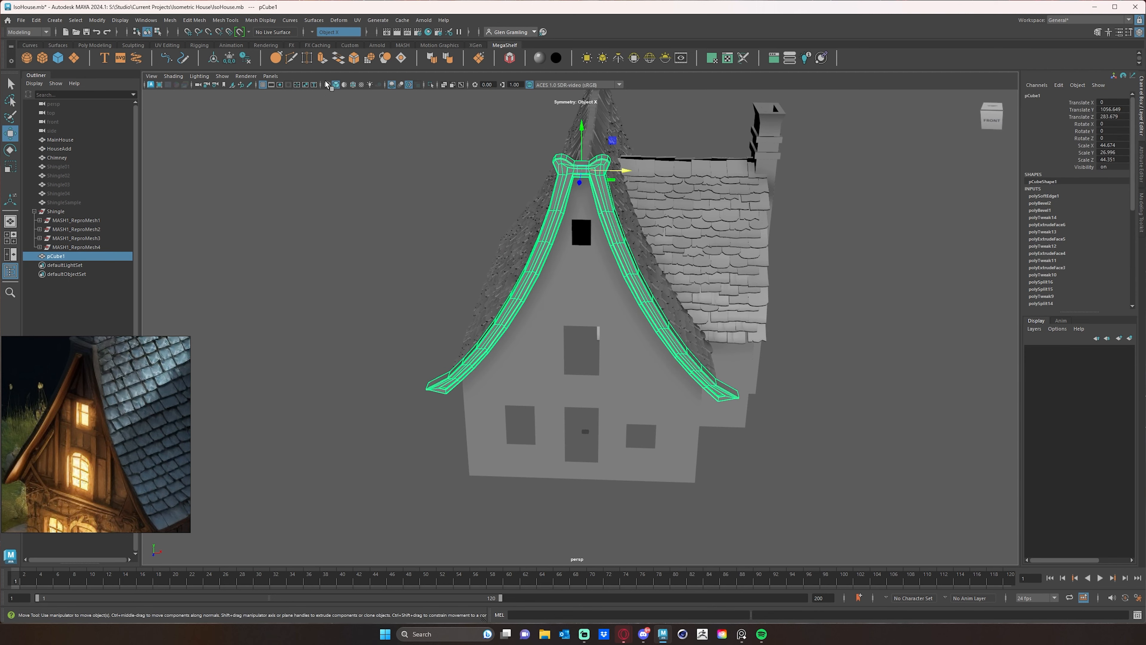
left_click(315, 35)
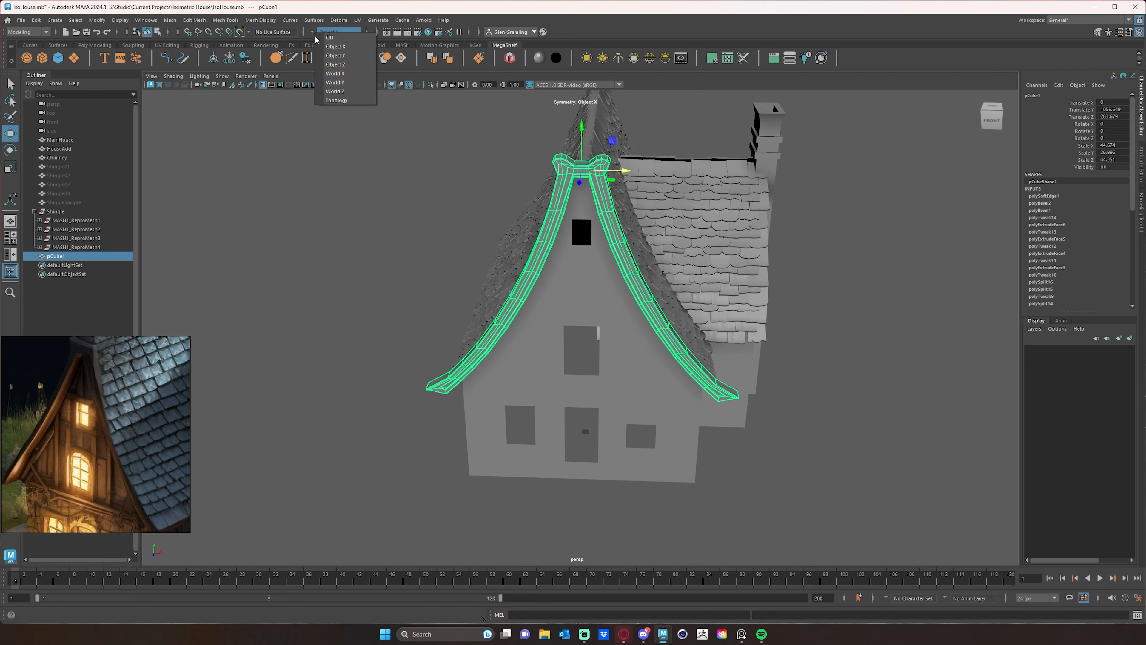
left_click(330, 38)
left_click(392, 298)
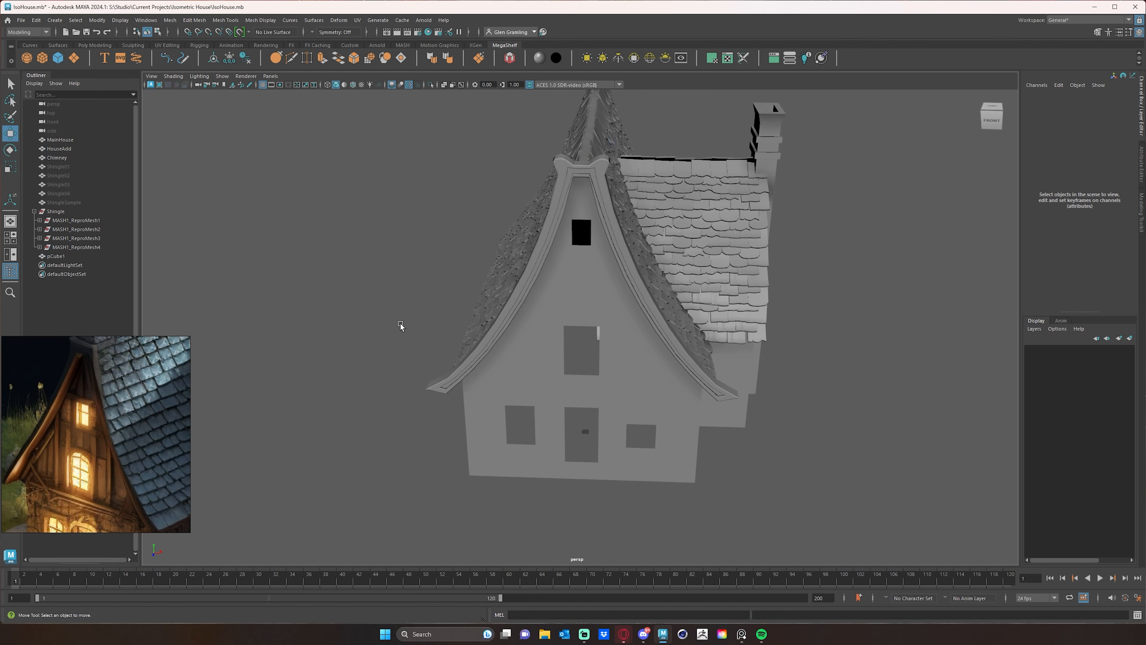
- Select the outermost tip vertices at the left beam's lower end and nudge them vertically to make the end irregular
left_click_drag(399, 325, 374, 302, "alt")
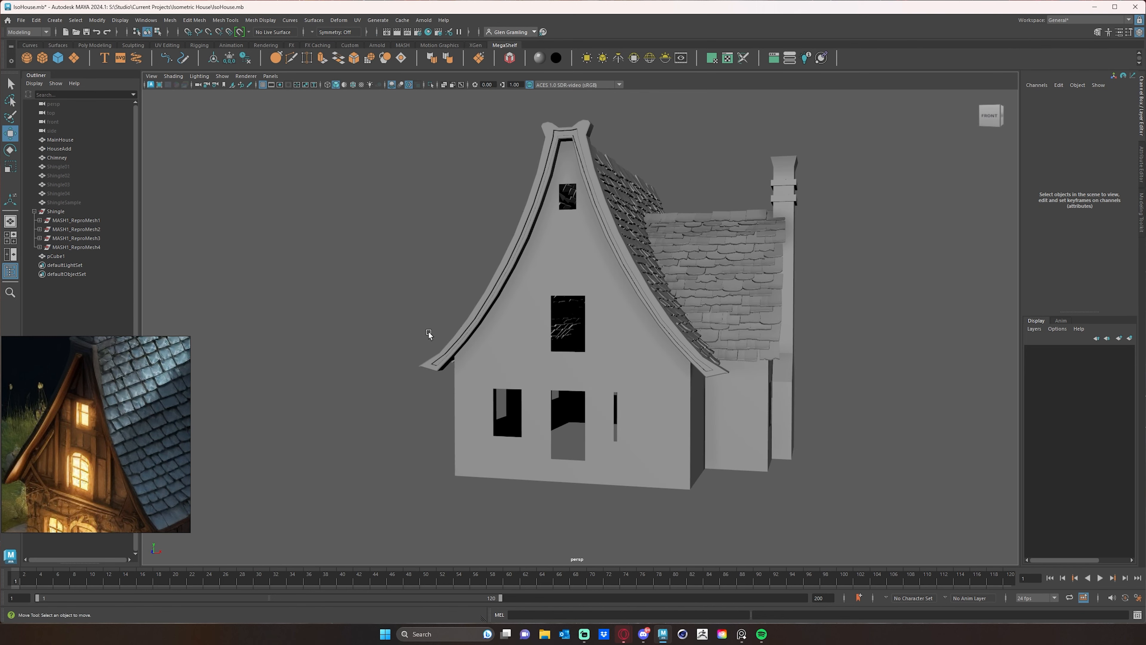
left_click_drag(354, 389, 375, 354, "alt")
right_click_drag(376, 355, 571, 358, "alt")
middle_click_drag(571, 358, 701, 340, "alt")
right_click_drag(700, 340, 746, 339, "alt")
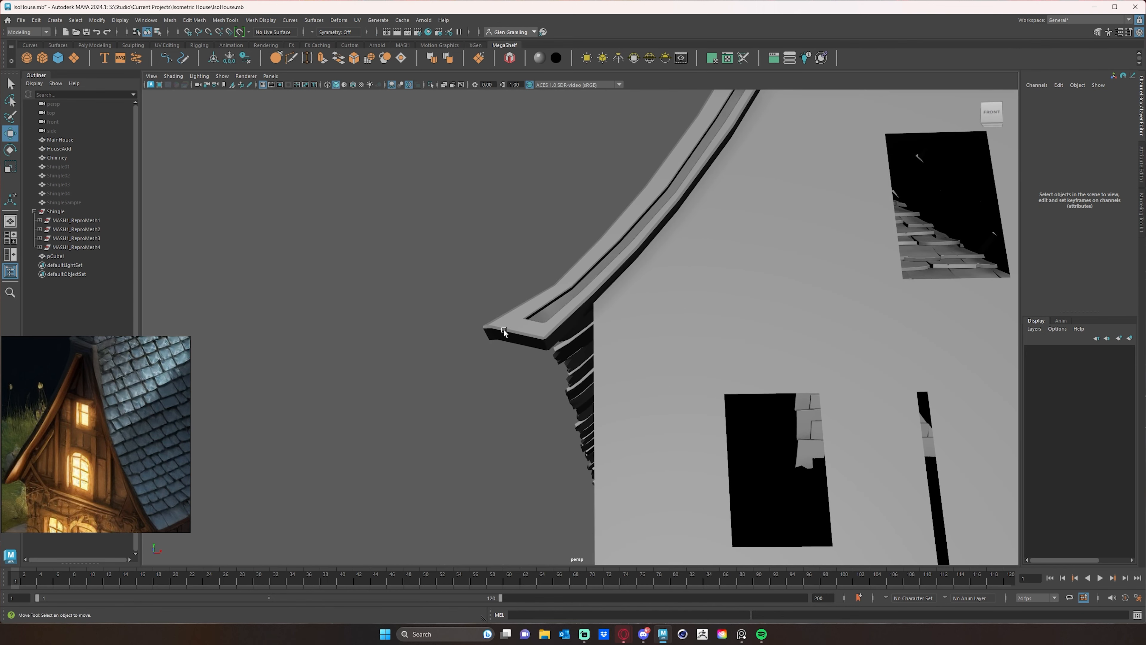
left_click(504, 330)
left_click_drag(467, 332, 602, 364, "alt")
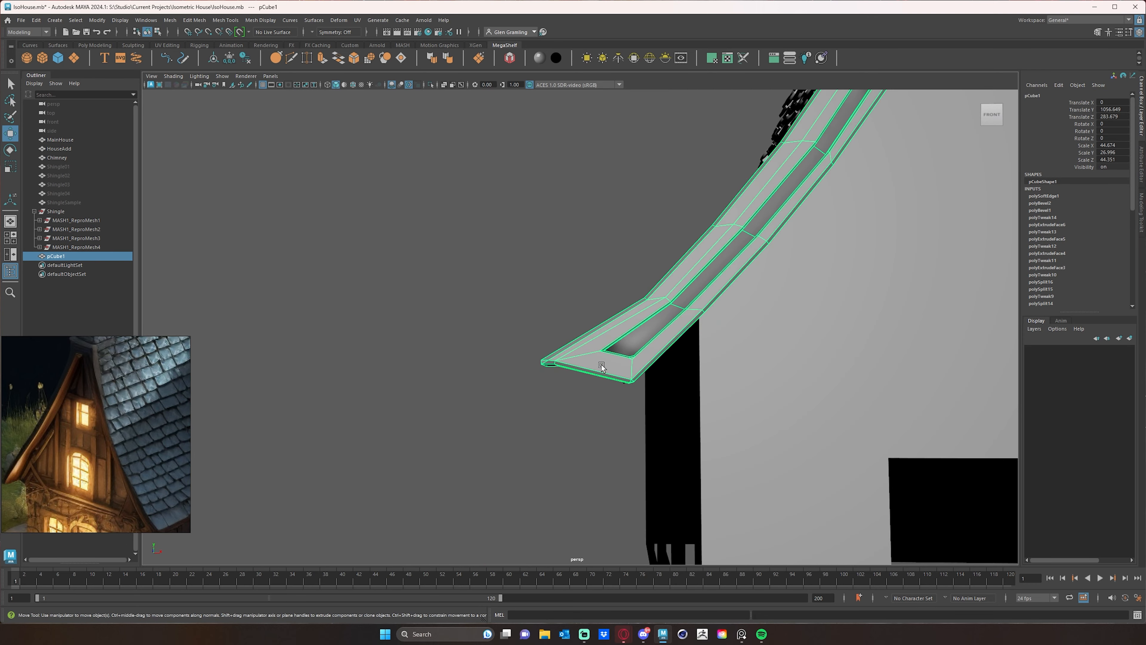
right_click_drag(548, 361, 512, 360)
left_click_drag(501, 334, 544, 383)
mouse_move(545, 382)
left_mouse_down("alt")
mouse_move(559, 369)
mouse_move(551, 382)
left_mouse_up("alt")
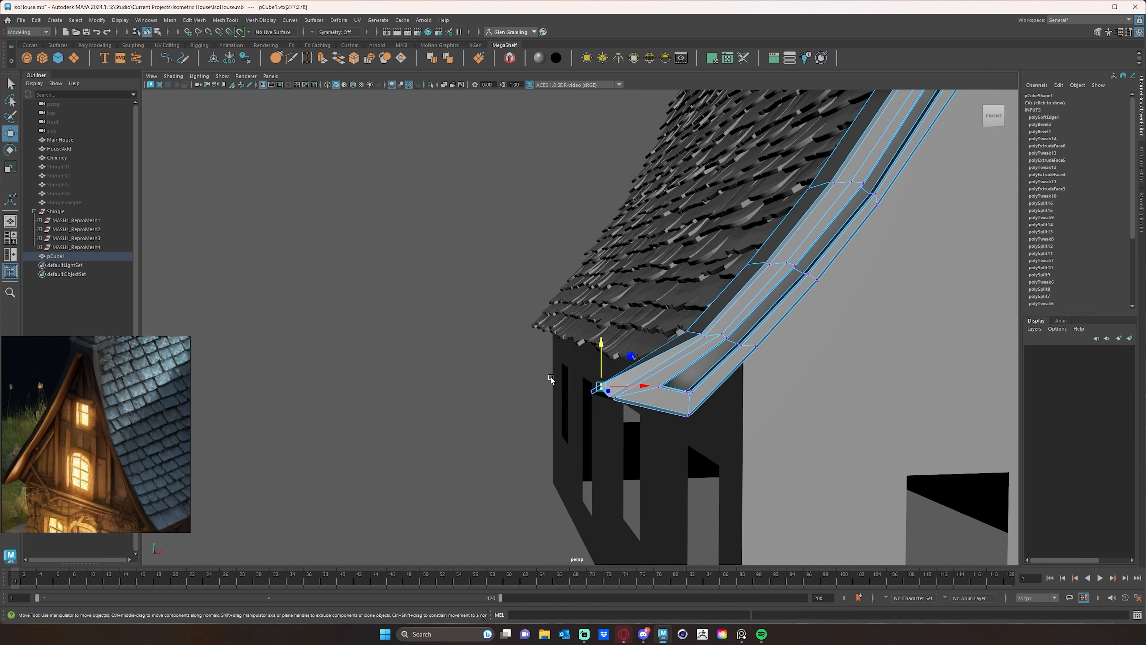
key("ctrl+z")
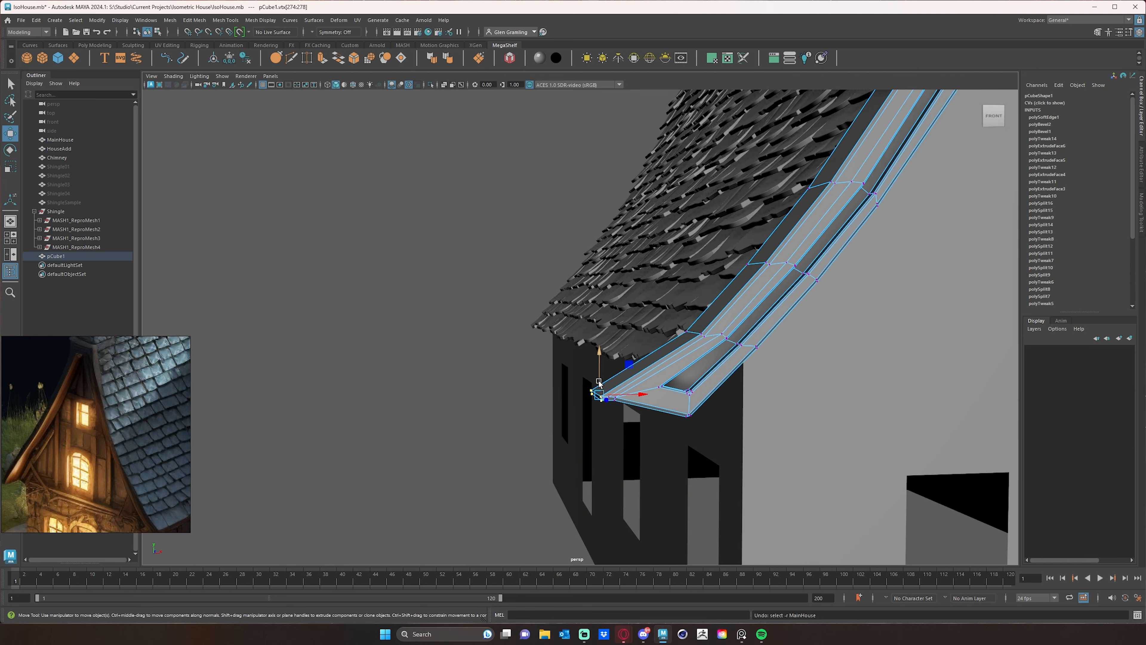
left_click_drag(599, 381, 643, 380)
- Raise a single corner vertex on the left beam's end face slightly and pick another vertex along its edge
left_click_drag(541, 413, 727, 351, "alt")
left_click_drag(840, 339, 841, 335)
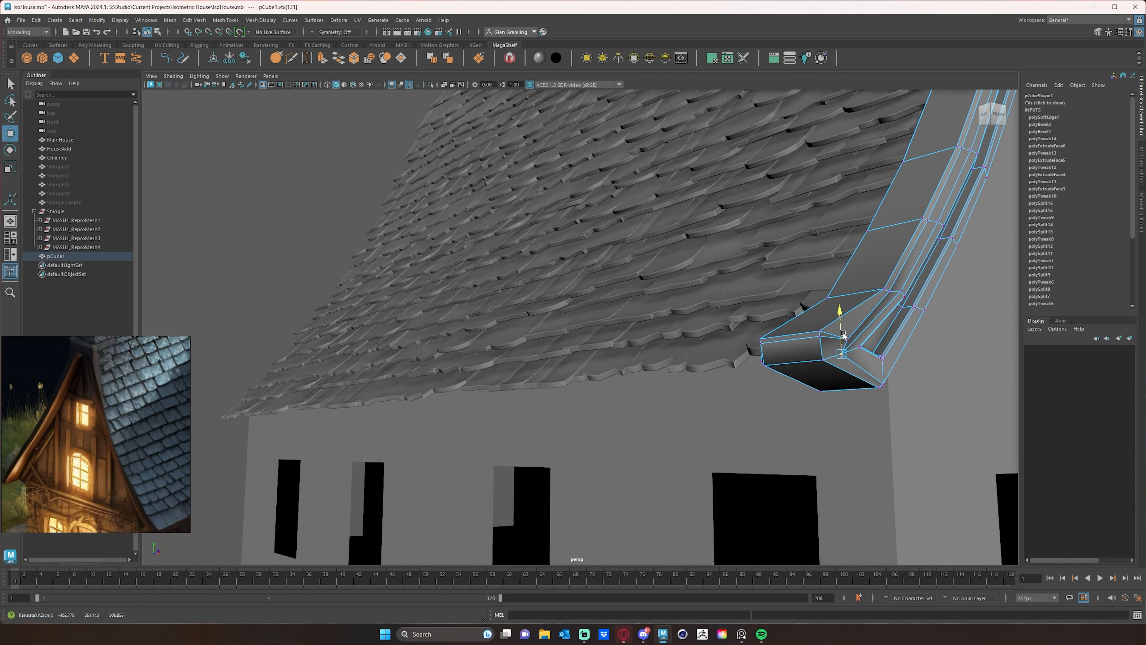
left_click_drag(758, 350, 801, 359, "alt")
left_click_drag(686, 361, 698, 391, "alt")
left_click(730, 364)
left_click_drag(714, 397, 739, 373, "alt")
- Shift individual vertex groups along the beams' front edges slightly forward or back to break up the straight profile
left_click_drag(769, 287, 732, 252, "alt")
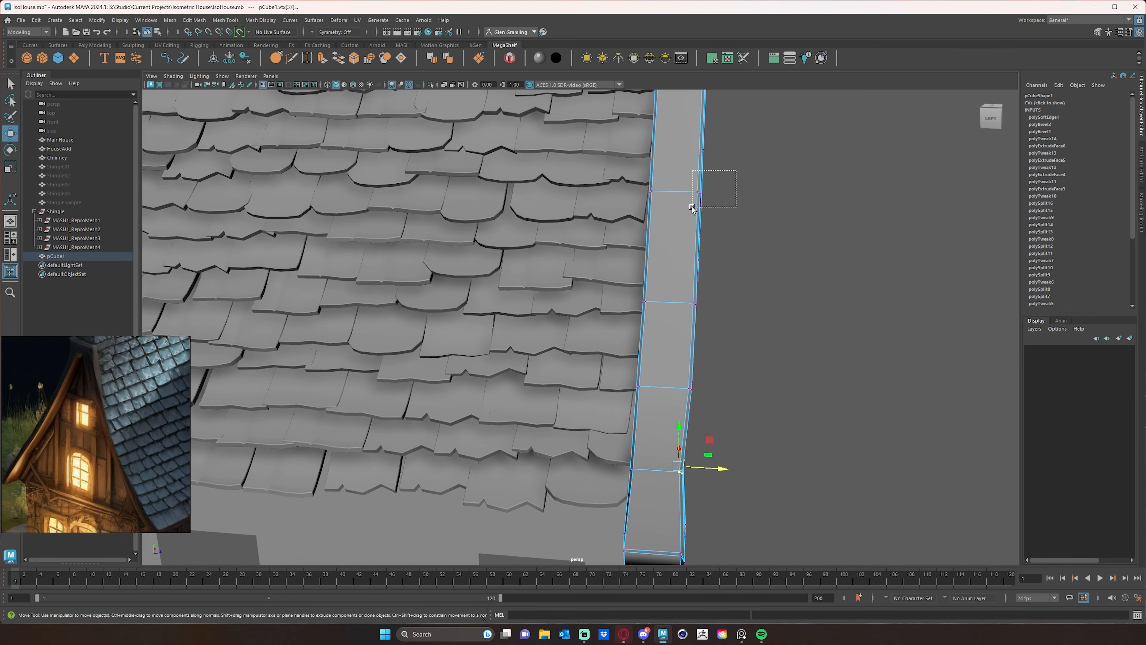
left_click_drag(692, 207, 744, 200)
middle_click_drag(764, 221, 743, 325, "alt")
mouse_move(763, 246)
left_mouse_down("alt")
mouse_move(747, 248)
mouse_move(753, 239)
mouse_move(775, 250)
left_mouse_up("alt")
left_click_drag(796, 276, 775, 284, "alt")
middle_click_drag(866, 375, 820, 296, "alt")
left_click_drag(832, 323, 790, 356)
left_click_drag(859, 358, 852, 354)
middle_click_drag(853, 309, 836, 412, "alt")
left_click_drag(863, 220, 856, 206, "alt")
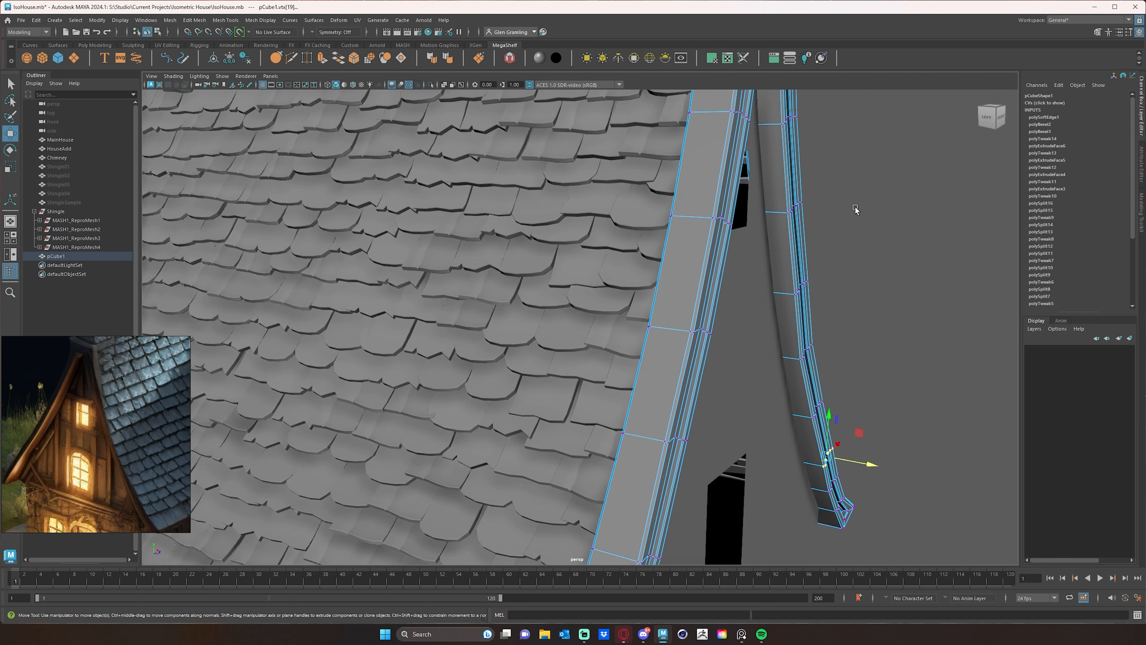
- Offset the front vertices of one ridge ornament horn and the outer vertices of the other to make them uneven
middle_click_drag(855, 206, 801, 382, "alt")
left_click_drag(800, 166, 807, 182, "alt")
middle_click_drag(807, 183, 798, 383, "alt")
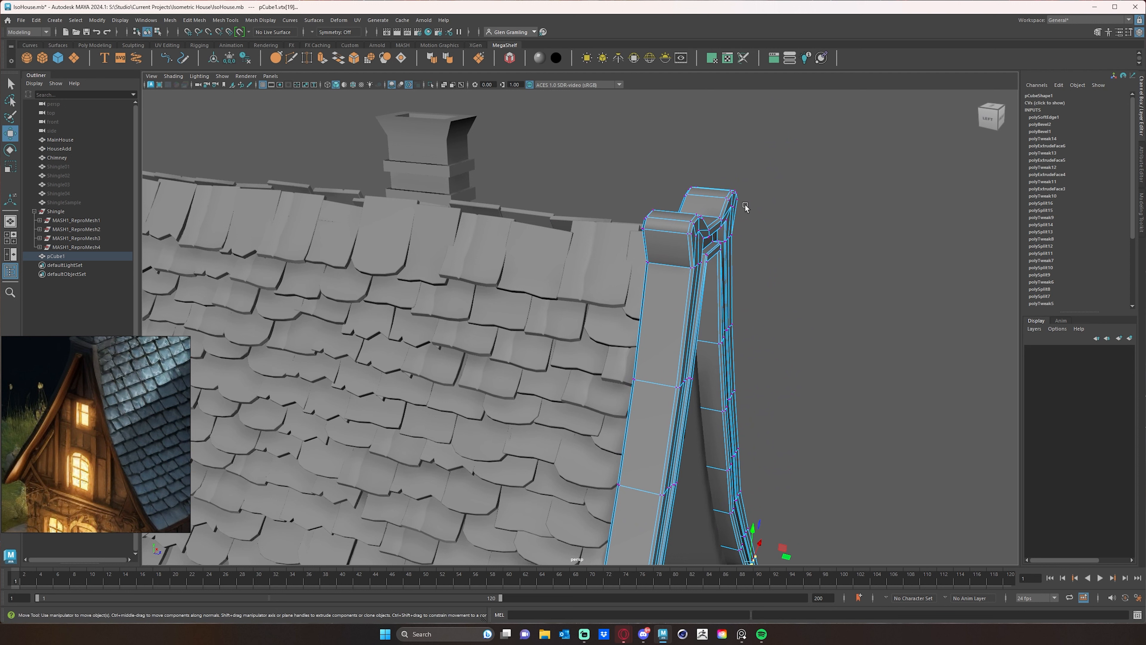
left_click_drag(757, 211, 631, 203)
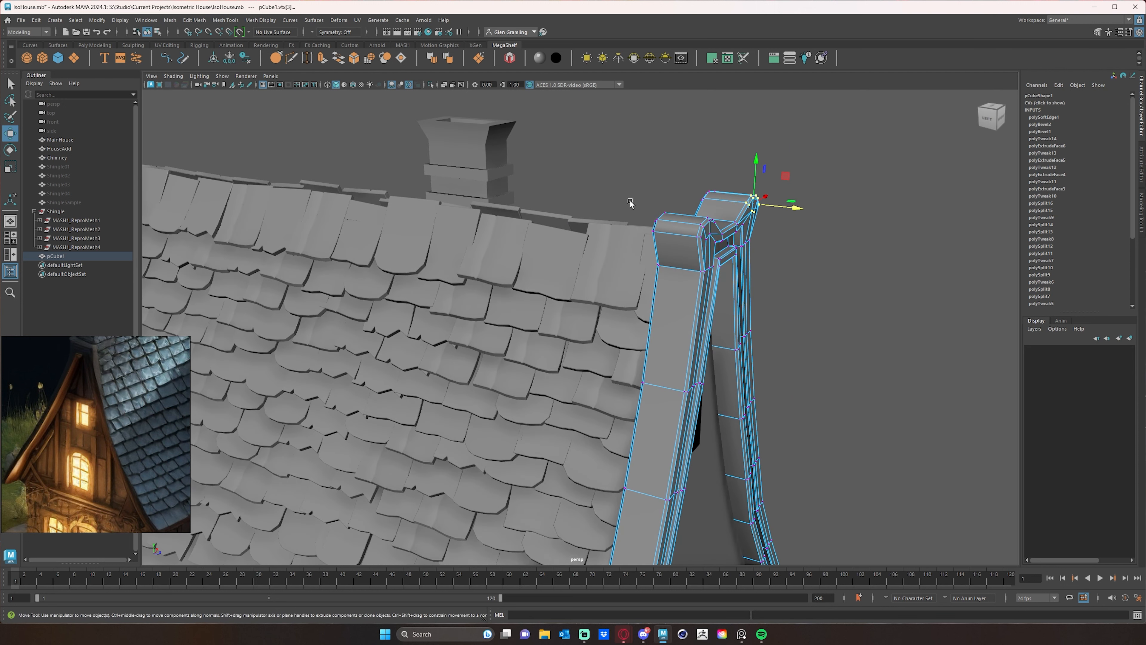
left_click_drag(666, 244, 694, 228)
left_click_drag(785, 261, 707, 302, "alt")
left_click_drag(833, 342, 723, 289, "alt")
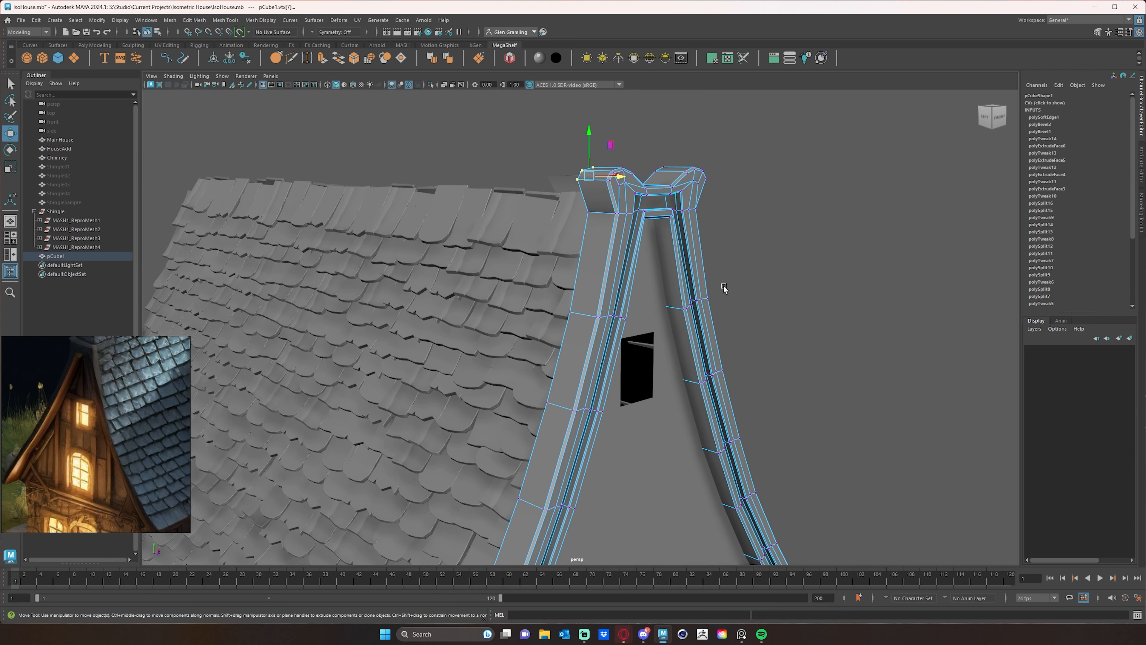
- Adjust the height of the groove face on the crosspiece beneath the ridge ornament
right_click_drag(683, 233, 719, 211)
left_click_drag(718, 212, 655, 285, "alt")
right_click_drag(654, 286, 659, 253)
left_click(670, 283)
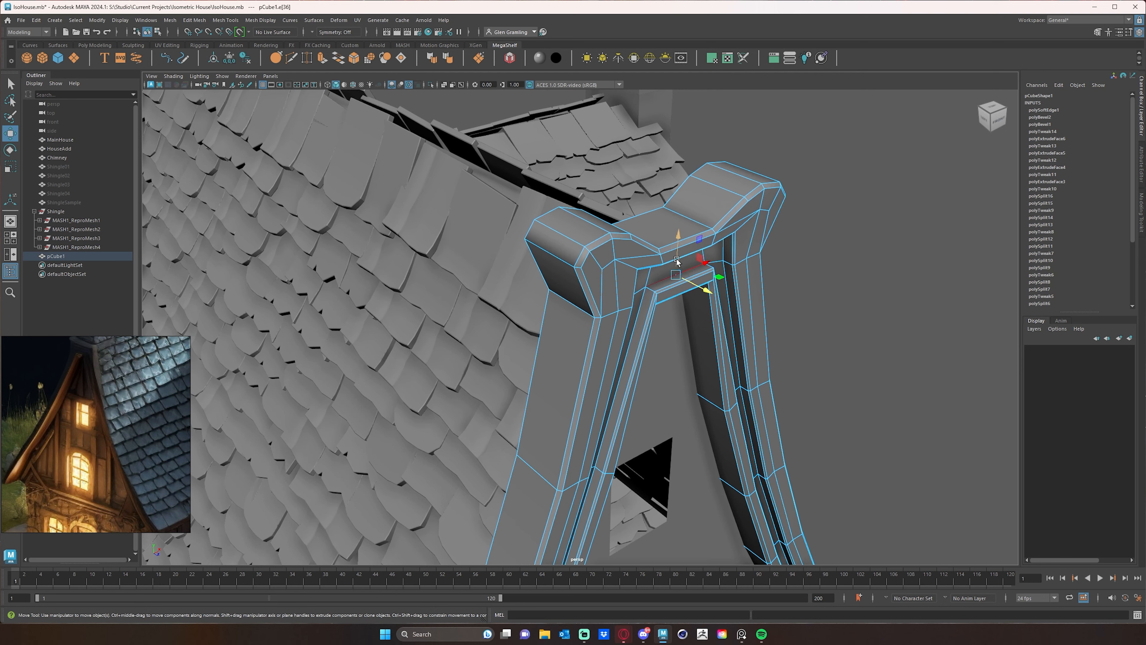
left_click_drag(677, 259, 625, 262)
middle_click_drag(746, 327, 649, 209, "alt")
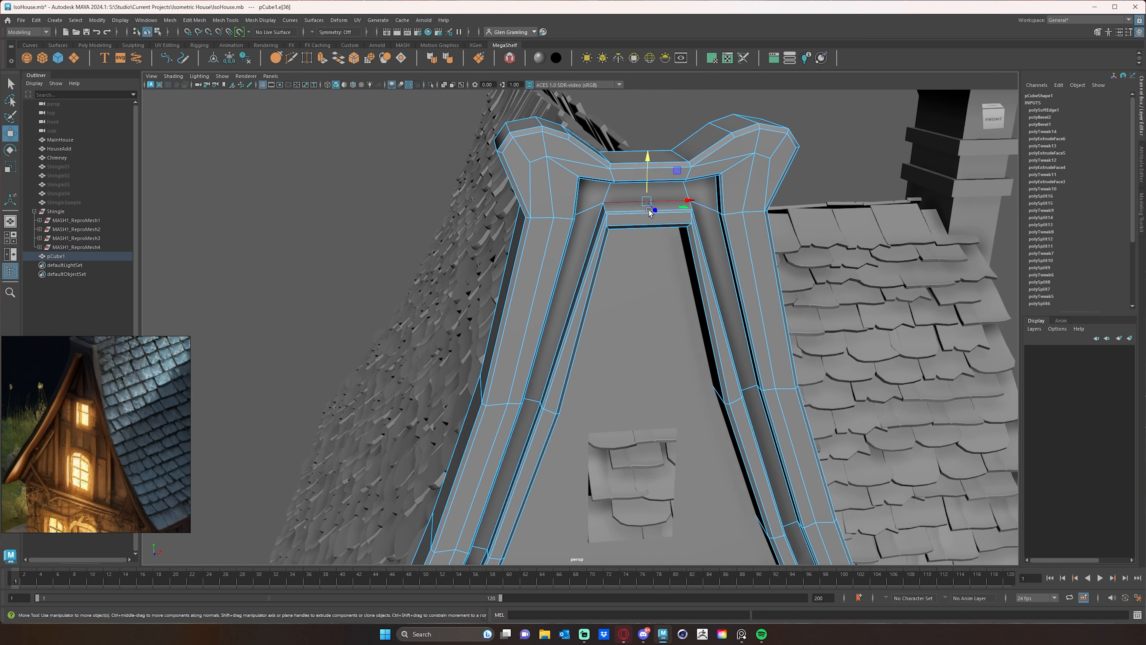
left_click_drag(649, 209, 696, 278, "alt")
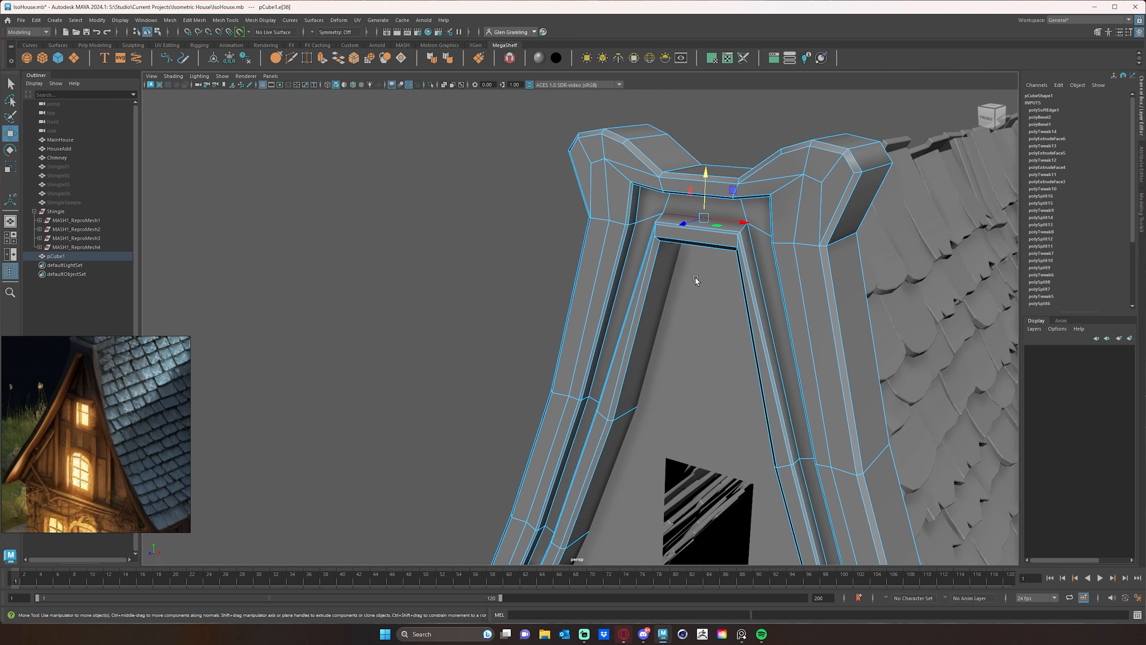
- Shift the inner groove face near the top of the left beam slightly sideways
left_click(766, 303)
left_click_drag(721, 345, 569, 317, "alt")
left_click(572, 317)
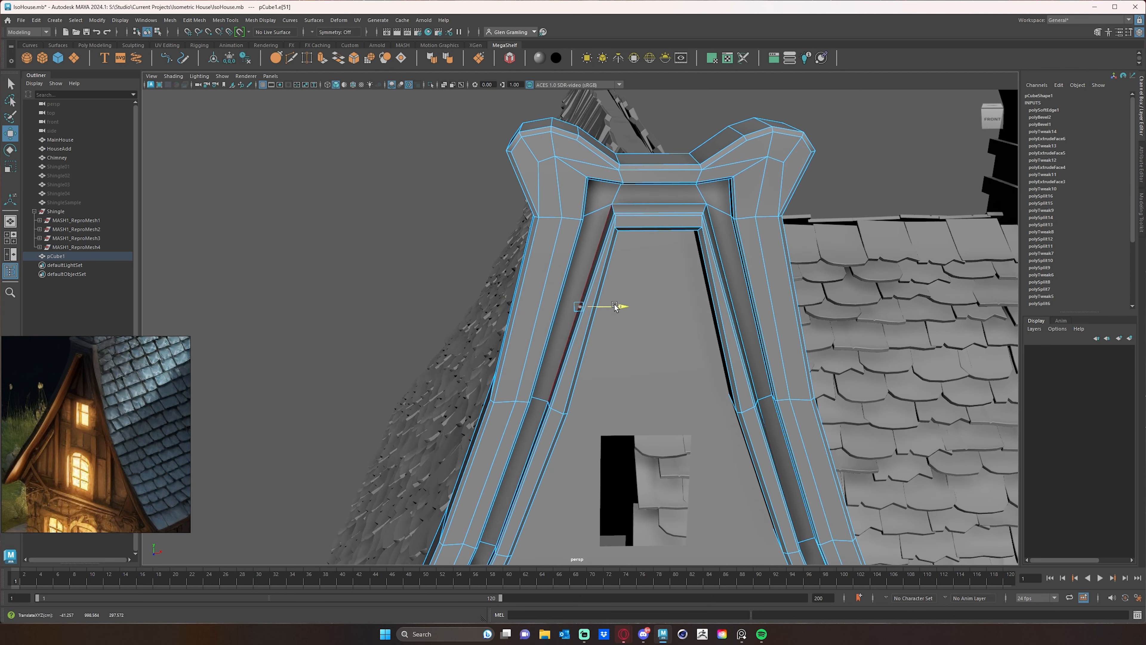
left_click_drag(707, 337, 571, 378, "alt")
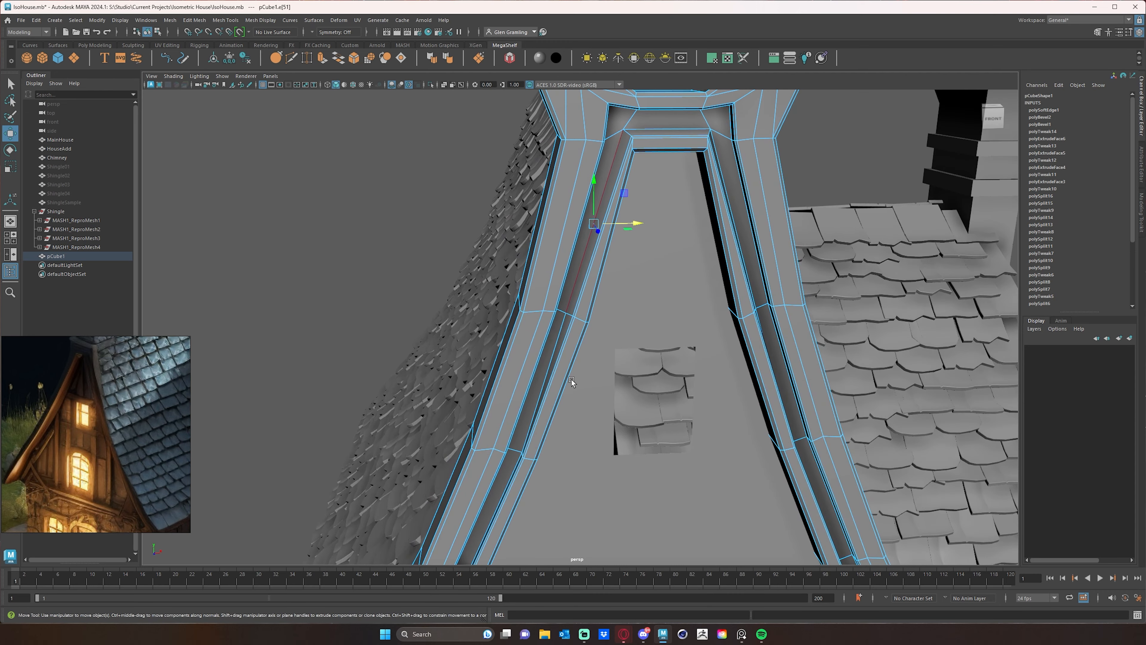
- Nudge single groove-edge vertices midway along the right and left beams sideways to vary the groove width, and clear the selection
left_click_drag(627, 431, 732, 390, "alt")
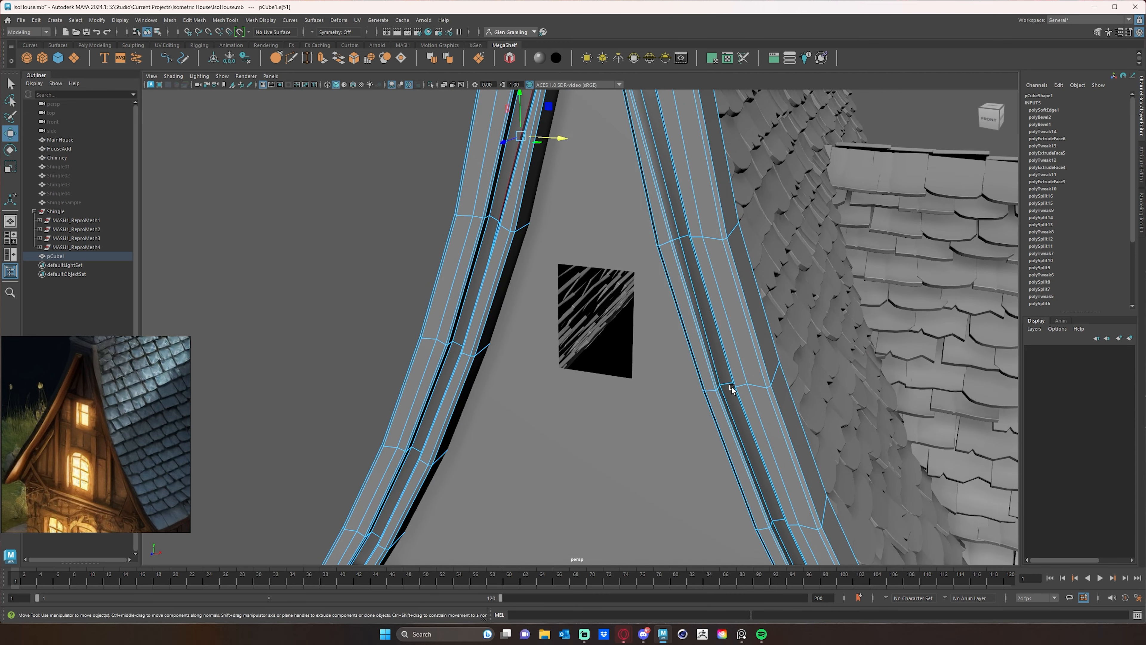
right_click_drag(720, 381, 682, 368)
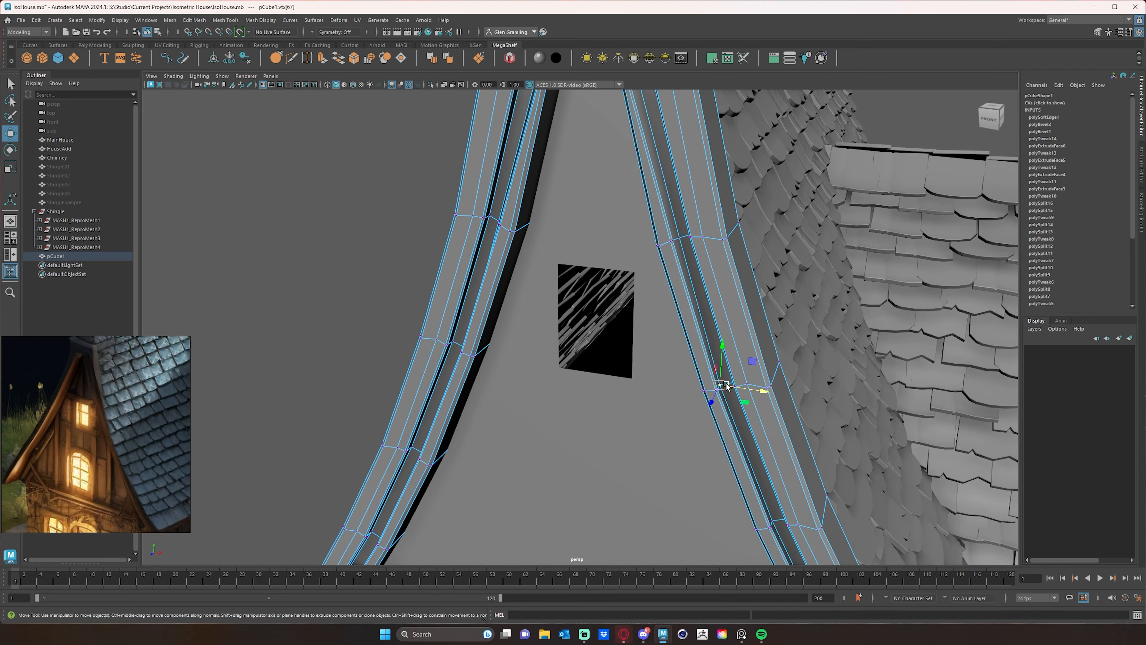
left_click_drag(726, 387, 732, 385)
mouse_move(587, 375)
left_mouse_down("alt")
mouse_move(612, 371)
mouse_move(585, 366)
left_mouse_up("alt")
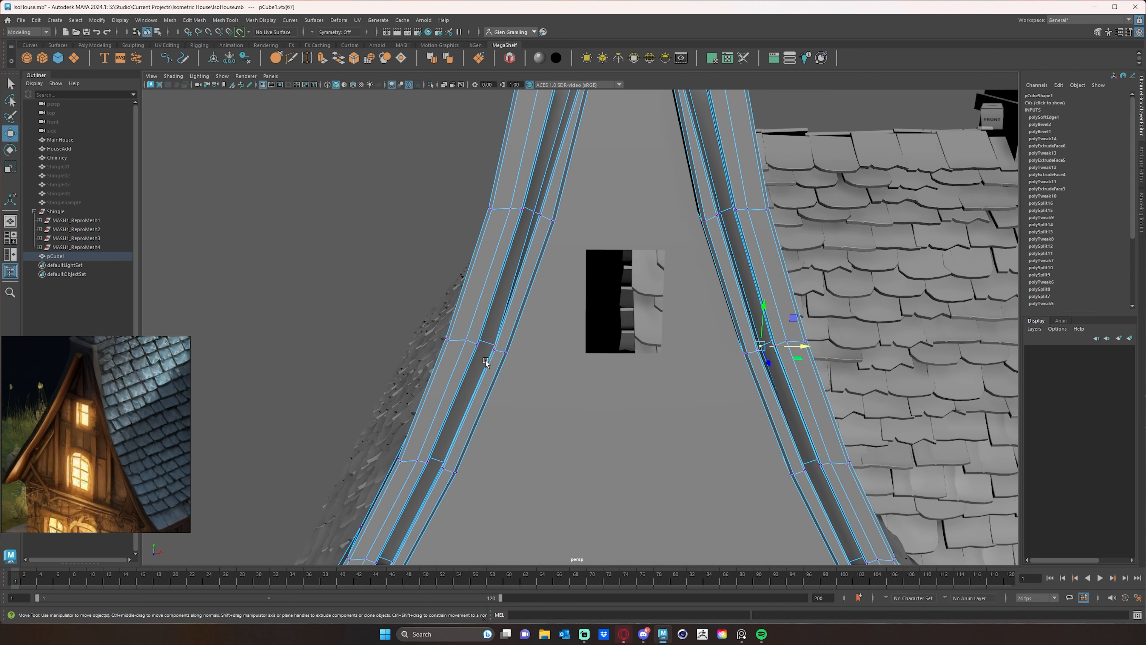
left_click_drag(488, 360, 500, 346, "alt")
left_click(482, 344)
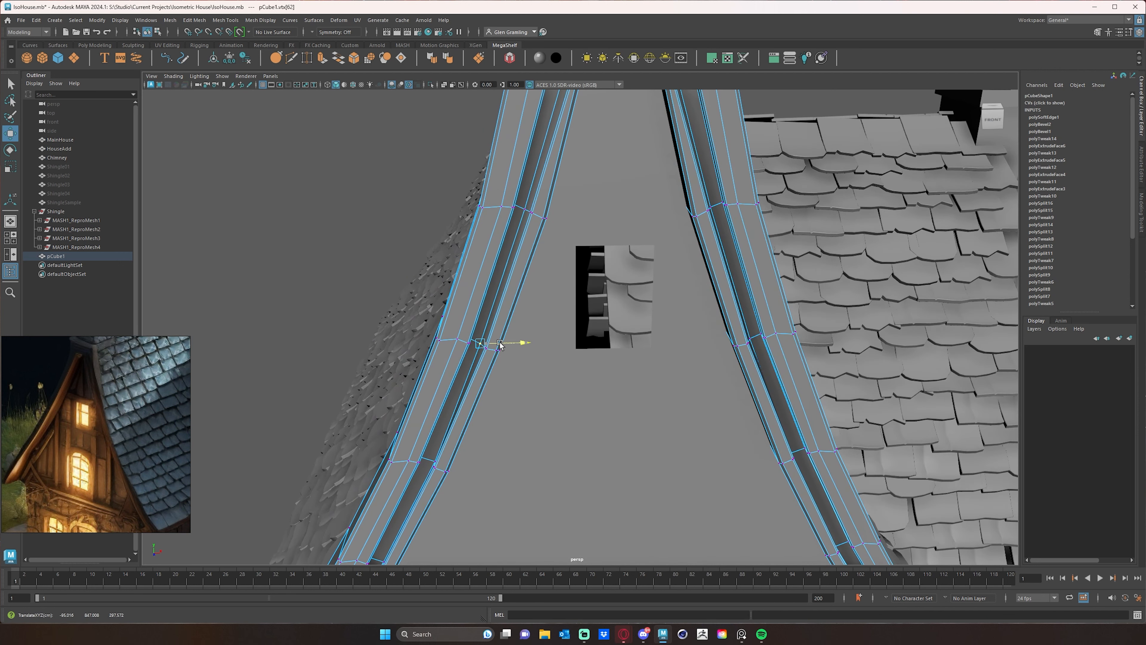
left_click_drag(518, 385, 484, 426, "alt")
left_click(478, 425)
right_click_drag(669, 417, 639, 390, "alt")
left_click_drag(690, 352, 634, 329, "alt")
middle_click_drag(678, 276, 654, 353, "alt")
left_click(379, 228)
- Cut two closely spaced edges with Multi-Cut across the top of the right ridge ornament horn, continuing down its front and back
left_click_drag(520, 147, 619, 180, "alt")
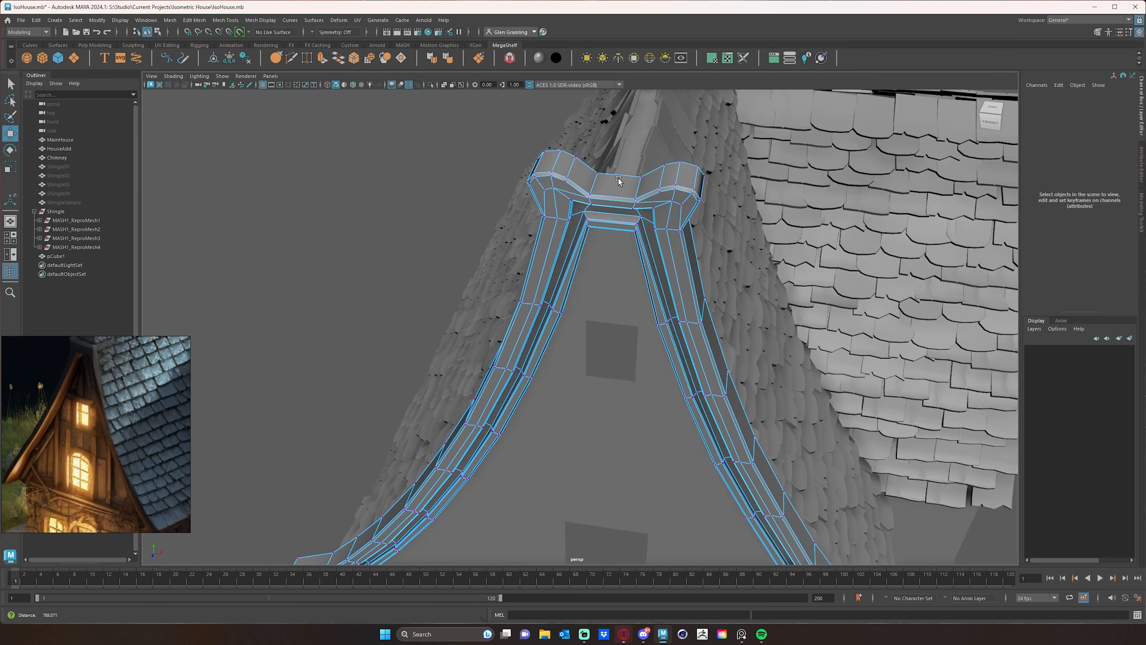
right_click_drag(619, 180, 731, 217, "alt")
middle_click_drag(769, 181, 754, 309, "alt")
mouse_move(754, 308)
left_mouse_down("alt")
mouse_move(736, 311)
mouse_move(741, 296)
left_mouse_up("alt")
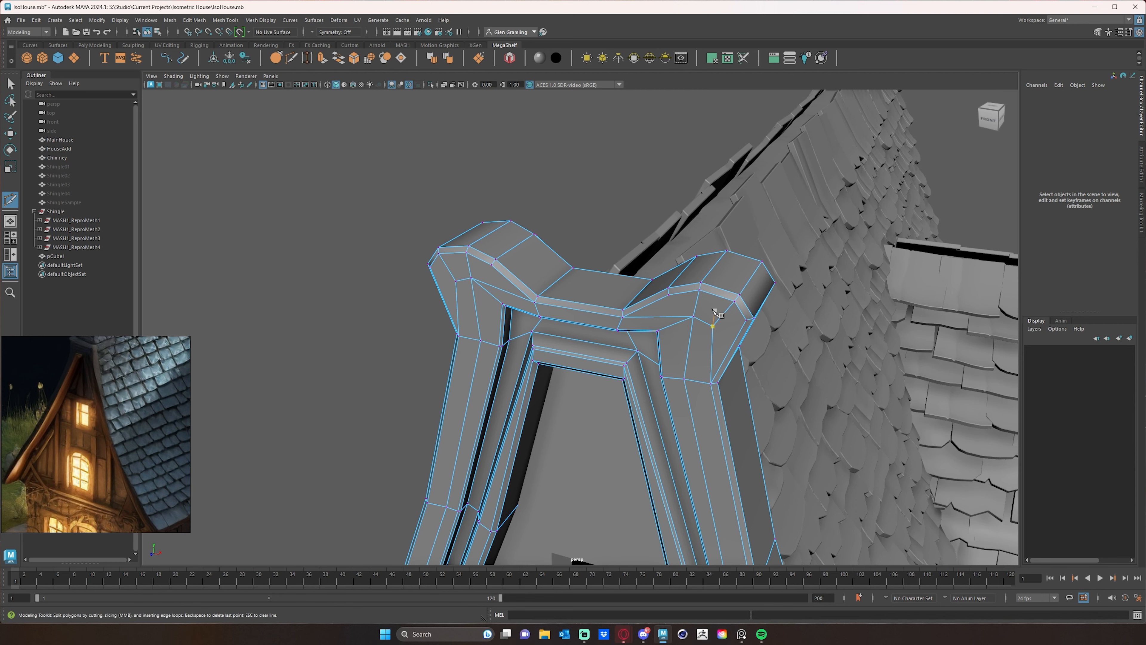
left_click_drag(740, 316, 614, 308, "alt")
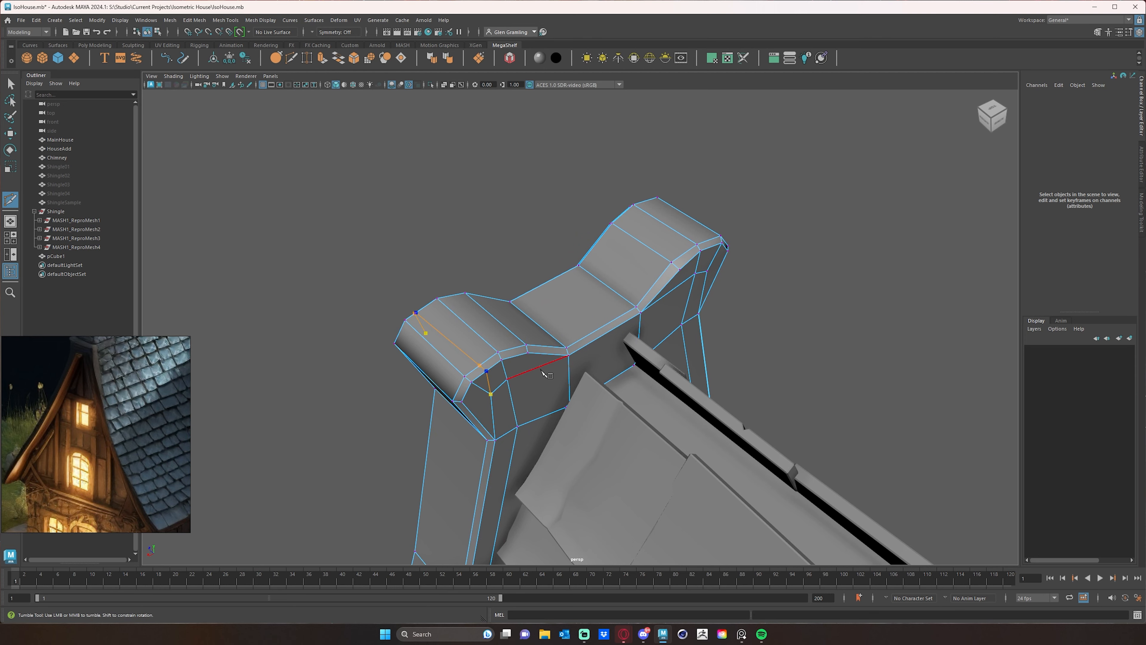
left_click_drag(465, 376, 736, 367, "alt")
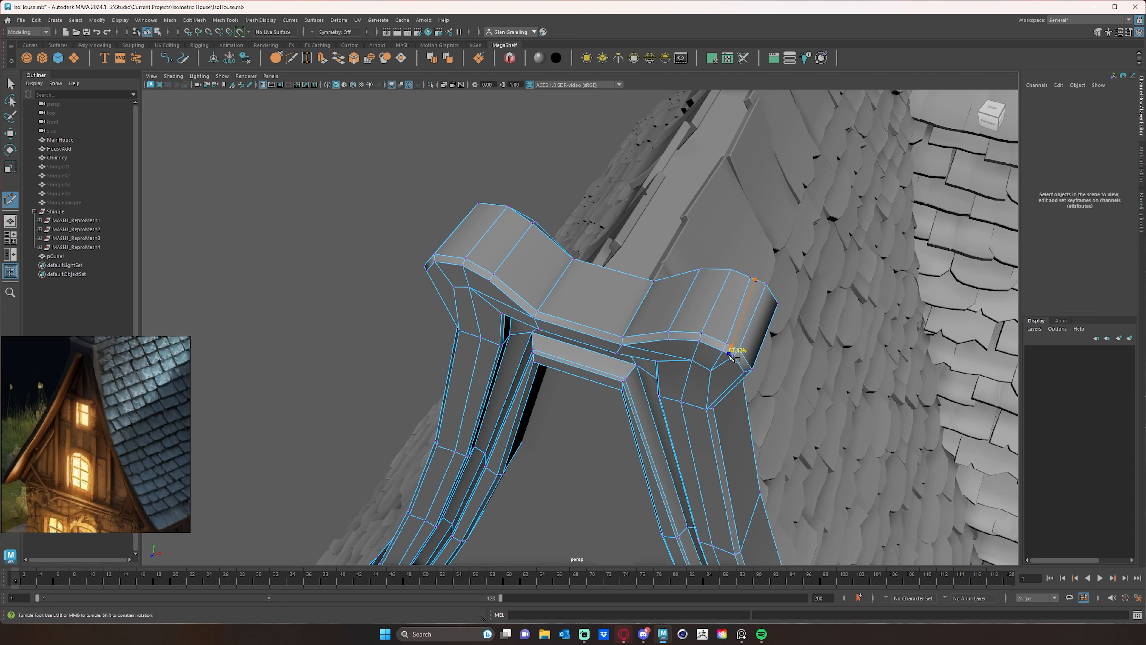
key("w")
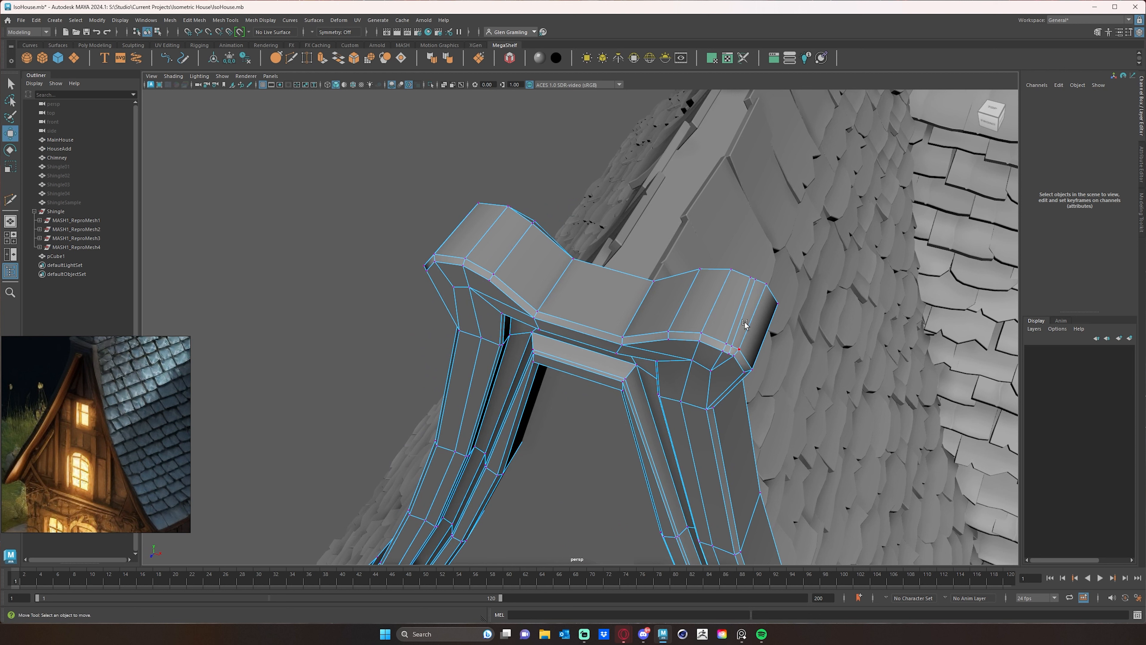
- Select the newly cut edges across the right ornament horn and push them down to form a small dent
right_click_drag(741, 324, 743, 312)
double_click(746, 307)
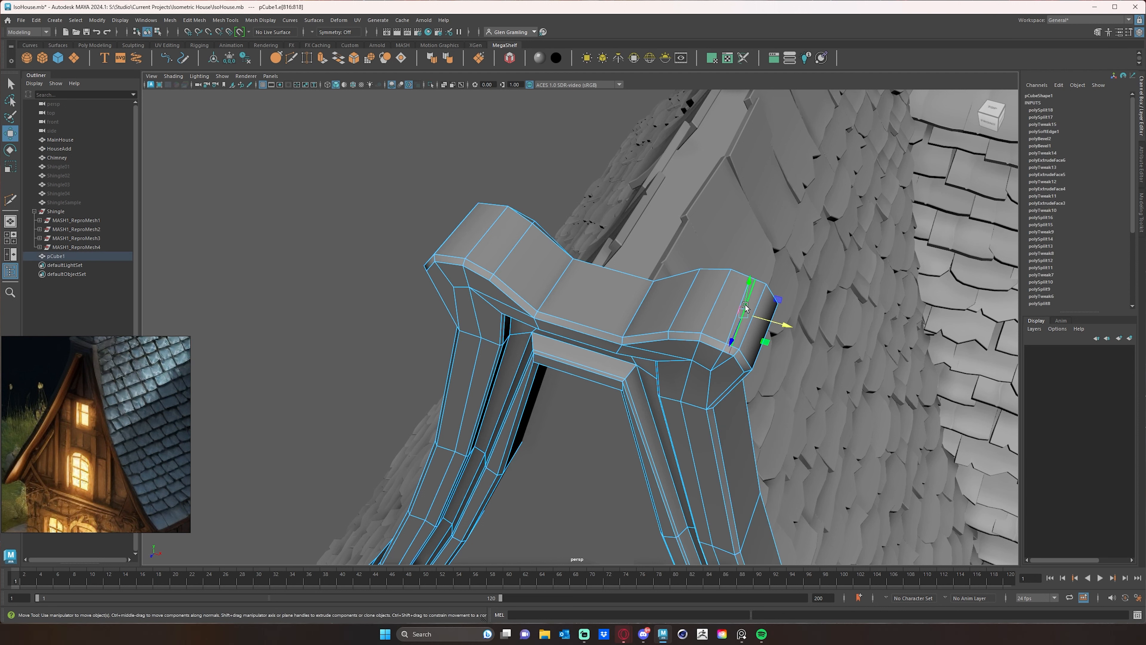
left_click_drag(747, 283, 751, 315)
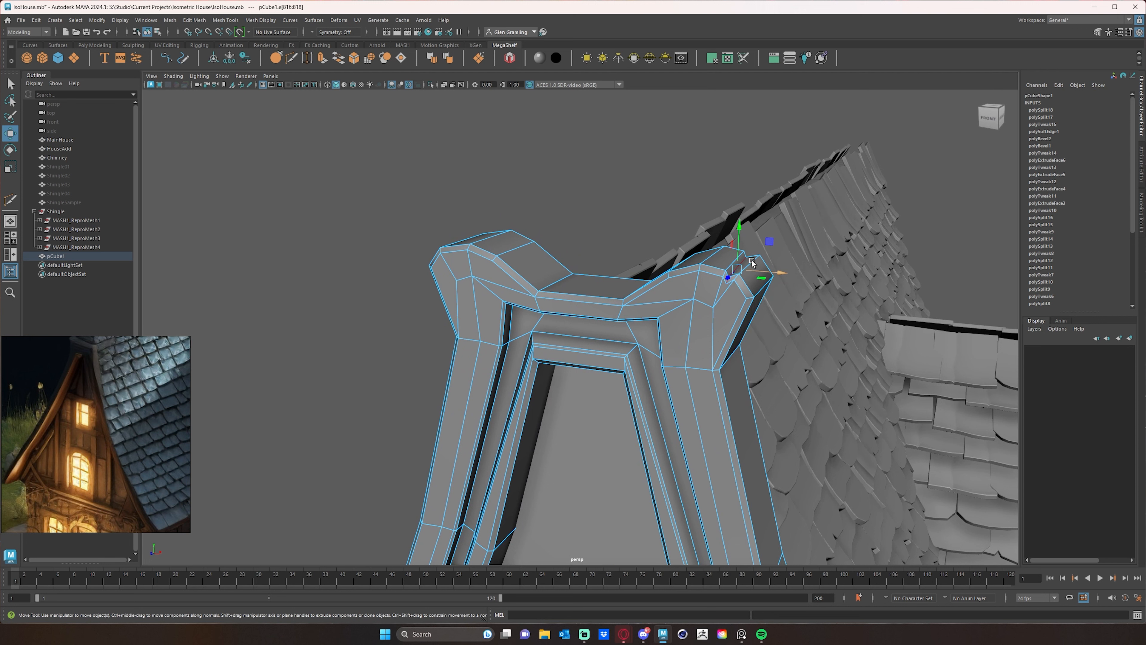
- Harden the edges that form the dent across the right ridge ornament horn, then return to object mode with nothing selected
left_click_drag(738, 239, 732, 306, "alt")
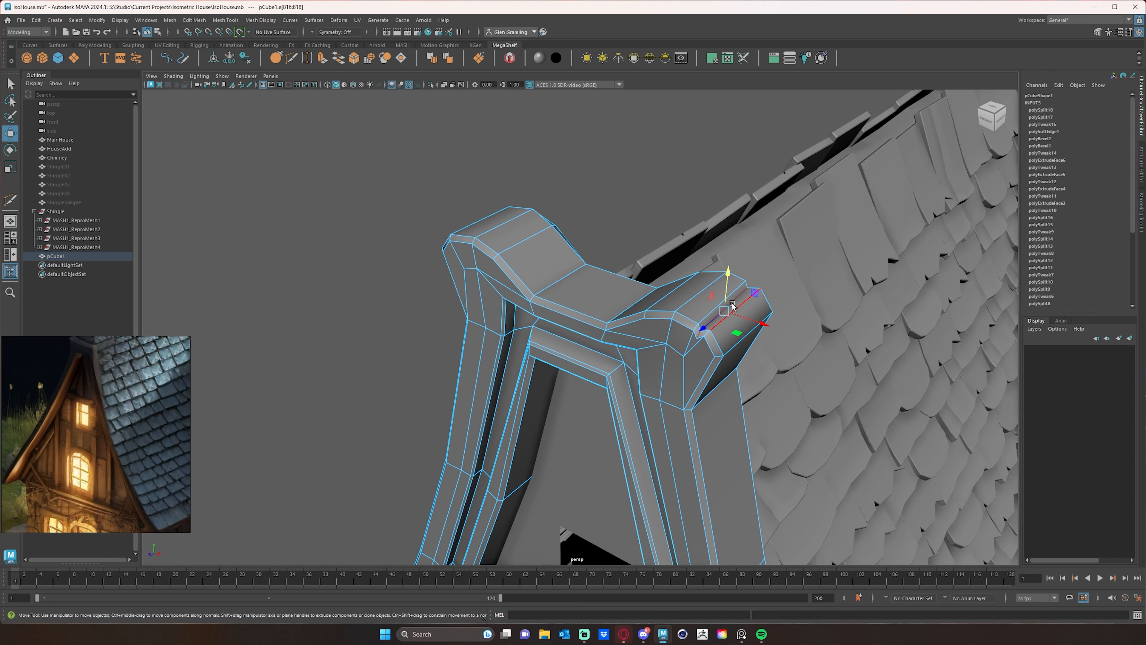
left_click(260, 20)
left_click(317, 92)
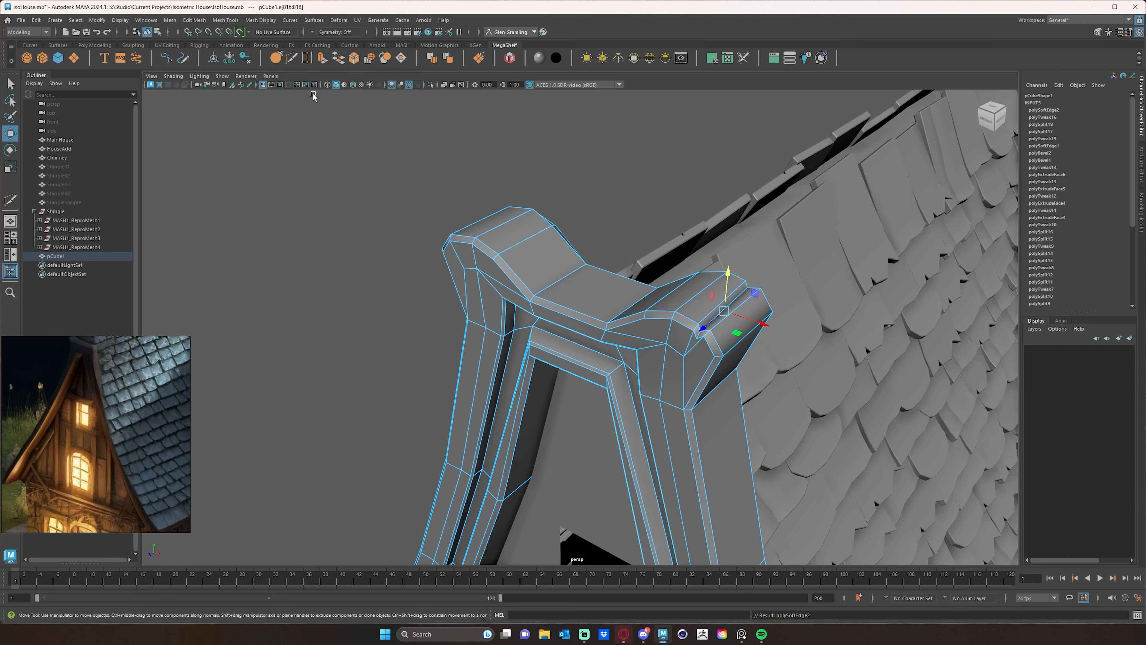
left_click_drag(455, 142, 708, 331, "alt")
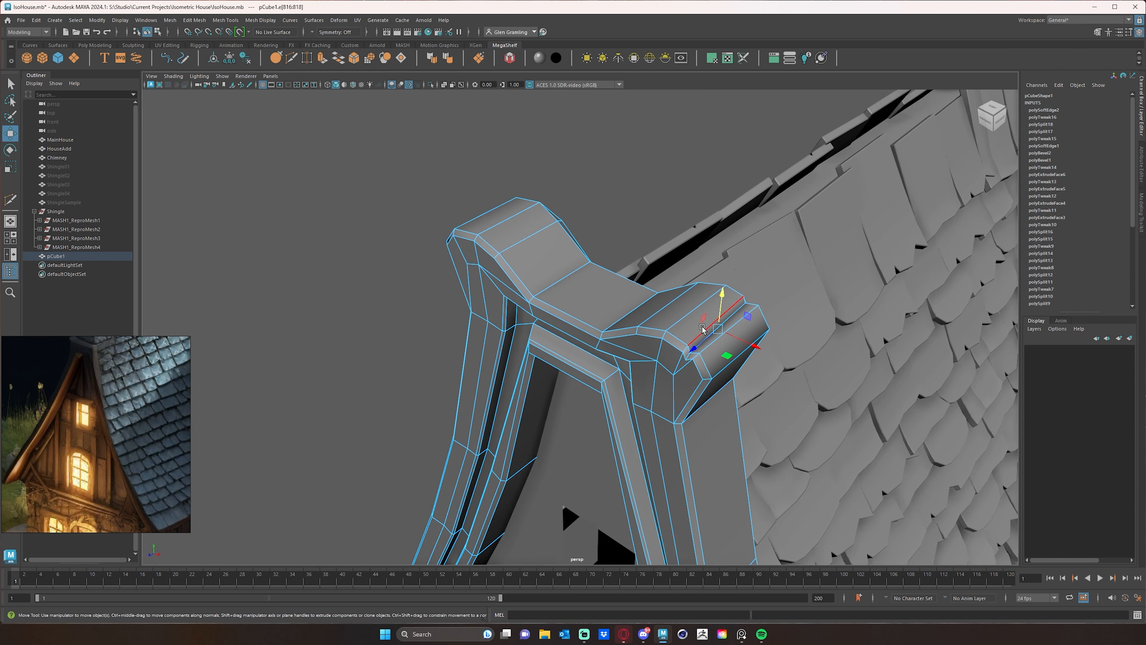
left_click(702, 327)
left_click(739, 319, "shift")
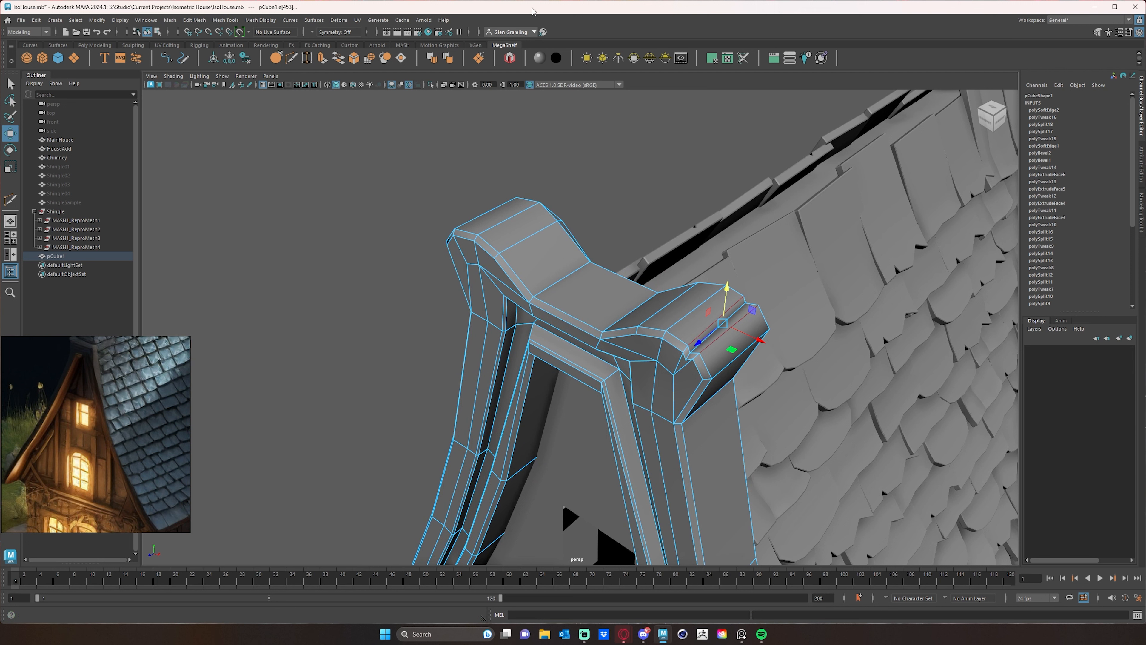
left_click(260, 20)
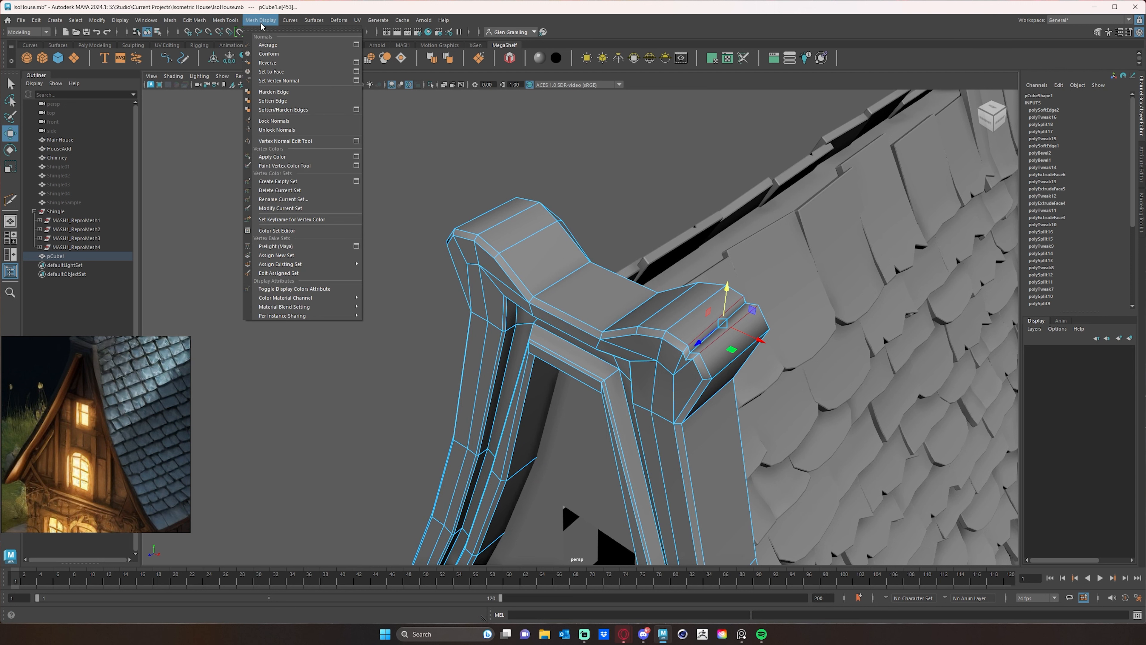
left_click(299, 102)
left_click(537, 138)
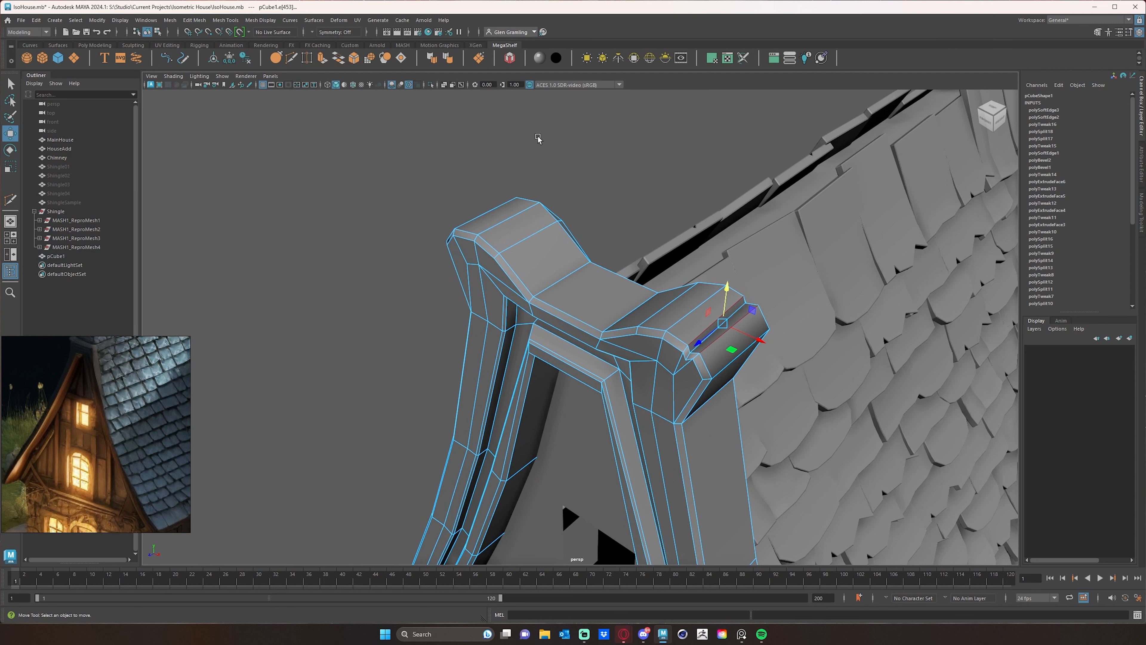
left_click_drag(537, 138, 637, 190, "alt")
right_click(637, 190)
left_click(648, 188)
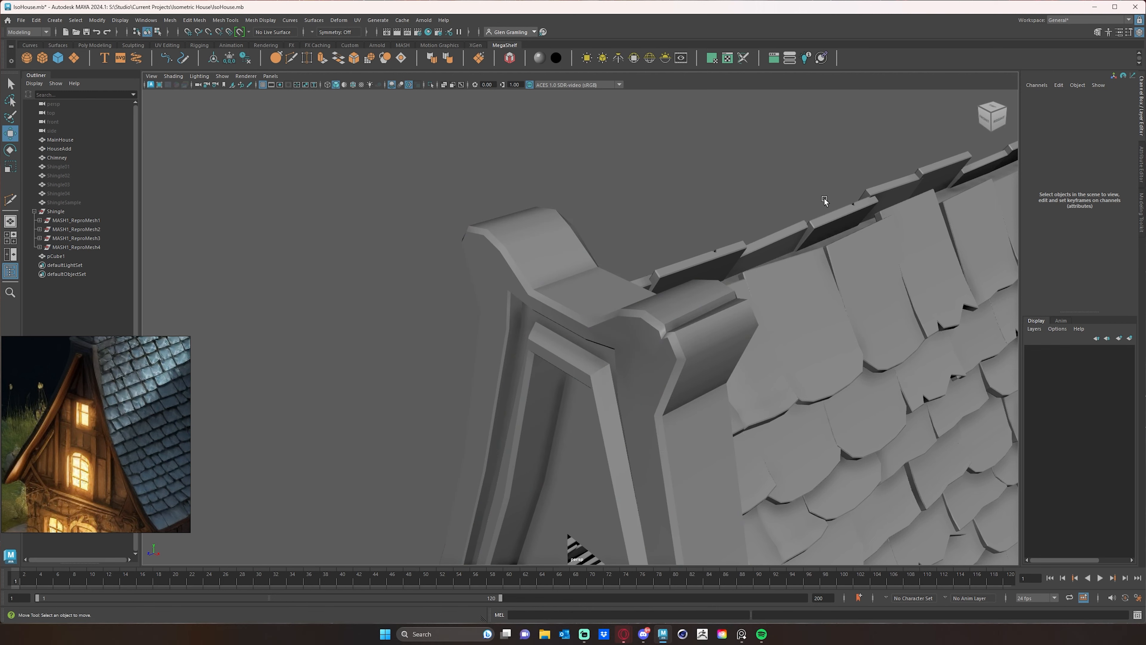
- Cut two Multi-Cut paths forming a narrow diamond across the front outer edge of the left beam, about midway along its length
left_click_drag(846, 191, 493, 296, "alt")
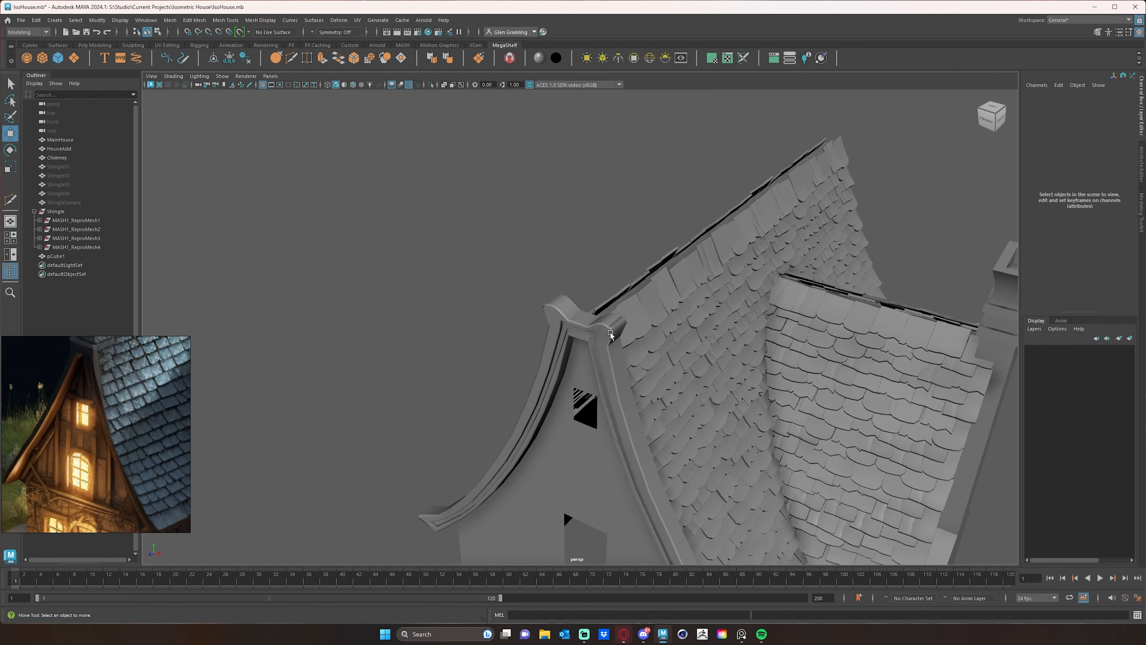
left_click_drag(675, 389, 608, 239, "alt")
left_click_drag(612, 418, 546, 344, "alt")
left_click(546, 345)
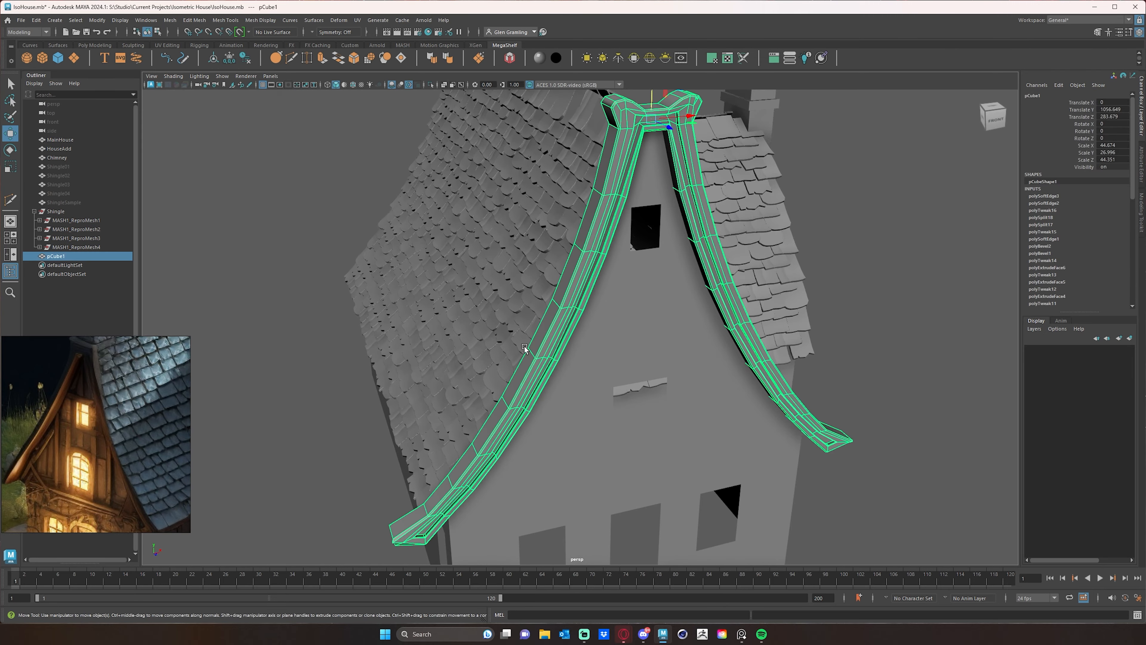
right_click_drag(546, 344, 621, 307, "alt")
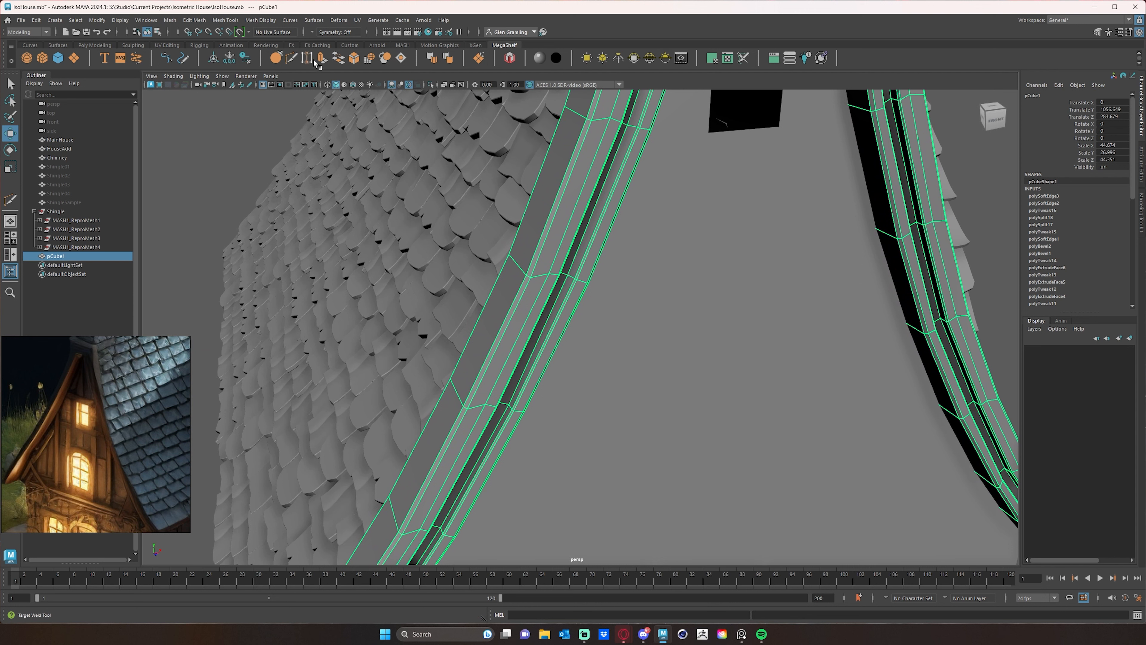
left_click(292, 60)
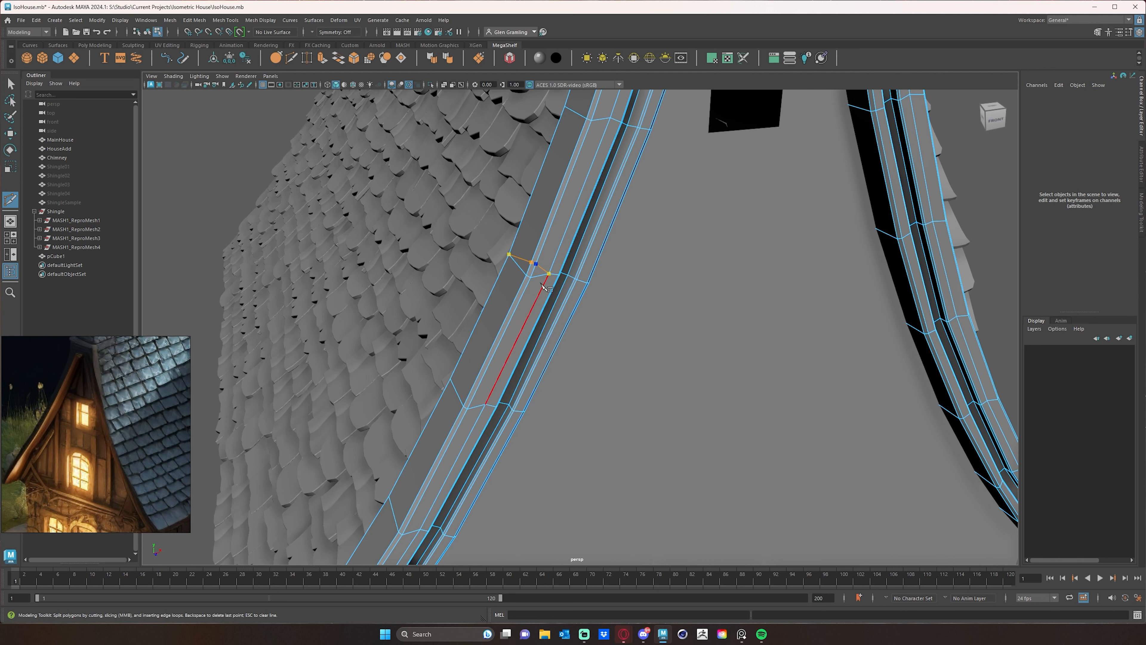
key("q")
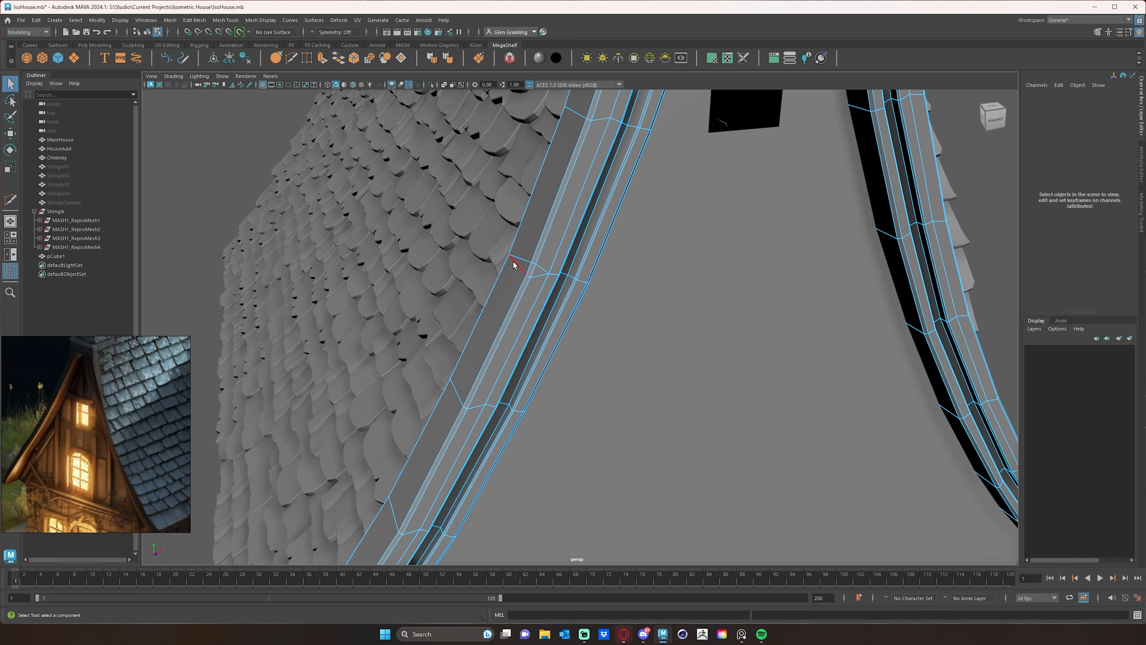
key("ctrl+shift+x")
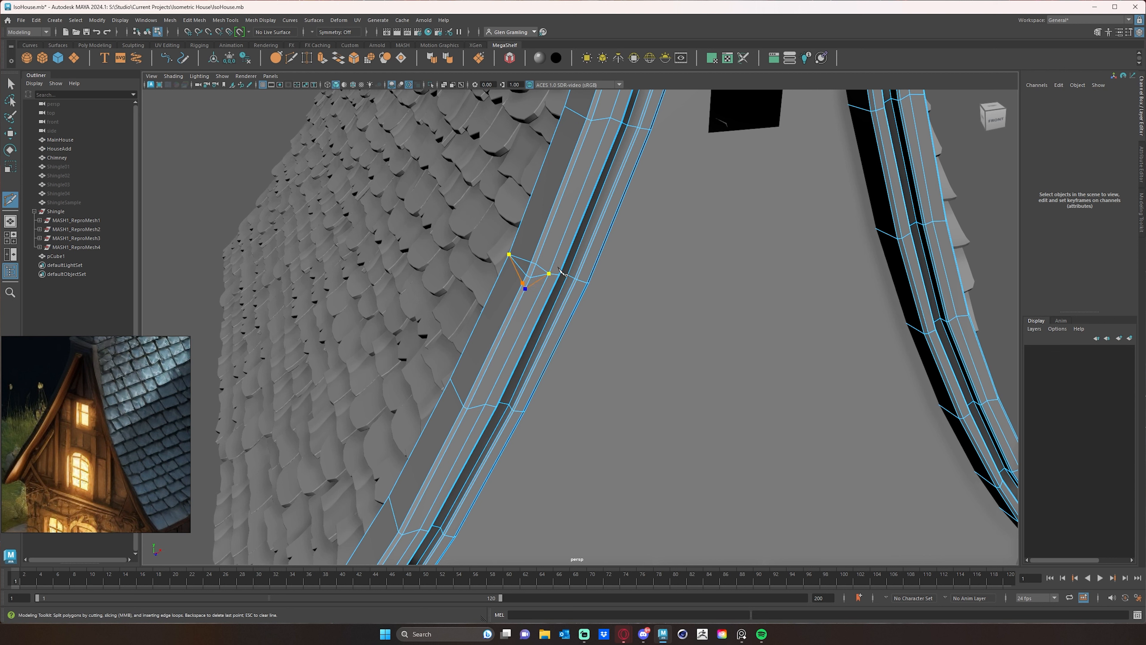
key("w")
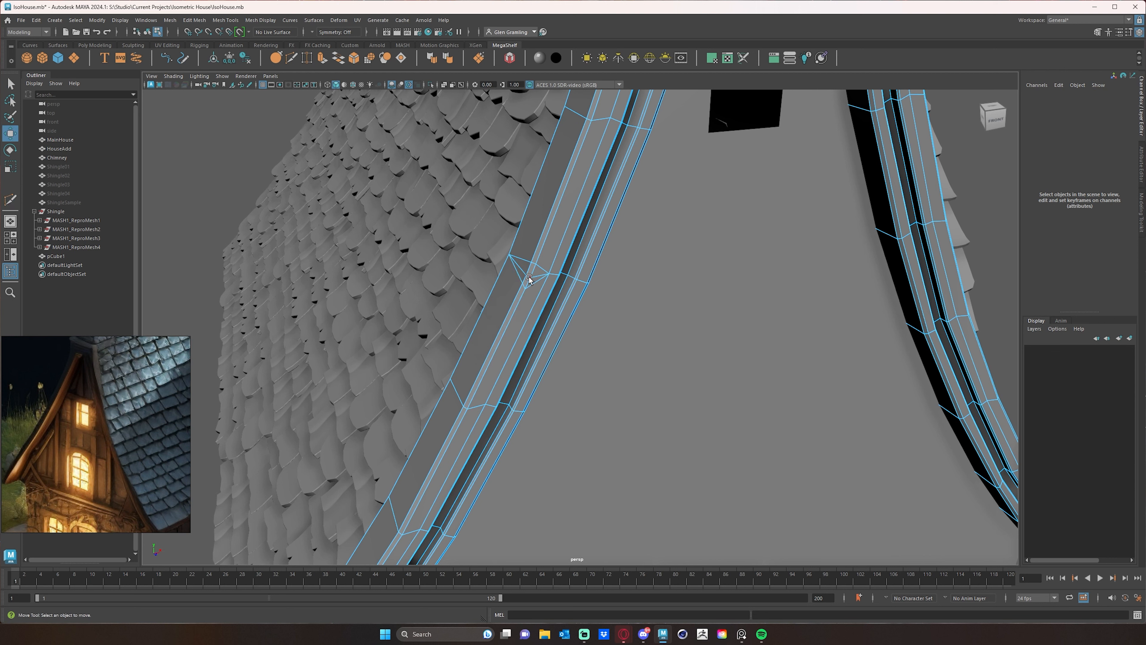
- Select the middle edges inside the diamond cut on the left beam and push them inward to form a notch
left_click(529, 276)
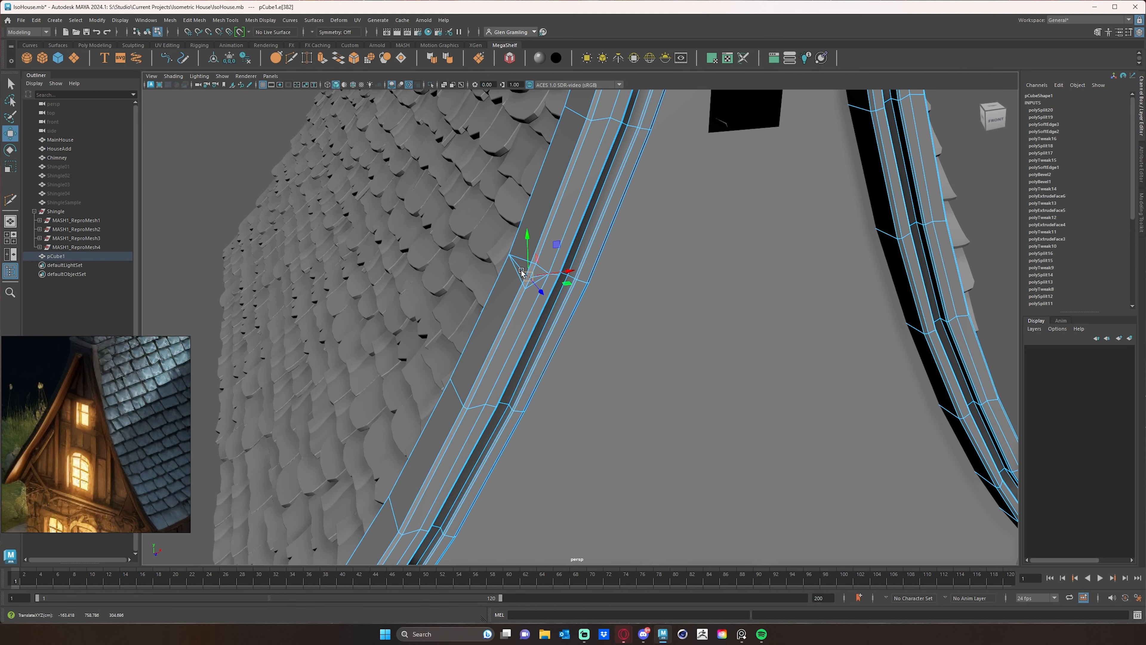
left_click(521, 267, "shift")
left_click_drag(562, 295, 490, 311, "alt")
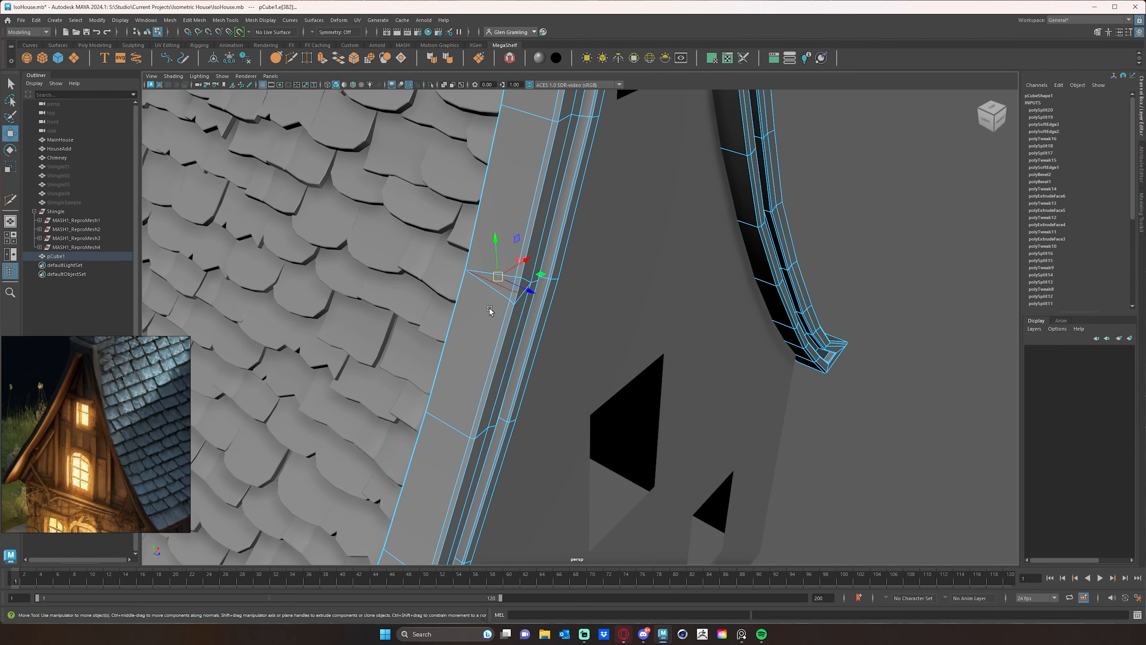
scroll(451, 292, "up", 4)
left_click(470, 270)
mouse_move(472, 272)
left_mouse_down("alt")
mouse_move(499, 283)
mouse_move(484, 255)
mouse_move(487, 272)
left_mouse_up("alt")
left_click(446, 257, "shift")
left_click(485, 261, "shift")
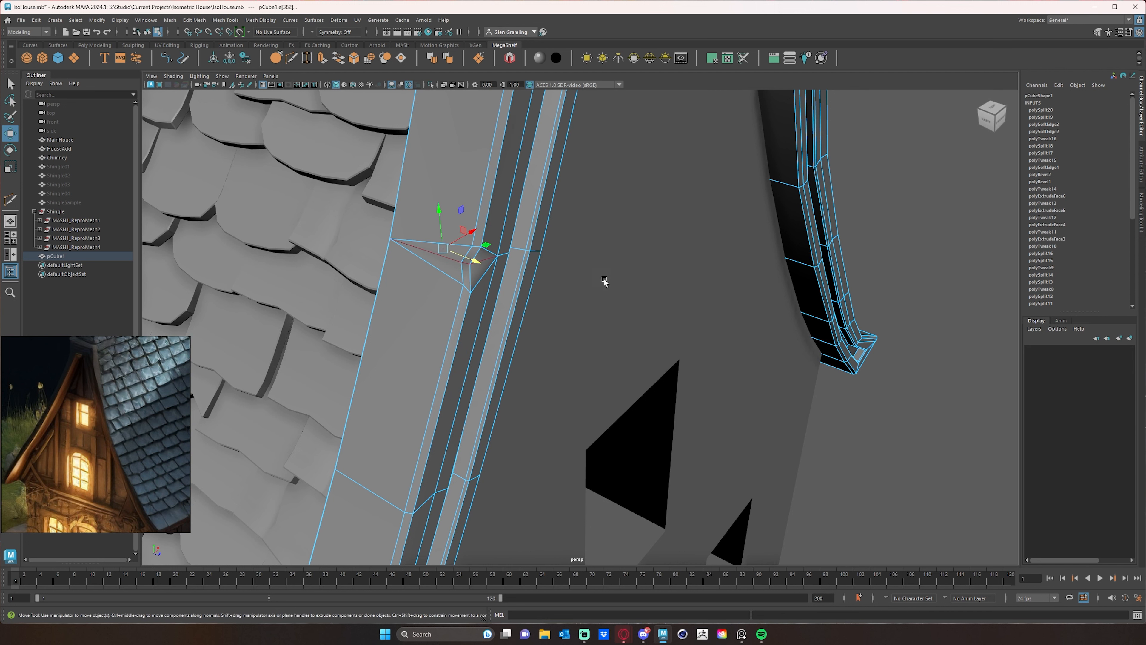
left_click_drag(557, 237, 560, 280, "alt")
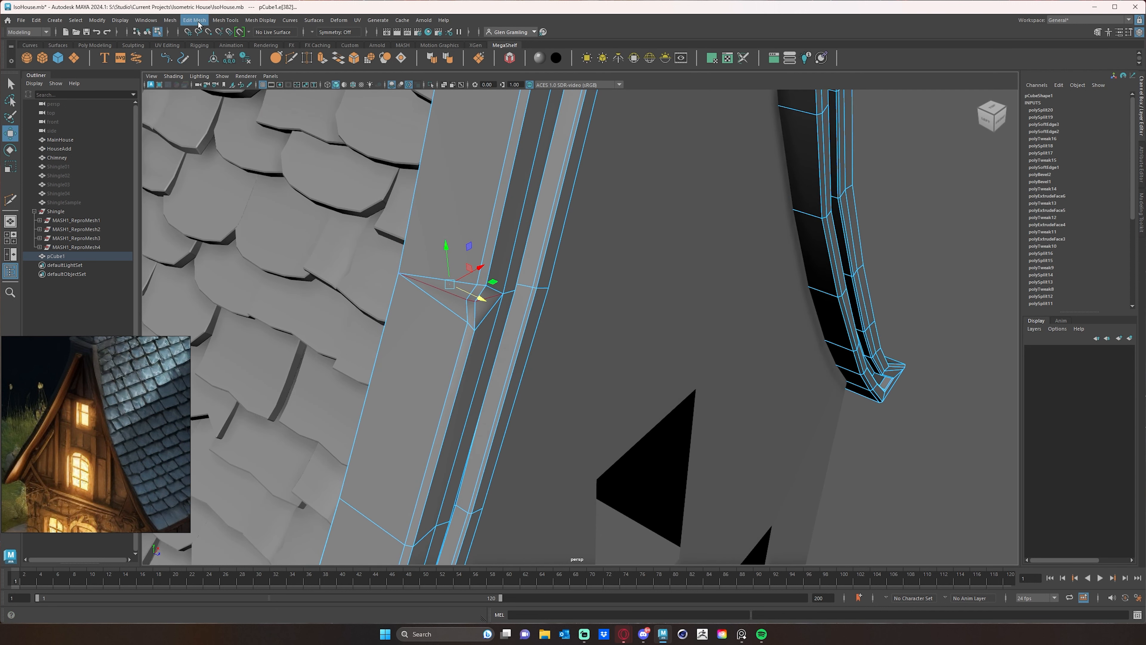
- Harden the centre and outline edges of the left beam's notch, then return to object mode with nothing selected
left_click(249, 22)
left_click(272, 101)
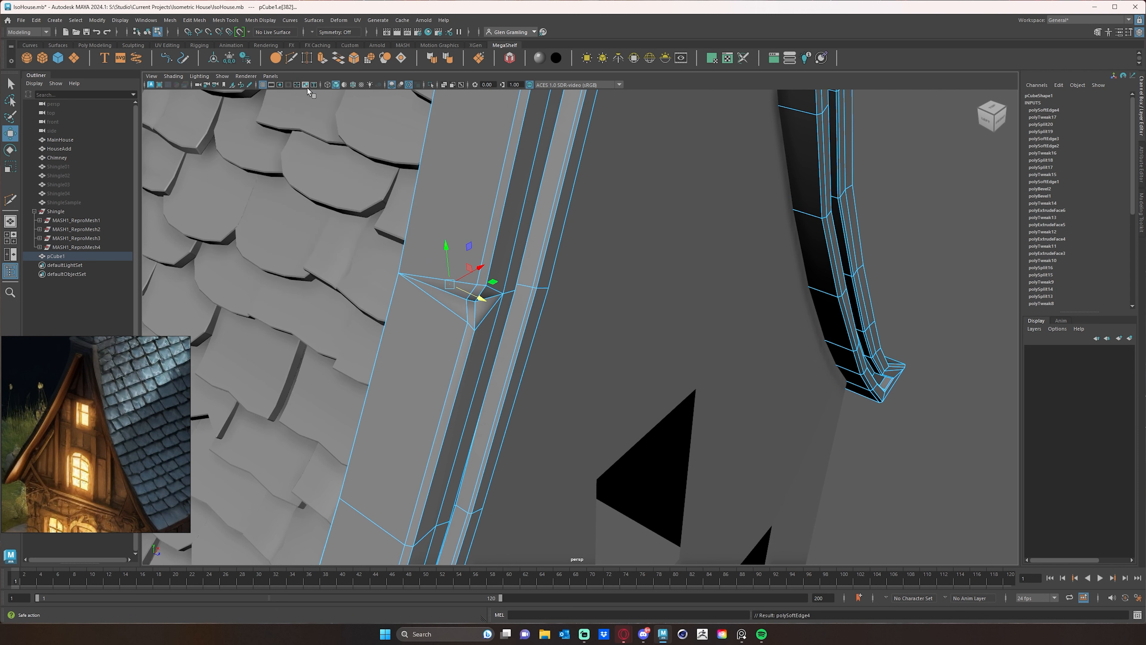
left_click_drag(470, 271, 473, 261, "alt")
right_click_drag(499, 215, 498, 189)
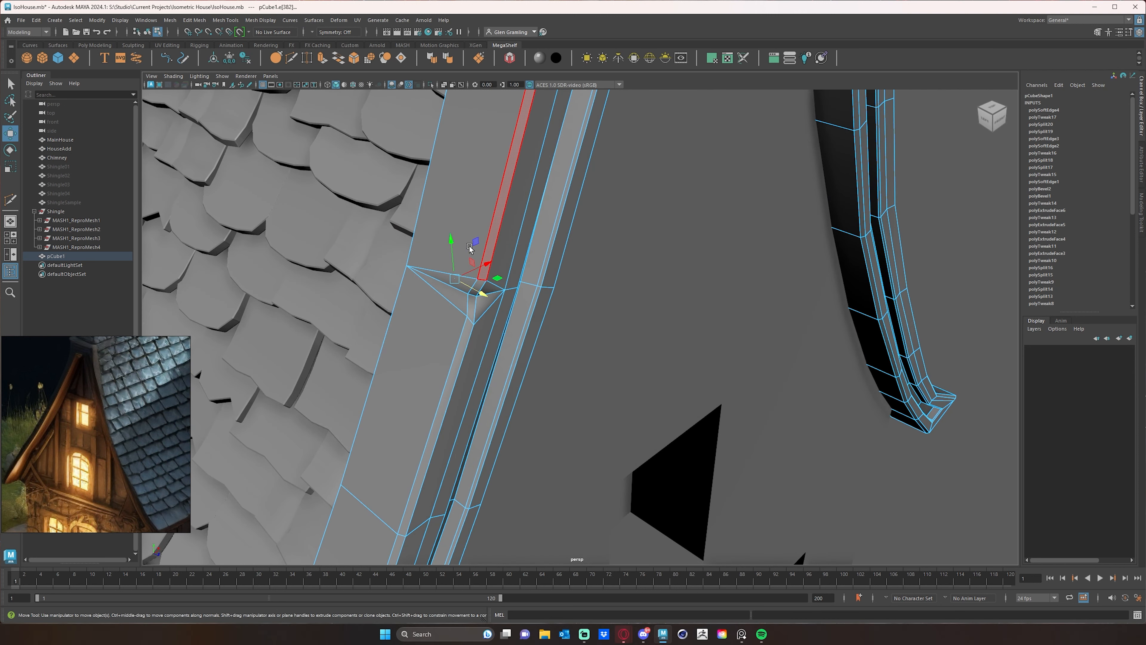
double_click(435, 271)
double_click(486, 310, "shift")
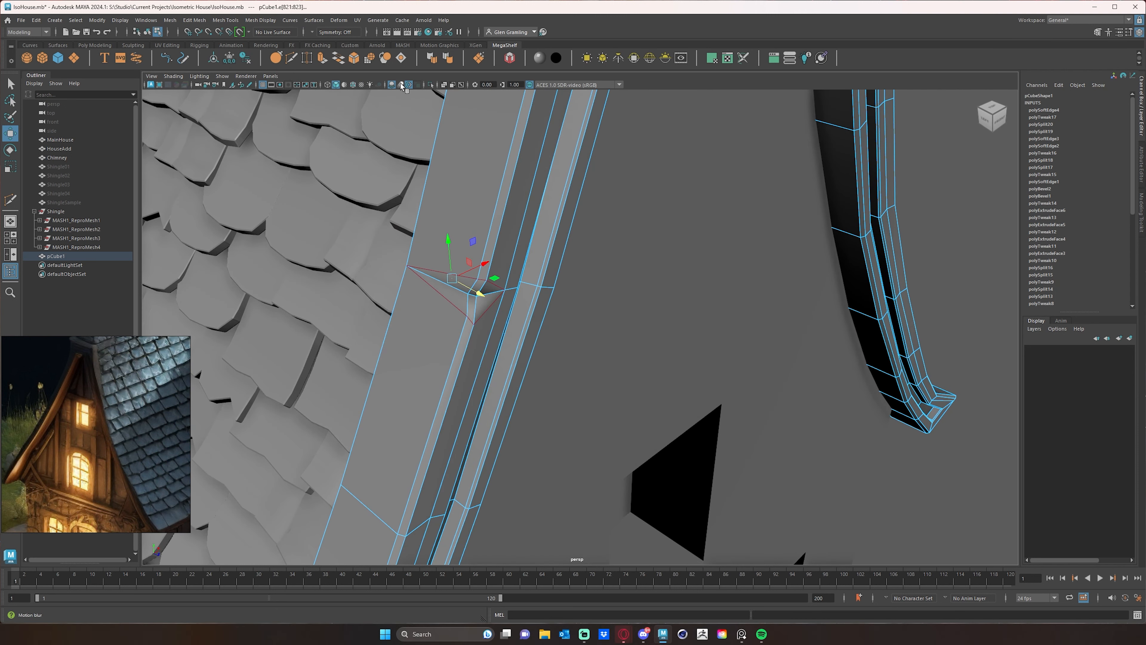
left_click(255, 20)
left_click(272, 100)
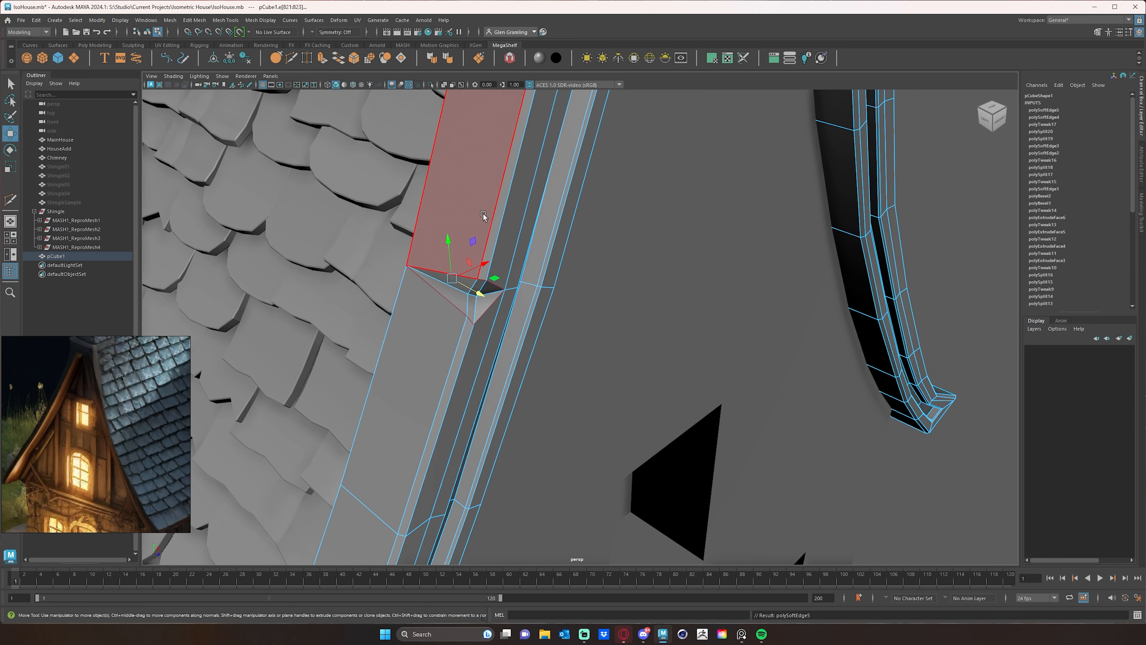
scroll(542, 210, "up", 3)
scroll(542, 211, "down", 1)
right_click_drag(530, 193, 572, 175)
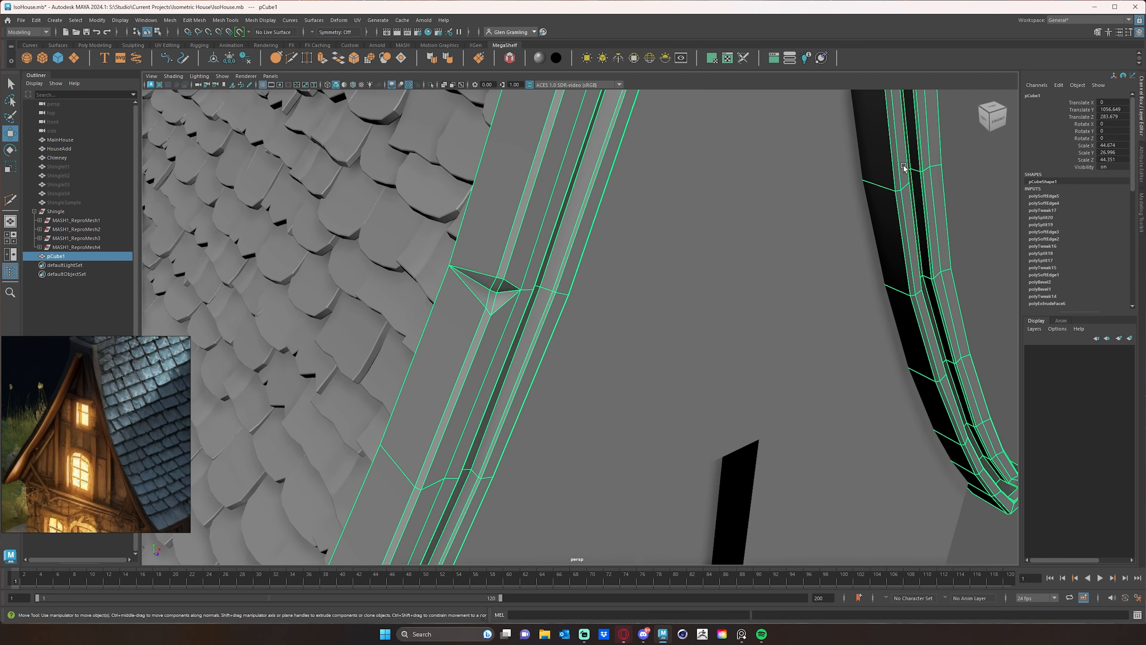
left_click(965, 171)
- Harden the short bevel edges inside the left beam's notch, then return to object mode and clear the selection
left_click_drag(882, 361, 827, 319, "alt")
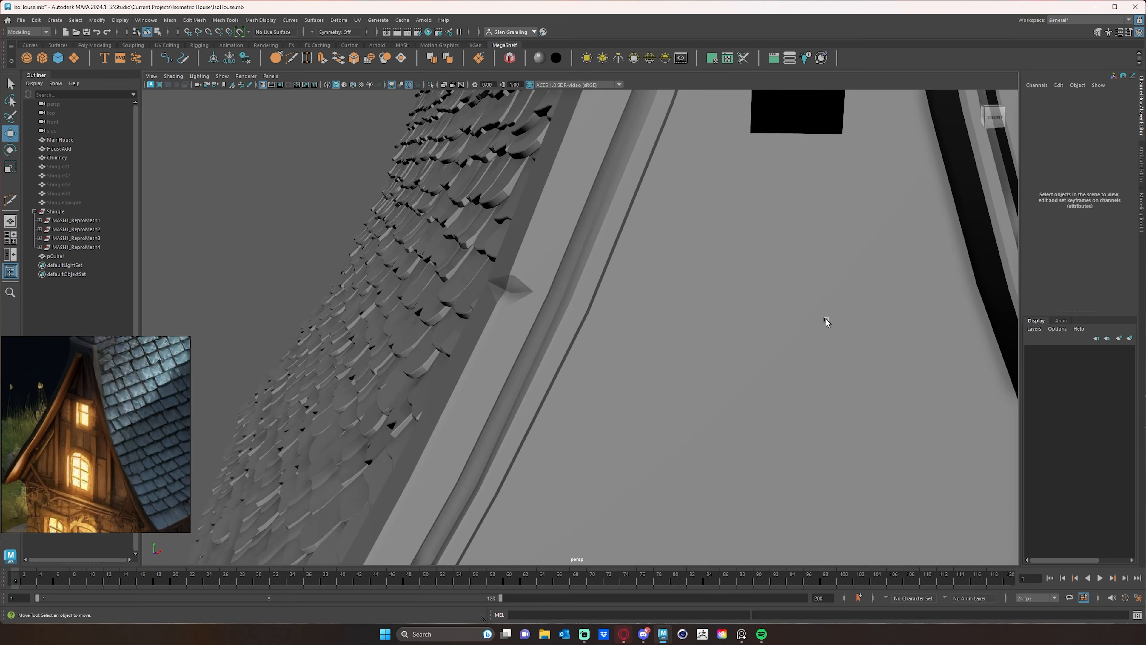
right_click_drag(827, 319, 451, 297, "alt")
mouse_move(491, 297)
left_mouse_down("alt")
mouse_move(479, 312)
mouse_move(488, 308)
left_mouse_up("alt")
right_click_drag(489, 308, 654, 321, "alt")
left_click_drag(654, 322, 539, 308, "alt")
scroll(544, 311, "up", 5)
right_click_drag(529, 276, 514, 276)
left_click(533, 298)
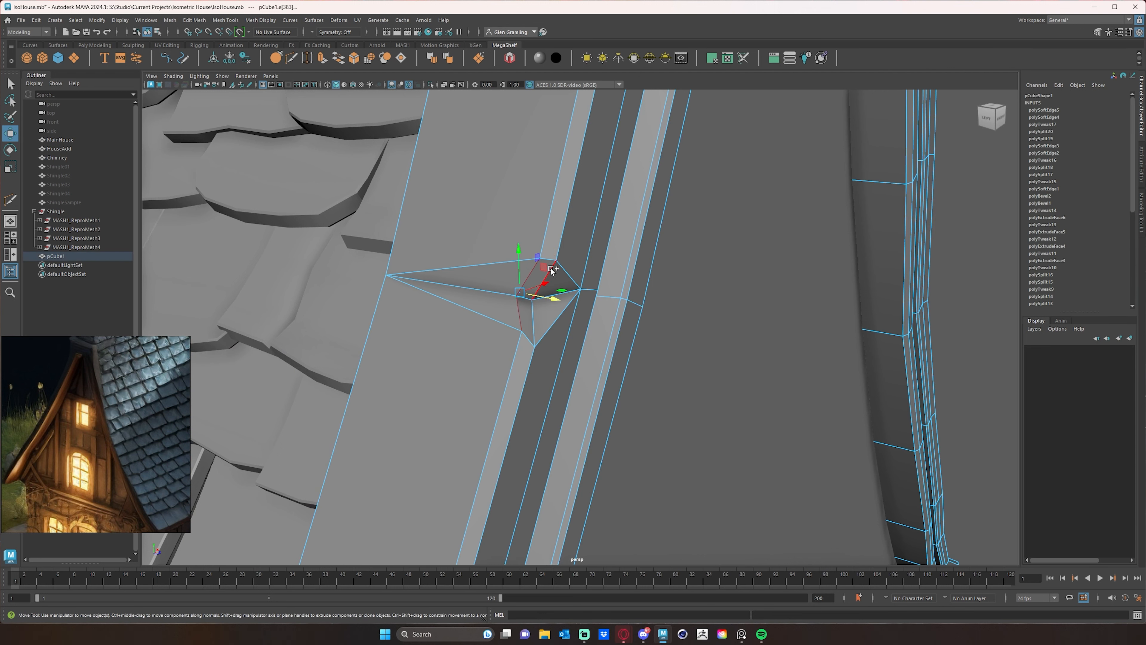
left_click(548, 314)
left_click(532, 317, "shift")
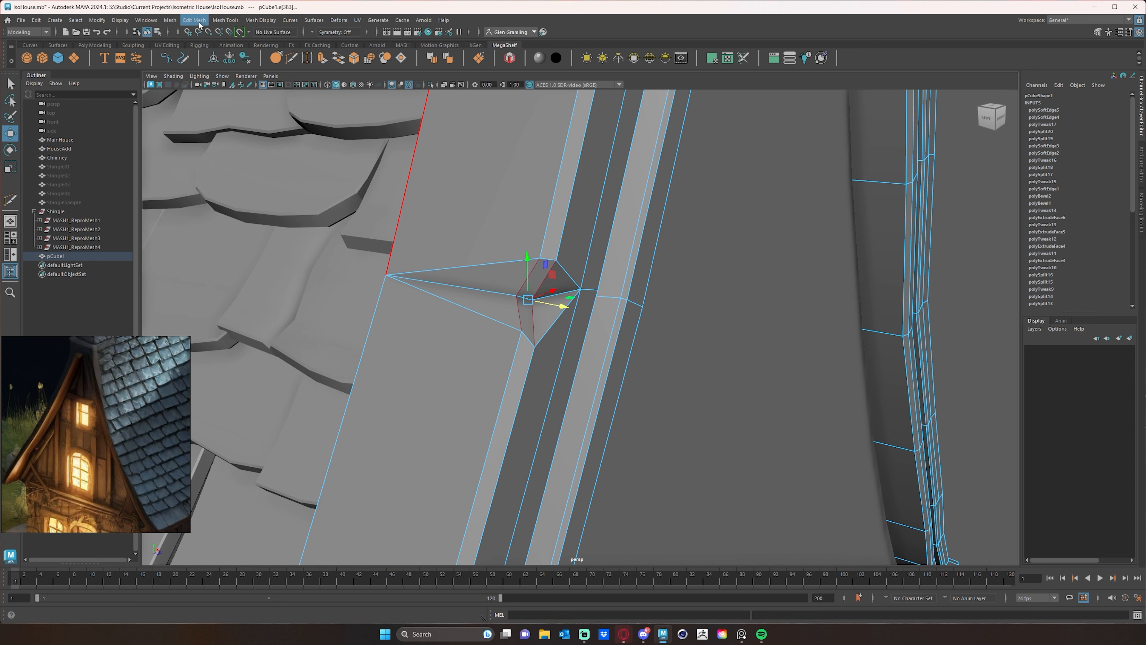
left_click(260, 20)
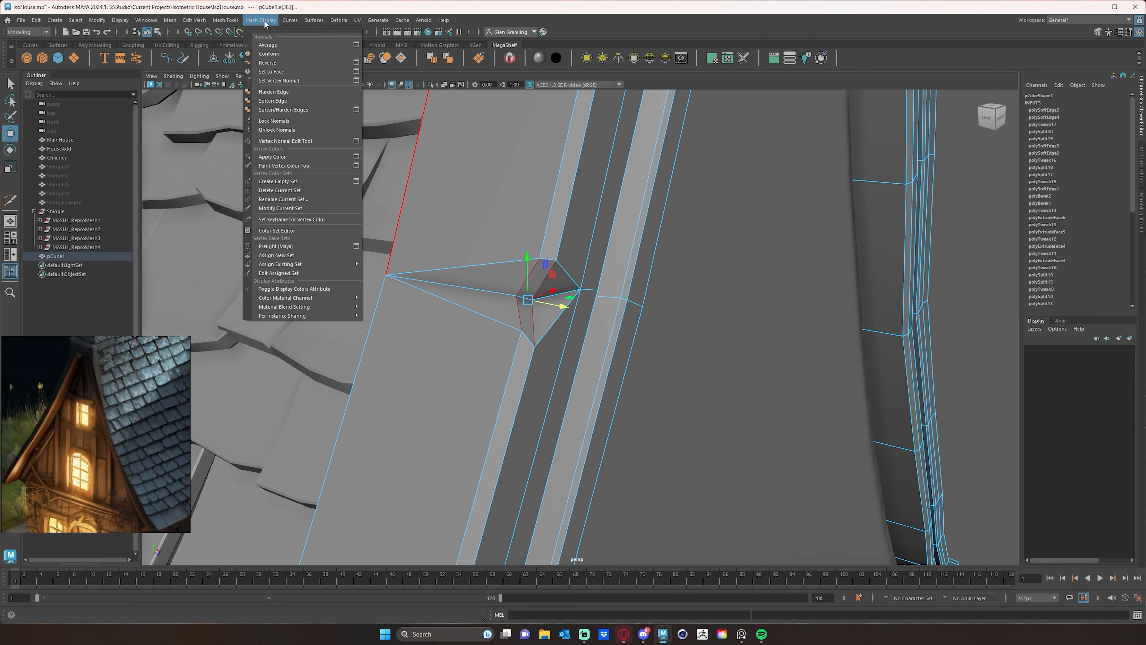
left_click(297, 99)
left_click_drag(583, 274, 566, 239, "alt")
right_click_drag(565, 231, 613, 206)
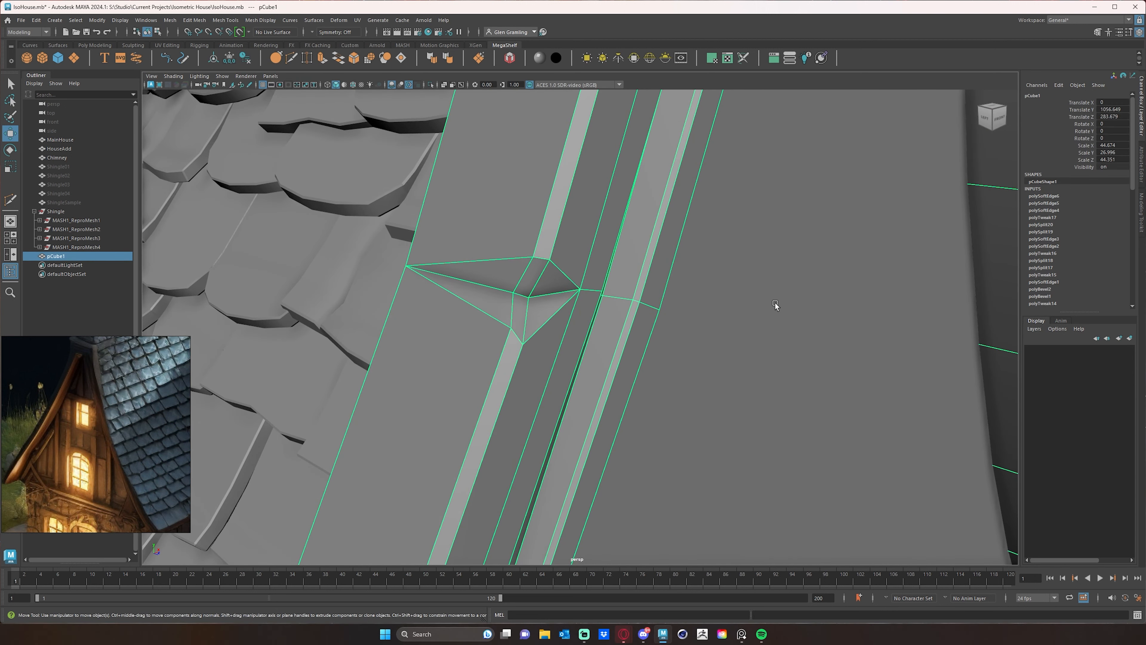
left_click_drag(792, 293, 803, 286, "alt")
right_click_drag(802, 285, 596, 250, "alt")
left_click(813, 245)
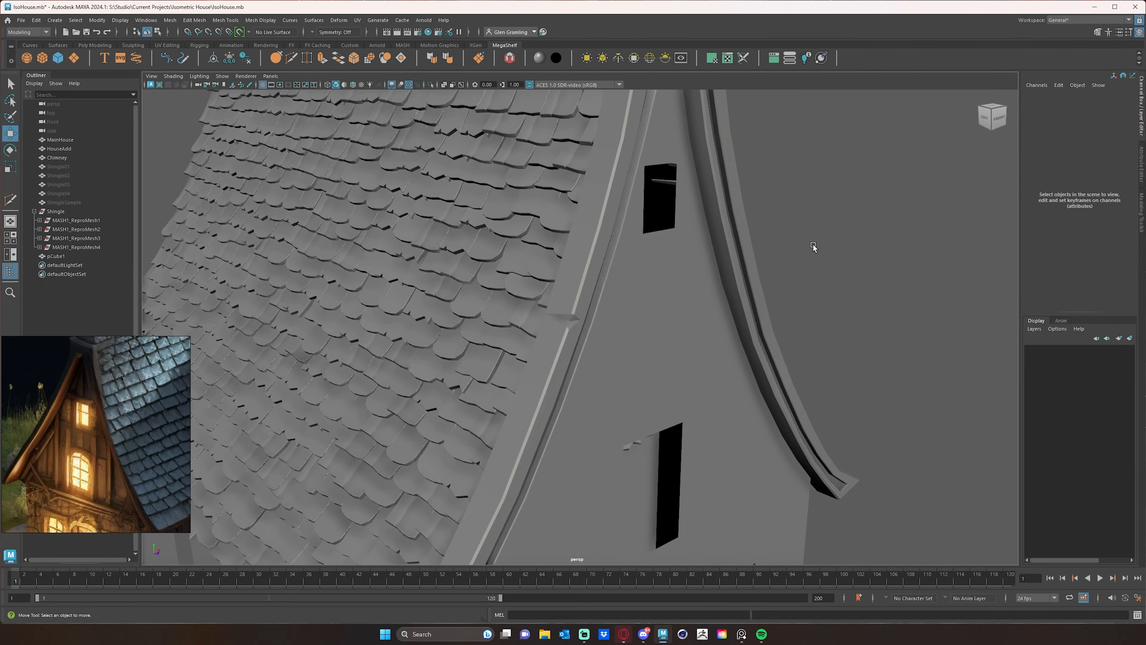
- Examine the notched bargeboard, its lower ends and the whole house from several angles and distances
left_click_drag(813, 245, 830, 266, "alt")
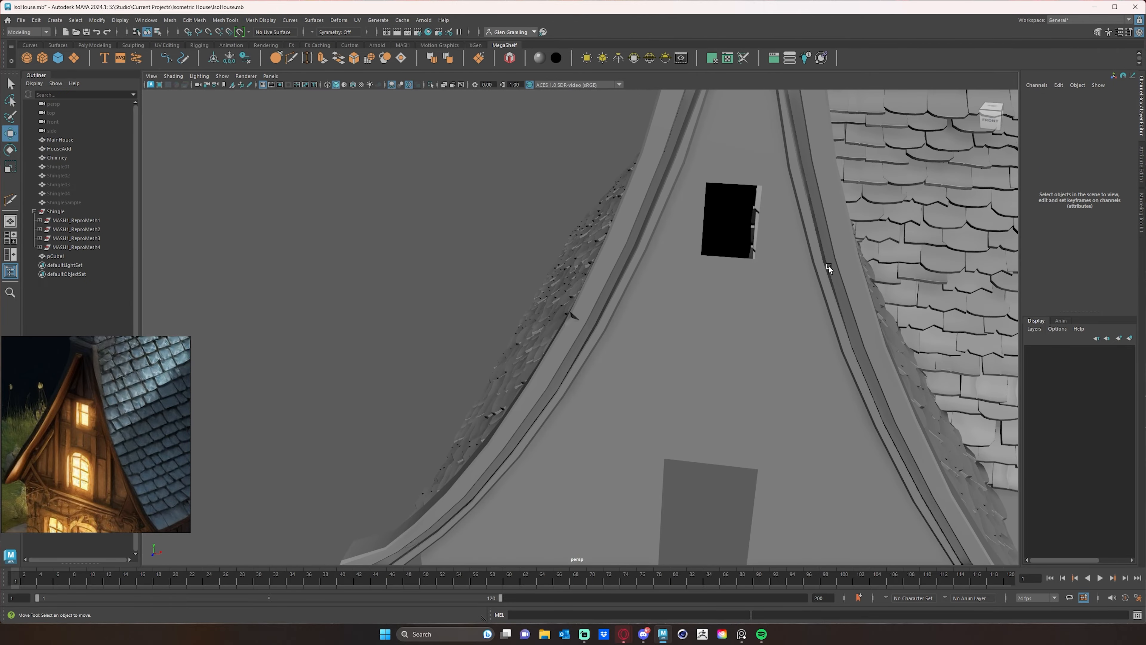
right_click_drag(829, 266, 619, 254, "alt")
left_click_drag(619, 255, 540, 266, "alt")
right_click_drag(540, 266, 726, 260, "alt")
middle_click_drag(760, 313, 684, 256, "alt")
left_click_drag(684, 257, 527, 264, "alt")
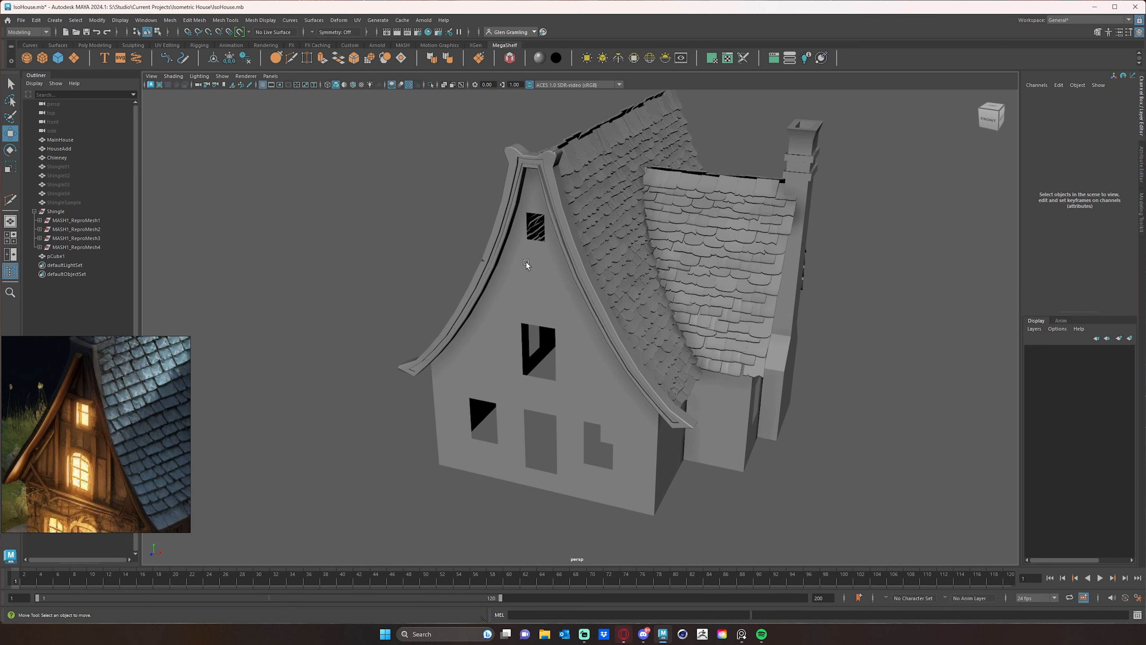
left_click_drag(691, 441, 741, 426, "alt")
right_click_drag(356, 425, 490, 416, "alt")
middle_click_drag(490, 416, 693, 273, "alt")
left_click_drag(500, 333, 508, 331, "alt")
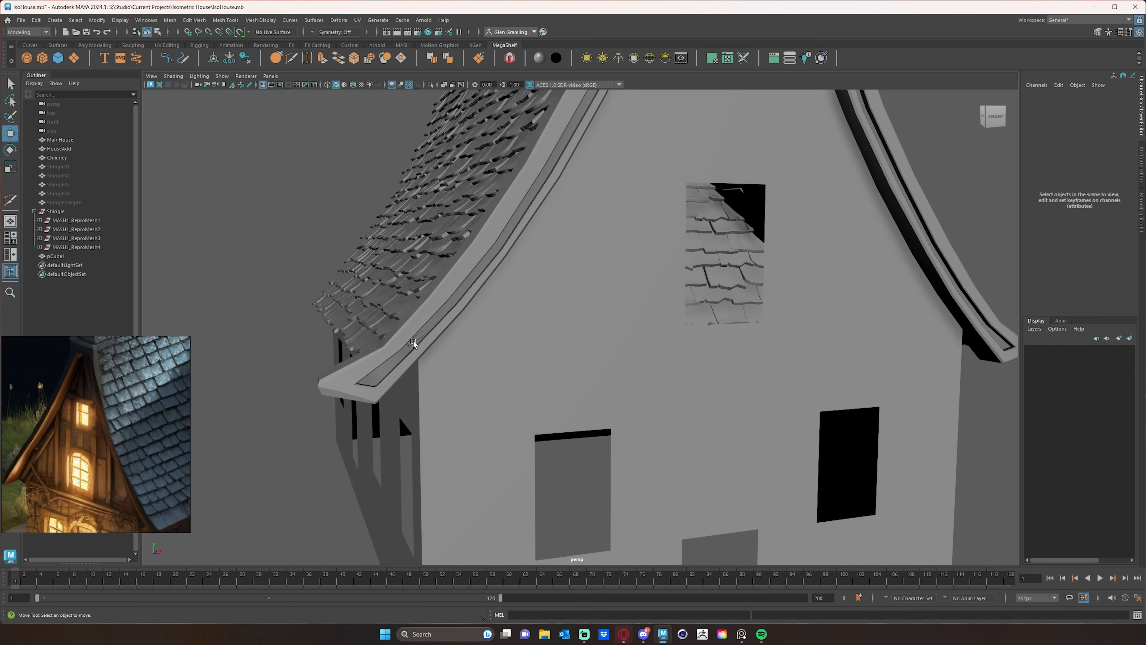
left_click(414, 341)
left_click_drag(414, 340, 601, 351, "alt")
left_click(348, 185)
middle_click_drag(476, 189, 370, 231, "alt")
scroll(370, 231, "down", 8)
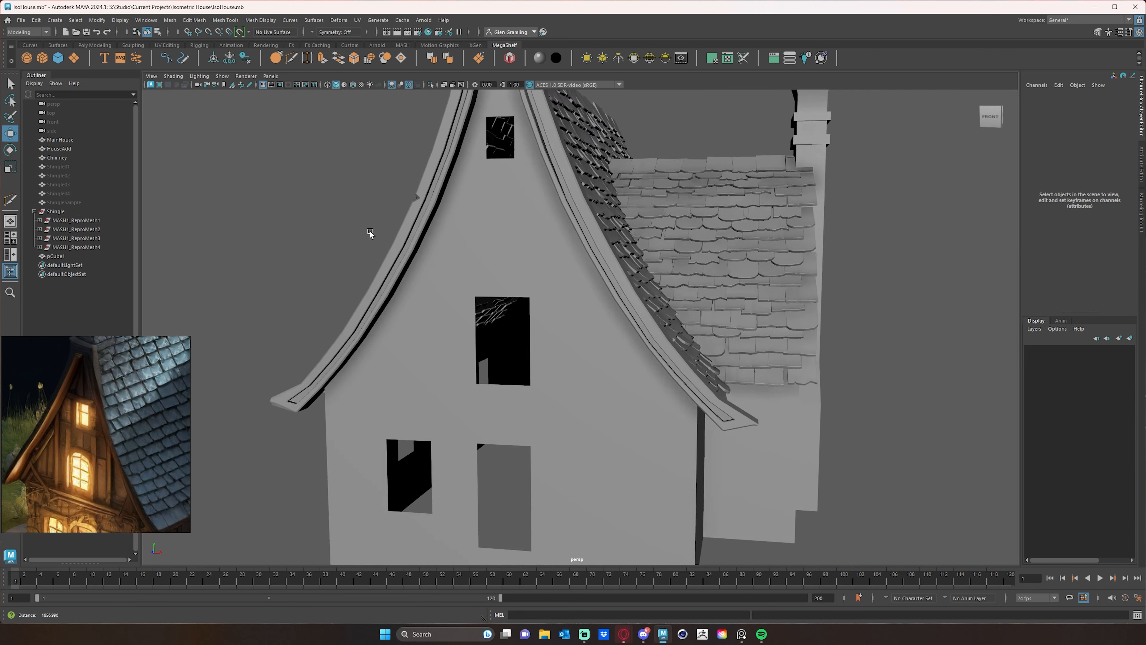
left_click_drag(416, 230, 406, 266, "alt")
left_click_drag(642, 375, 547, 371, "alt")
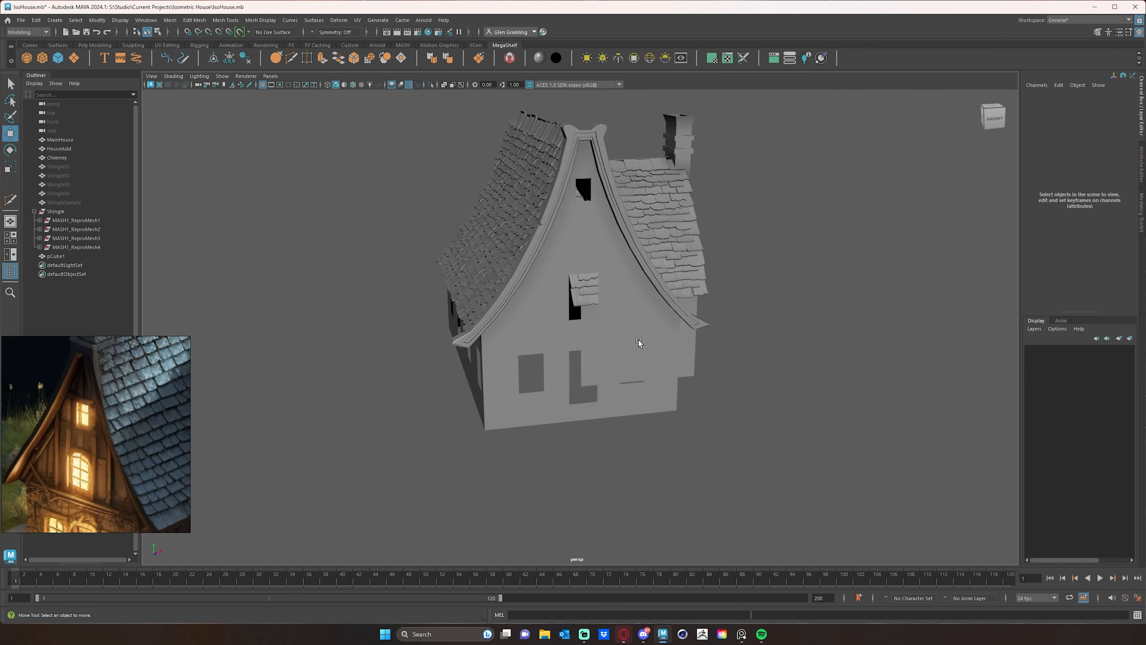
left_click_drag(639, 342, 607, 327, "alt")
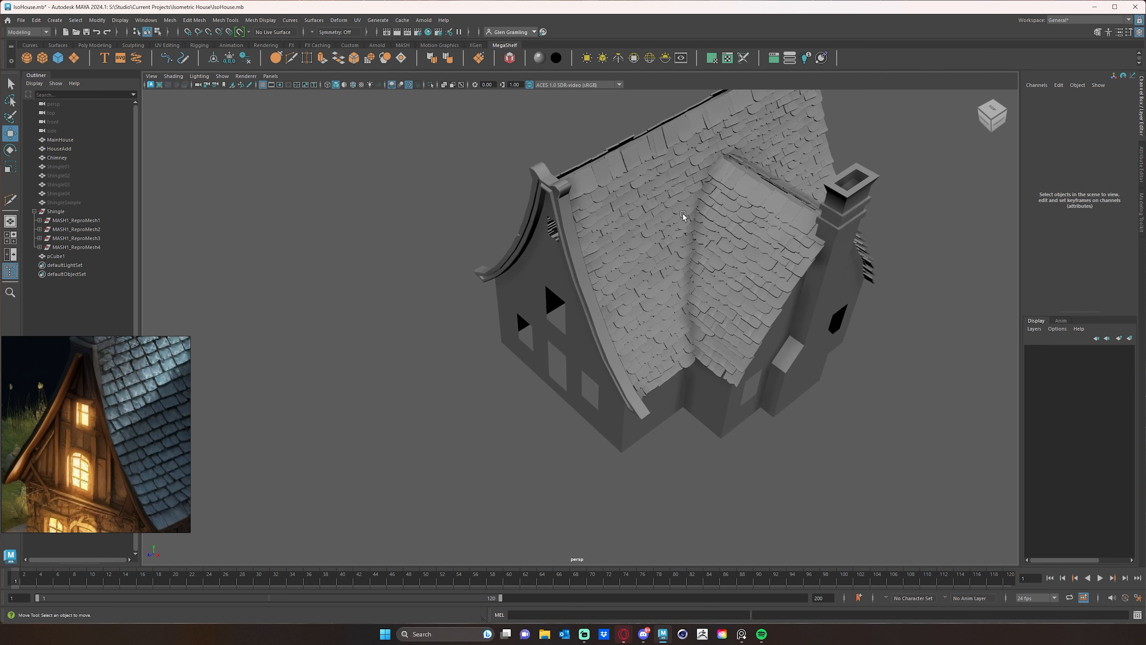
- Examine the front gable, shingled roof and chimney side of the house from several angles and distances
left_click_drag(682, 216, 658, 182, "alt")
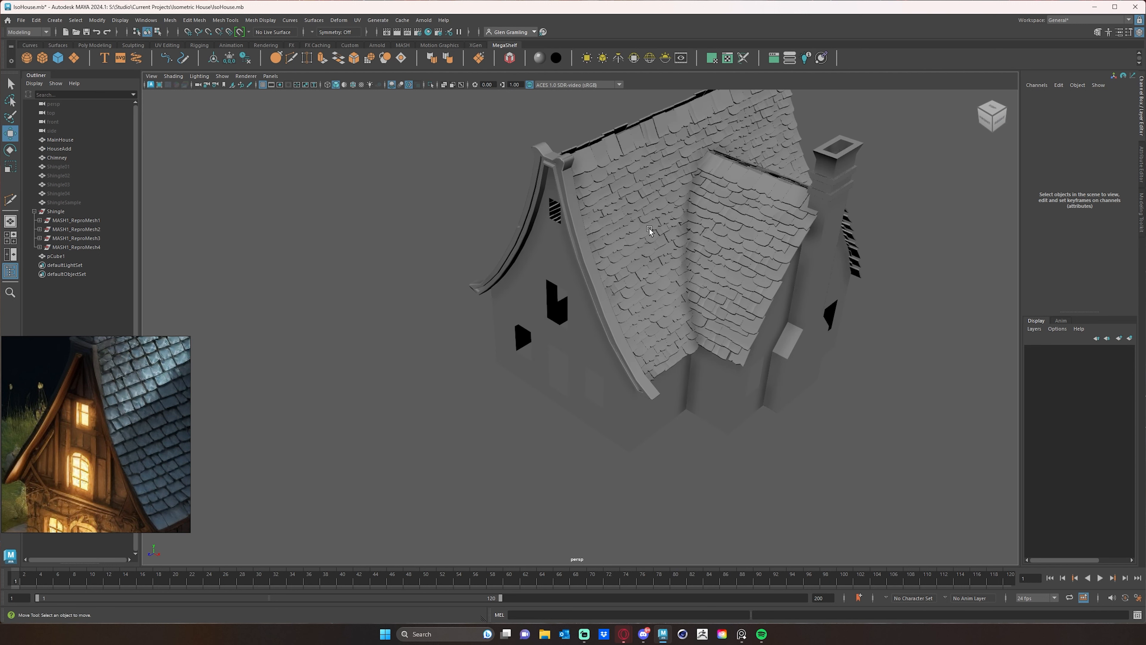
left_click_drag(649, 229, 628, 219, "alt")
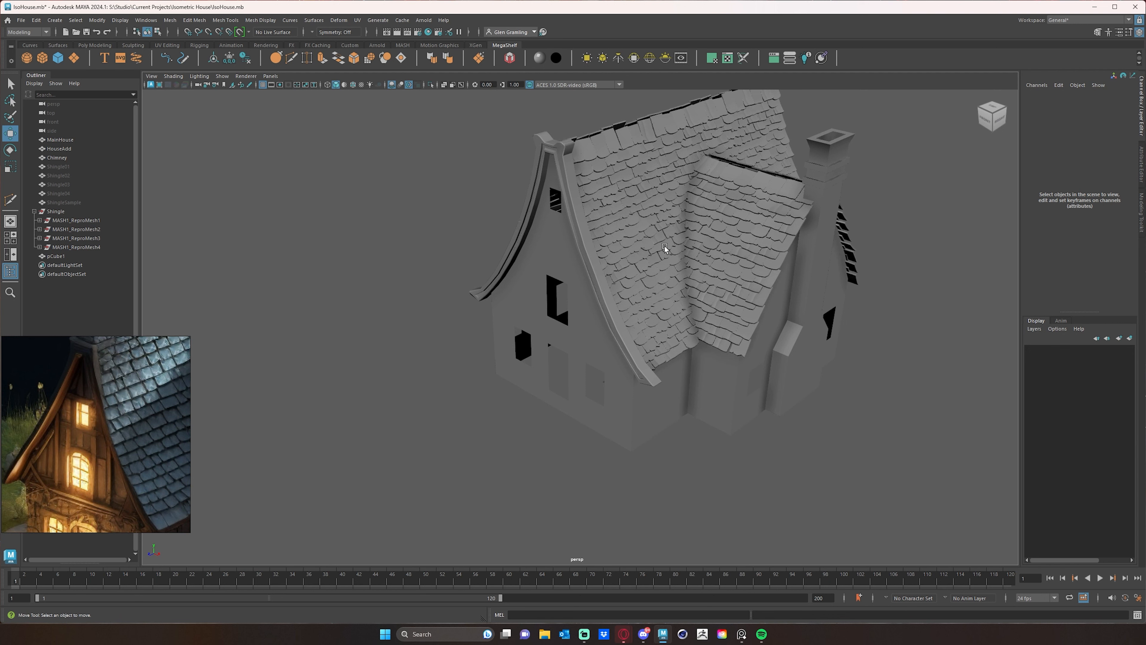
left_click_drag(640, 270, 631, 235, "alt")
left_click_drag(694, 280, 601, 273, "alt")
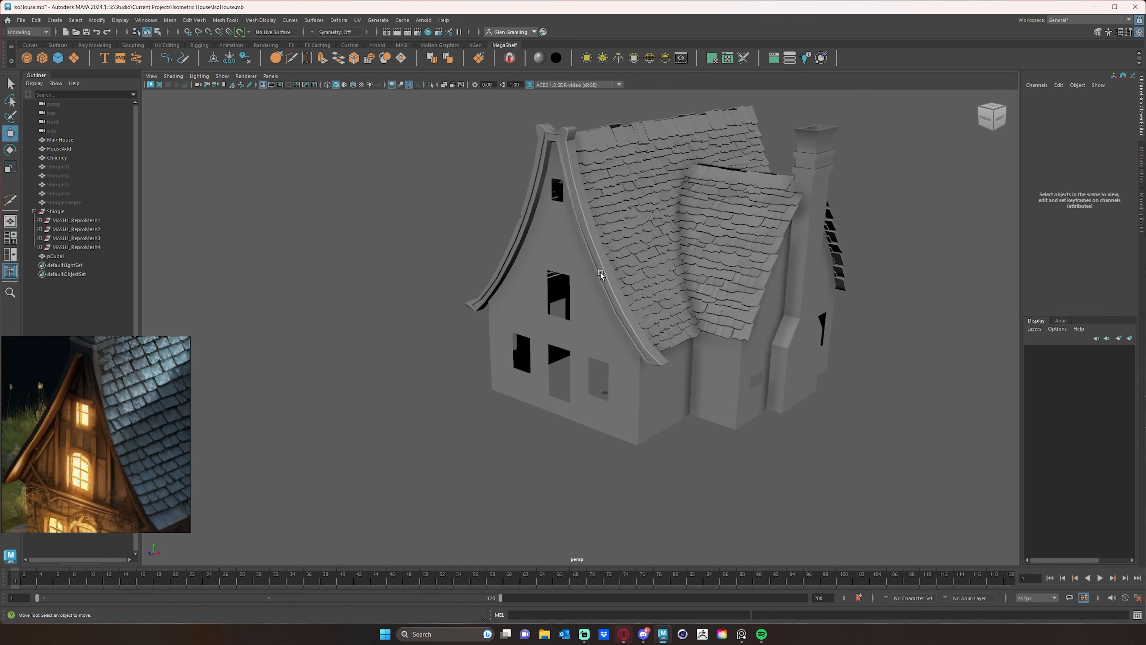
left_click_drag(671, 312, 671, 296, "alt")
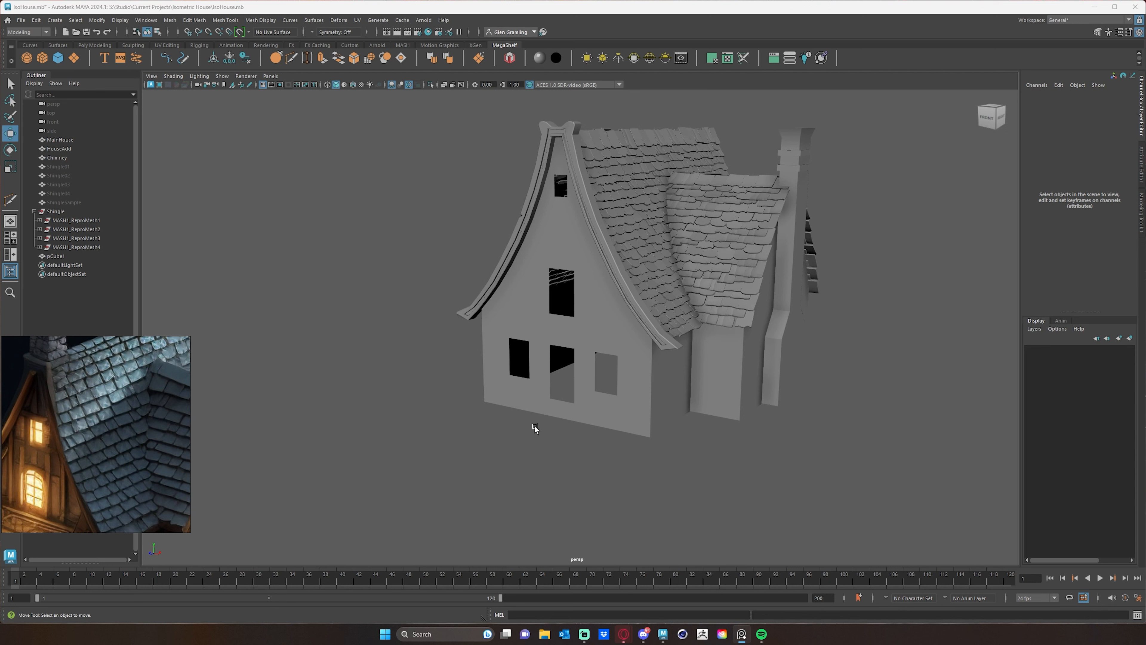
left_click_drag(533, 425, 534, 425, "alt")
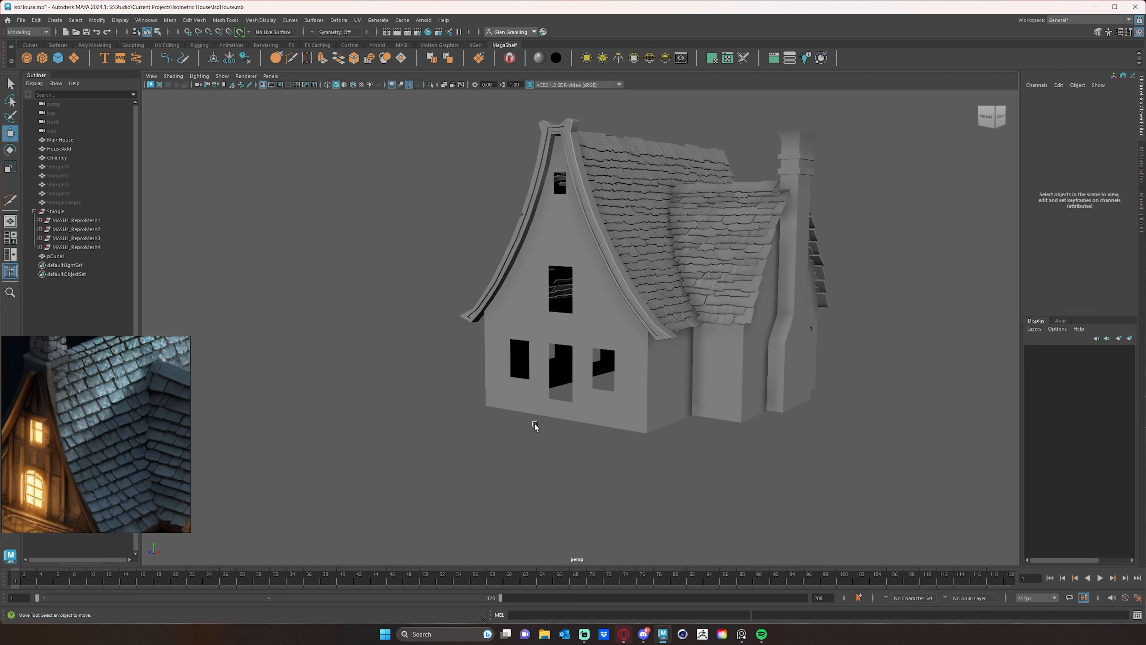
left_click_drag(586, 317, 590, 317, "alt")
middle_click_drag(622, 301, 604, 334, "alt")
right_click_drag(604, 333, 661, 352, "alt")
middle_click_drag(603, 417, 618, 383, "alt")
left_click_drag(625, 421, 586, 373, "alt")
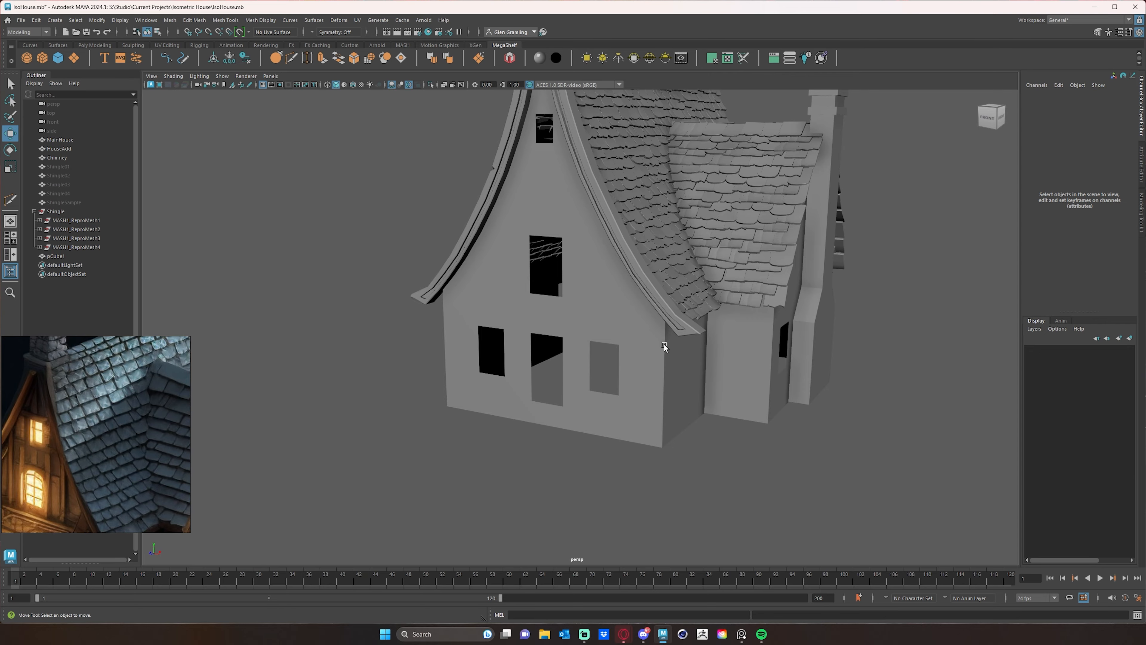
left_click_drag(663, 344, 715, 329, "alt")
right_click_drag(715, 329, 640, 321, "alt")
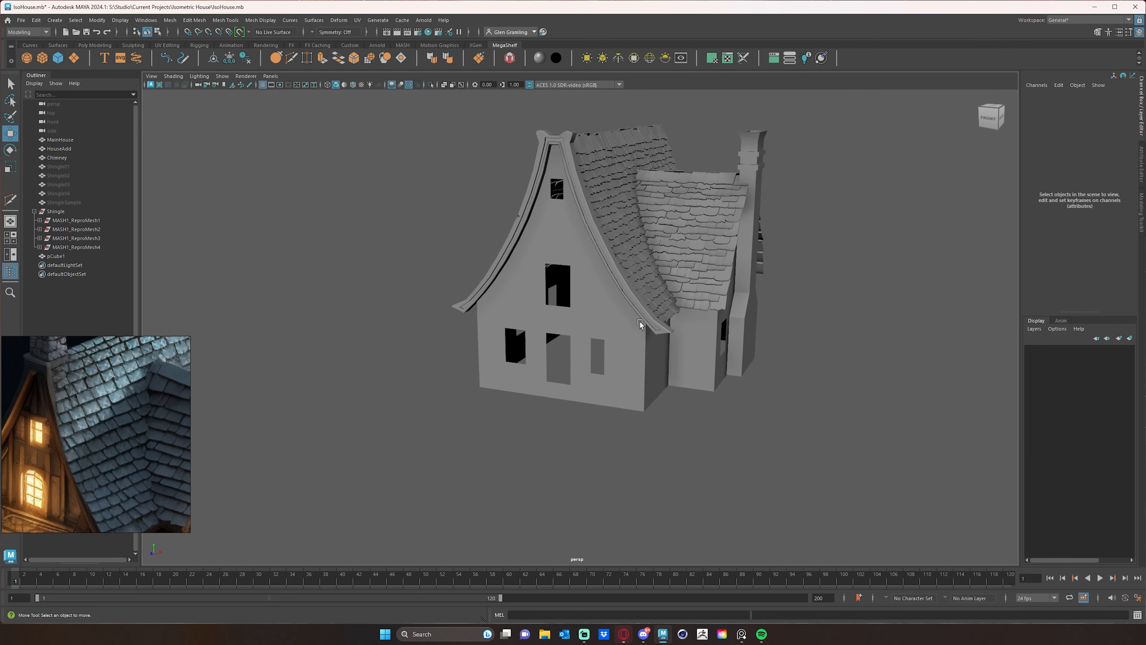
- Duplicate the front gable's bargeboard and move the copy along Z beyond the rear end of the roof
middle_click_drag(641, 322, 615, 367, "alt")
mouse_move(615, 366)
left_mouse_down("alt")
mouse_move(600, 362)
mouse_move(626, 361)
mouse_move(595, 360)
left_mouse_up("alt")
left_click_drag(592, 239, 614, 304, "alt")
left_click(543, 243)
key("ctrl+d")
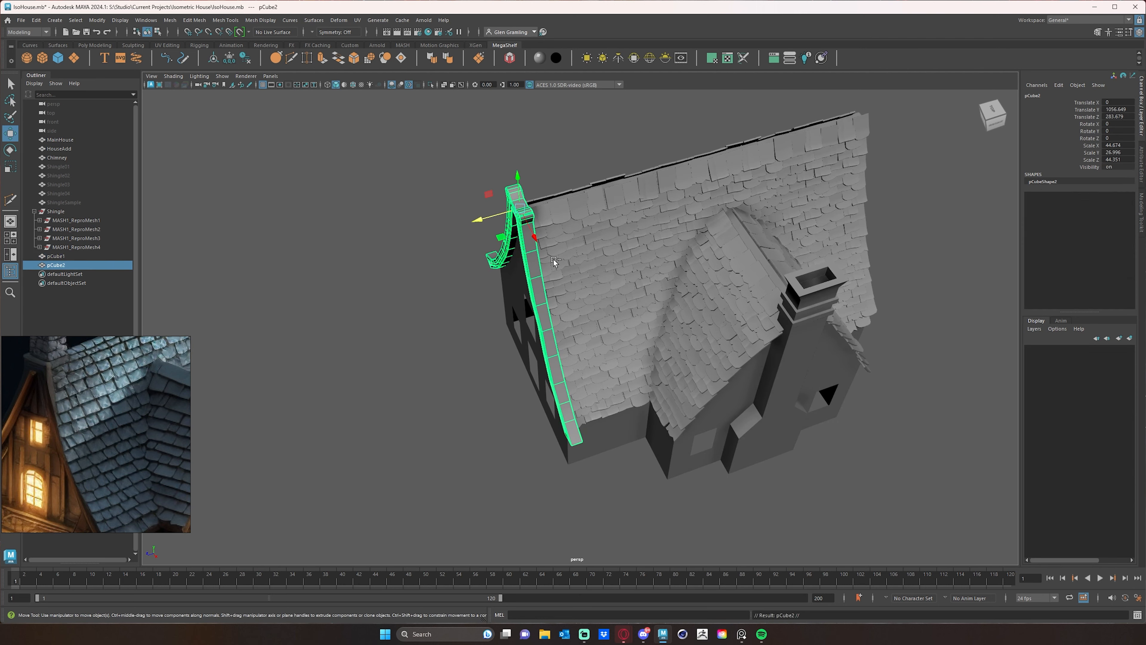
left_click_drag(480, 223, 699, 189)
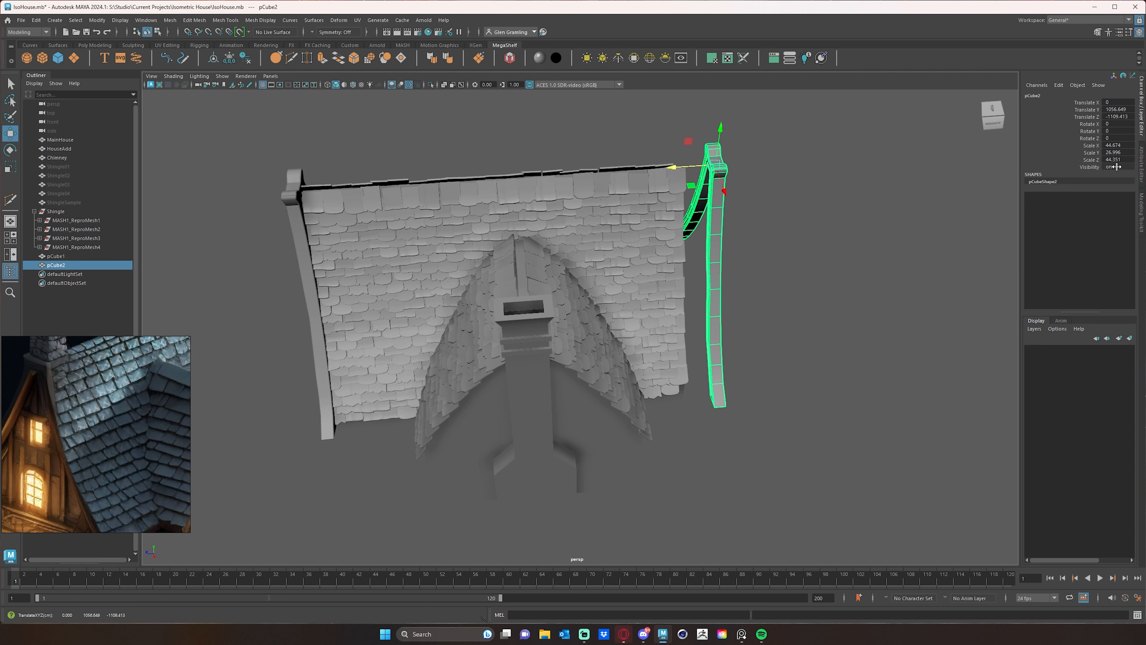
- Freeze the bargeboard copy's transformations and set its Z scale to -1 so that it faces the rear
left_click(96, 20)
left_click(123, 64)
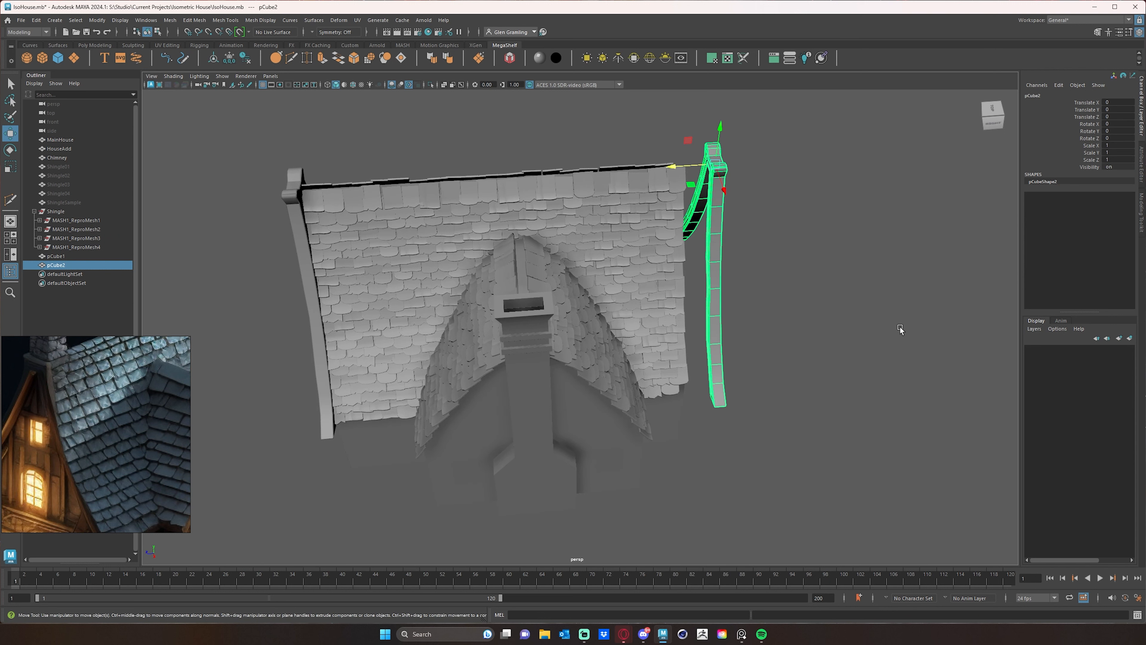
double_click(1130, 162)
type("-1")
key("Return")
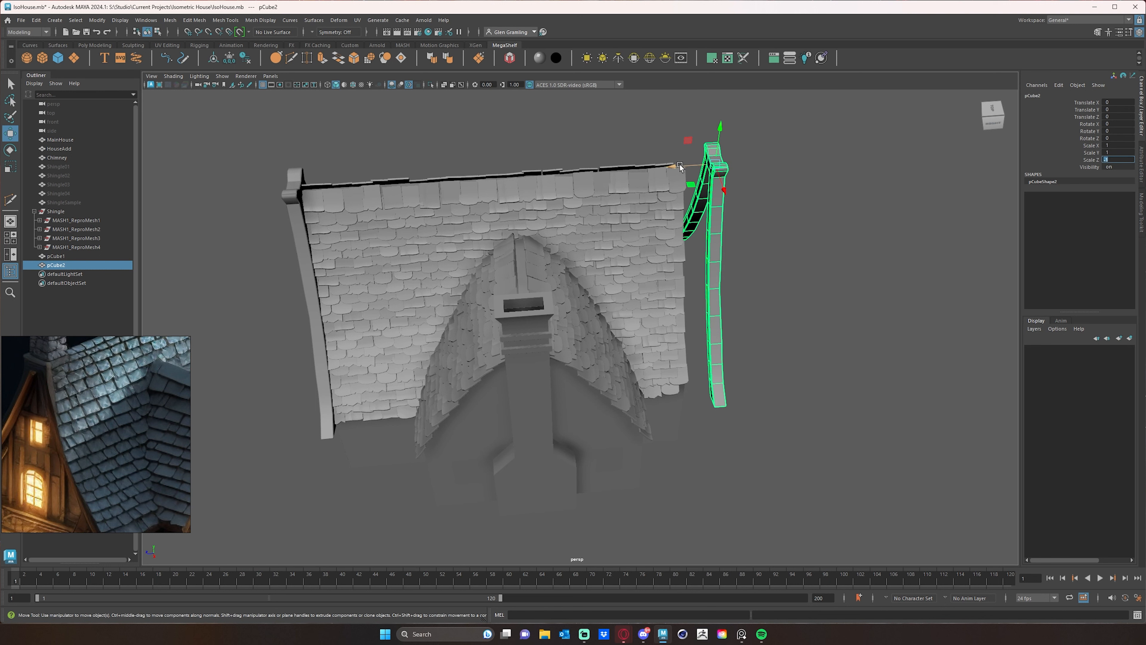
- Move the mirrored bargeboard against the rear gable, at about 116.7 in Translate Z, and check its fit
left_click_drag(679, 166, 646, 167)
left_click_drag(784, 256, 696, 233, "alt")
mouse_move(614, 154)
left_mouse_down("alt")
mouse_move(675, 193)
mouse_move(625, 169)
left_mouse_up("alt")
right_click_drag(625, 169, 746, 180, "alt")
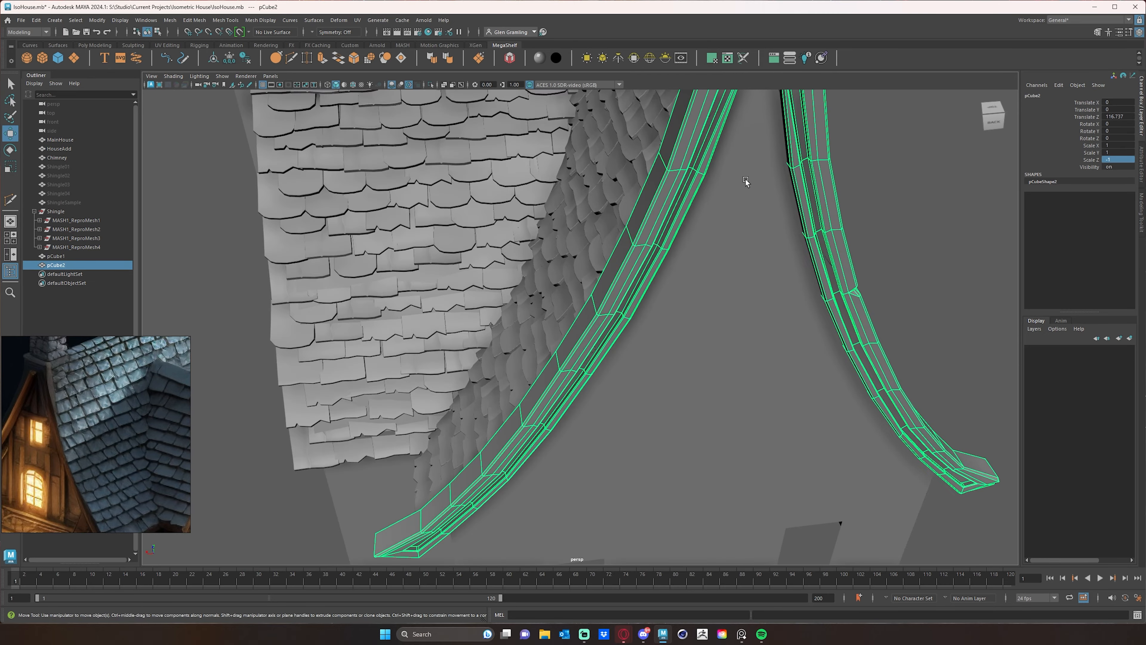
middle_click_drag(746, 180, 677, 365, "alt")
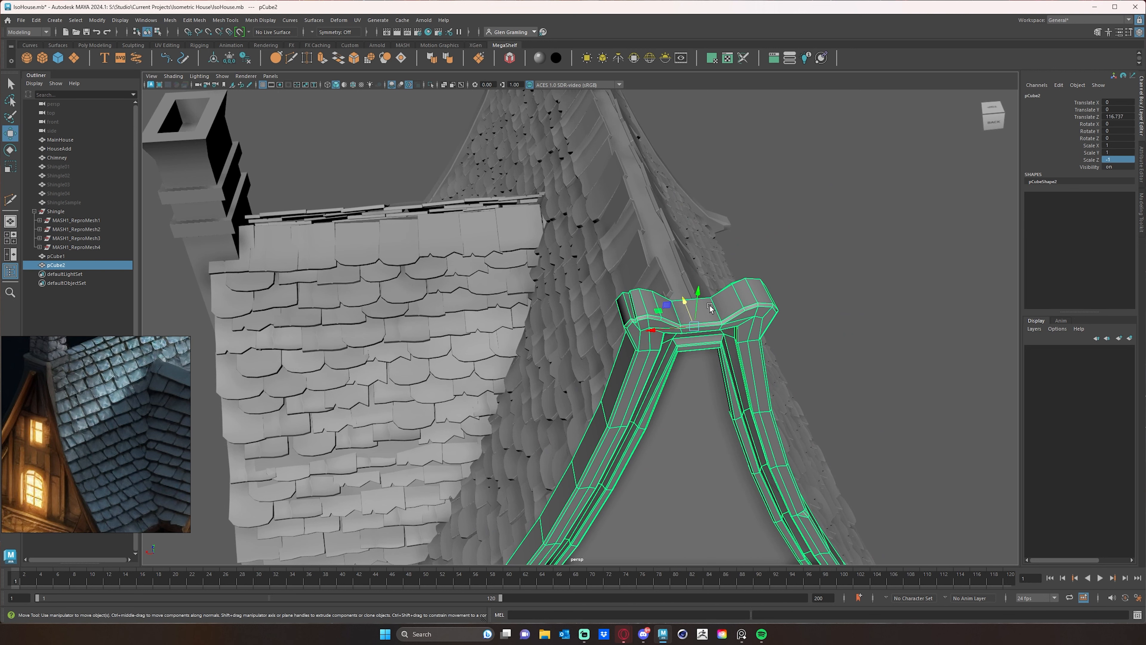
left_click_drag(654, 343, 329, 135, "alt")
left_click_drag(688, 322, 630, 262, "alt")
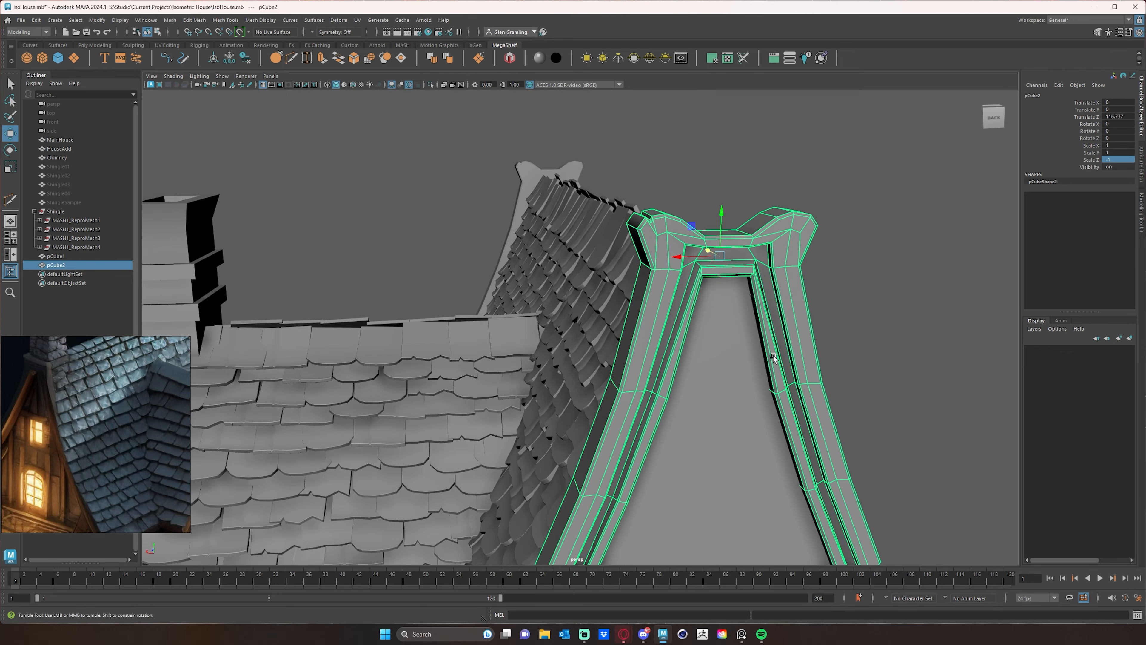
left_click_drag(788, 348, 762, 361, "alt")
right_click_drag(765, 360, 698, 353, "alt")
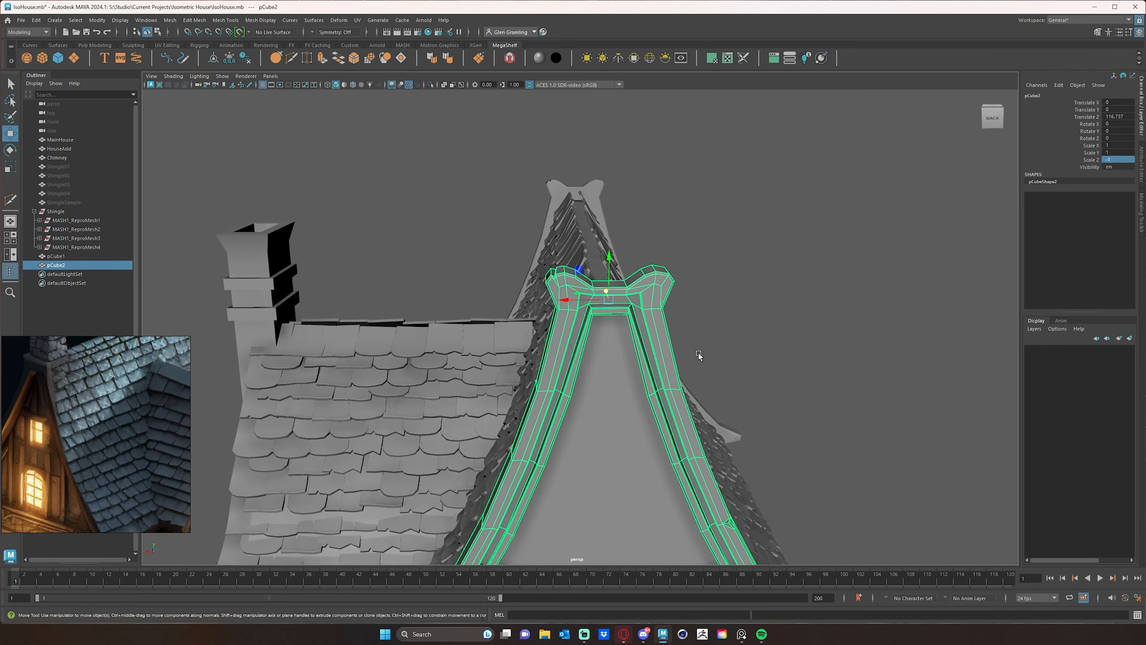
- Flip the rear bargeboard sideways through its X scale, then clear the selection
double_click(1123, 145)
key("Return")
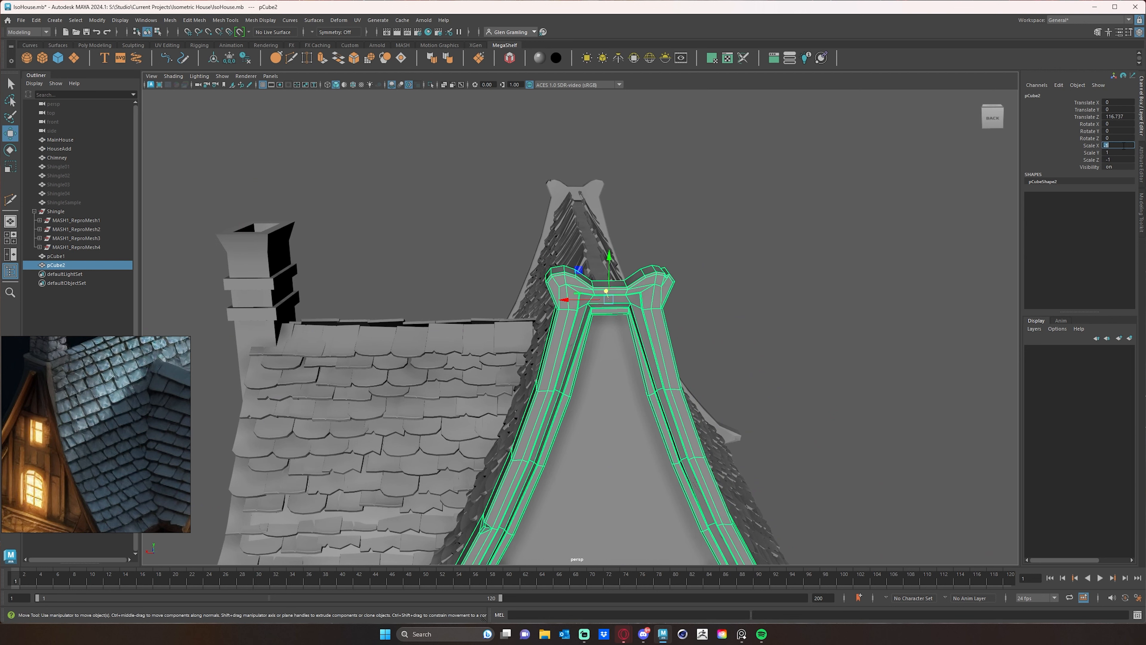
left_click_drag(750, 253, 828, 242, "alt")
left_click(884, 213)
left_click_drag(826, 199, 844, 227, "alt")
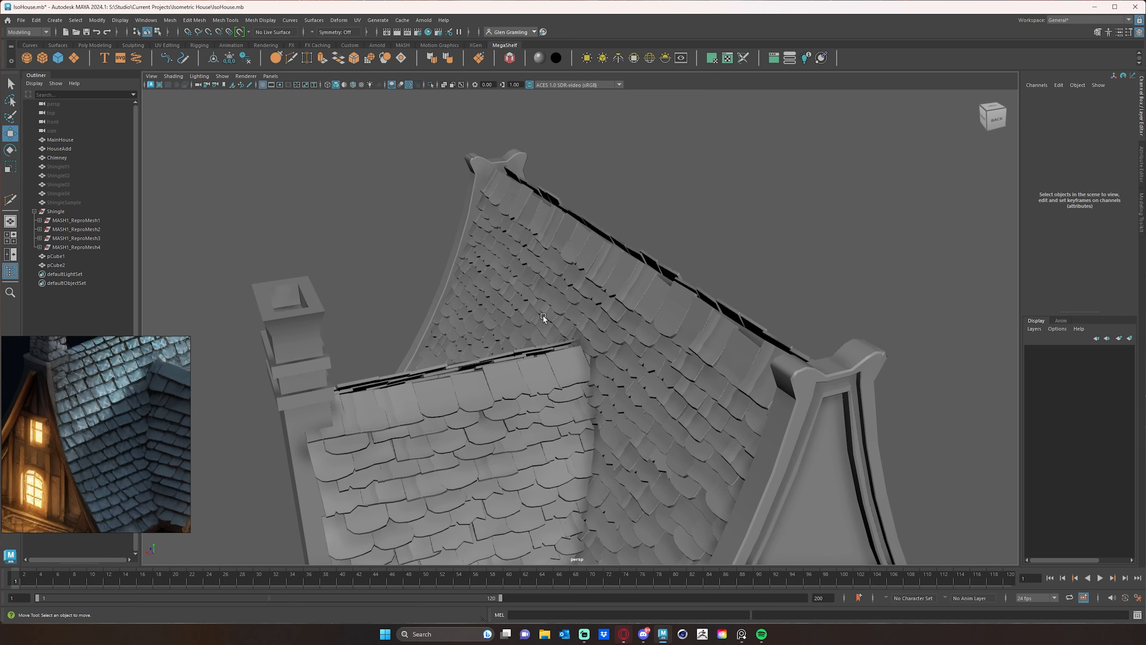
- Examine the whole house with bargeboards on both gables, then look closely at the front wall and doorway
left_click_drag(544, 315, 705, 297, "alt")
right_click_drag(704, 297, 659, 302, "alt")
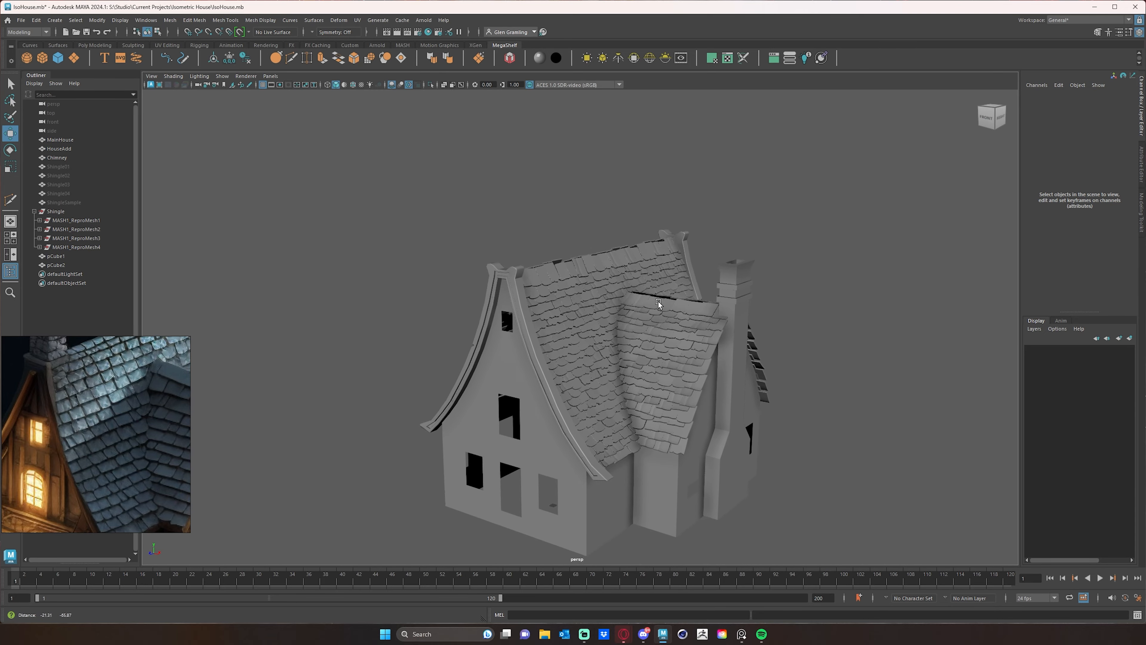
middle_click_drag(658, 301, 660, 295, "alt")
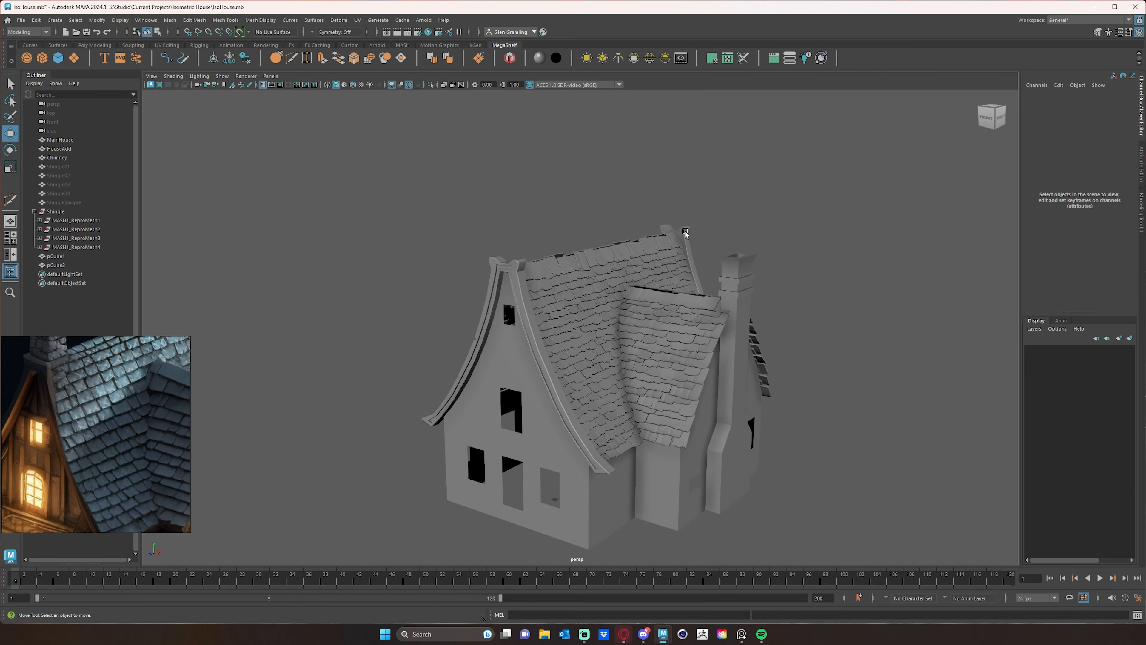
left_click_drag(617, 336, 614, 341, "alt")
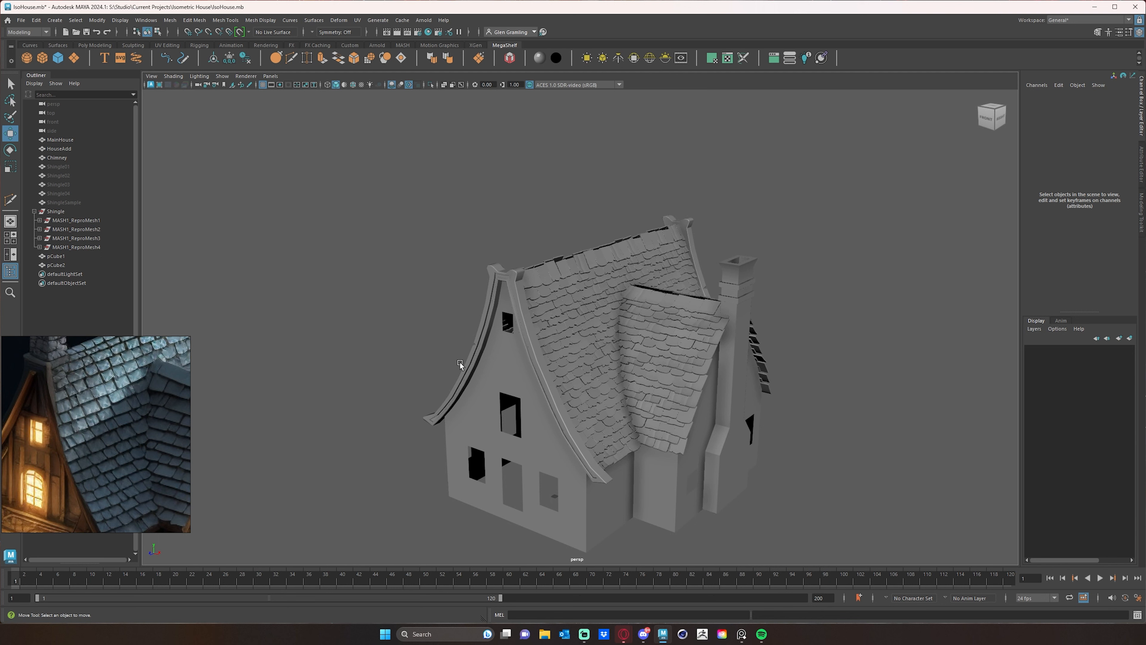
right_click_drag(461, 362, 502, 361, "alt")
middle_click_drag(517, 355, 554, 333, "alt")
right_click_drag(612, 332, 570, 331, "alt")
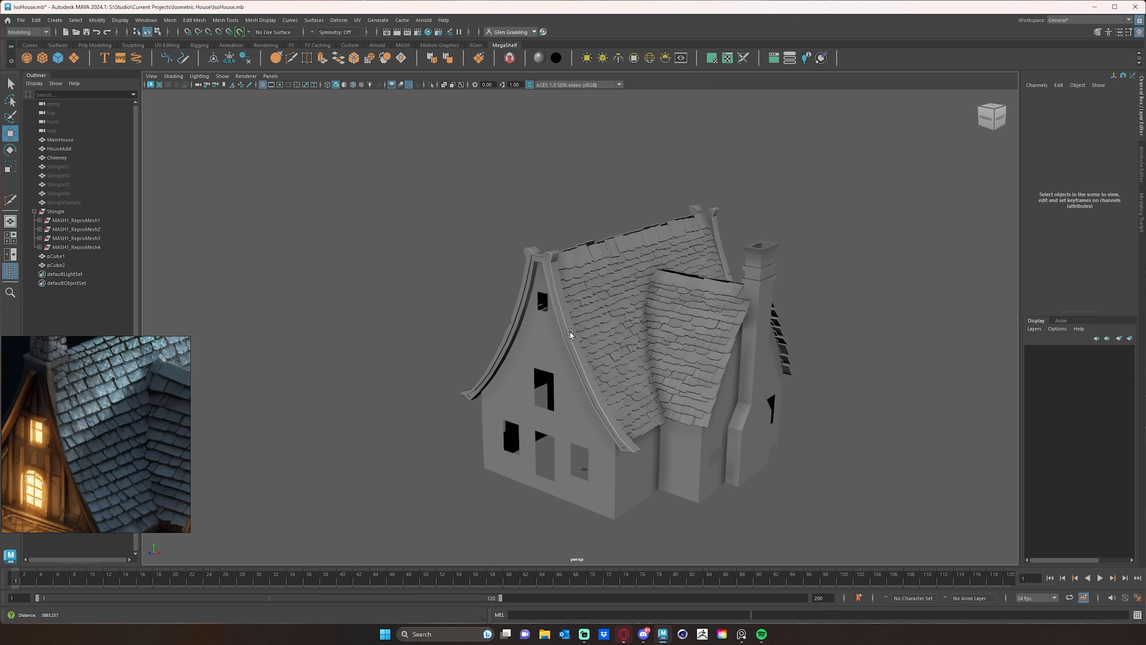
left_click_drag(505, 372, 555, 345, "alt")
middle_click_drag(640, 457, 599, 393, "alt")
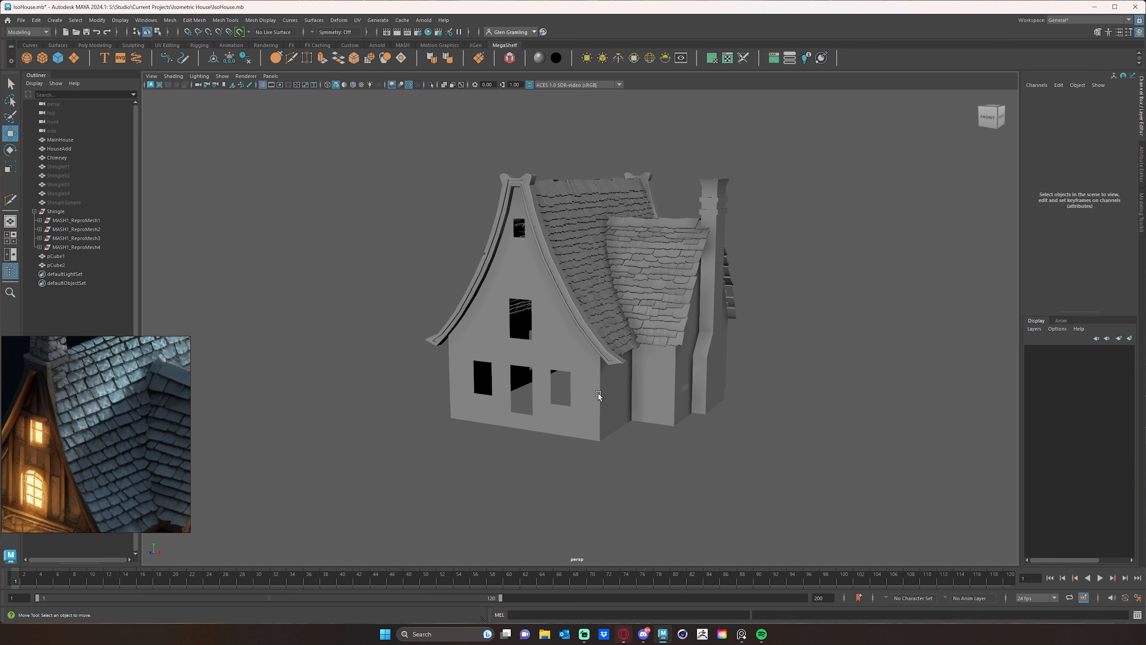
right_click_drag(599, 394, 632, 398, "alt")
left_click_drag(508, 483, 513, 479, "alt")
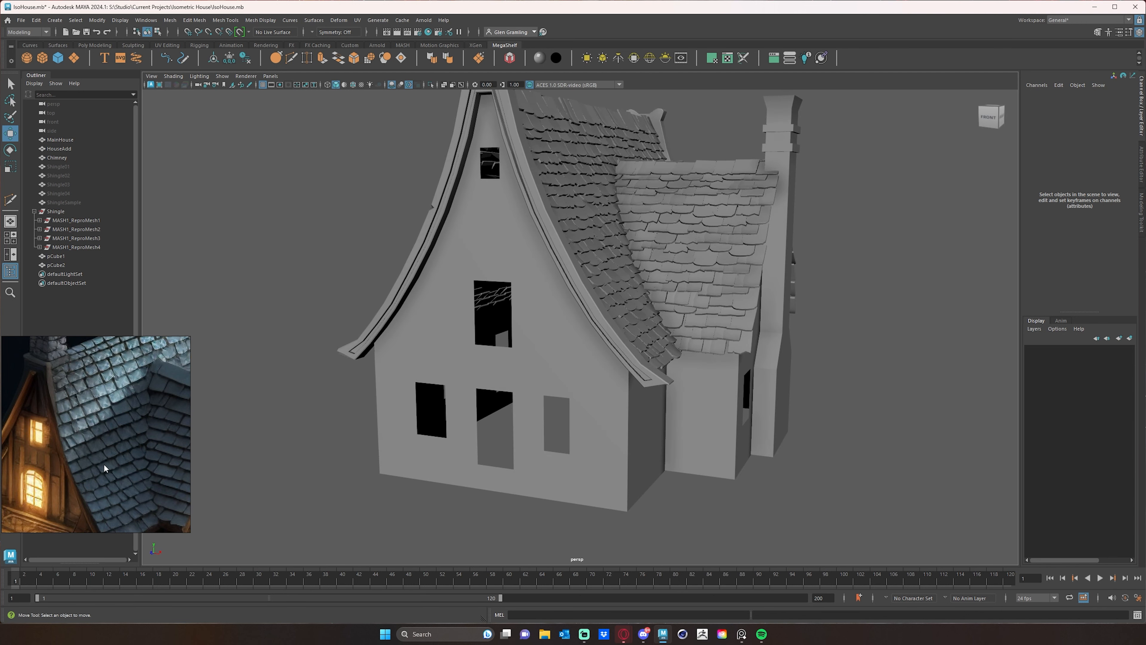
- Bring the entrance stairs into view in the reference image, then create a cube and move it forward in front of the doorway
middle_click_drag(104, 468, 172, 361)
middle_click_drag(139, 477, 140, 433)
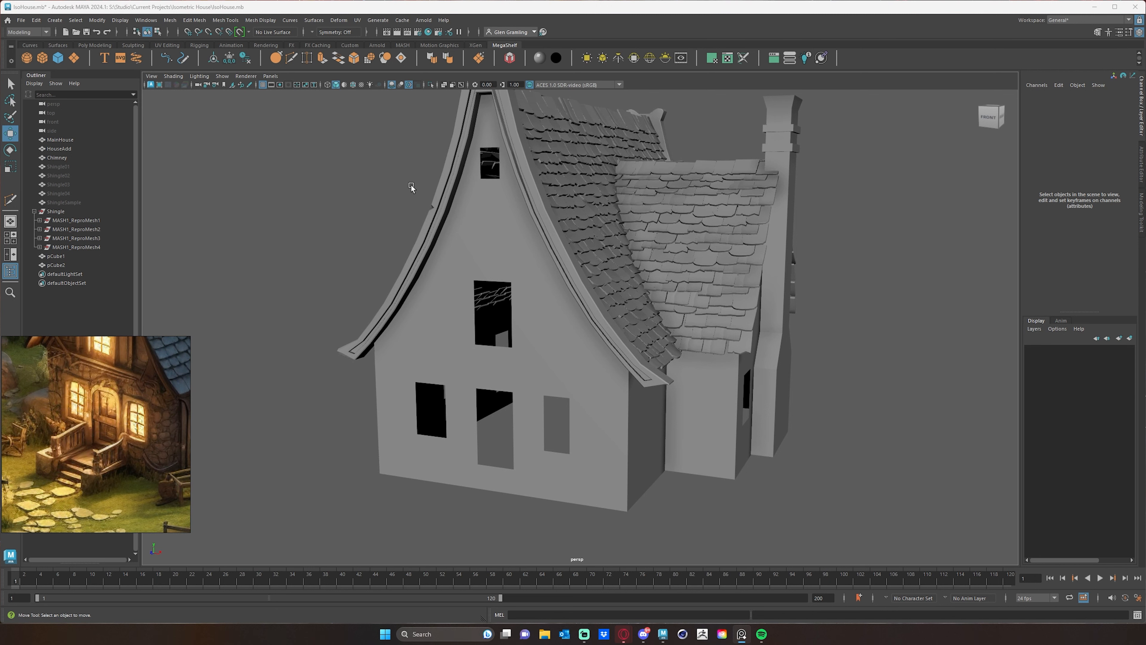
left_click(43, 59)
middle_click_drag(670, 533, 690, 456, "alt")
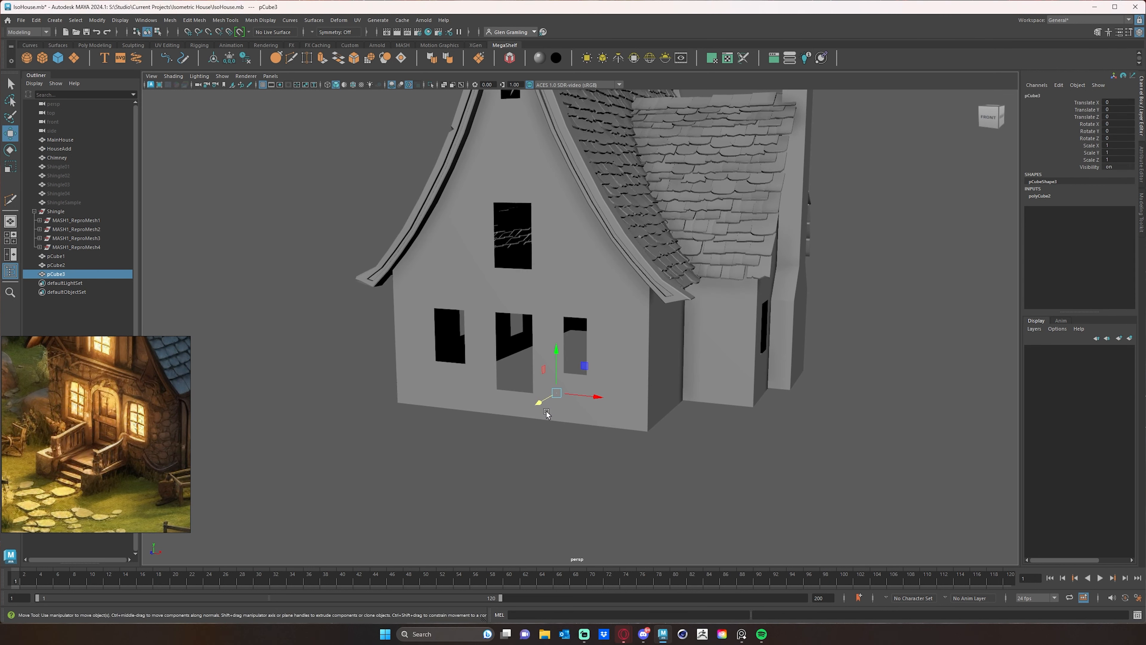
left_click_drag(536, 403, 504, 382)
- Scale the entrance cube to about 124.9 in X and 70.8 in Y and Z, placing it in front of the wall
key("e")
key("r")
key("w")
right_click_drag(492, 420, 608, 441, "alt")
left_click_drag(609, 442, 489, 407, "alt")
key("e")
key("r")
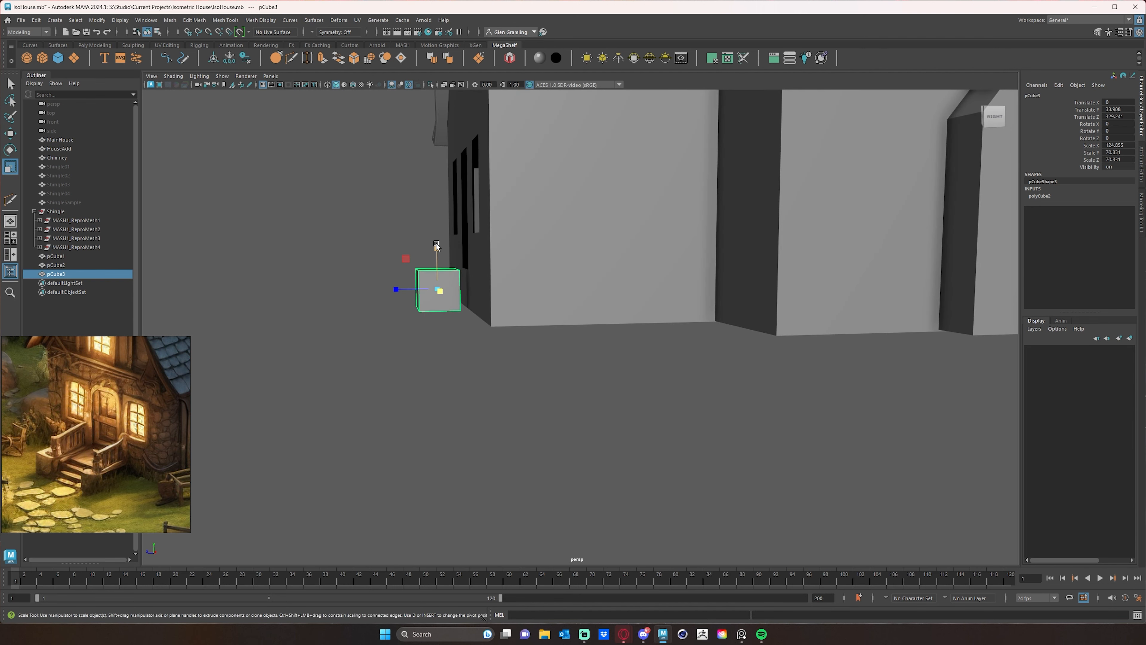
- Adjust the entrance block's Y scale to about 66.6 and position it below the doorway at about 34.8 in Y and 311.7 in Z
left_click_drag(436, 248, 464, 282)
key("w")
left_click(450, 263)
left_click(451, 288)
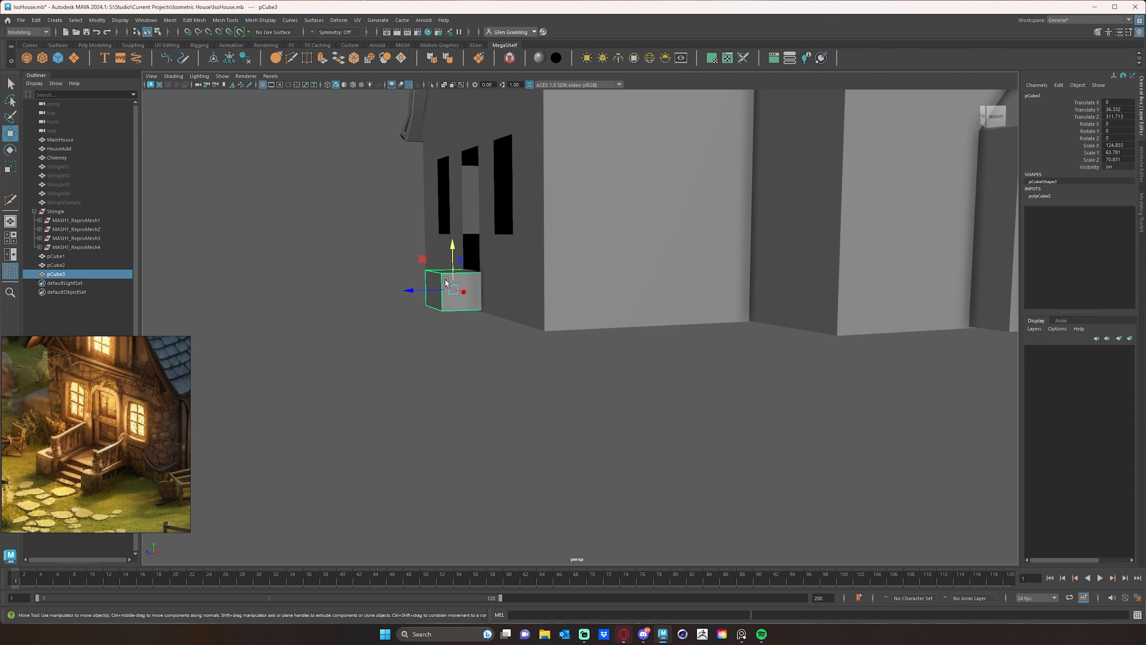
key("e")
key("r")
left_click_drag(453, 251, 440, 306)
key("w")
- Pull the entrance block's front face outward to make the block deeper, then deselect the face
right_click(431, 300)
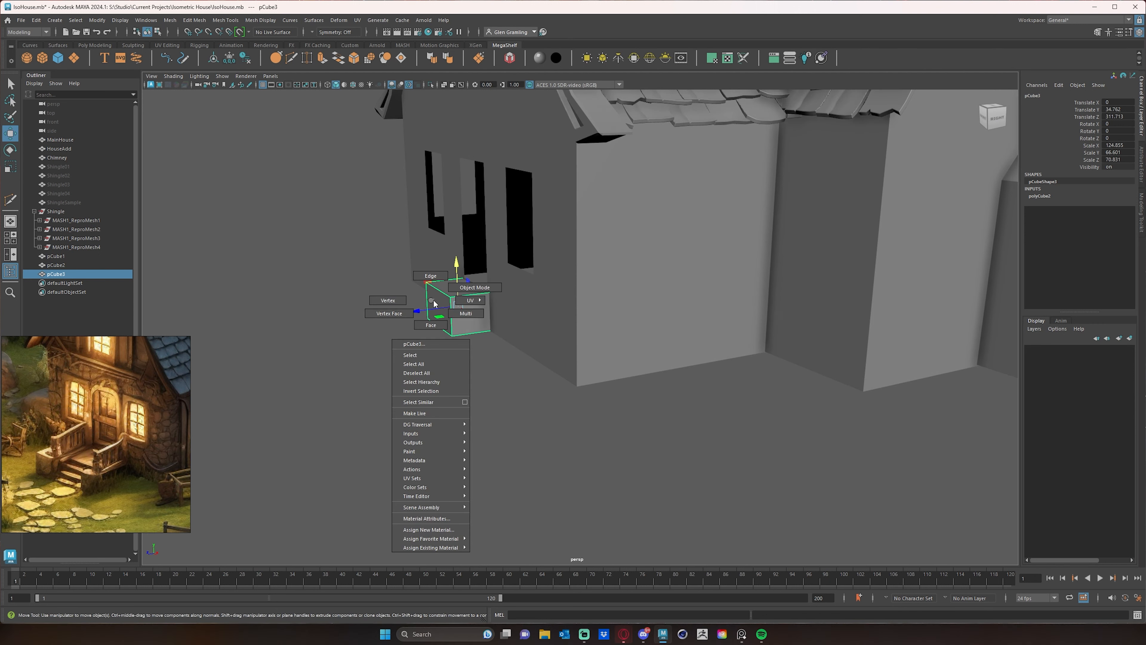
right_click_drag(433, 301, 430, 323)
left_click(434, 308)
left_click_drag(435, 308, 529, 352, "alt")
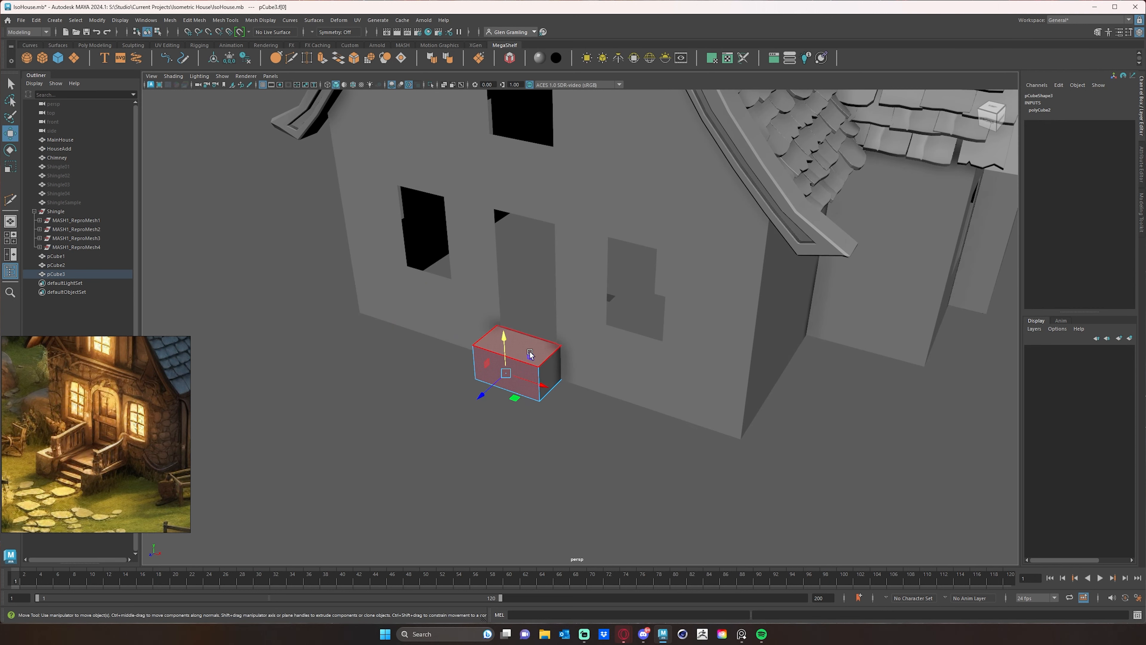
left_click_drag(480, 394, 465, 404)
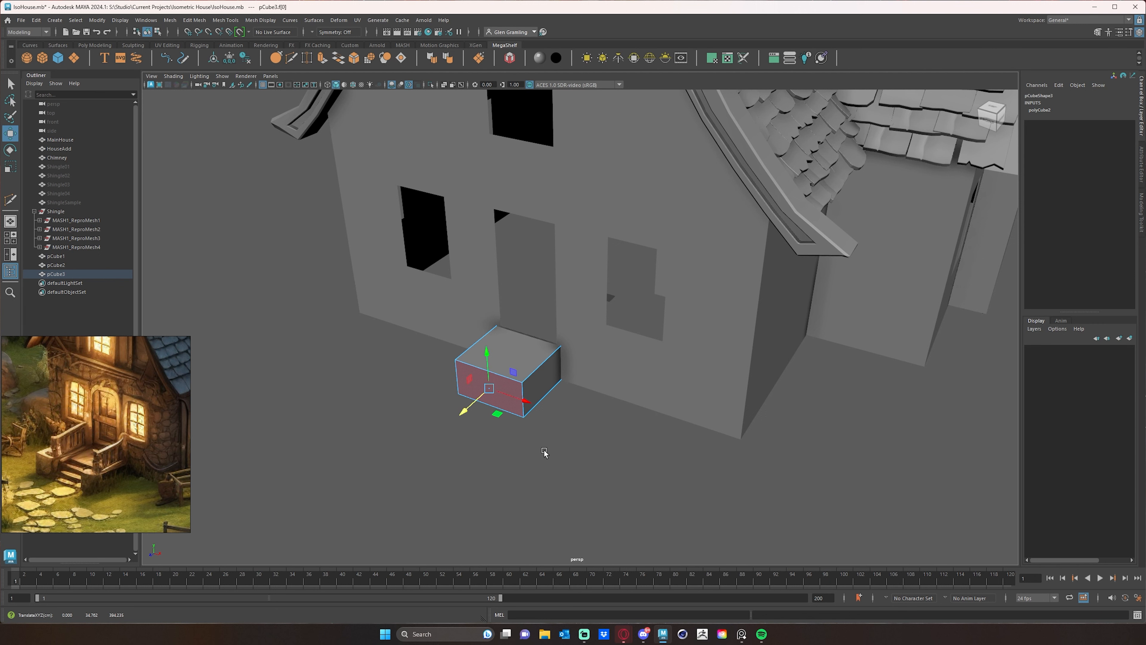
left_click(545, 453)
- Frame the entrance block closely and start the Multi-Cut tool for dividing it into steps
left_click_drag(540, 515, 461, 470, "alt")
middle_click_drag(528, 418, 666, 354, "alt")
scroll(569, 374, "up", 2)
left_click_drag(541, 378, 446, 412, "alt")
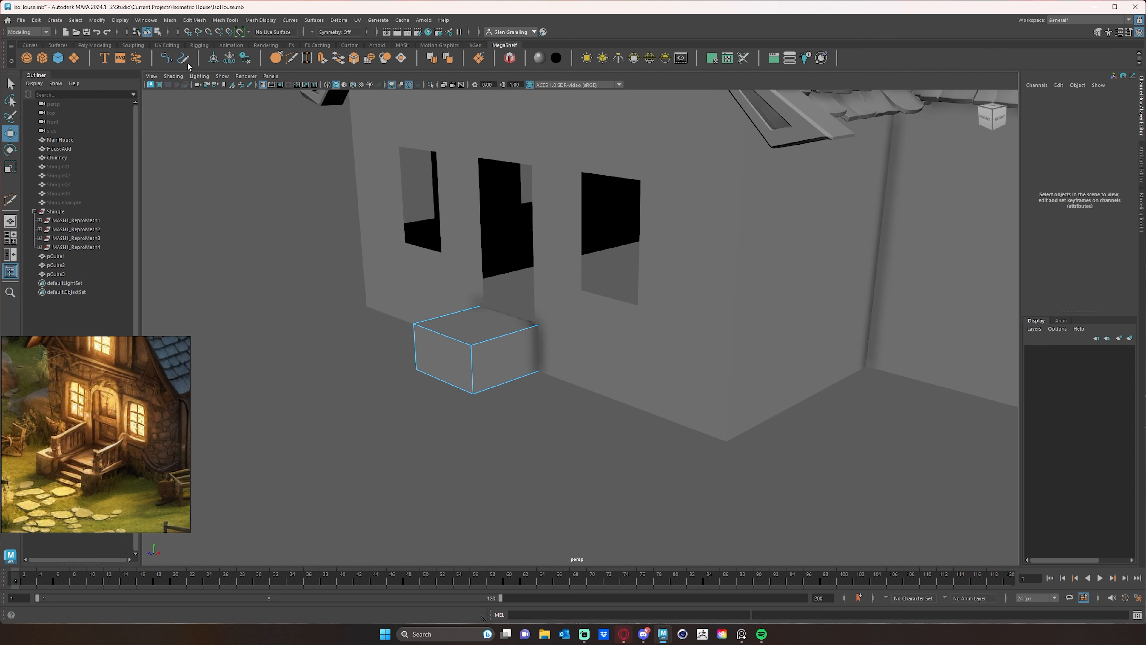
left_click(293, 58)
left_click_drag(549, 399, 548, 410, "alt")
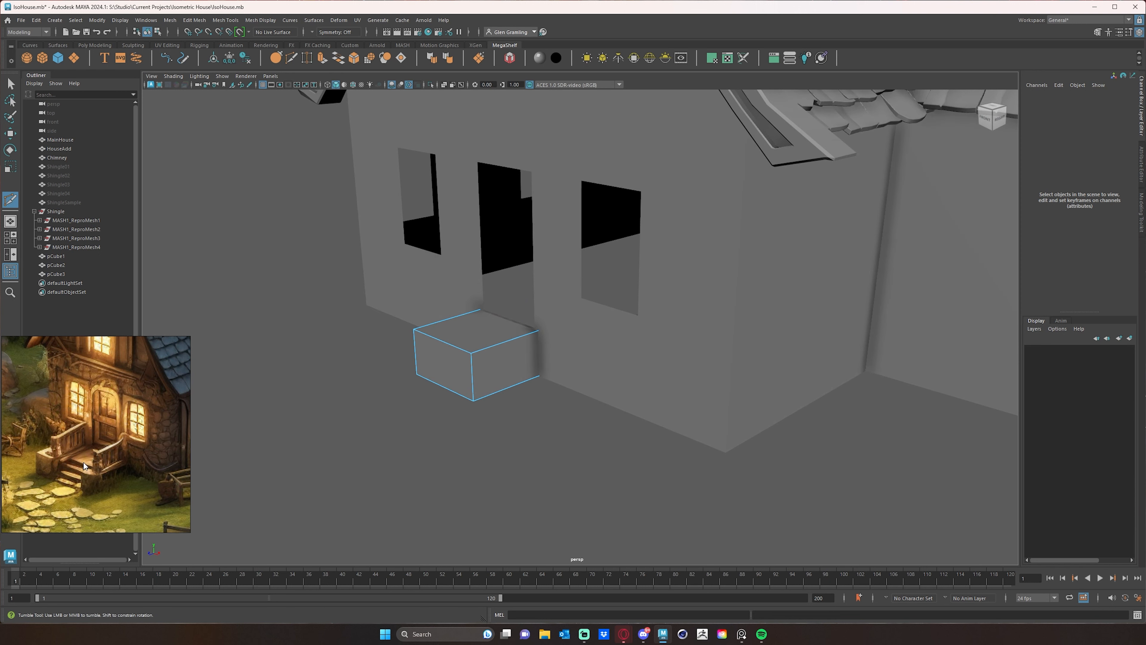
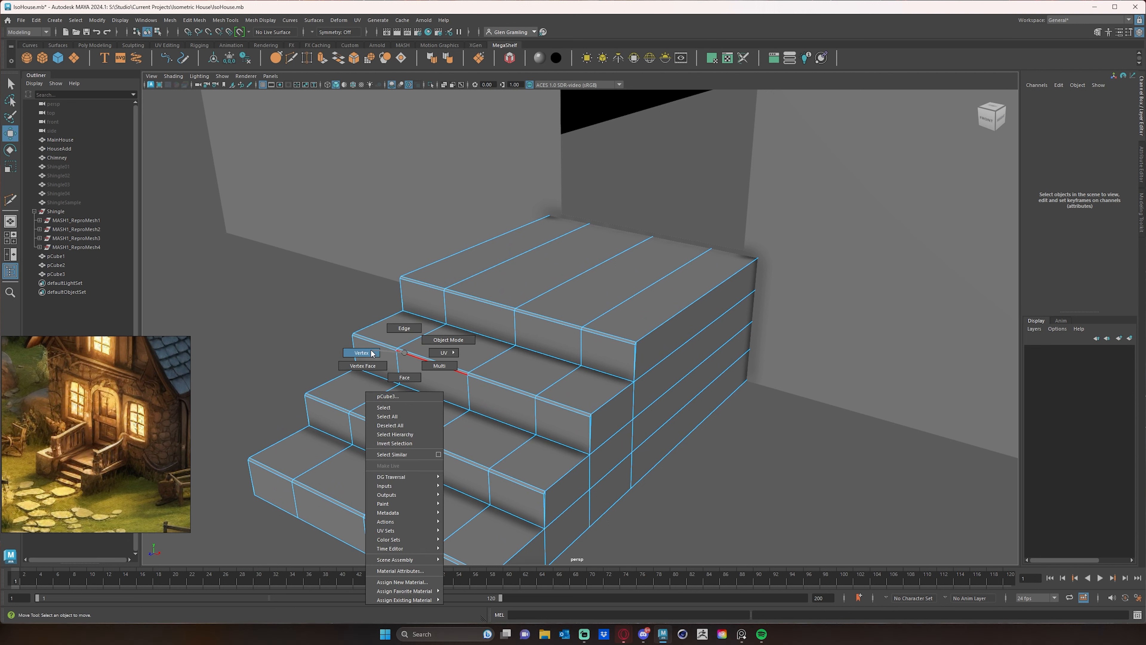
- Switch the stairs to vertex editing and nudge the front-edge vertices of the upper two steps to make their edges uneven
left_click_drag(390, 339, 378, 367)
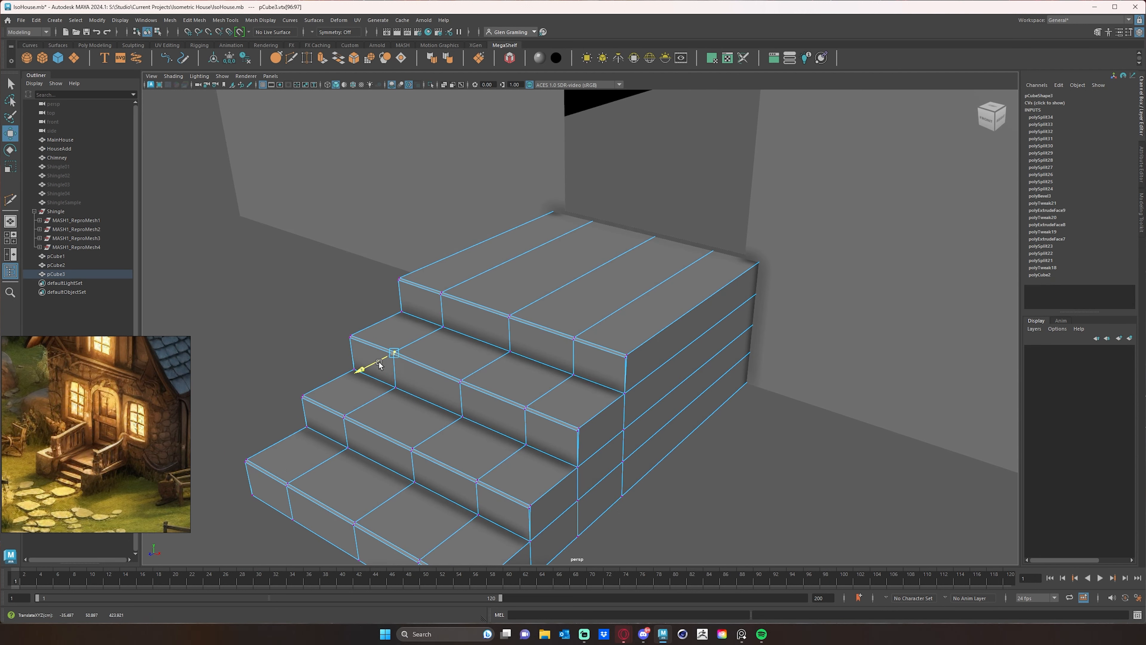
mouse_move(515, 305)
left_mouse_down()
mouse_move(502, 327)
mouse_move(509, 295)
left_mouse_up()
left_click_drag(493, 328, 495, 327)
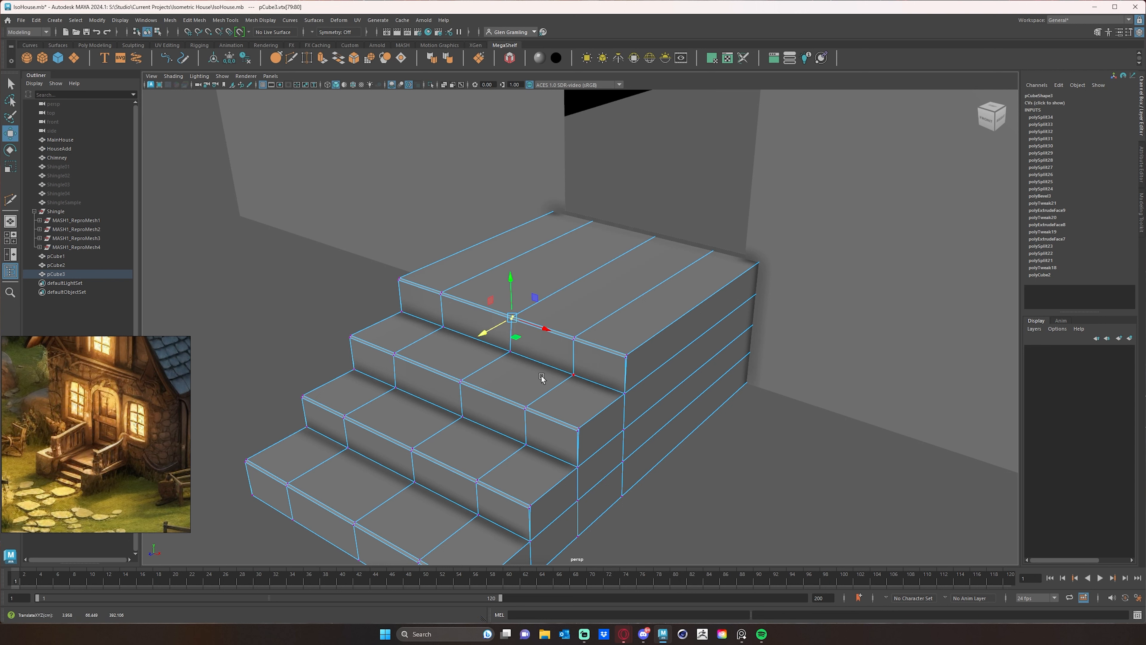
left_click_drag(541, 376, 500, 421, "alt")
left_click_drag(475, 442, 468, 423, "alt")
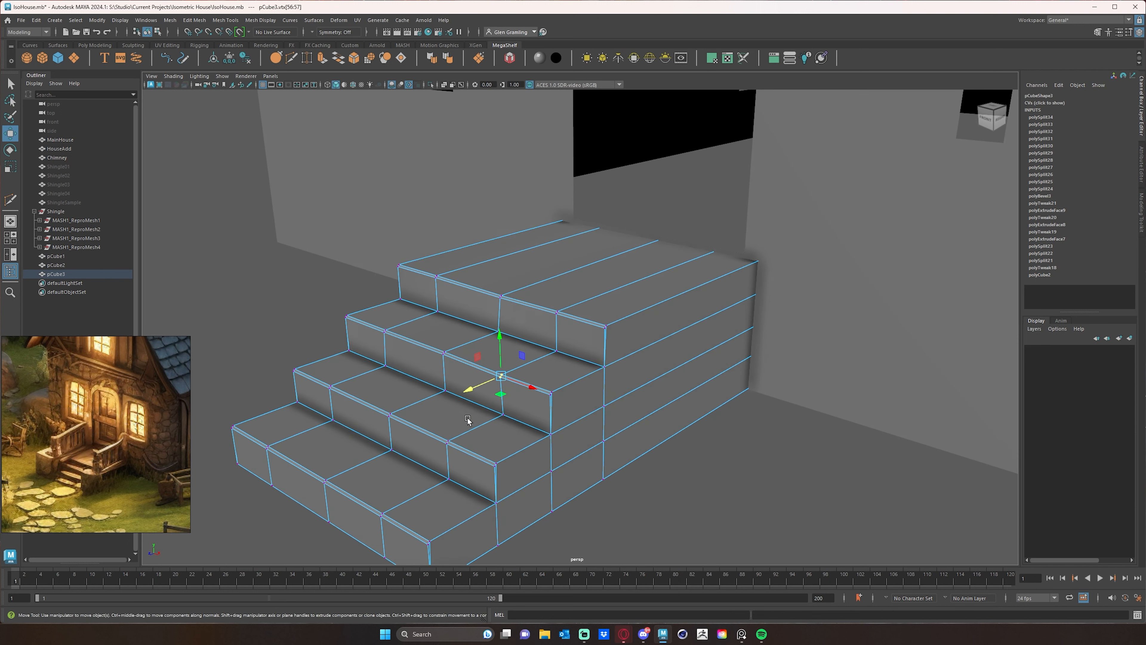
- Shift the front-edge vertices of the second step from the bottom so its nosing becomes wavy
middle_click_drag(468, 422, 519, 403, "alt")
mouse_move(441, 392)
left_mouse_down()
mouse_move(452, 410)
mouse_move(434, 408)
left_mouse_up()
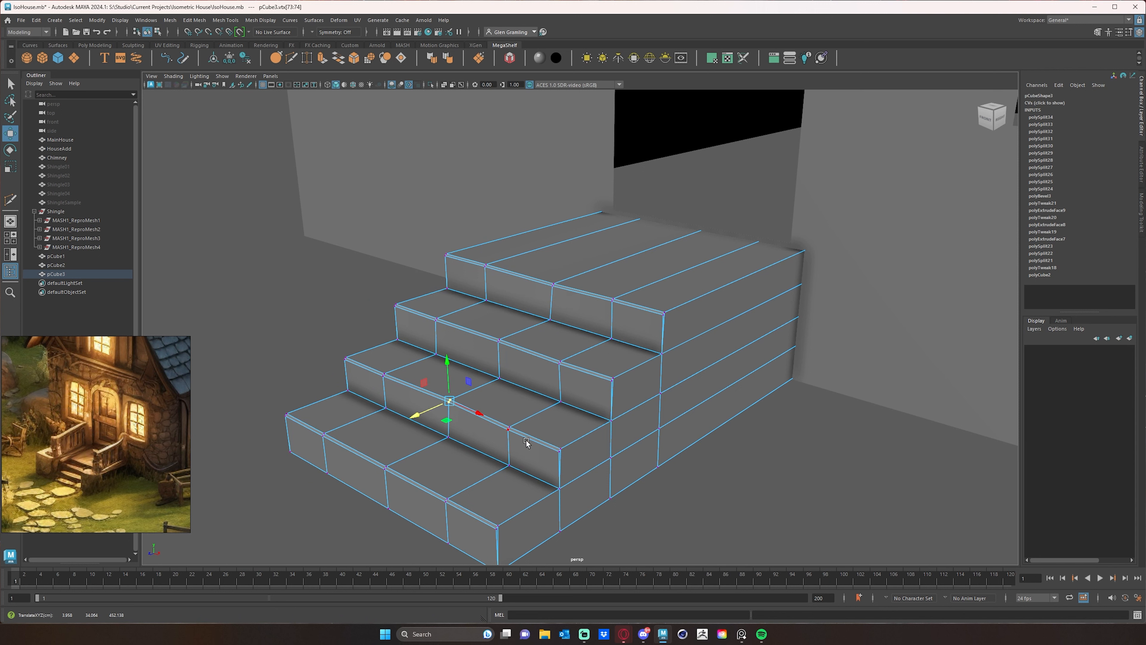
mouse_move(502, 435)
left_mouse_down()
mouse_move(520, 422)
mouse_move(488, 437)
left_mouse_up()
left_click_drag(441, 429, 479, 435, "alt")
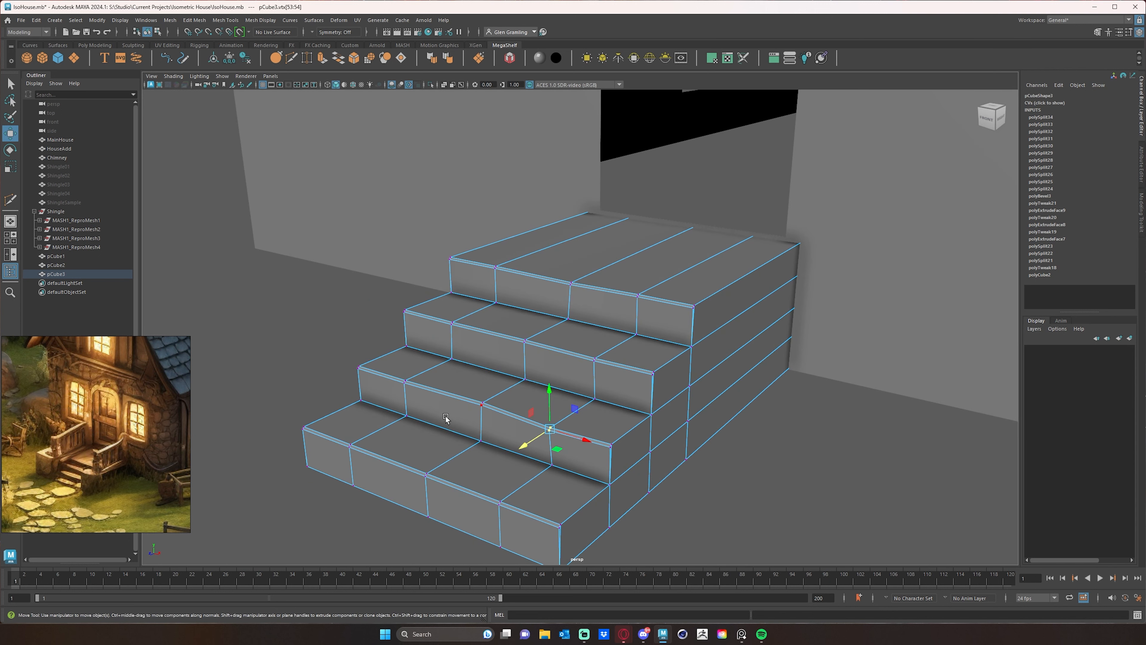
left_click_drag(396, 372, 420, 406)
left_click_drag(405, 360, 355, 353)
left_click(345, 358)
- Offset the upper front vertices of the lowest step, including both corners, to give it a worn, slanted face
left_click_drag(516, 458, 477, 440, "alt")
mouse_move(409, 403)
left_mouse_down()
mouse_move(444, 428)
mouse_move(406, 421)
left_mouse_up()
mouse_move(547, 439)
left_mouse_down()
mouse_move(568, 459)
mouse_move(539, 458)
left_mouse_up()
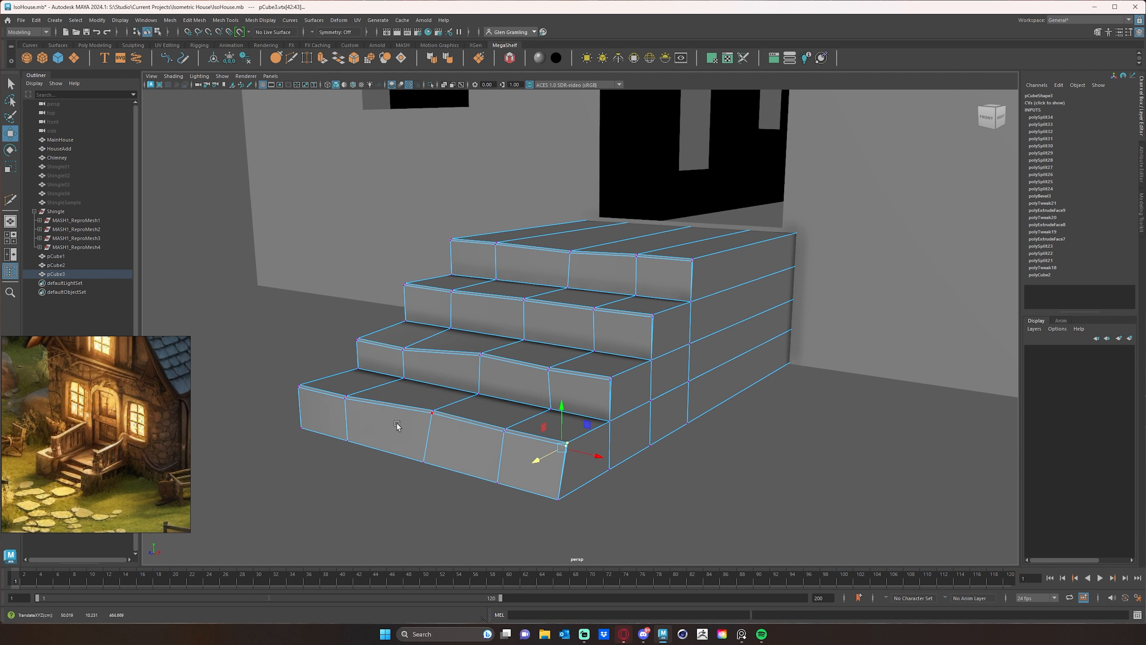
left_click_drag(341, 391, 293, 389)
left_click_drag(438, 414, 412, 425, "alt")
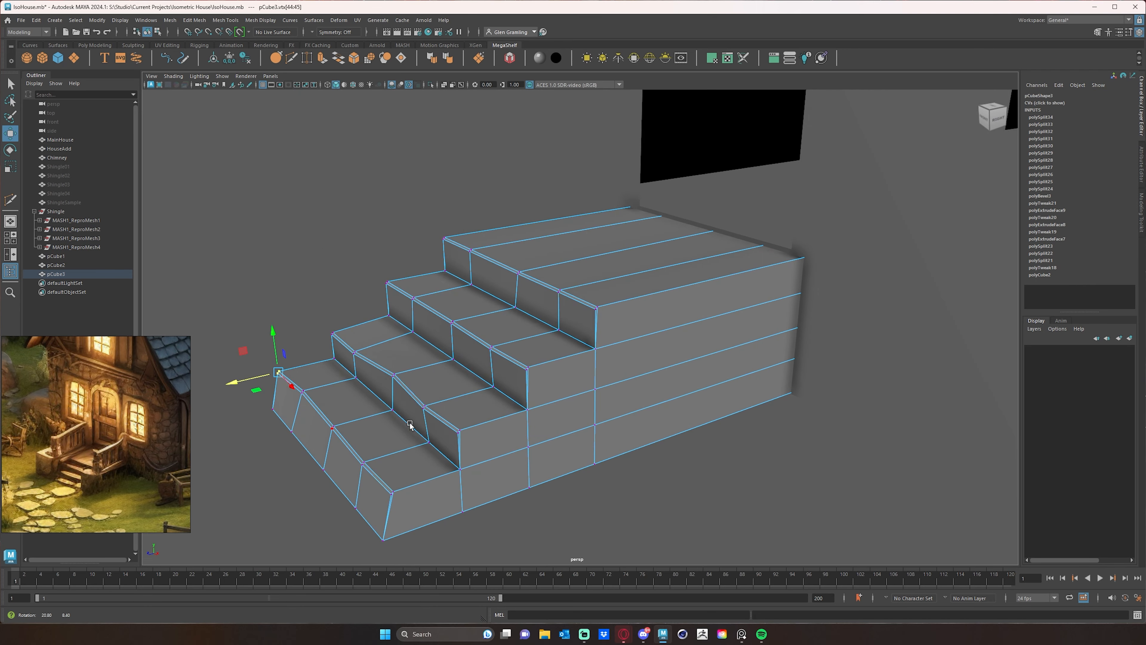
left_click_drag(464, 394, 469, 397, "alt")
- Refine the middle and corner vertices on the front edge of the second-lowest step for more irregularity
left_click_drag(407, 374, 388, 385)
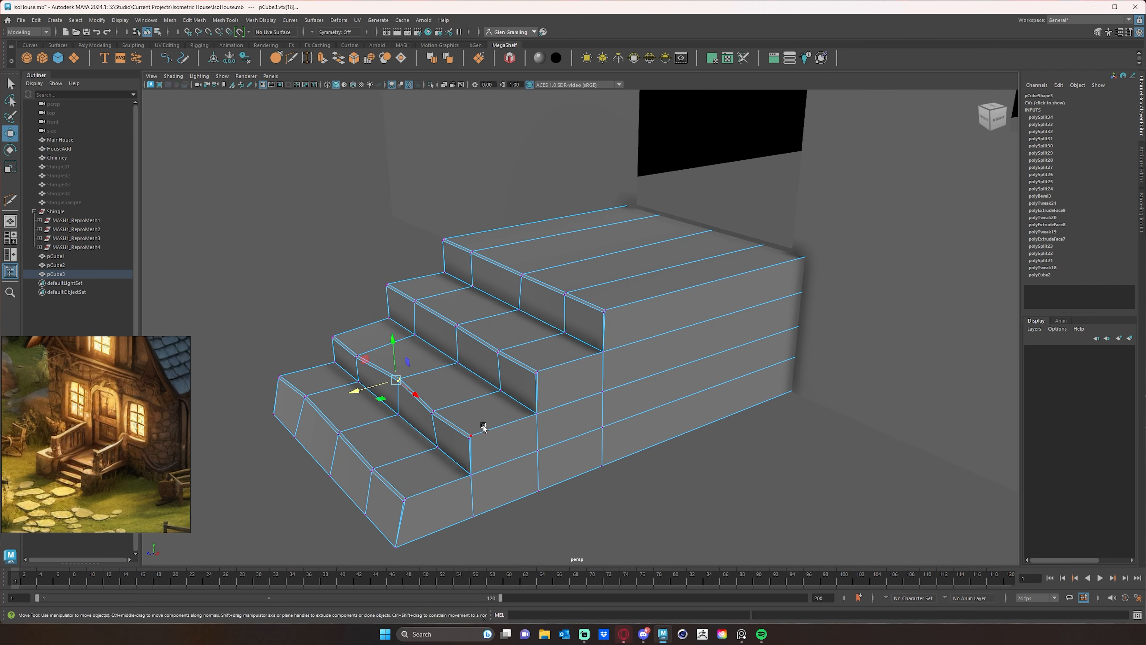
mouse_move(483, 425)
left_mouse_down()
mouse_move(464, 440)
mouse_move(478, 445)
mouse_move(467, 423)
left_mouse_up()
left_click(467, 425)
mouse_move(318, 322)
left_mouse_down()
mouse_move(346, 347)
mouse_move(331, 328)
left_mouse_up()
left_click_drag(422, 312, 460, 299, "alt")
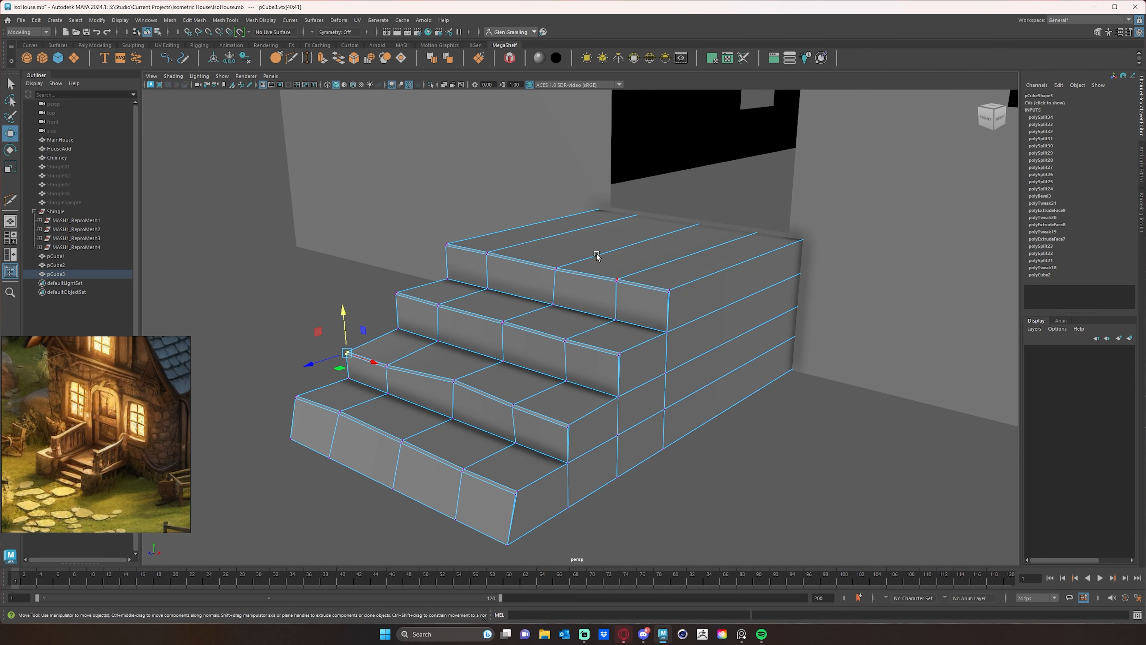
- Adjust the front-edge vertices of the topmost step to make it uneven, then clear the vertex selection
left_click_drag(561, 255, 542, 280)
left_click_drag(541, 282, 466, 300, "alt")
left_click_drag(501, 253, 455, 266)
left_click(351, 218)
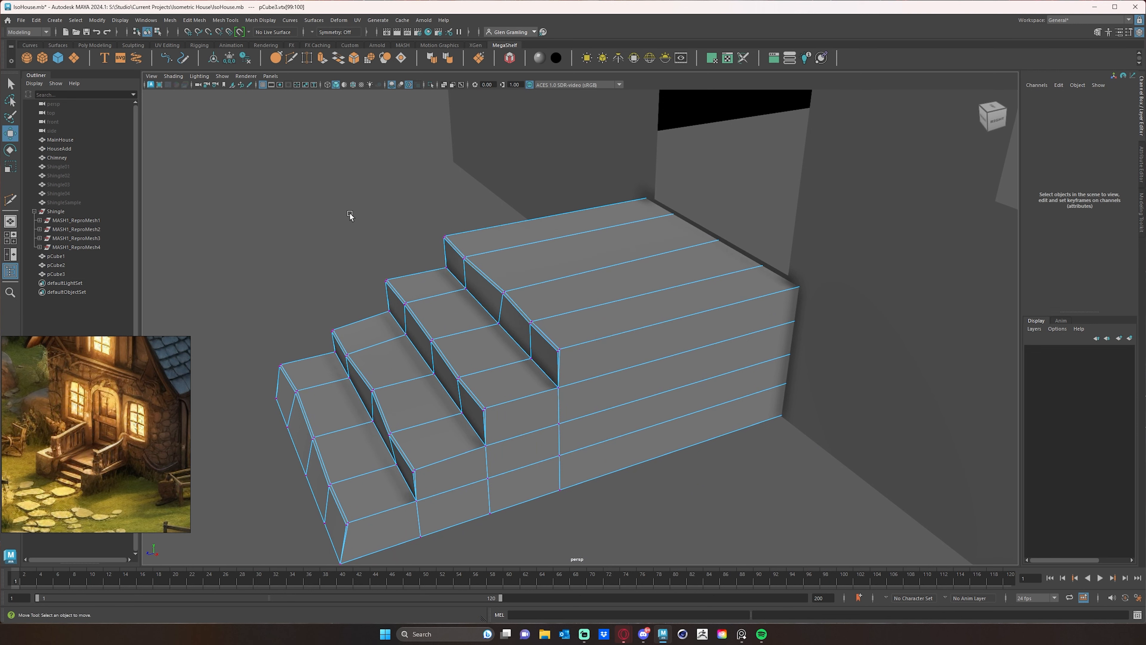
- Return to object mode and examine the finished stairs from several angles in relation to the whole house
left_click_drag(465, 307, 573, 294, "alt")
scroll(573, 294, "down", 6)
left_click_drag(695, 319, 606, 327, "alt")
right_click_drag(604, 312, 661, 290)
left_click(700, 475)
left_click_drag(700, 475, 662, 477, "alt")
scroll(528, 431, "down", 5)
left_click_drag(550, 433, 530, 418, "alt")
middle_click_drag(666, 346, 641, 426, "alt")
scroll(656, 401, "down", 3)
left_click_drag(656, 401, 563, 397, "alt")
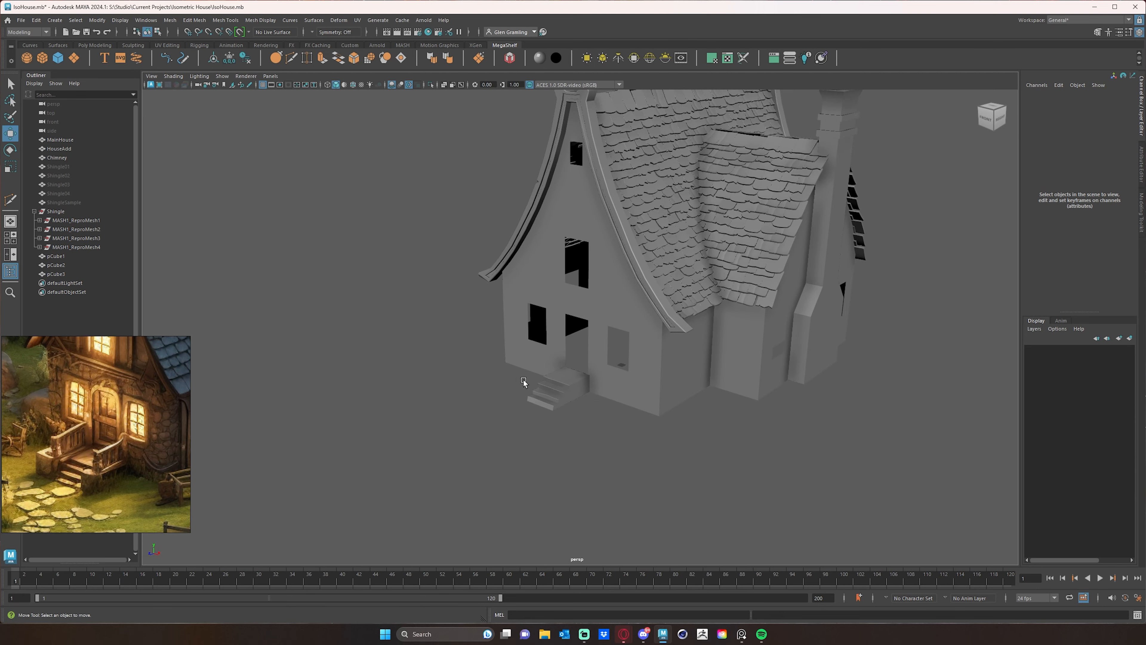
left_click_drag(612, 448, 603, 351, "alt")
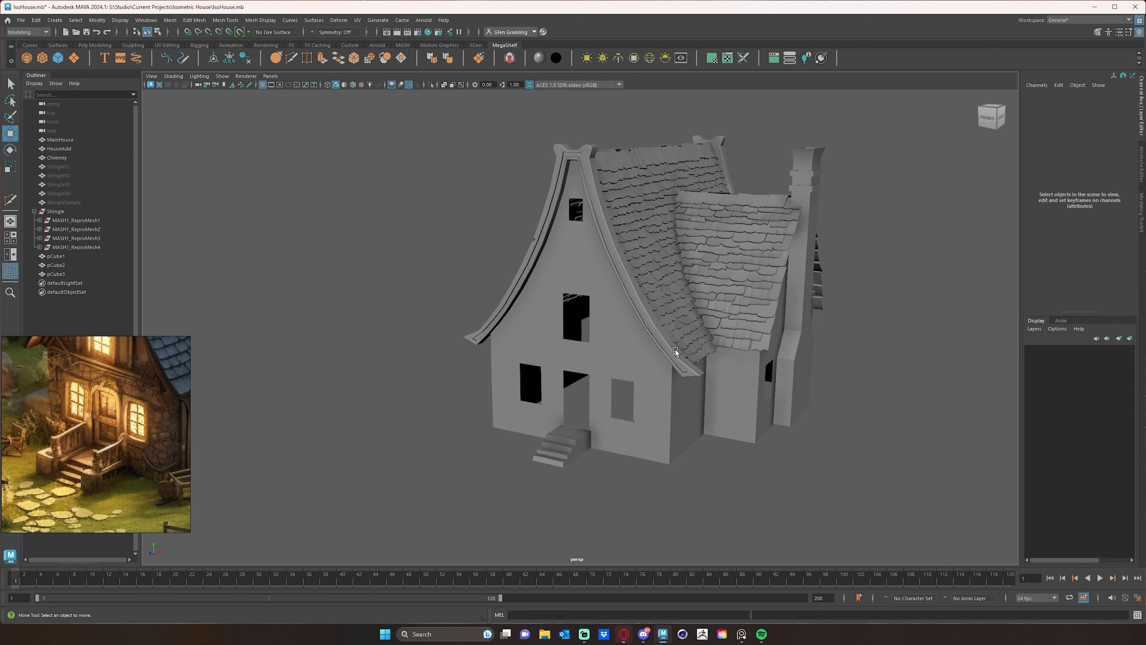
left_click_drag(640, 369, 598, 348, "alt")
- Make the main house body a live surface so new geometry can be drawn on its walls
left_click(575, 356)
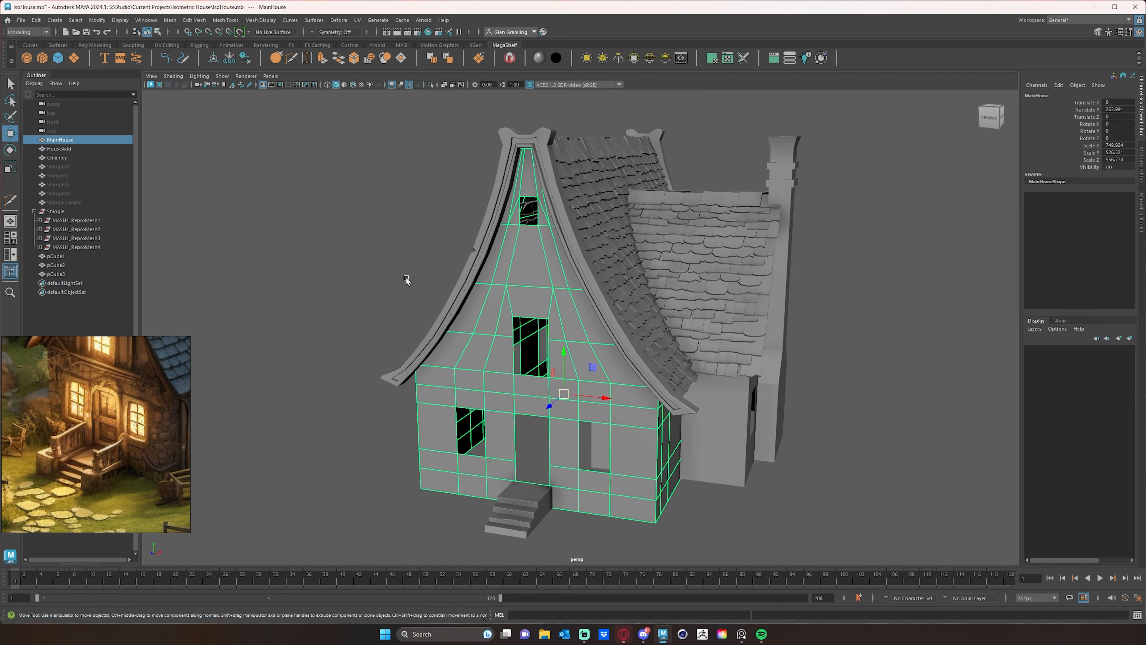
left_click_drag(406, 278, 514, 277, "alt")
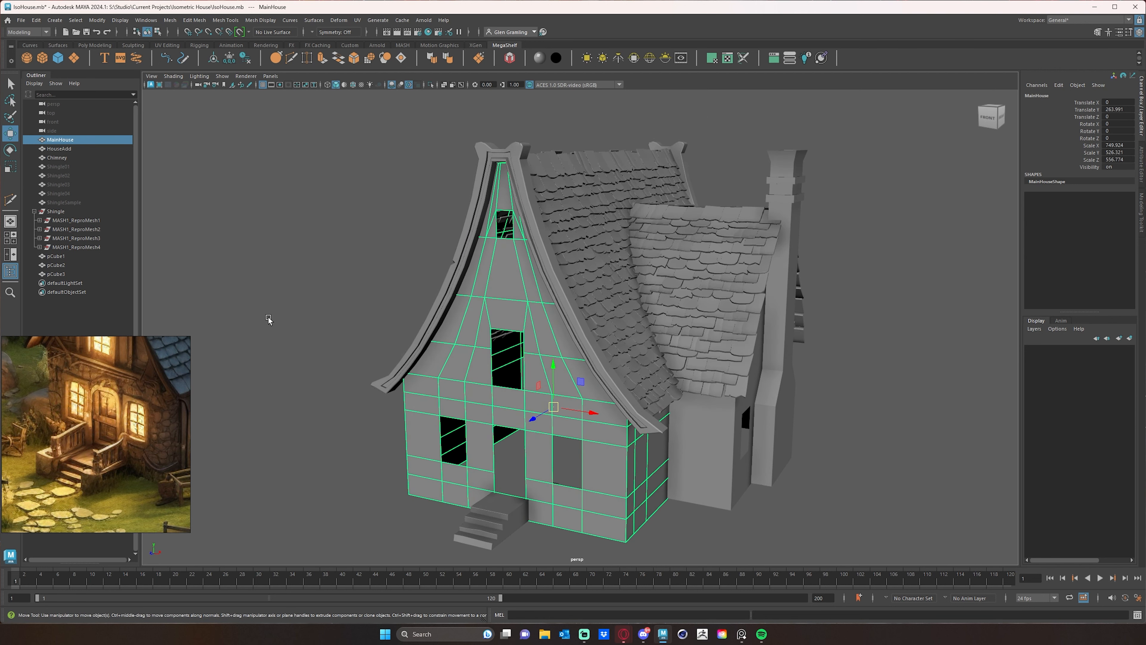
left_click(239, 32)
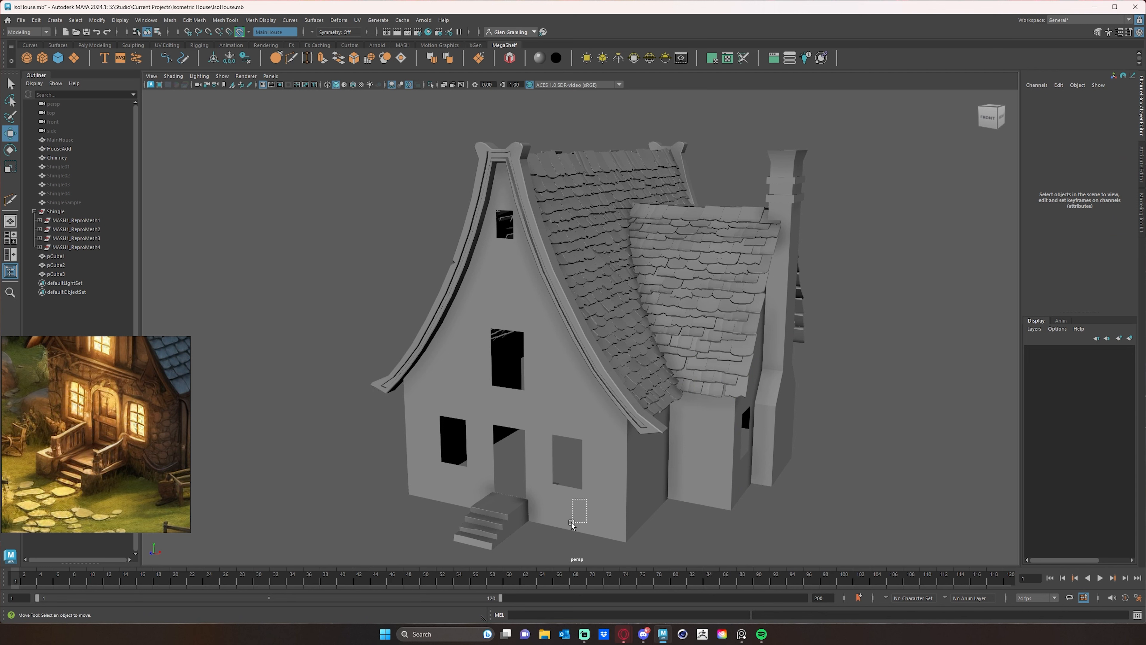
left_click_drag(235, 379, 438, 330, "alt")
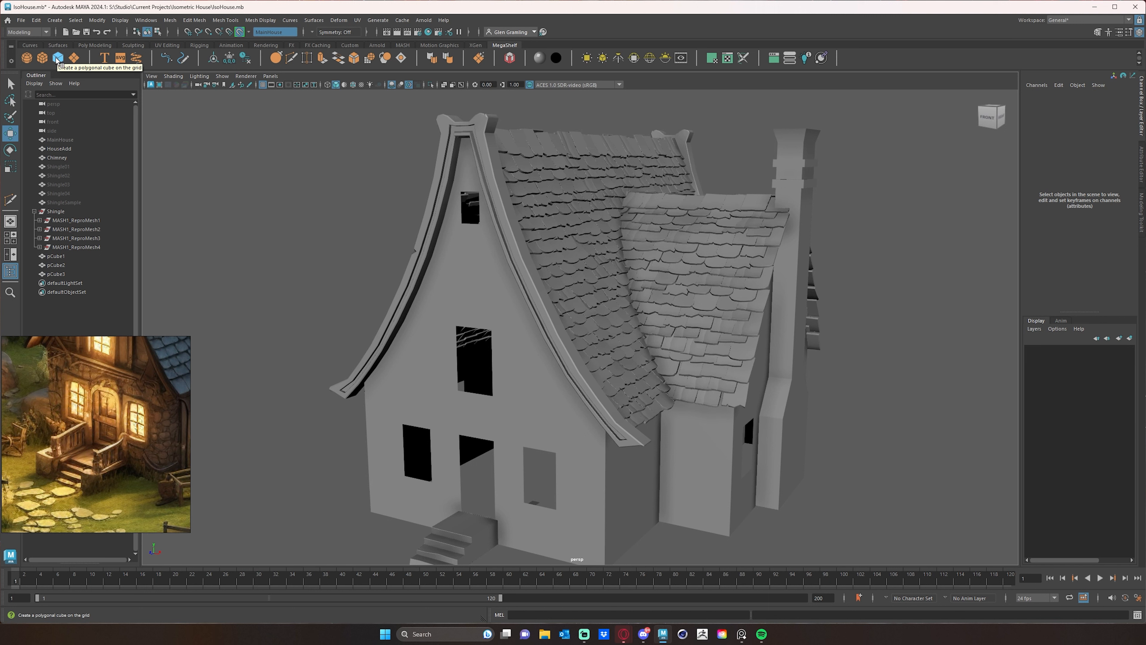
double_click(40, 58)
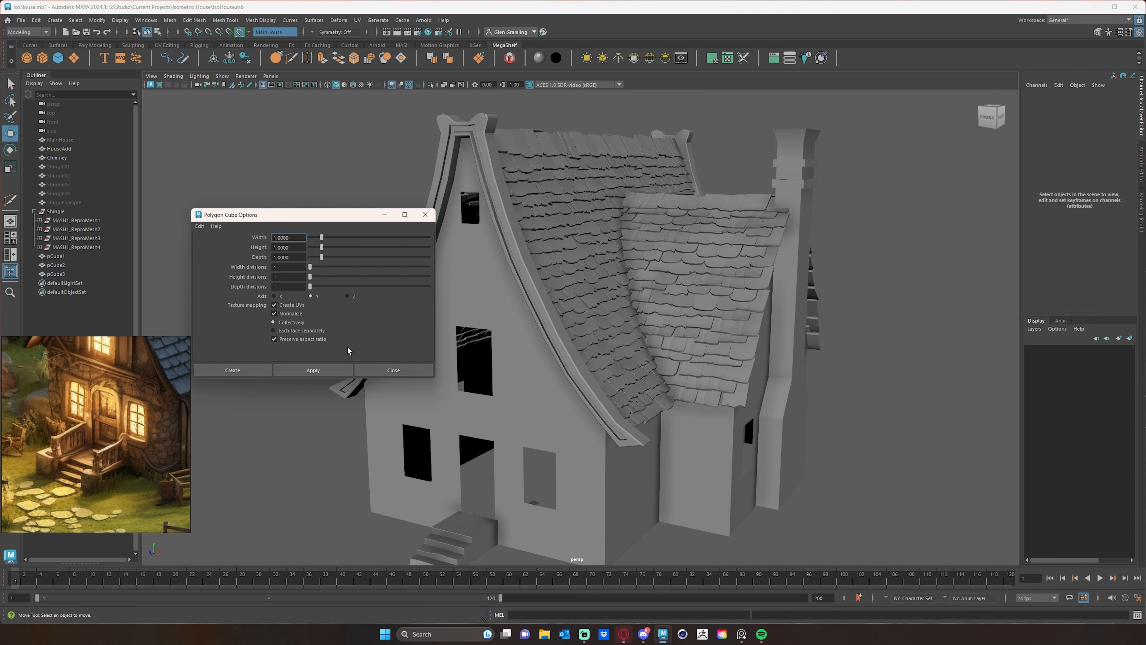
left_click_drag(342, 223, 342, 164)
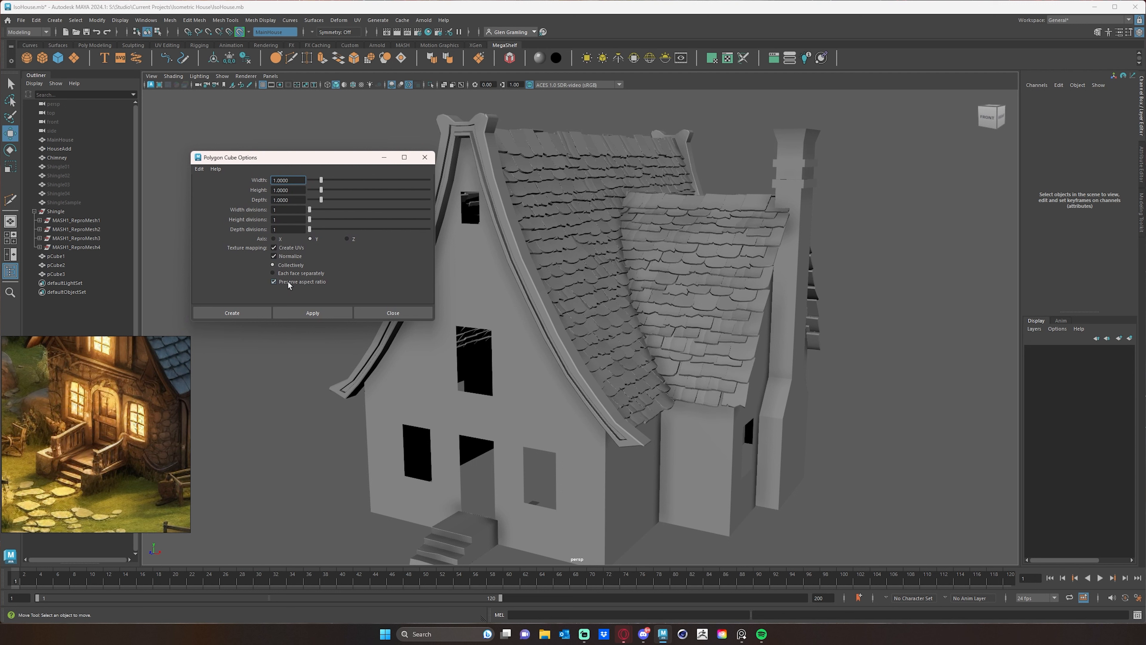
left_click(425, 157)
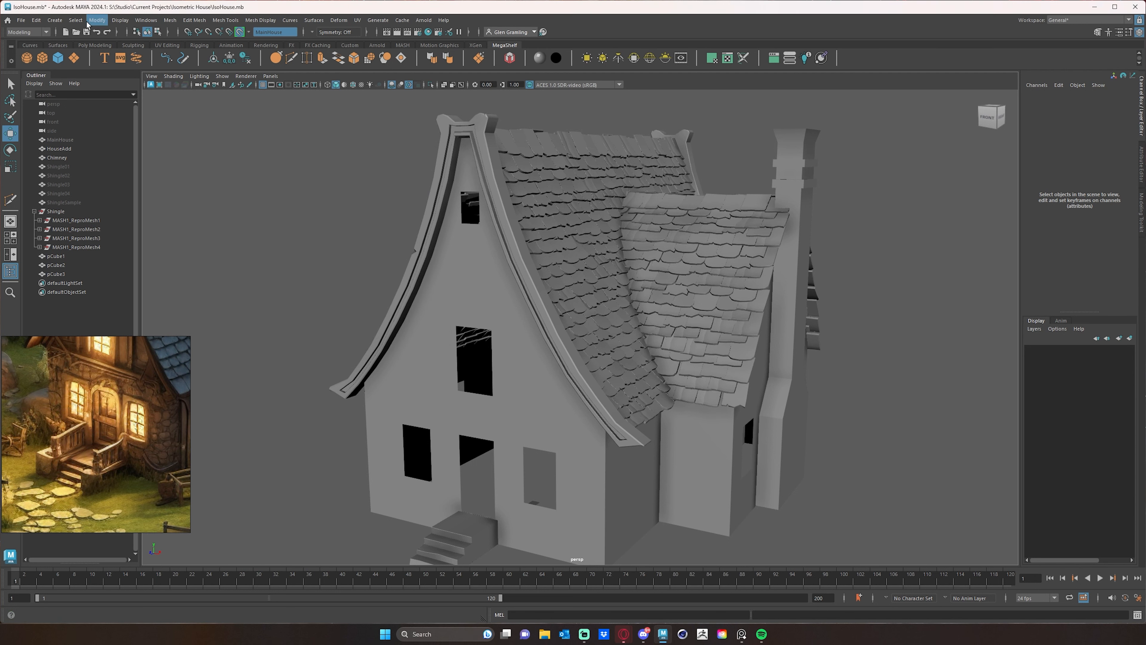
- Turn on interactive creation for polygon primitives
left_click(58, 22)
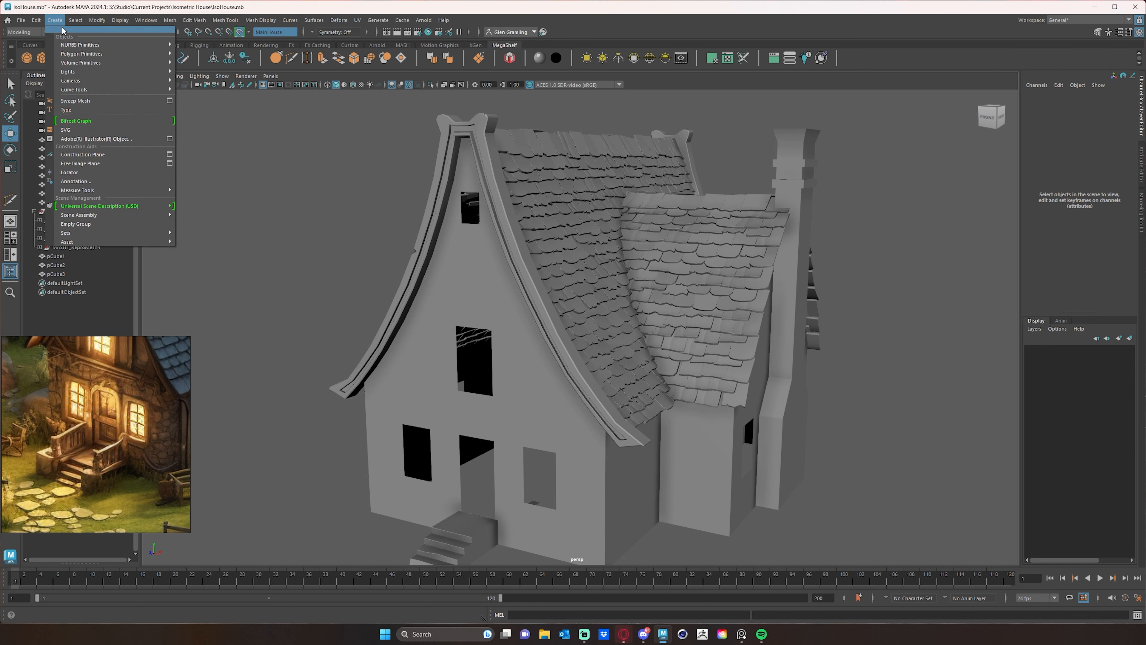
mouse_move(90, 54)
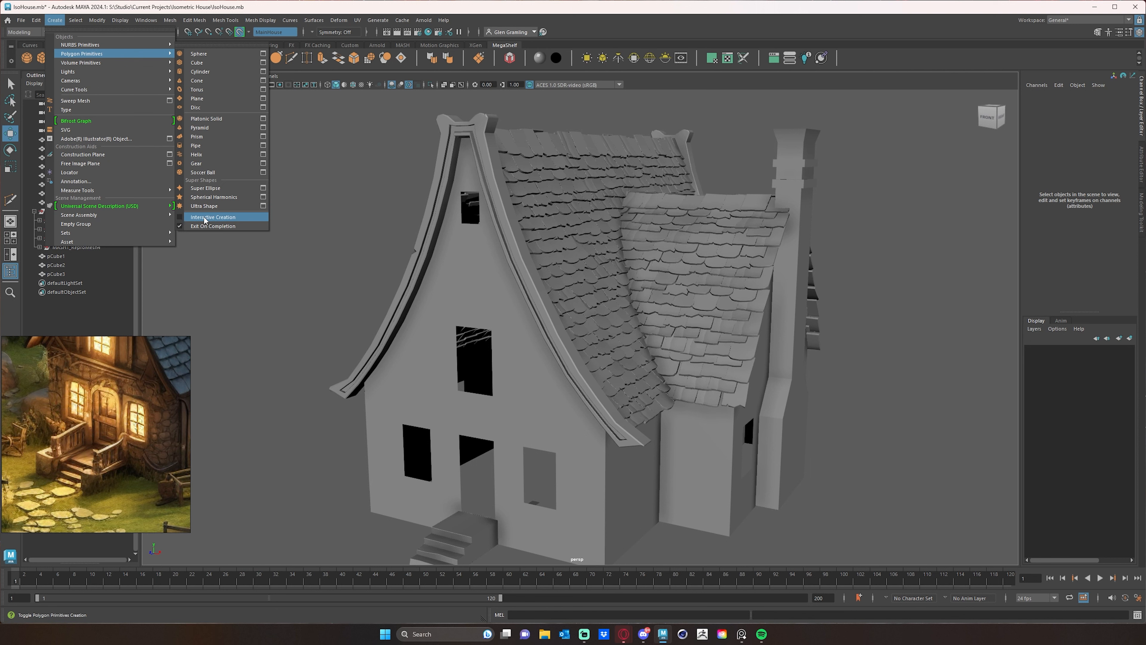
left_click(311, 5)
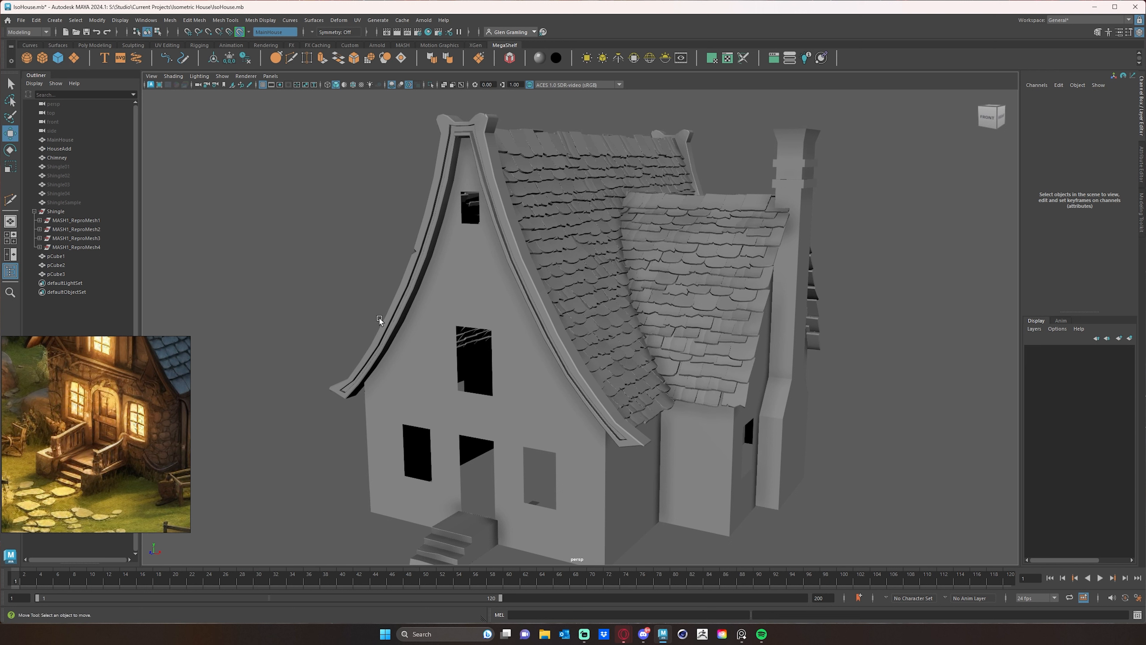
left_click(487, 296)
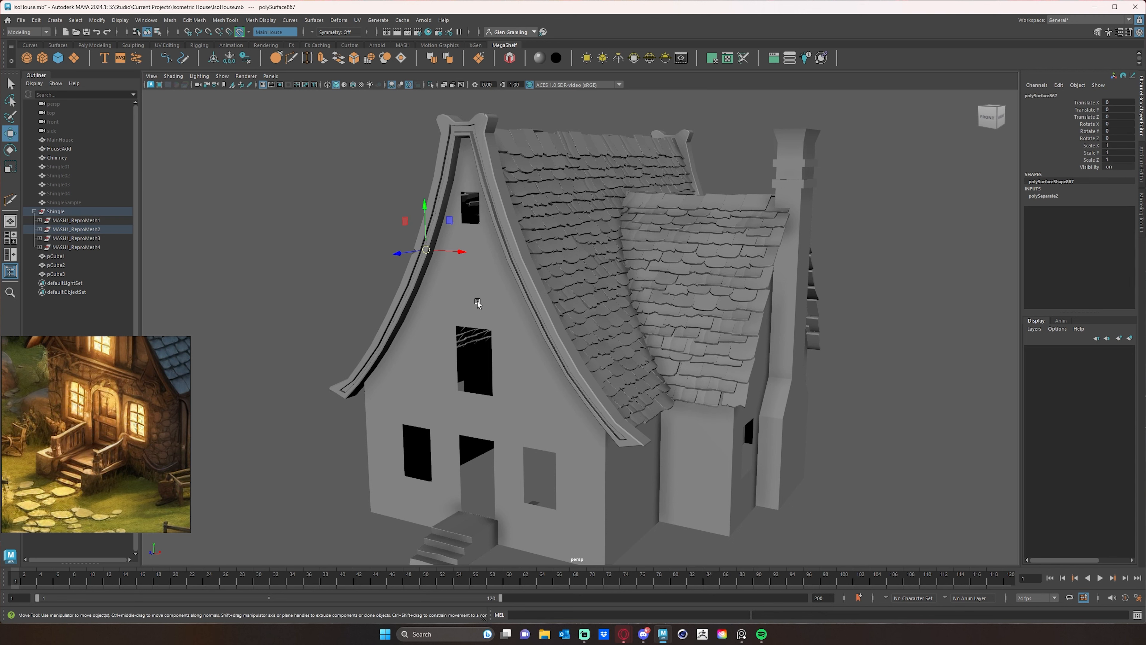
- Draw a horizontal cube slab on the live gable wall above the upper window, about 188 wide, 46 deep and 10 high
left_click(58, 57)
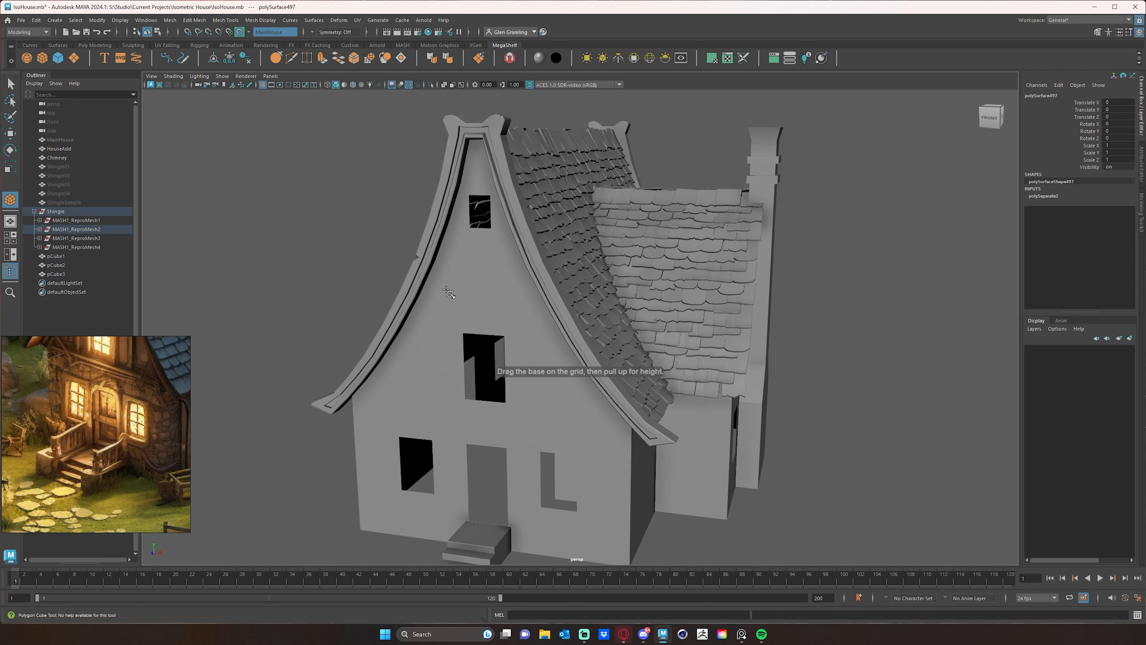
left_click_drag(448, 293, 499, 303)
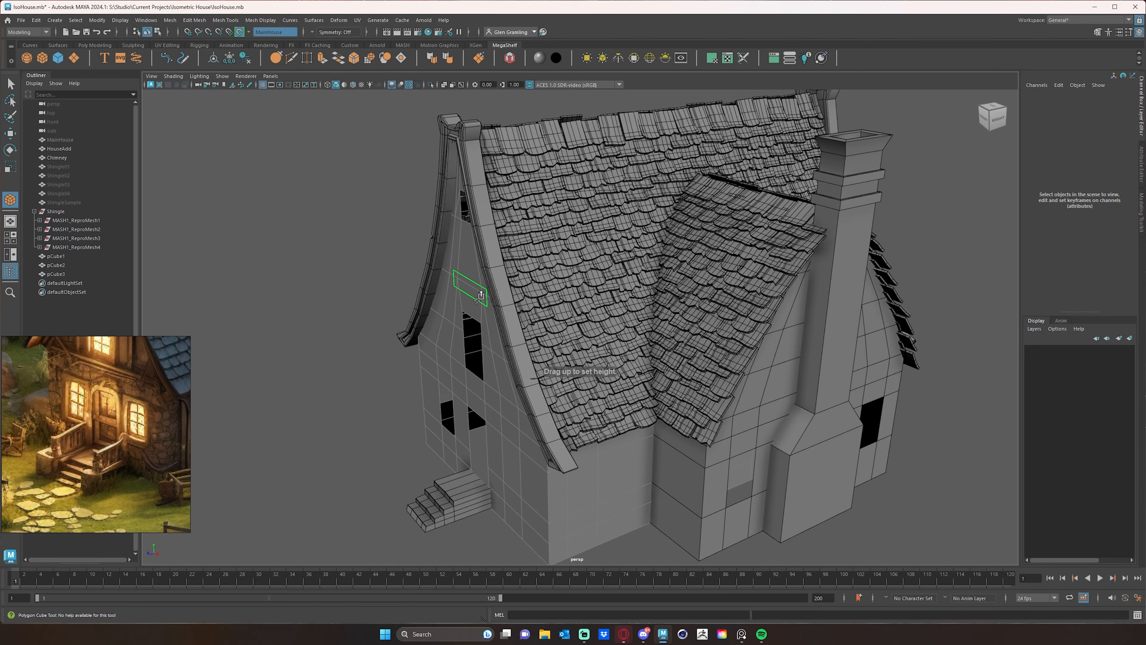
left_click_drag(479, 298, 479, 291)
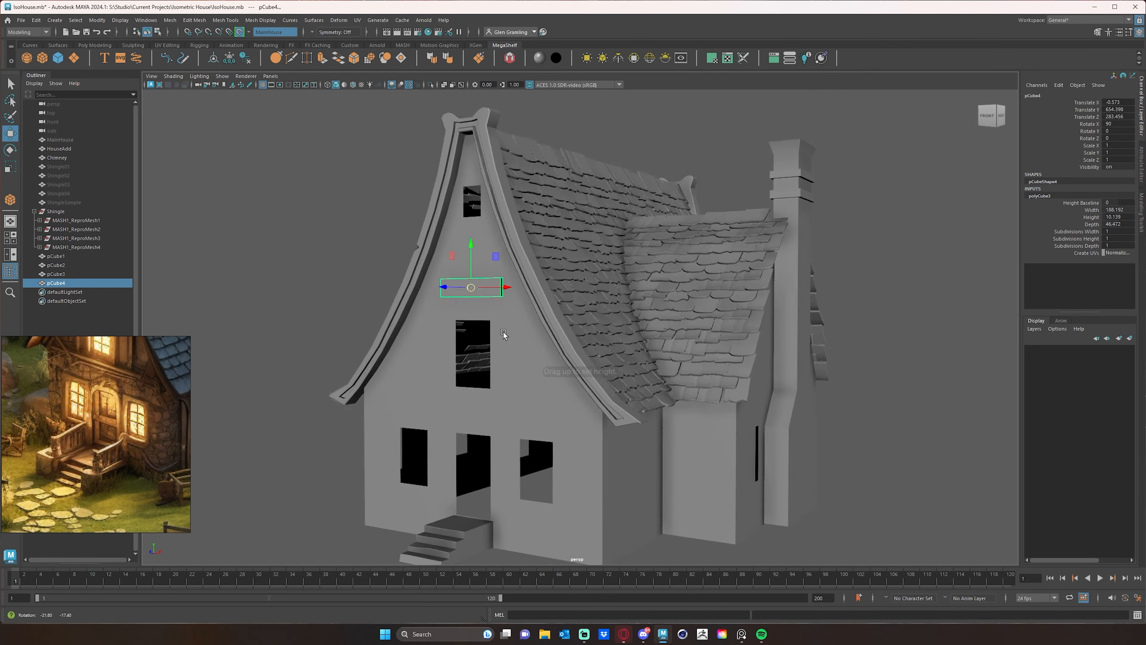
- Draw a tall, narrow cube slab on the gable wall beside the upper window, about 45 wide, 289 deep and 12 high
key("g")
left_click_drag(525, 290, 504, 411)
left_click(524, 349)
key("w")
key("ctrl+z")
key("ctrl+z")
left_click(58, 58)
left_click_drag(313, 401, 527, 349, "alt")
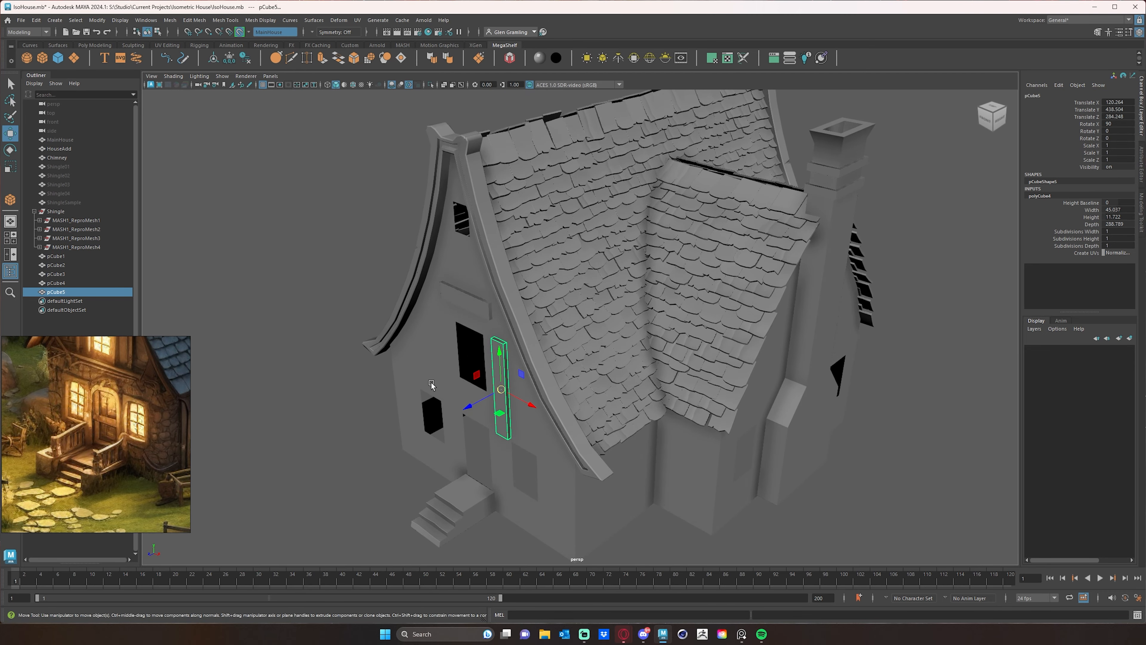
- Delete both test slabs from the gable wall
key("Delete")
left_click(468, 304)
key("Delete")
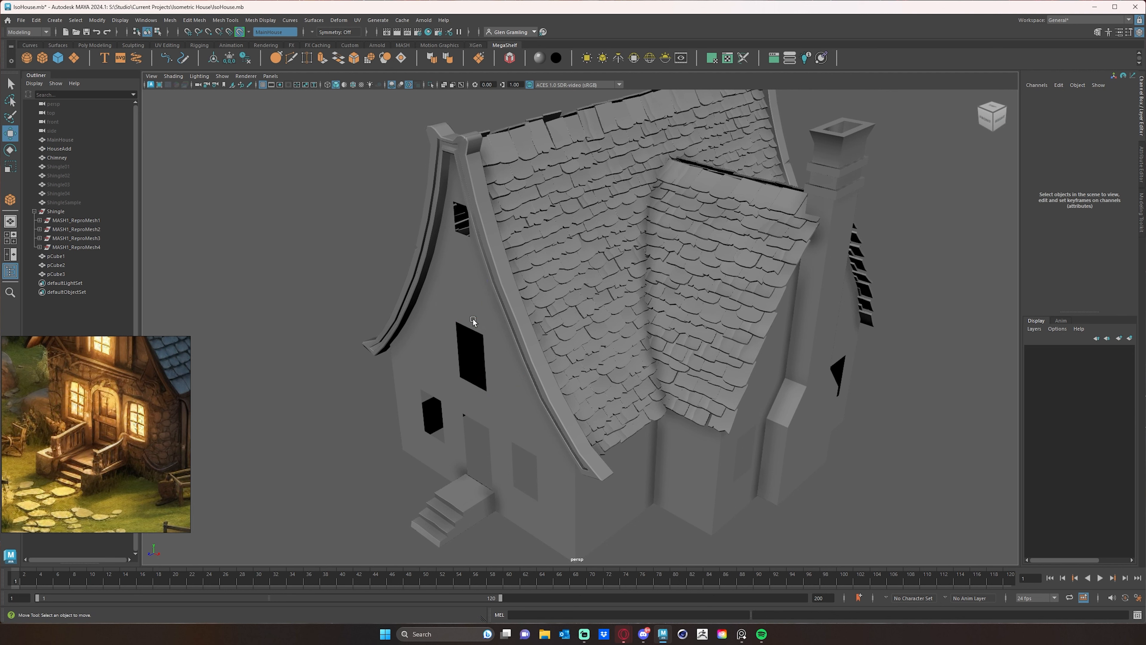
left_click_drag(488, 354, 486, 305, "alt")
left_click(486, 306)
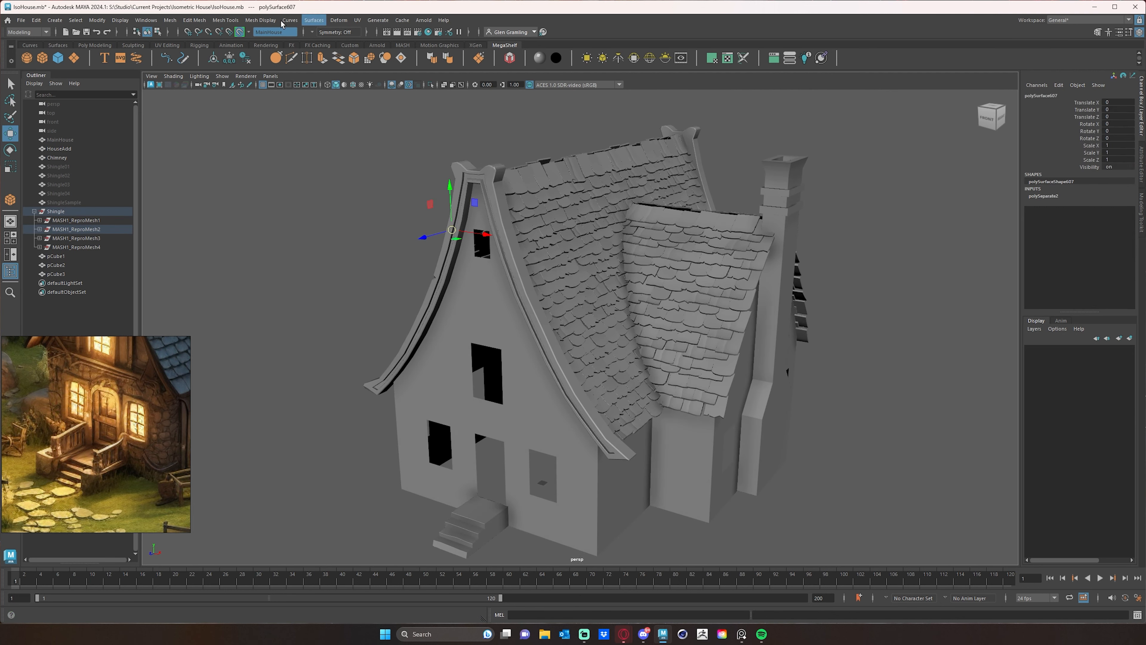
- Draw a narrow, bent beam outline on the live gable wall beside the middle window with the Create Polygon tool
left_click(170, 20)
mouse_move(183, 23)
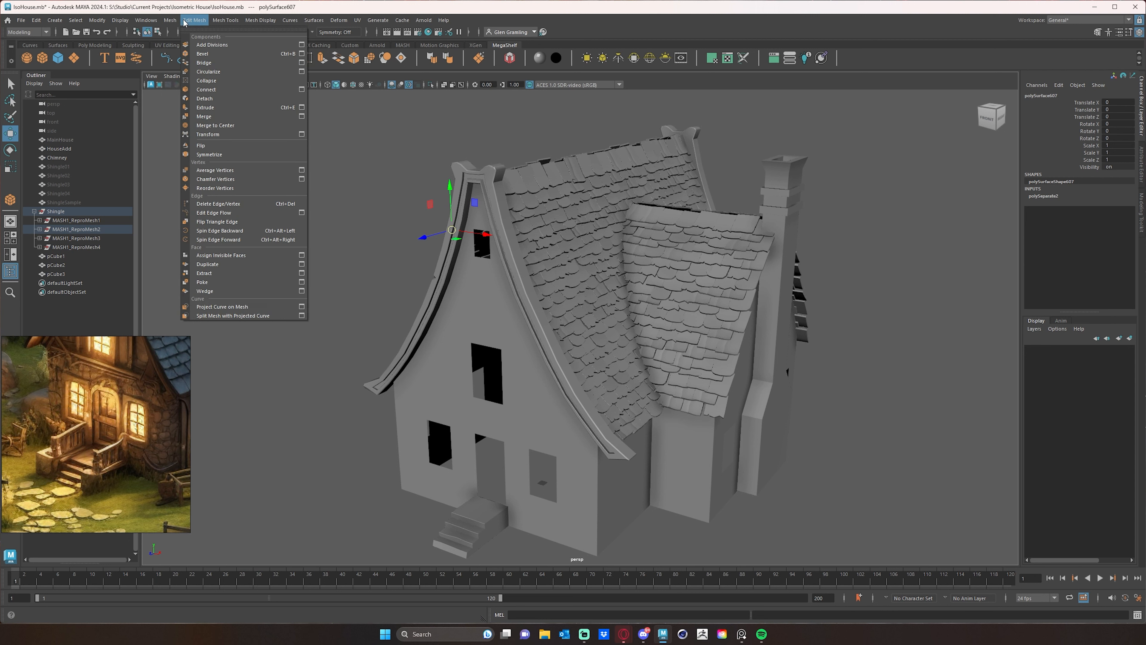
mouse_move(217, 23)
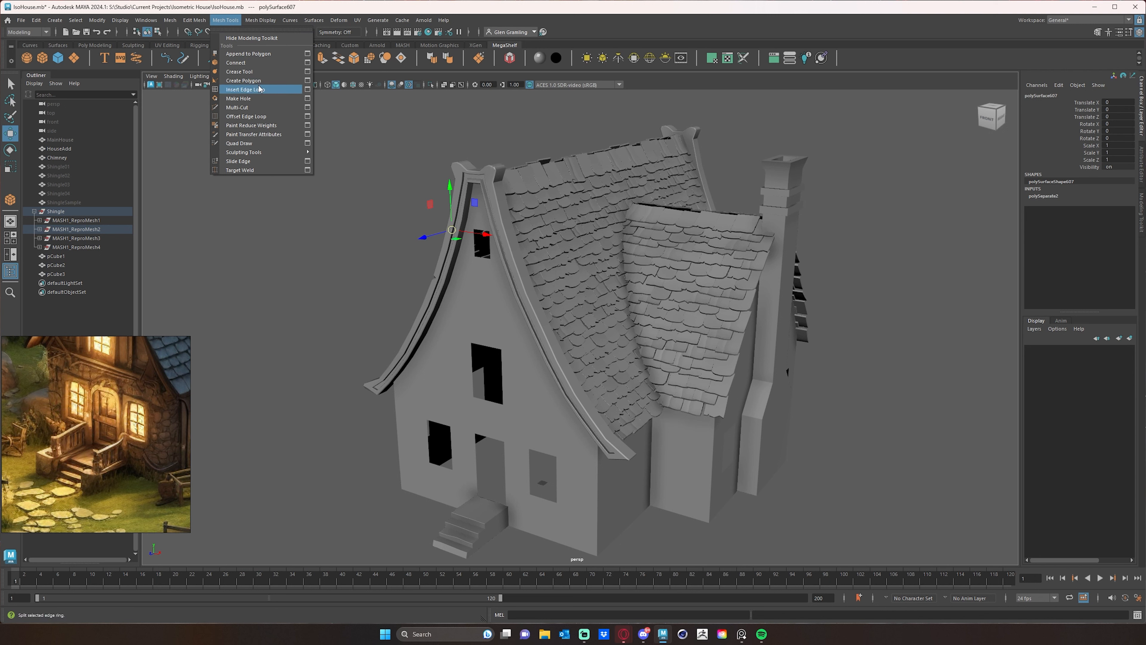
left_click(242, 82)
left_click_drag(293, 272, 358, 276, "alt")
right_click_drag(358, 276, 496, 308, "alt")
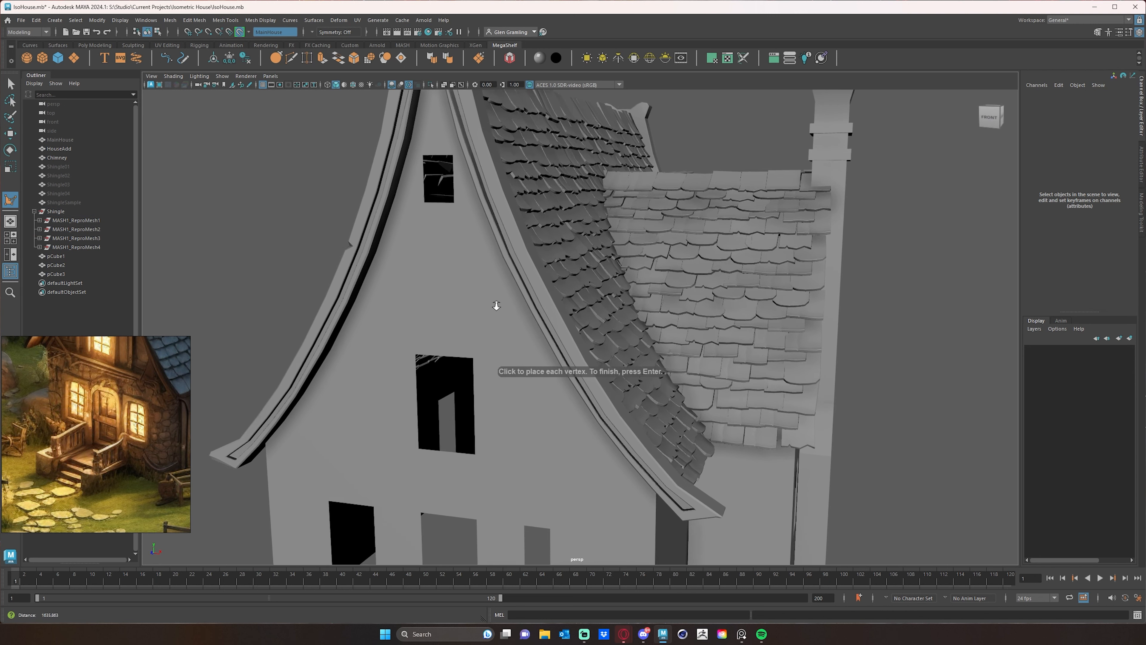
middle_click_drag(499, 368, 510, 321, "alt")
left_click(502, 273)
left_click(539, 392)
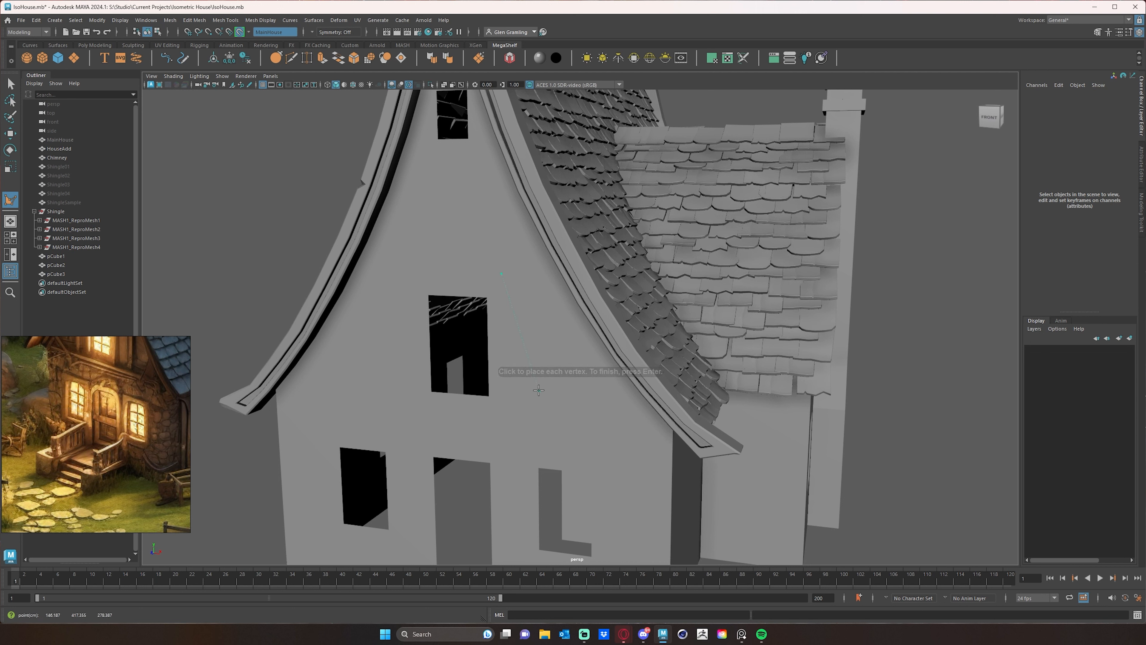
left_click(594, 433)
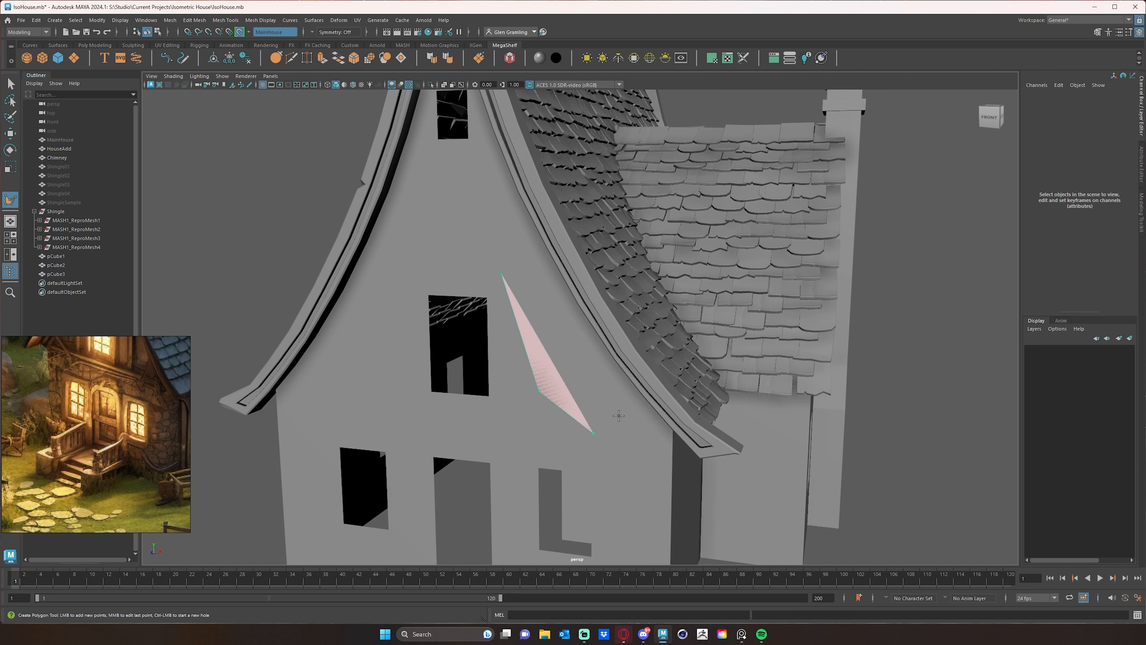
left_click(603, 419)
left_click(551, 381)
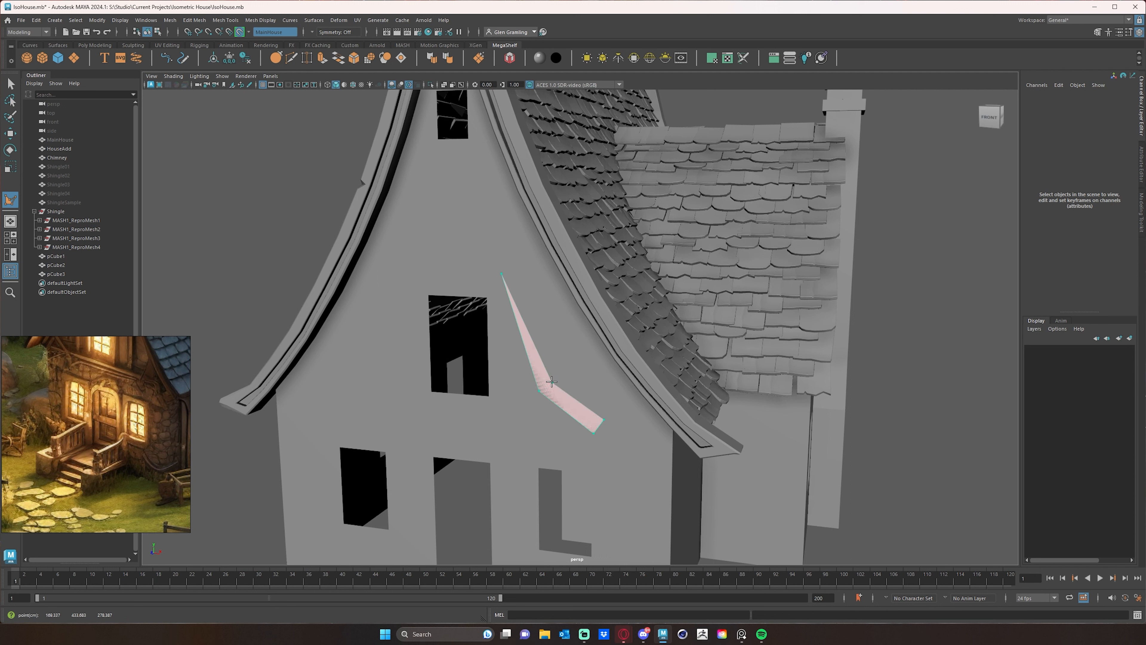
left_click(513, 270)
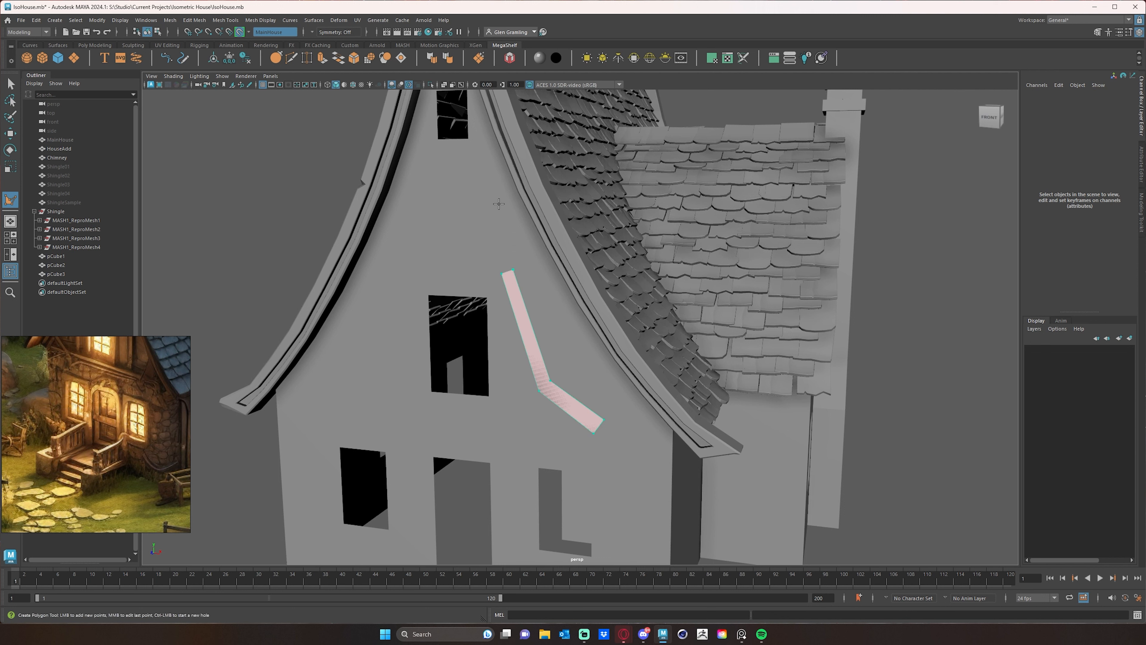
mouse_move(496, 210)
left_mouse_down()
mouse_move(494, 200)
mouse_move(479, 205)
left_mouse_up()
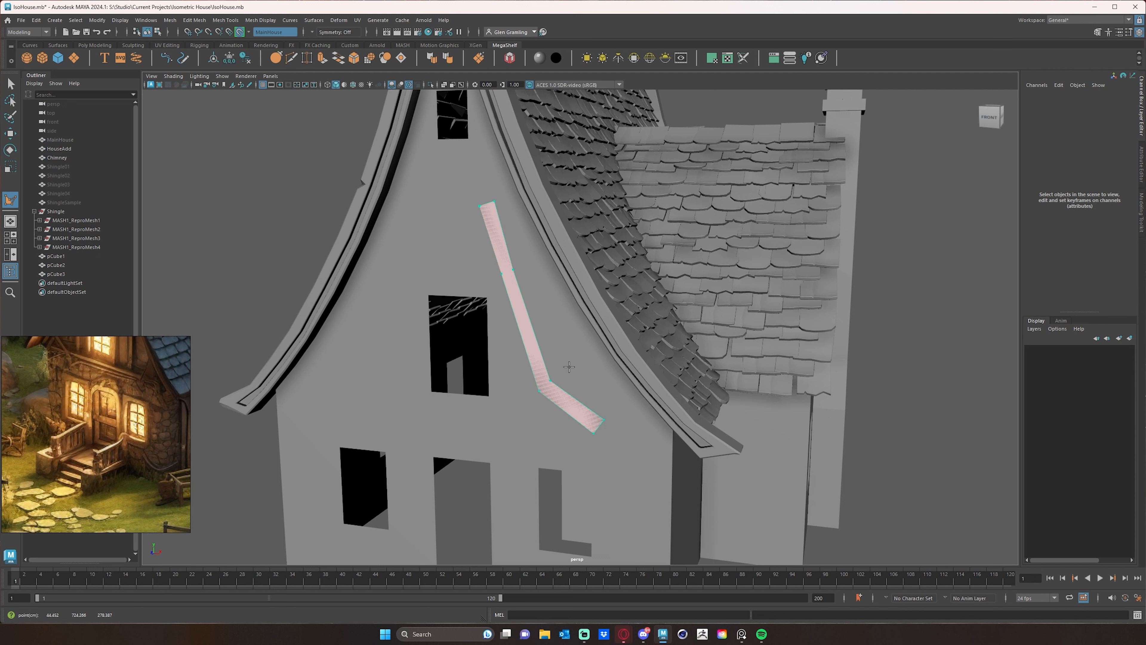
key("w")
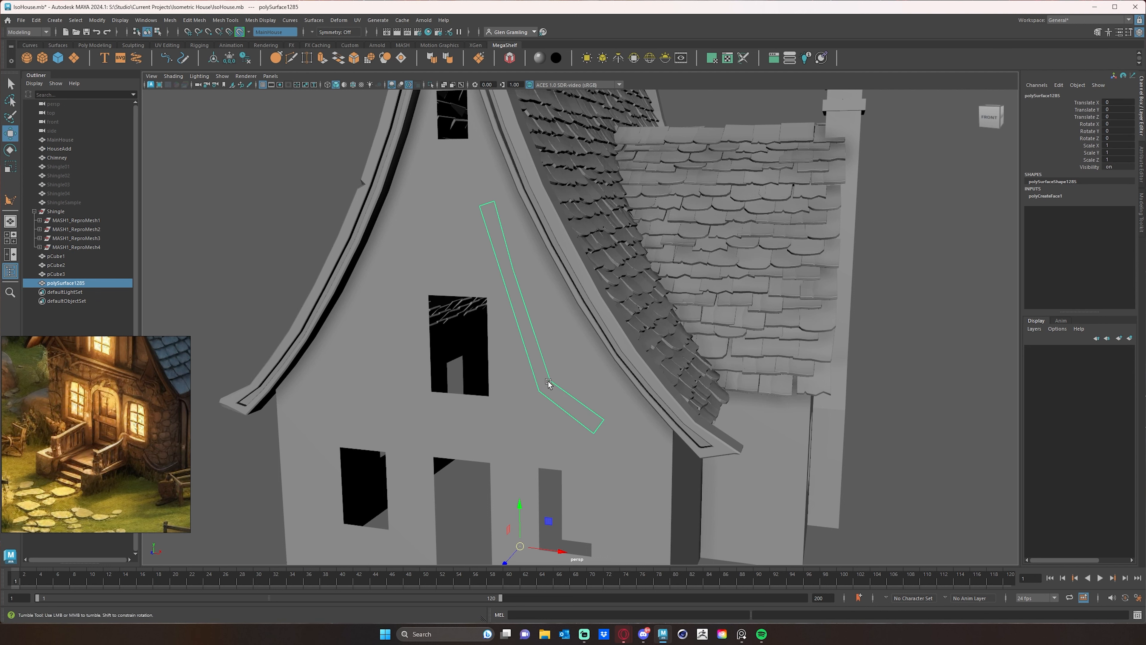
- Cut edges across the beam outline at its upper joint and lower bend with the Multi-Cut tool
left_click_drag(550, 384, 542, 382, "alt")
left_click(289, 59)
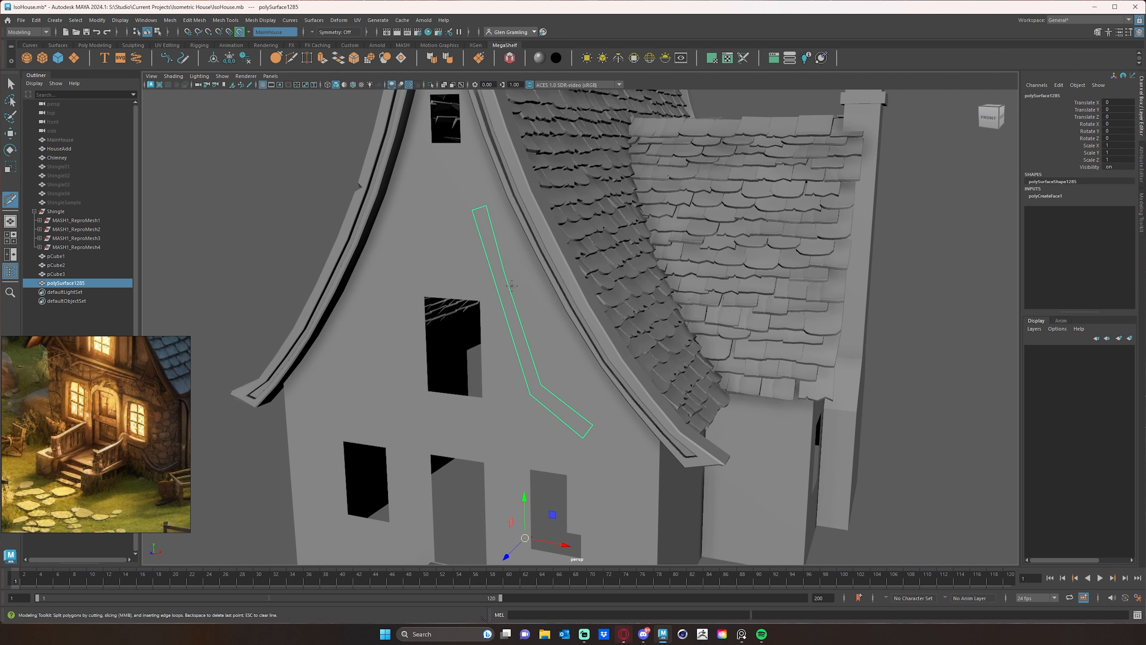
left_click_drag(506, 260, 505, 269, "alt")
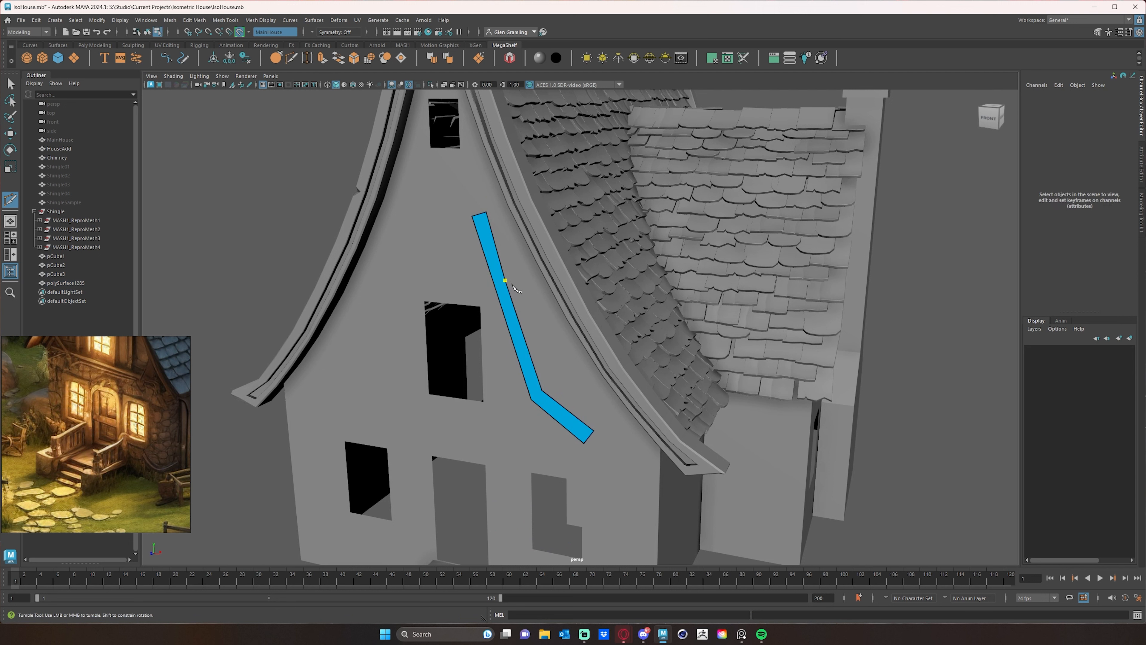
key("Return")
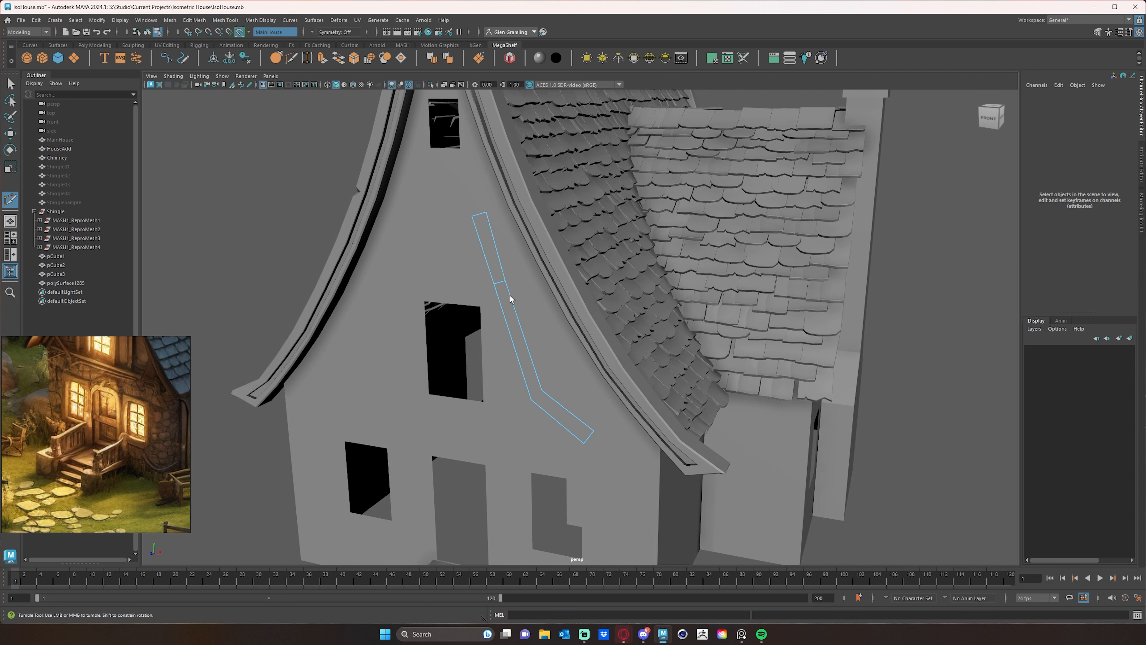
left_click(542, 390)
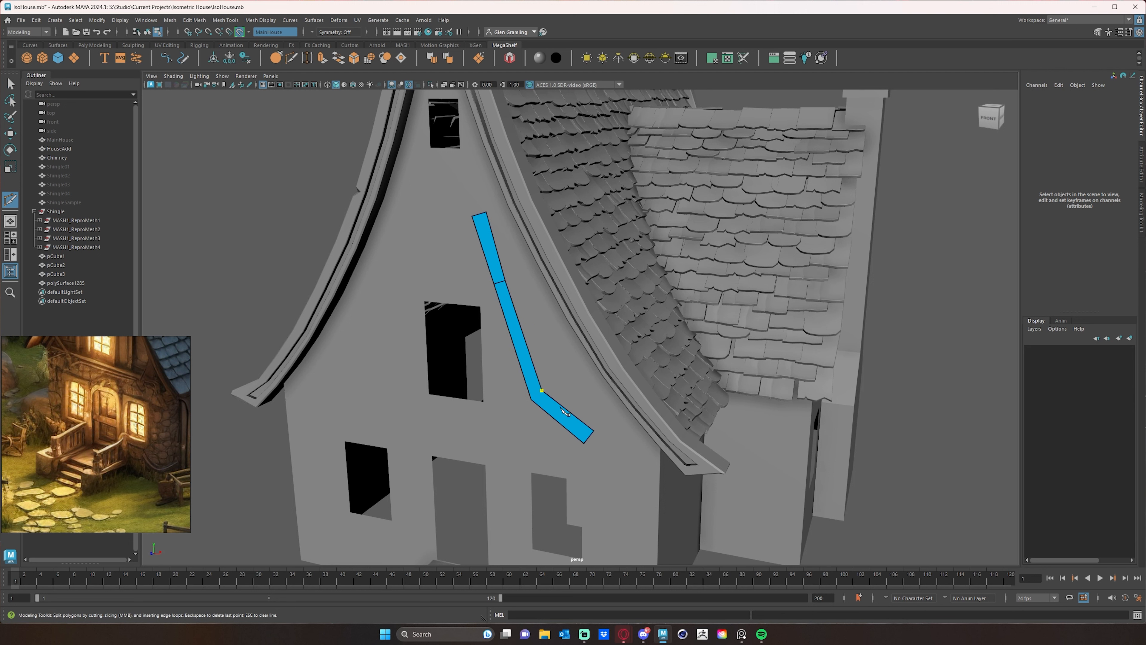
key("q")
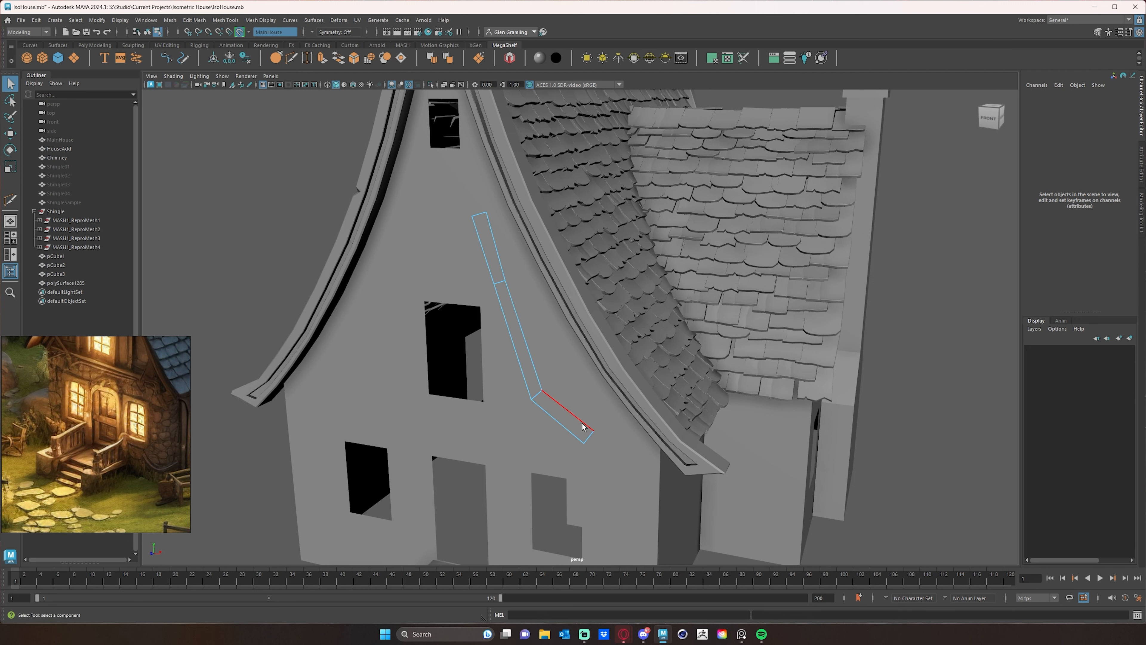
- Extrude all faces of the bent beam outline about 10 units outward from the gable wall
left_click_drag(528, 376, 522, 374, "alt")
key("w")
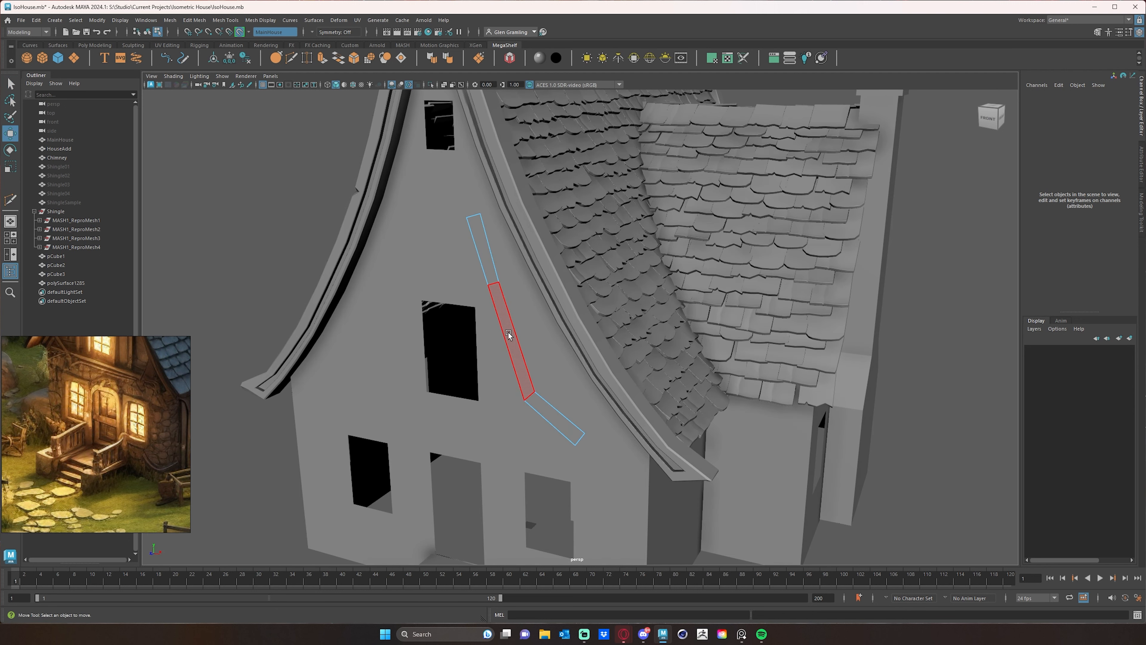
right_click_drag(509, 334, 514, 355)
double_click(512, 355)
left_click_drag(536, 366, 461, 392, "alt")
key("ctrl+z")
left_click_drag(434, 349, 428, 349, "shift")
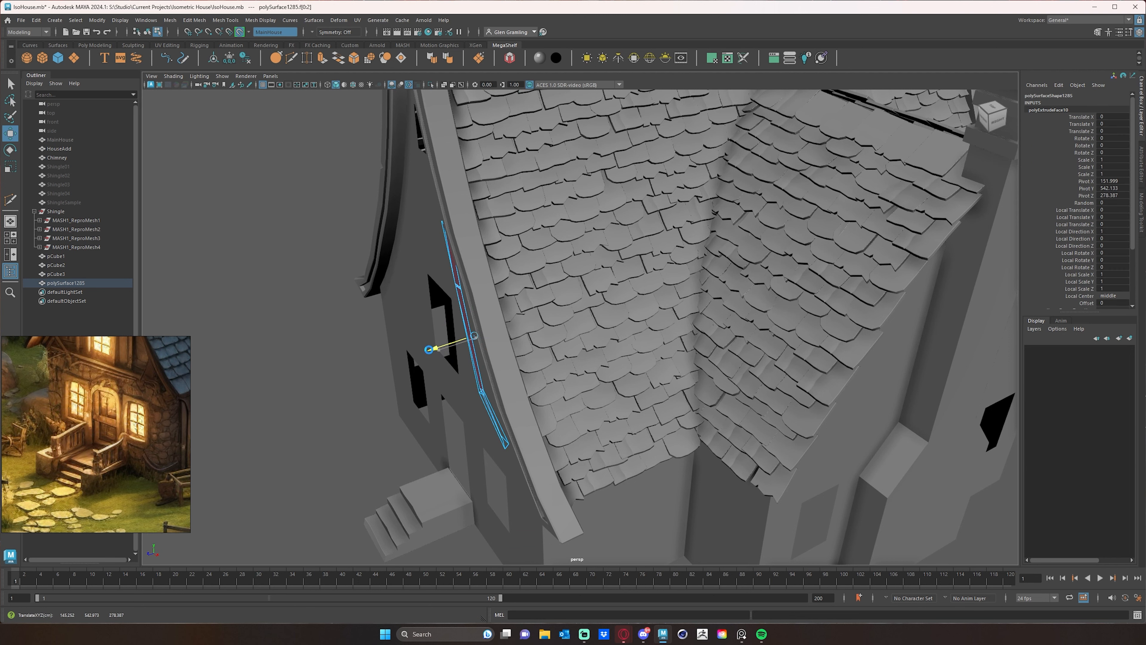
key("ctrl+z")
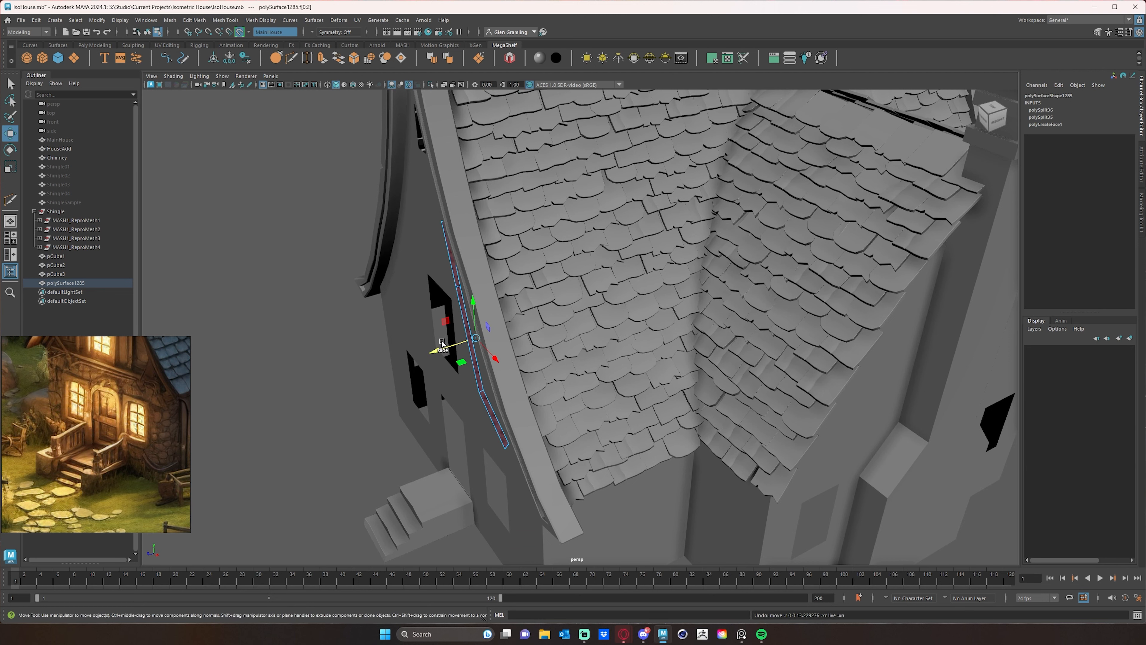
key("shift+z")
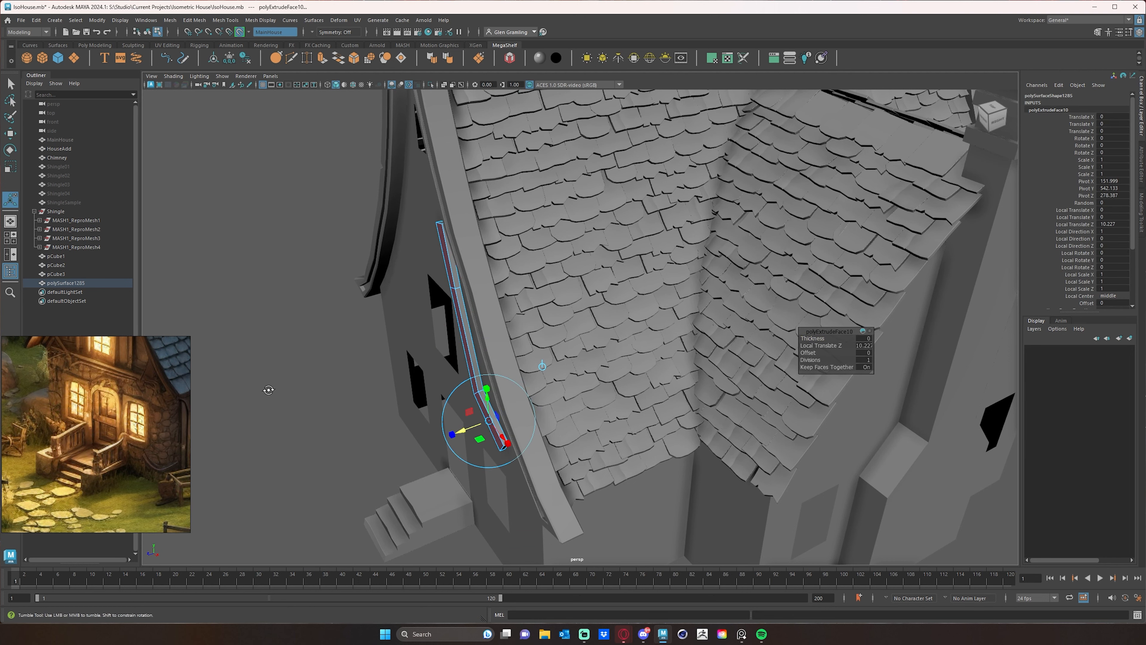
left_click_drag(269, 389, 291, 341, "alt")
left_click(315, 149)
left_click_drag(335, 264, 318, 257, "alt")
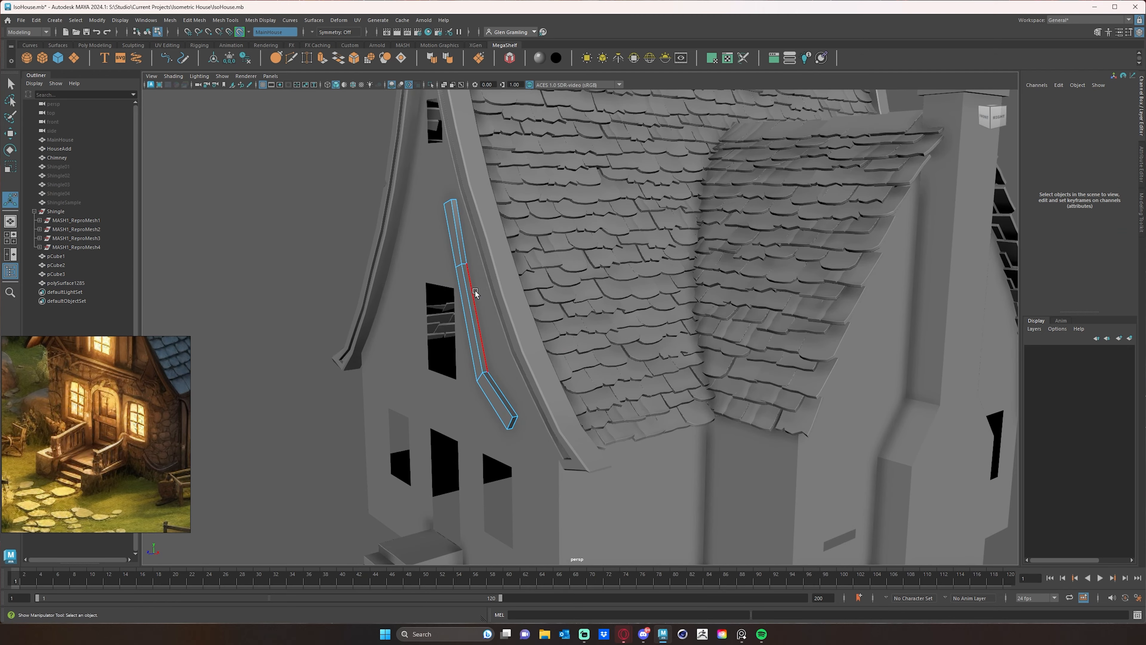
- Delete the bent test beam from the gable wall
right_click_drag(475, 293, 505, 282)
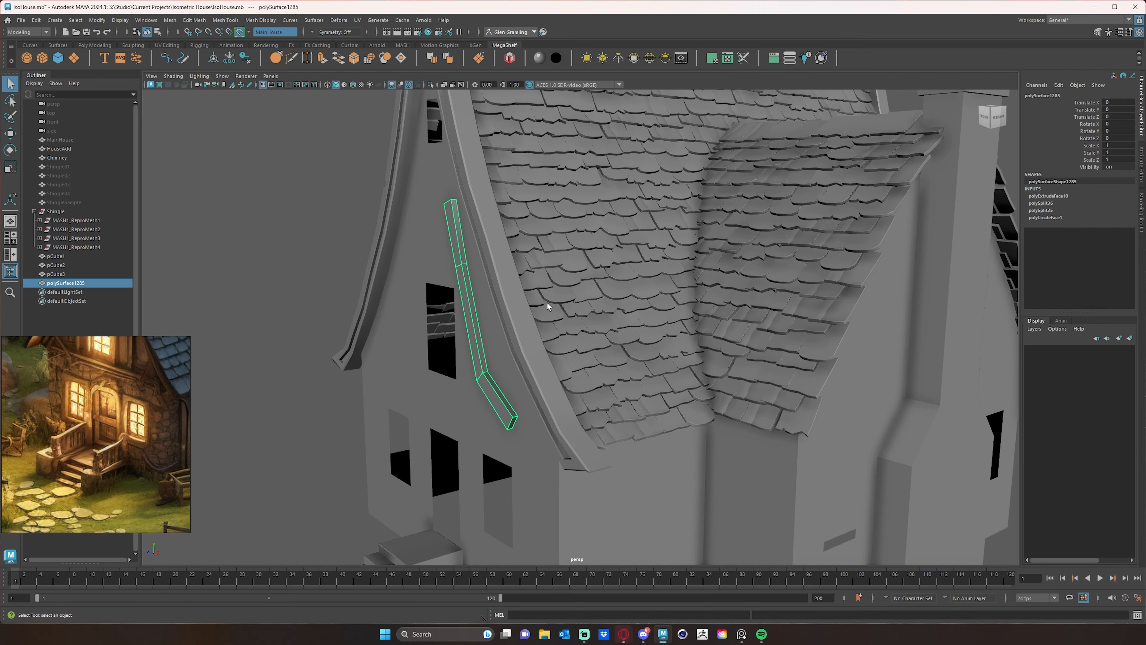
key("Delete")
left_click_drag(436, 337, 513, 268, "alt")
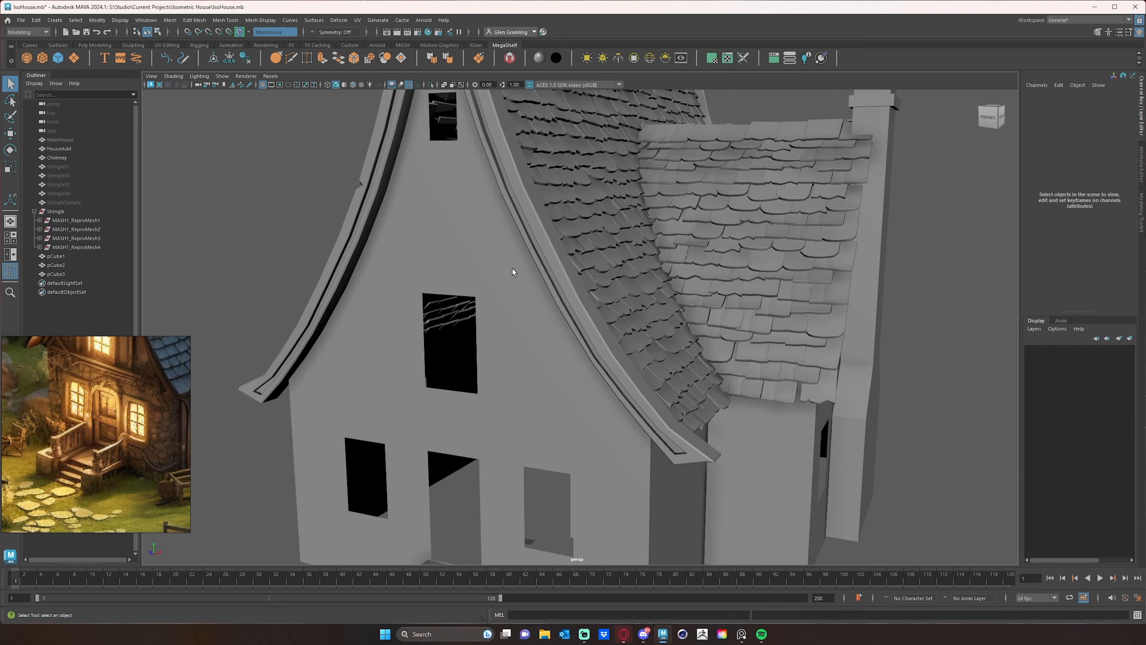
- Examine the gable's timber framing, windows and roof edge in the reference image and compare them with the modelled house front
middle_click_drag(512, 268, 526, 333, "alt")
right_click_drag(666, 323, 542, 315, "alt")
left_click_drag(542, 314, 611, 393, "alt")
middle_click_drag(130, 414, 124, 467)
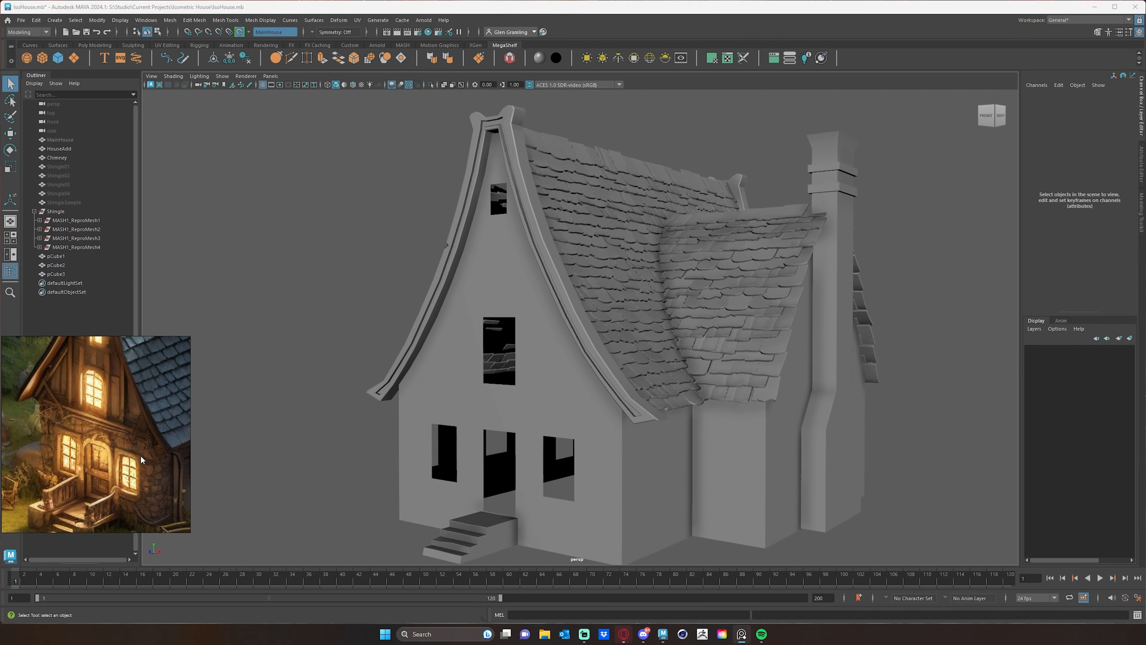
right_click_drag(503, 380, 459, 383, "alt")
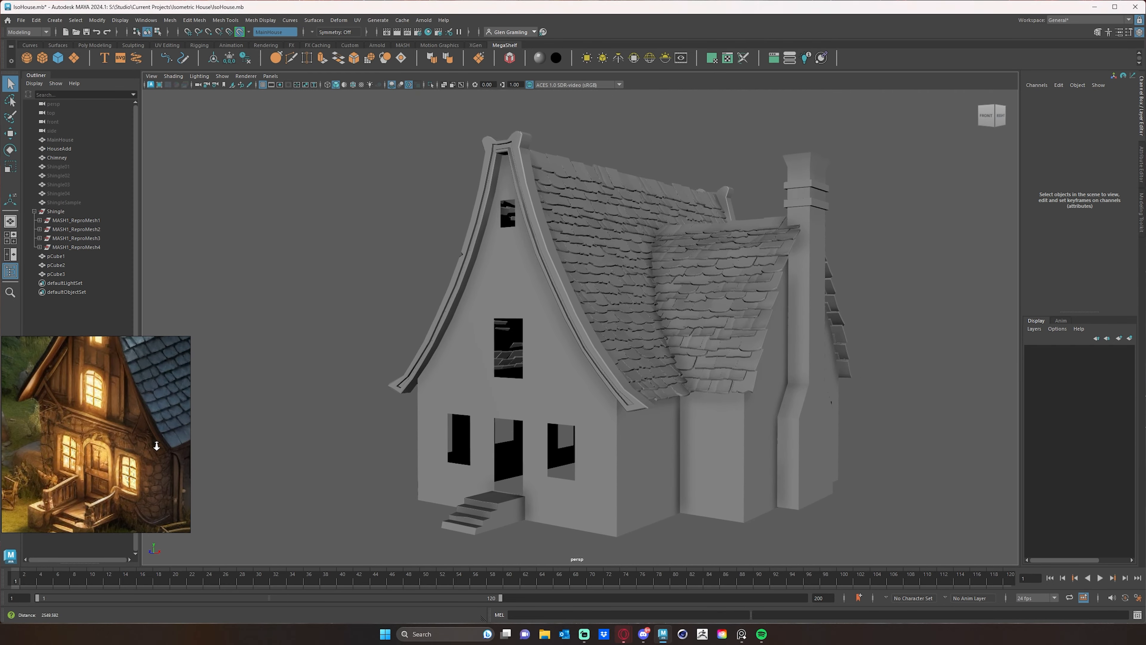
left_click(112, 410)
scroll(143, 432, "up", 3)
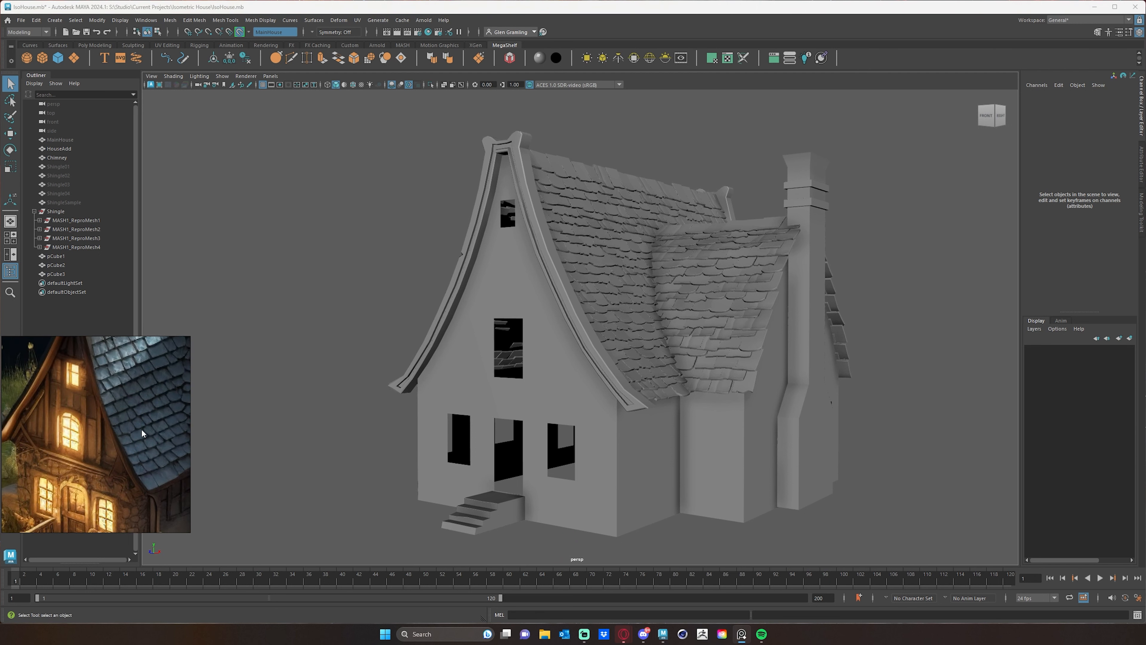
left_click_drag(615, 412, 555, 344, "alt")
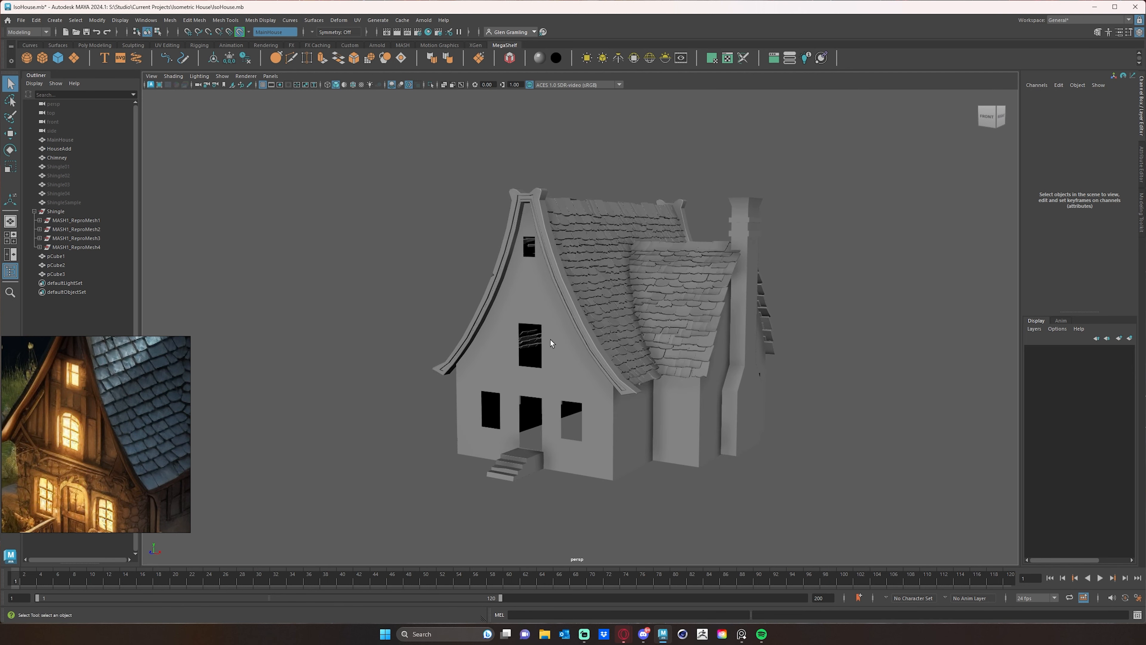
middle_click_drag(556, 344, 542, 352, "alt")
scroll(519, 361, "up", 1)
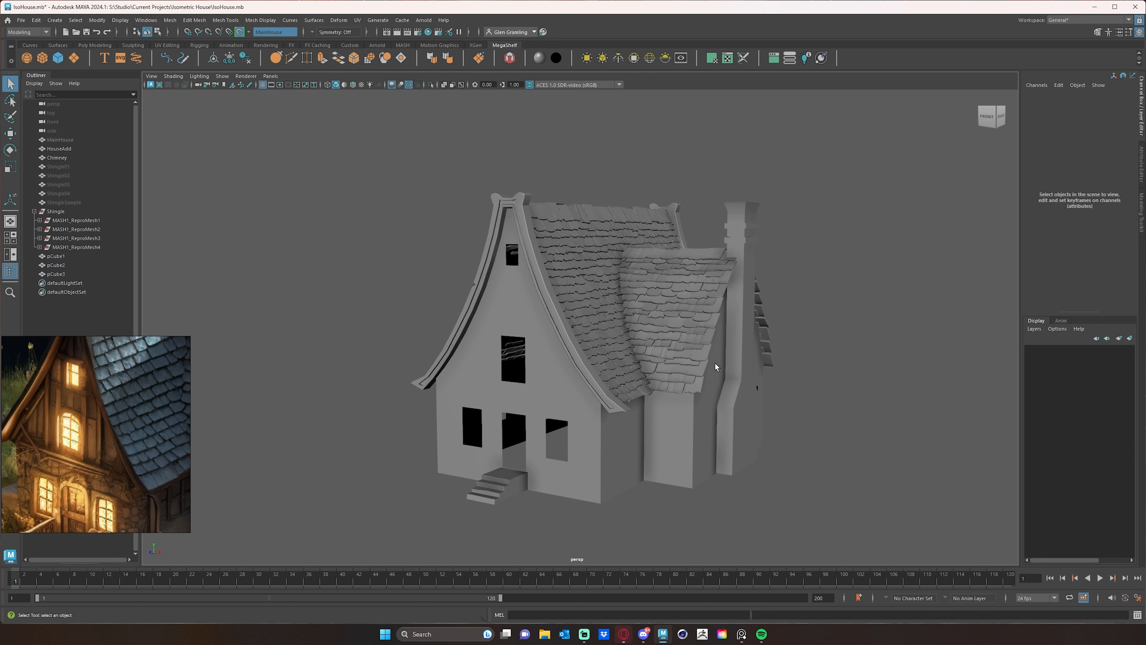
left_click_drag(666, 418, 668, 413, "alt")
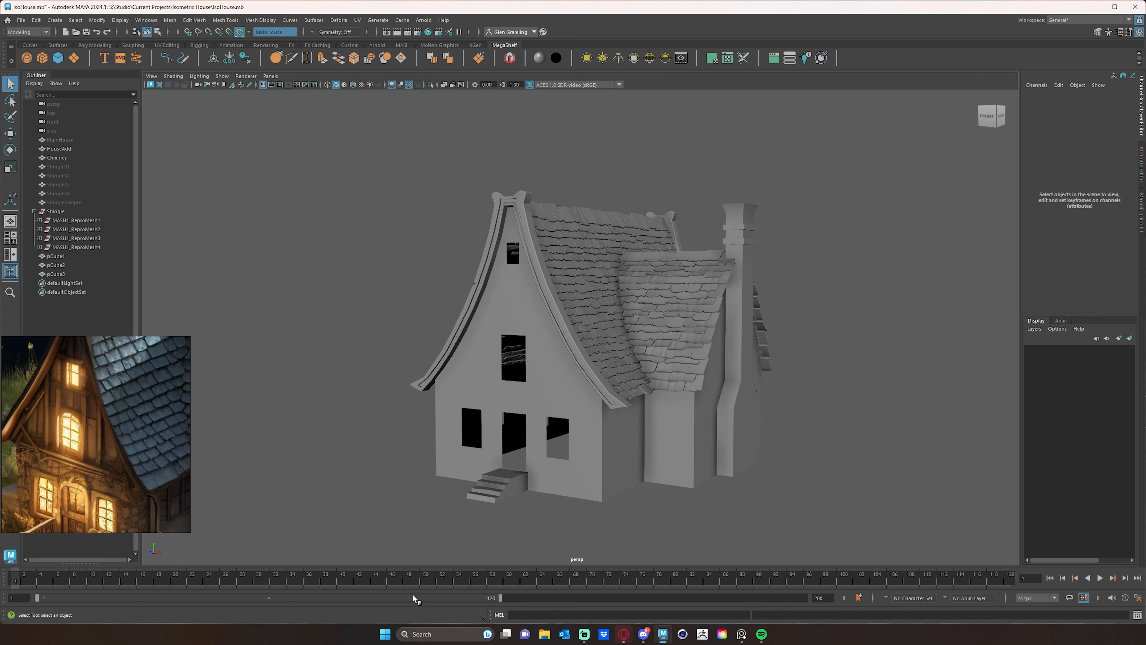